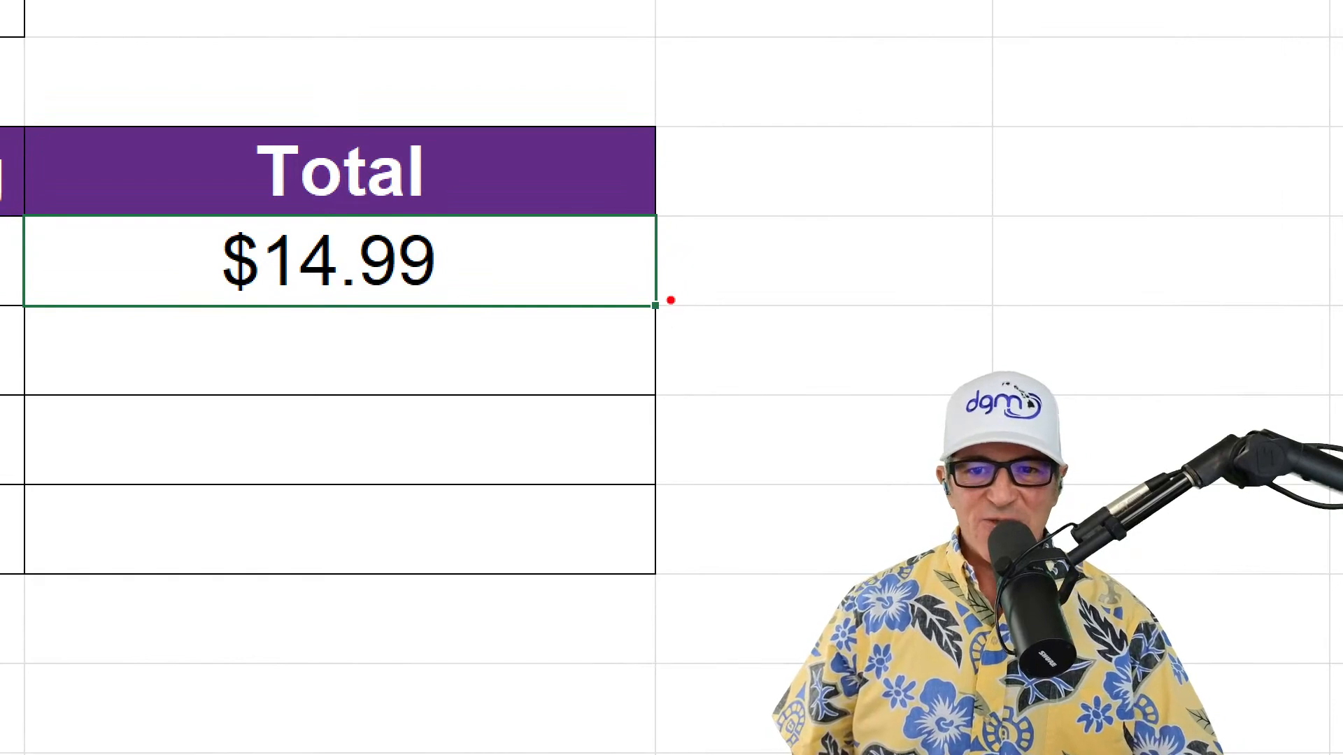
Fill the total formula from C4 down through C7 on the YOU TRY sheet
drag(670, 301, 817, 300)
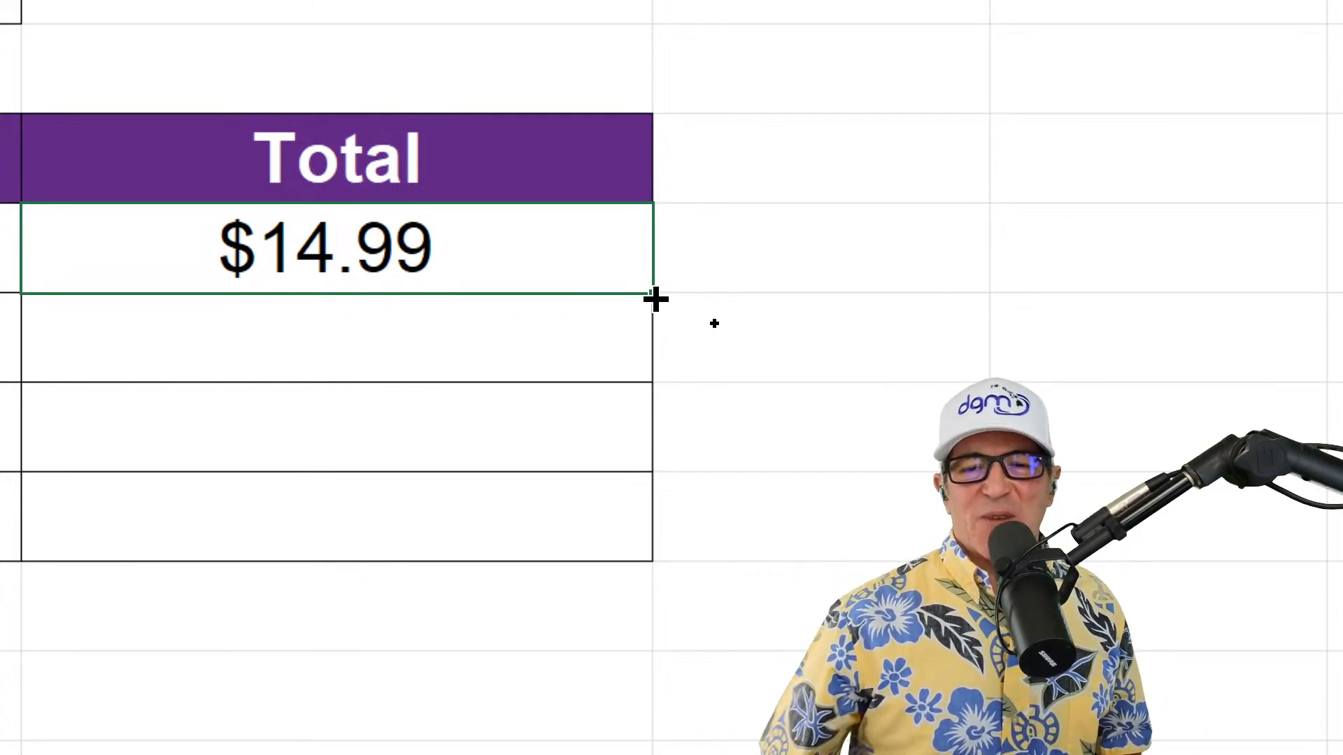
double_click(655, 299)
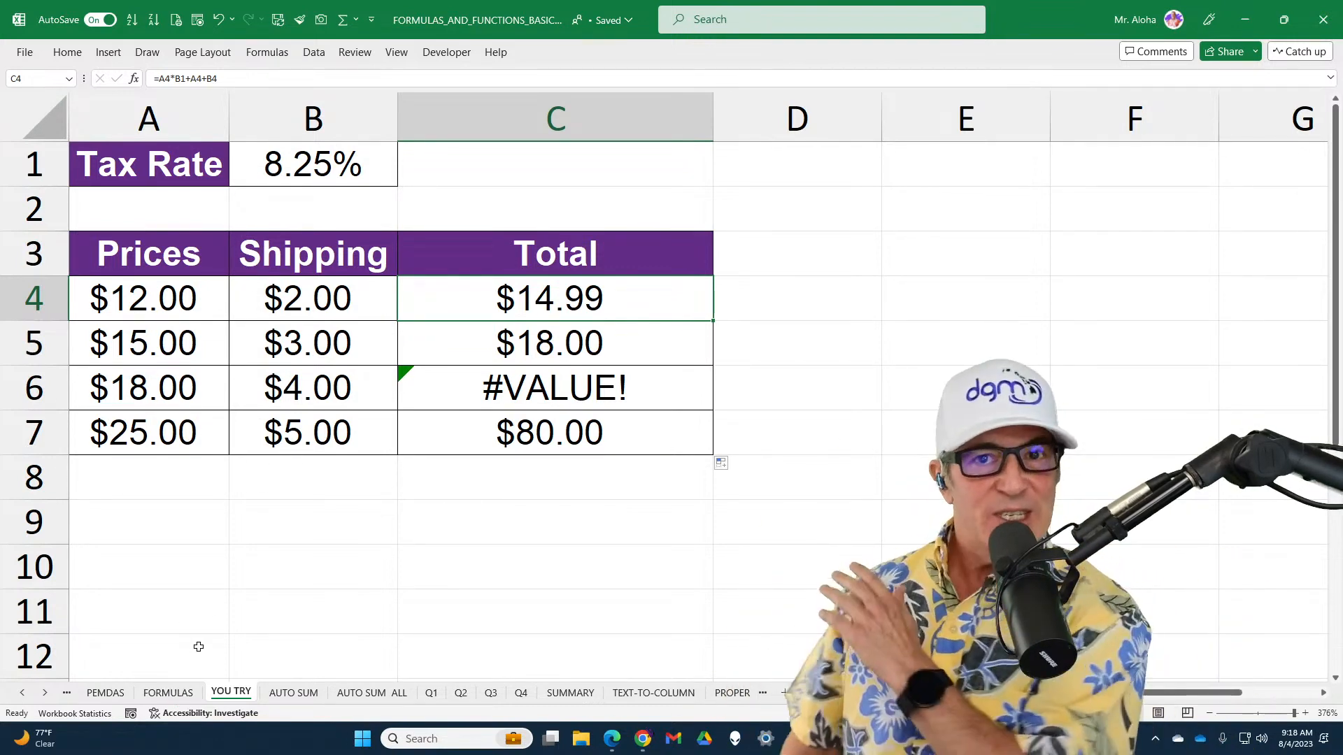
Review the order-of-operations examples on the PEMDAS sheet
click(107, 694)
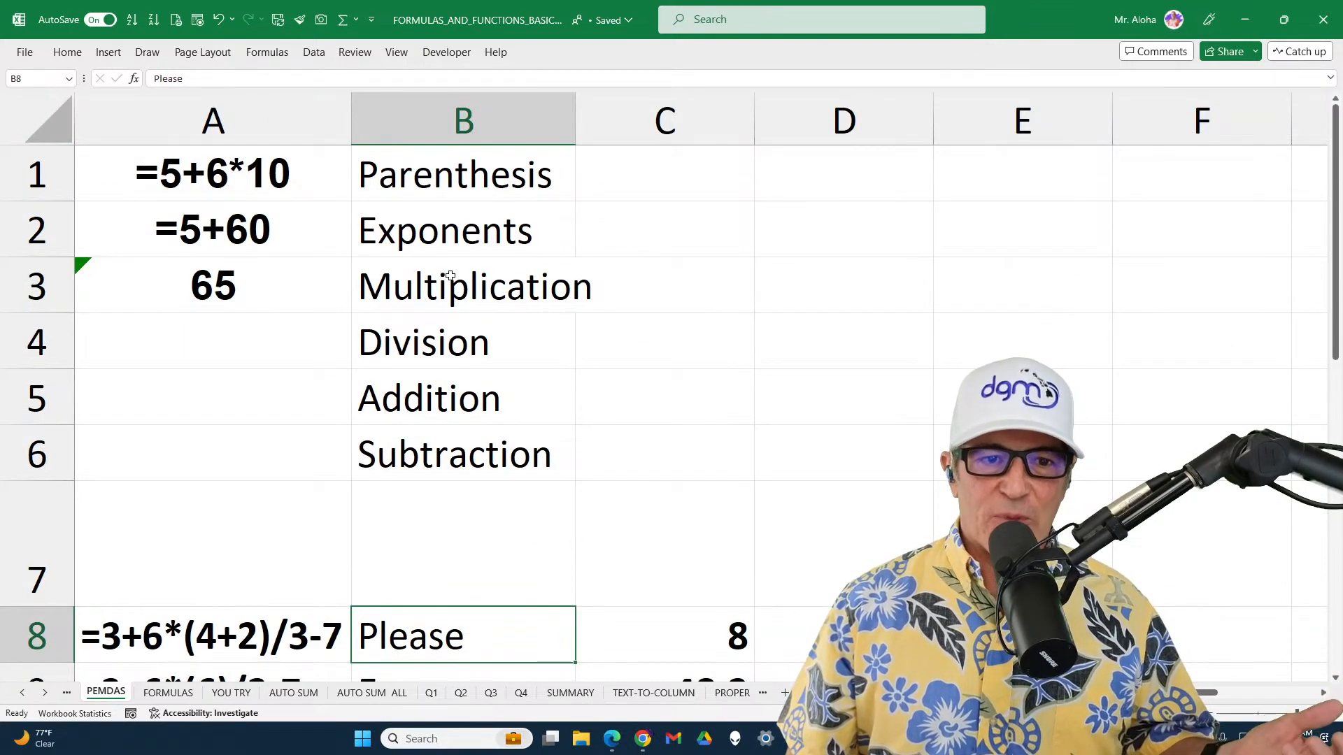
scroll(450, 275, down, 3)
scroll(451, 276, up, 1)
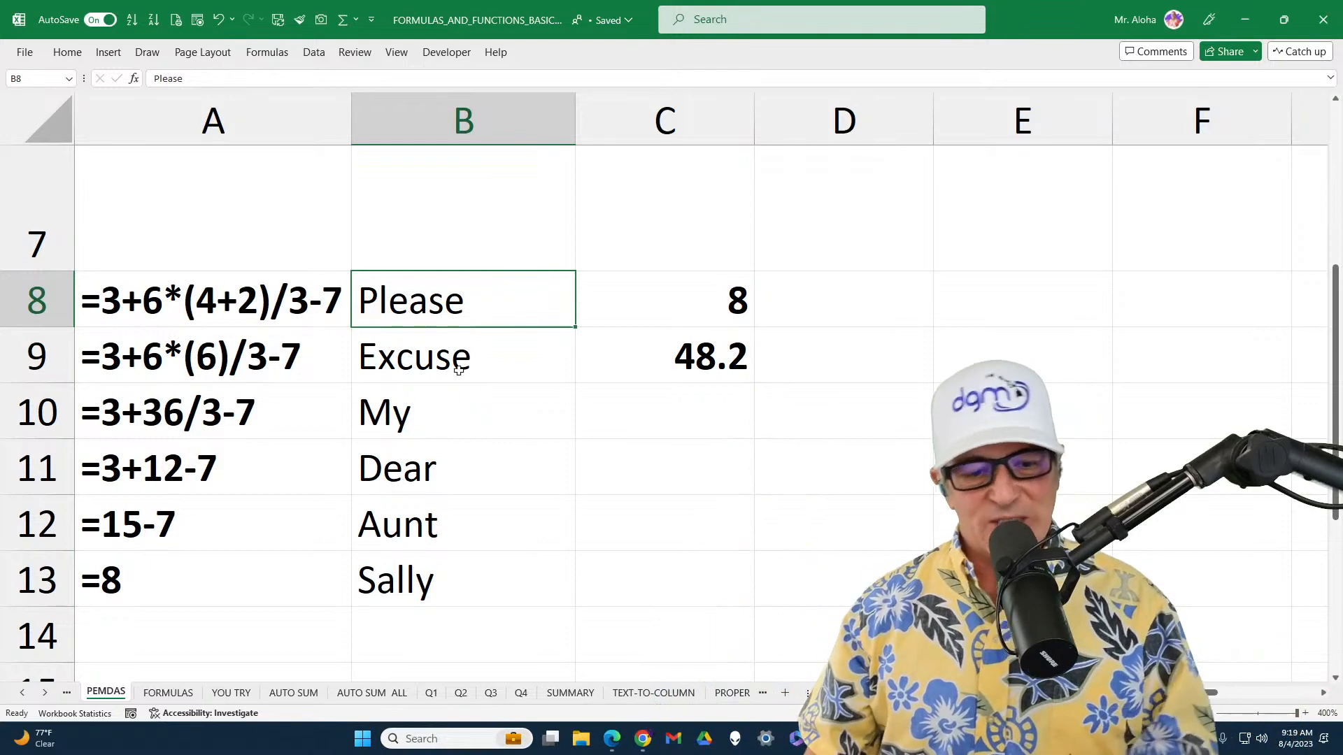
On the FORMULAS sheet, inspect the addition formula in E3 and mark the direction in which it is copied down the Total column
click(179, 693)
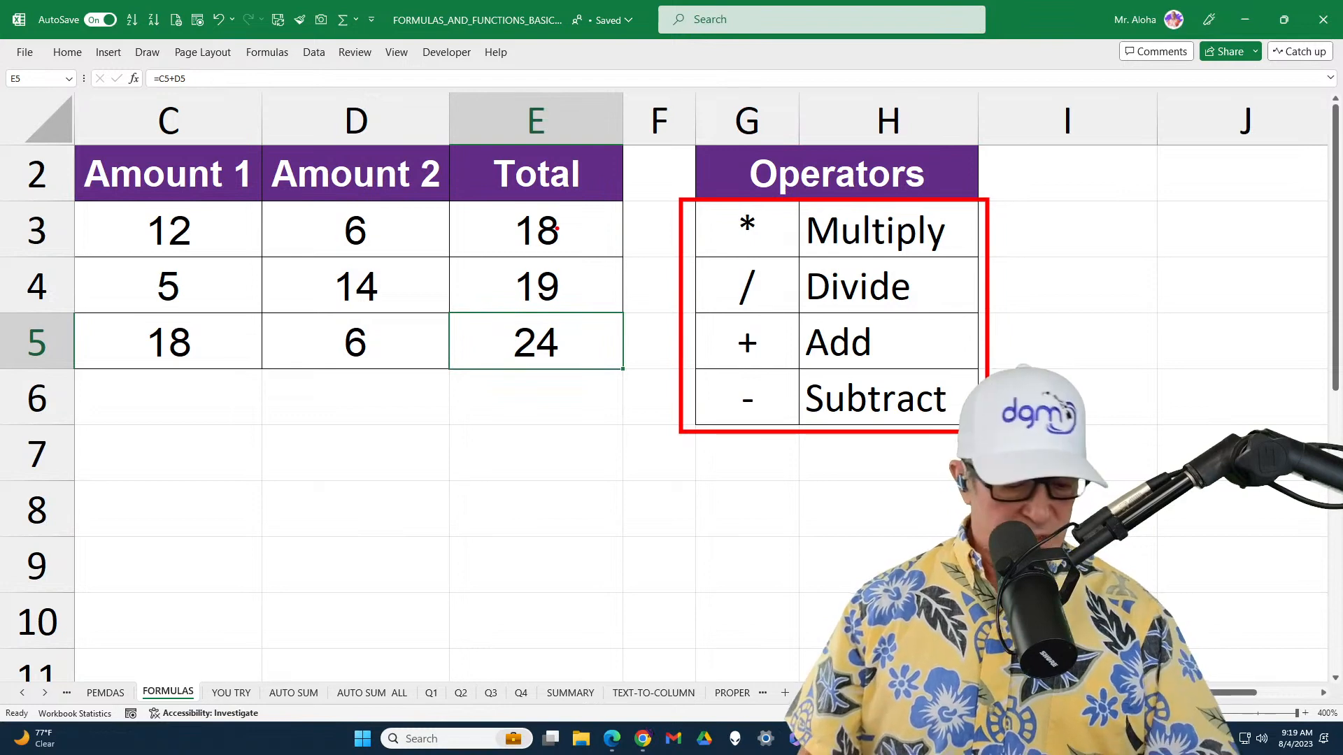
double_click(573, 225)
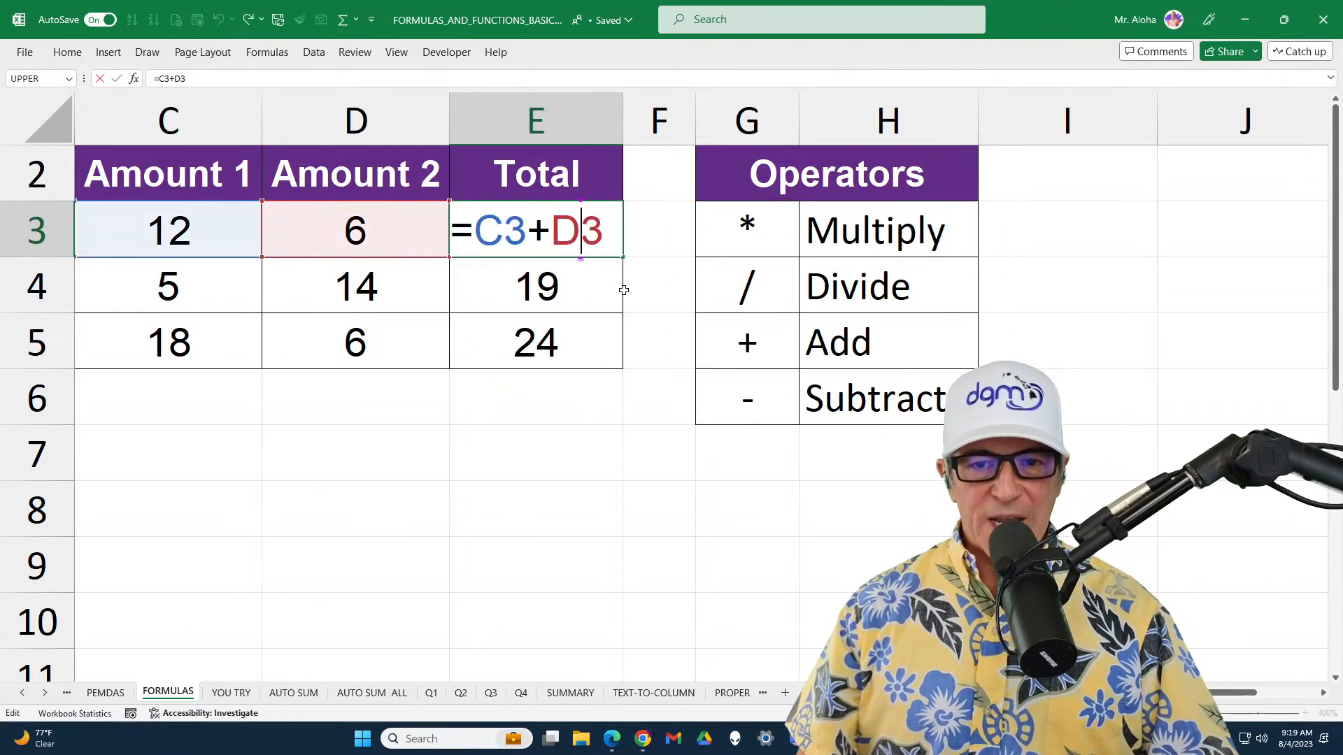
drag(630, 344, 631, 262)
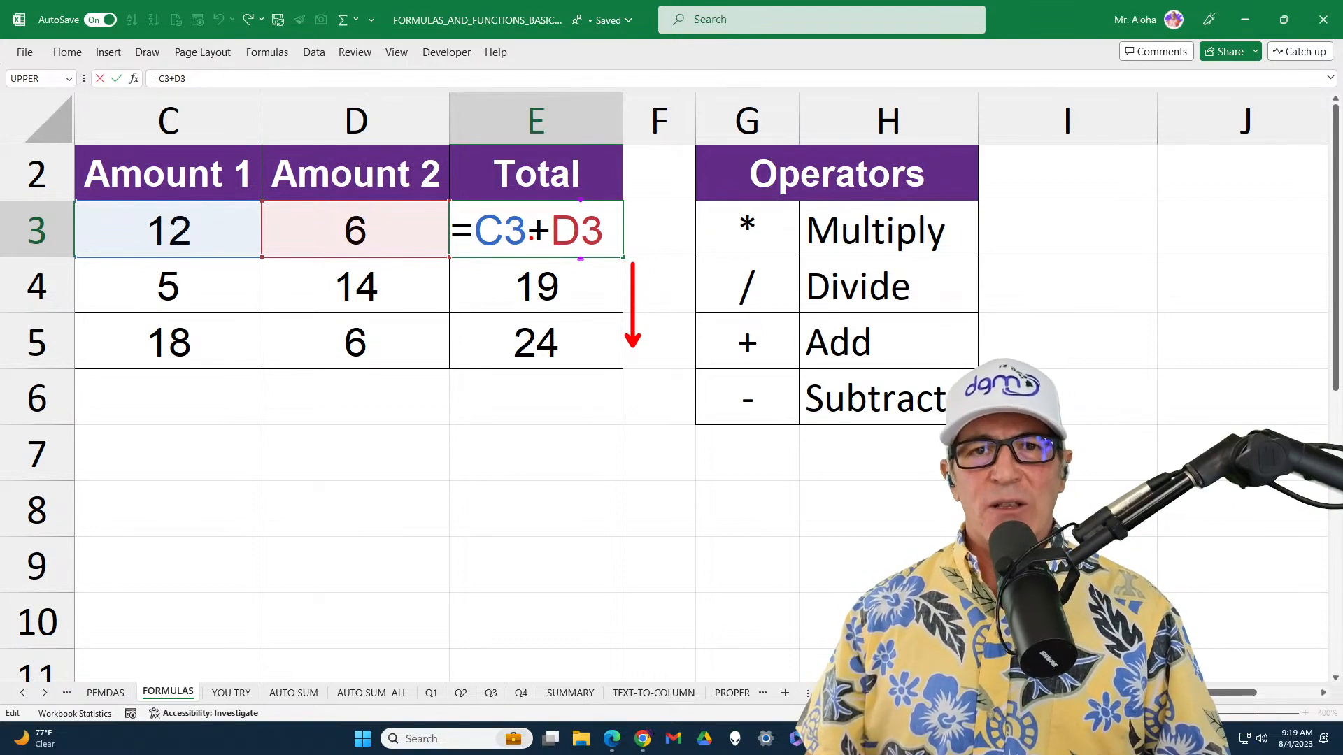
drag(448, 212, 475, 248)
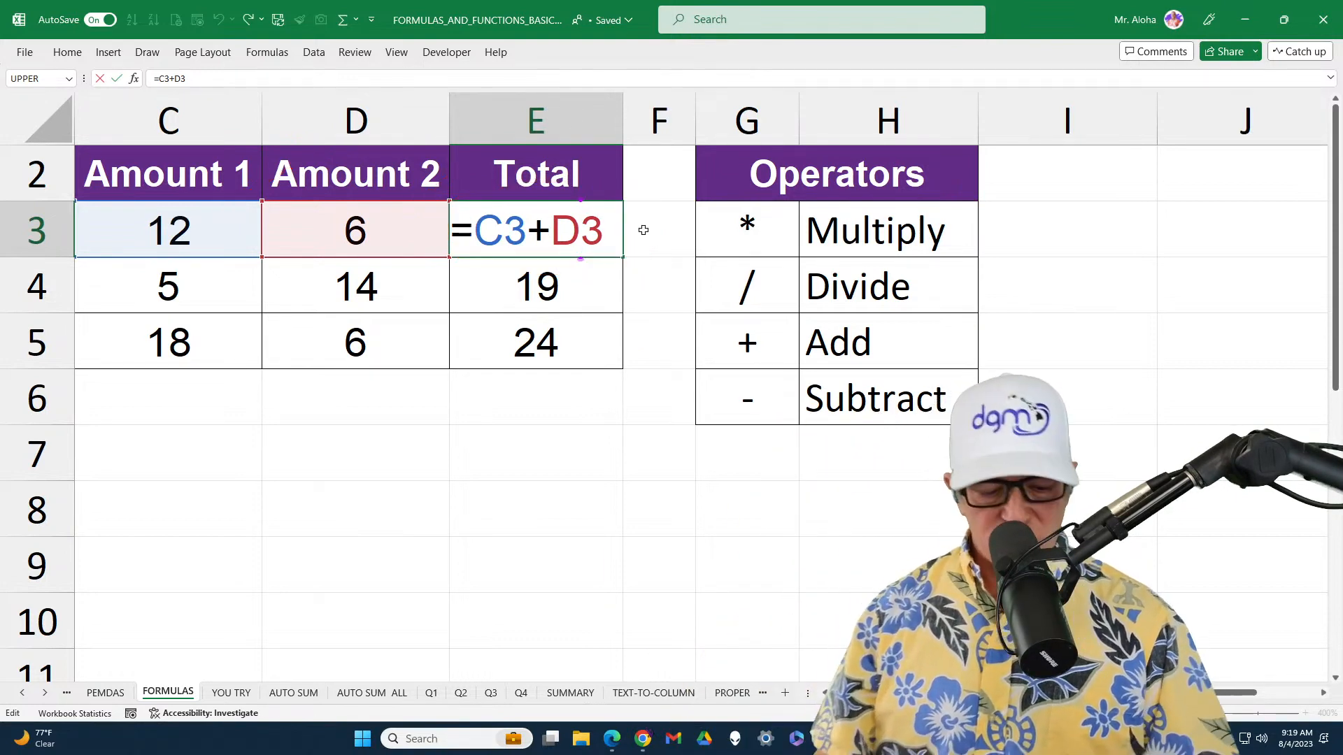
key(ctrl+Return)
Show the sheet's formulas, mark how the references in E3:E5 match rows 3 to 5, and return to the values view
key(ctrl+grave)
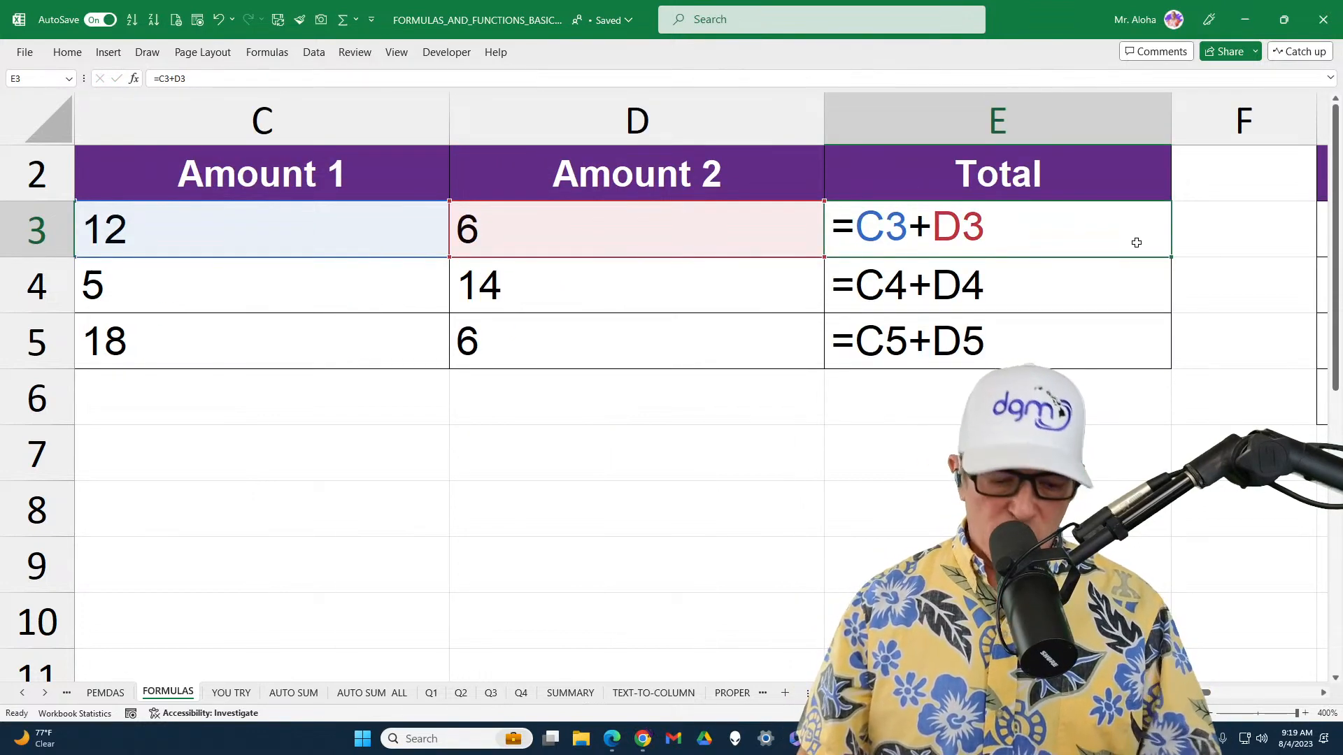
drag(1101, 349, 1101, 240)
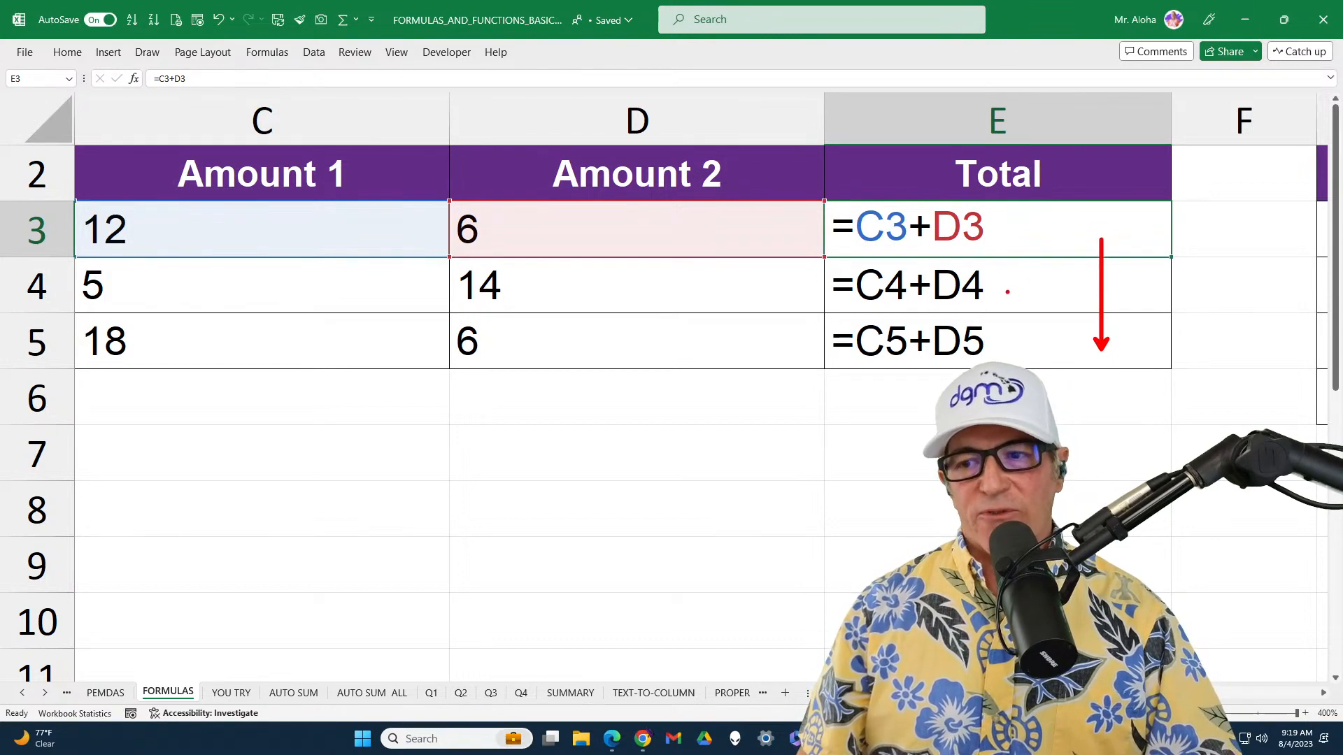
drag(1007, 291, 1024, 290)
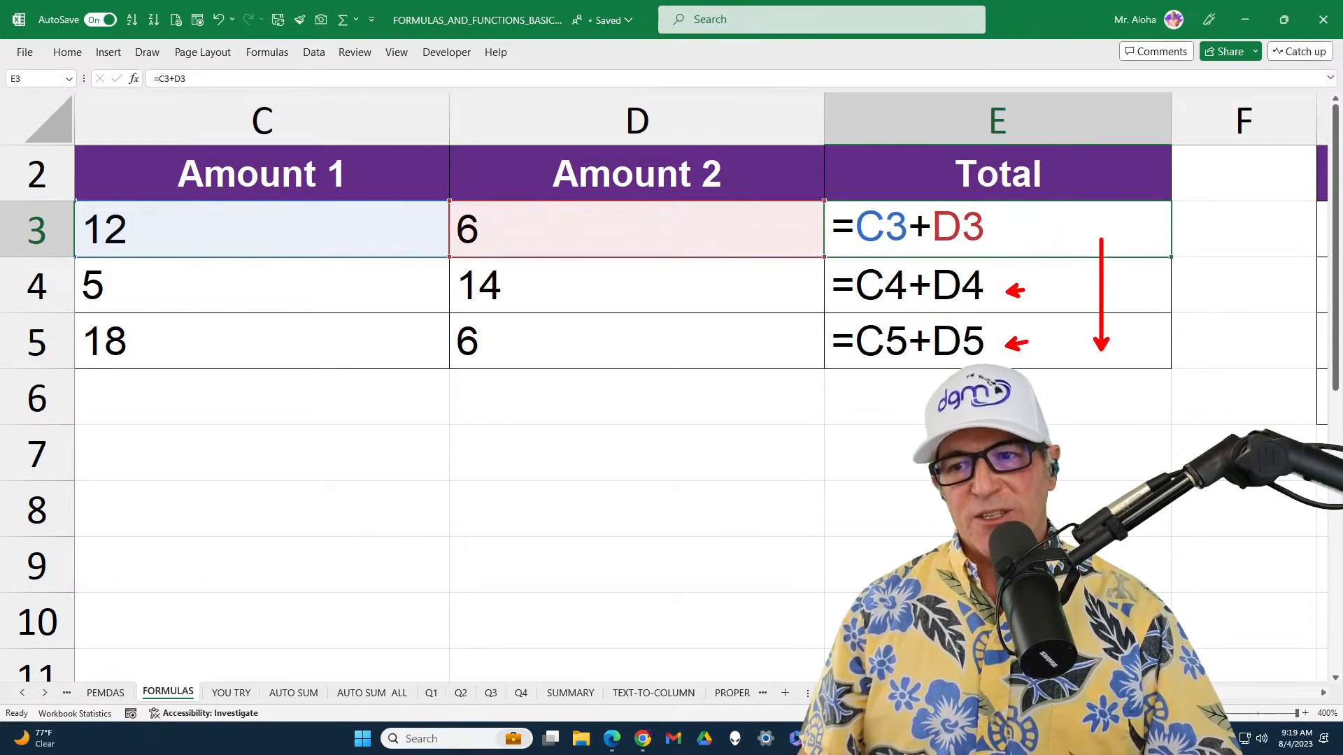
drag(999, 227, 1011, 228)
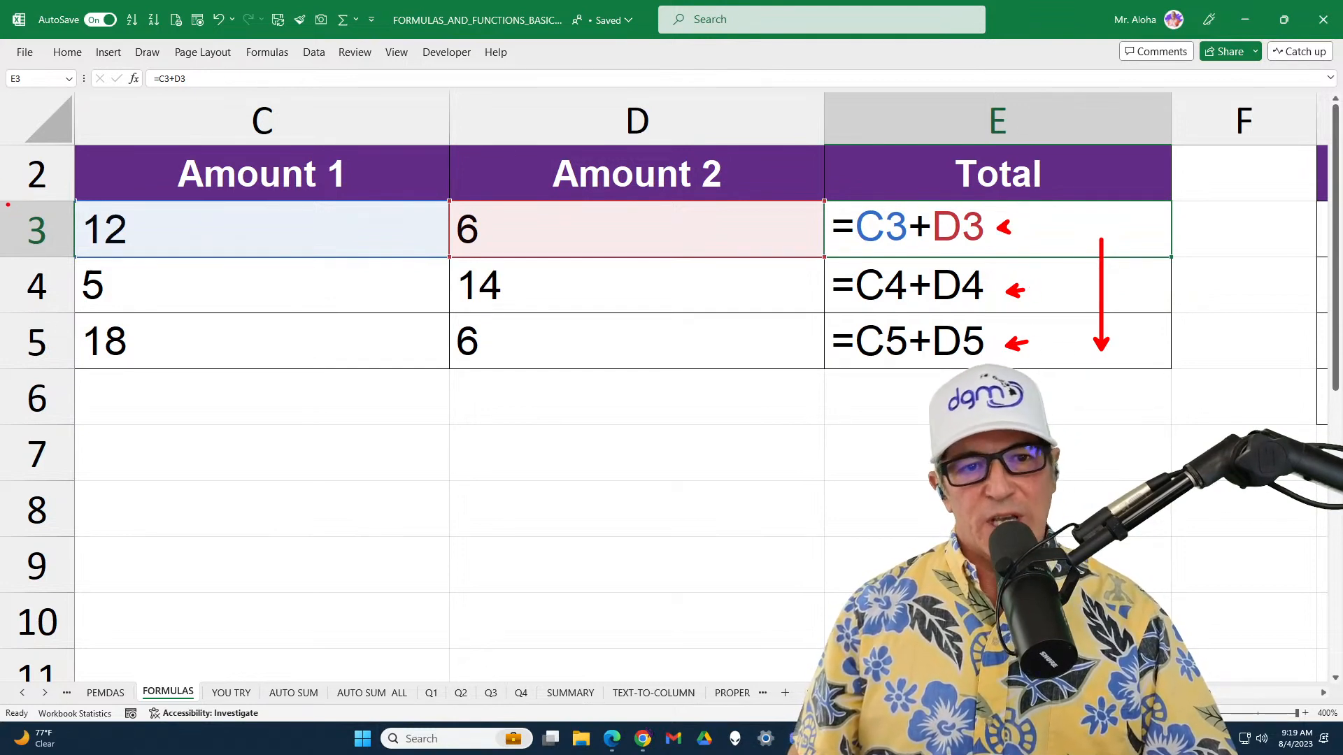
drag(8, 204, 65, 253)
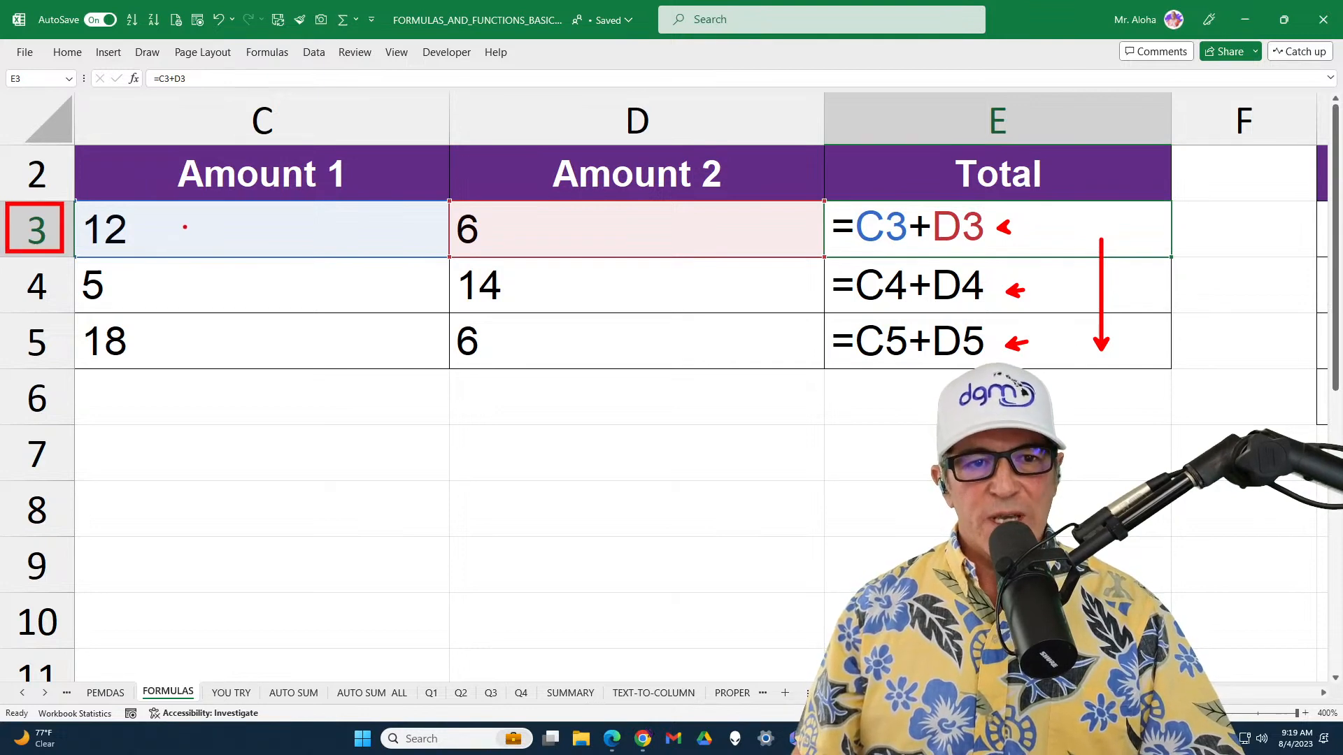
drag(194, 207, 323, 242)
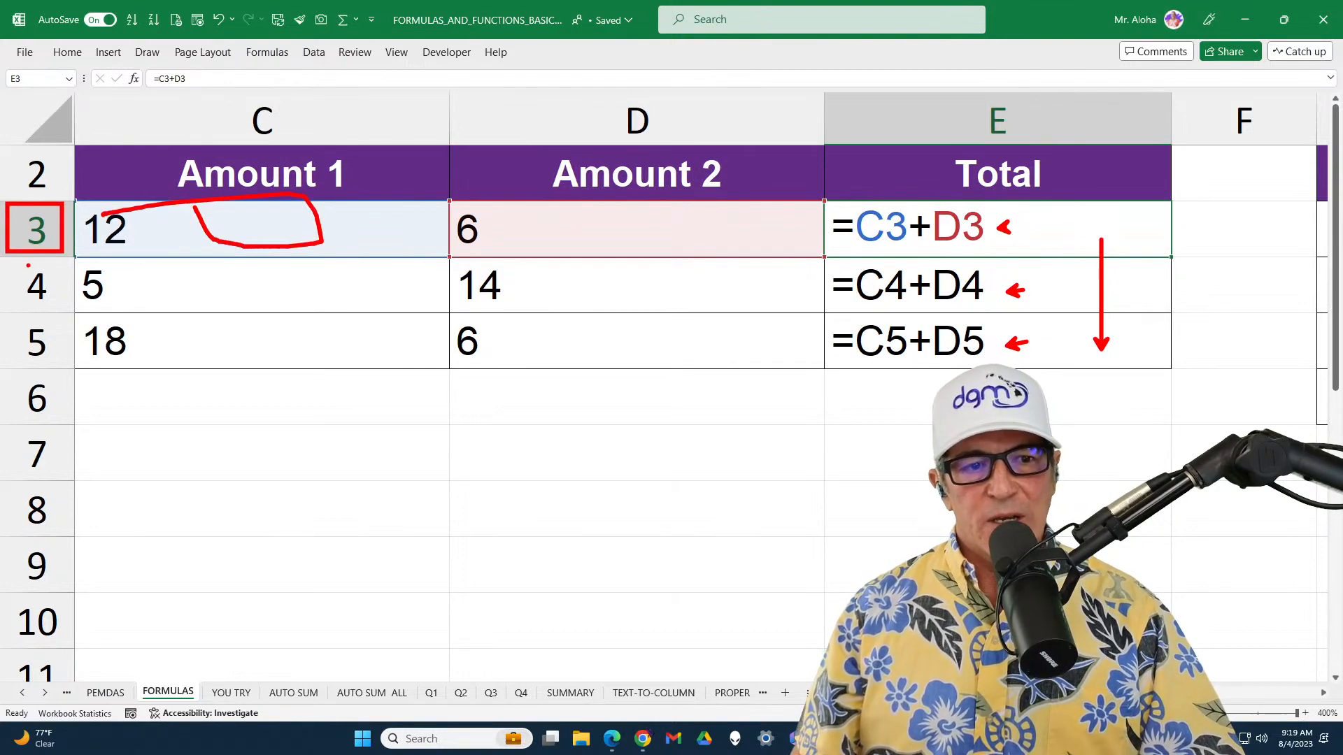
mouse_move(16, 260)
mouse_down()
mouse_move(62, 318)
mouse_move(88, 310)
mouse_up()
mouse_move(172, 262)
mouse_down()
mouse_move(209, 302)
mouse_move(337, 311)
mouse_up()
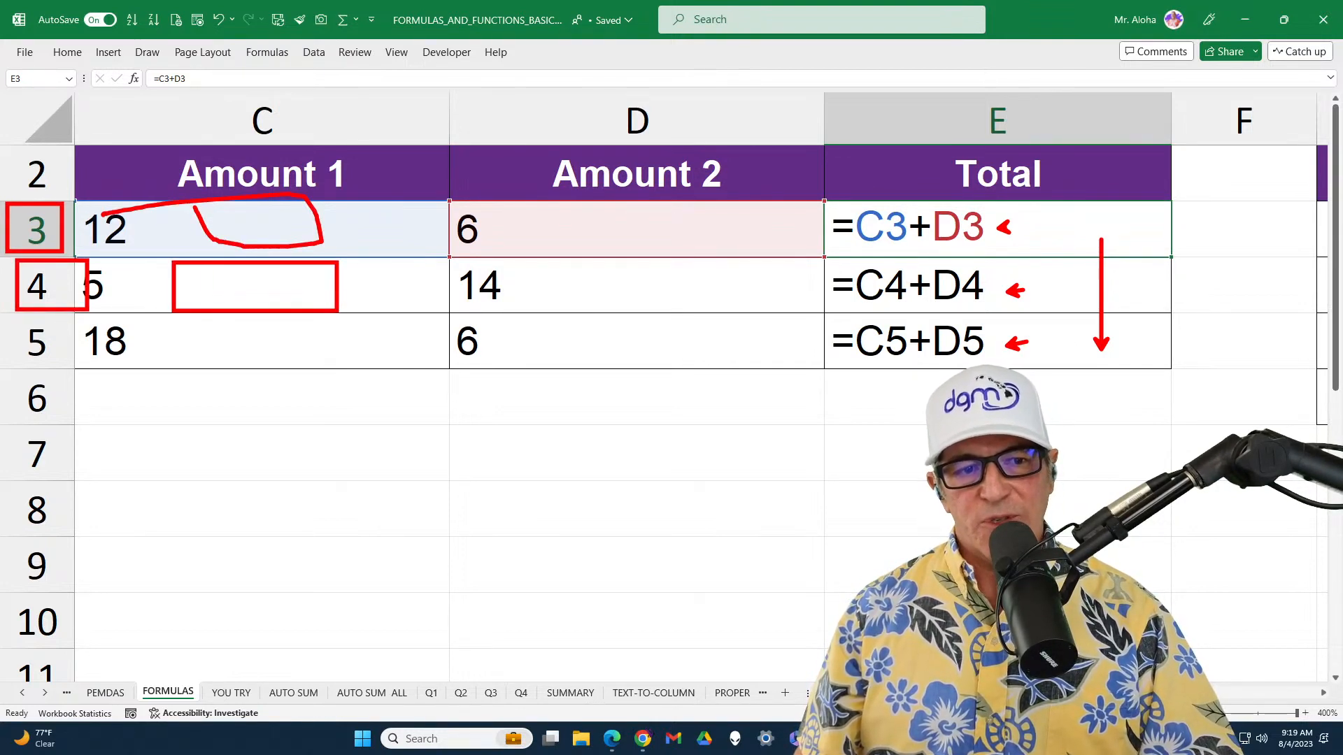
drag(15, 320, 88, 359)
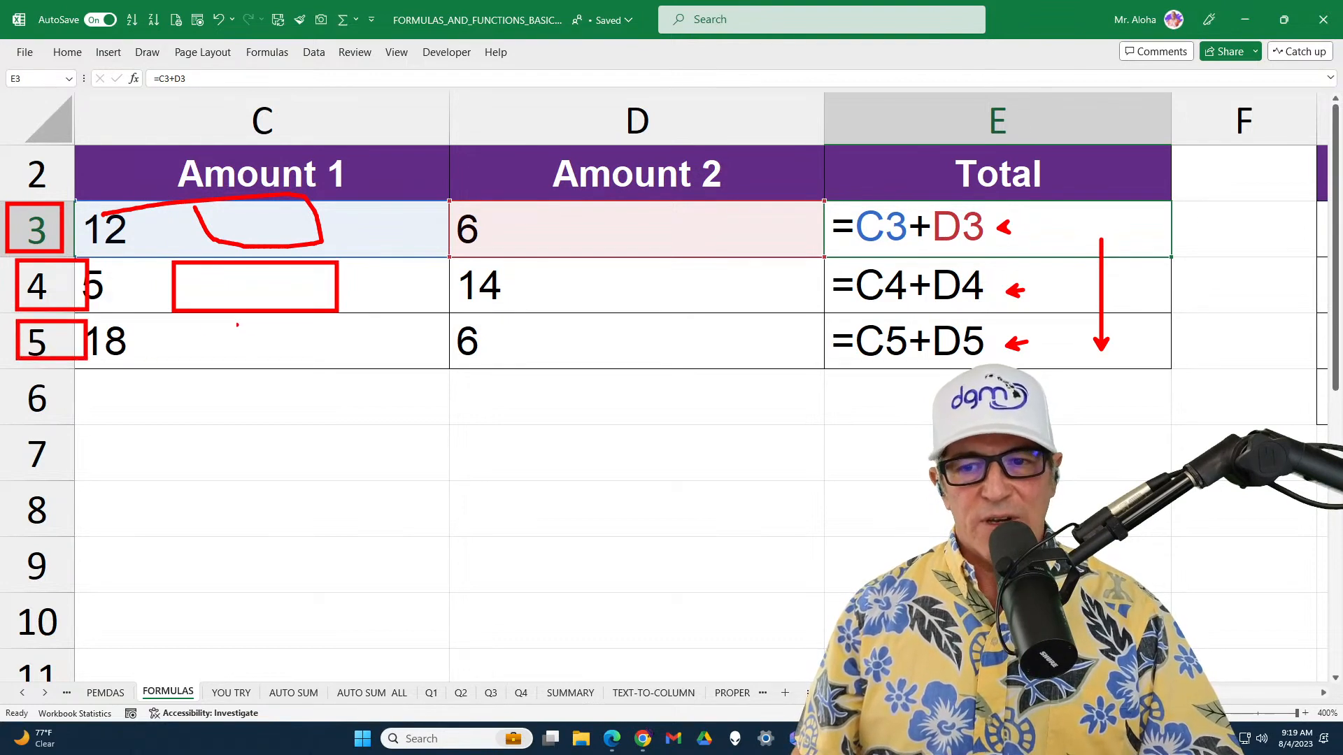
drag(217, 325, 321, 358)
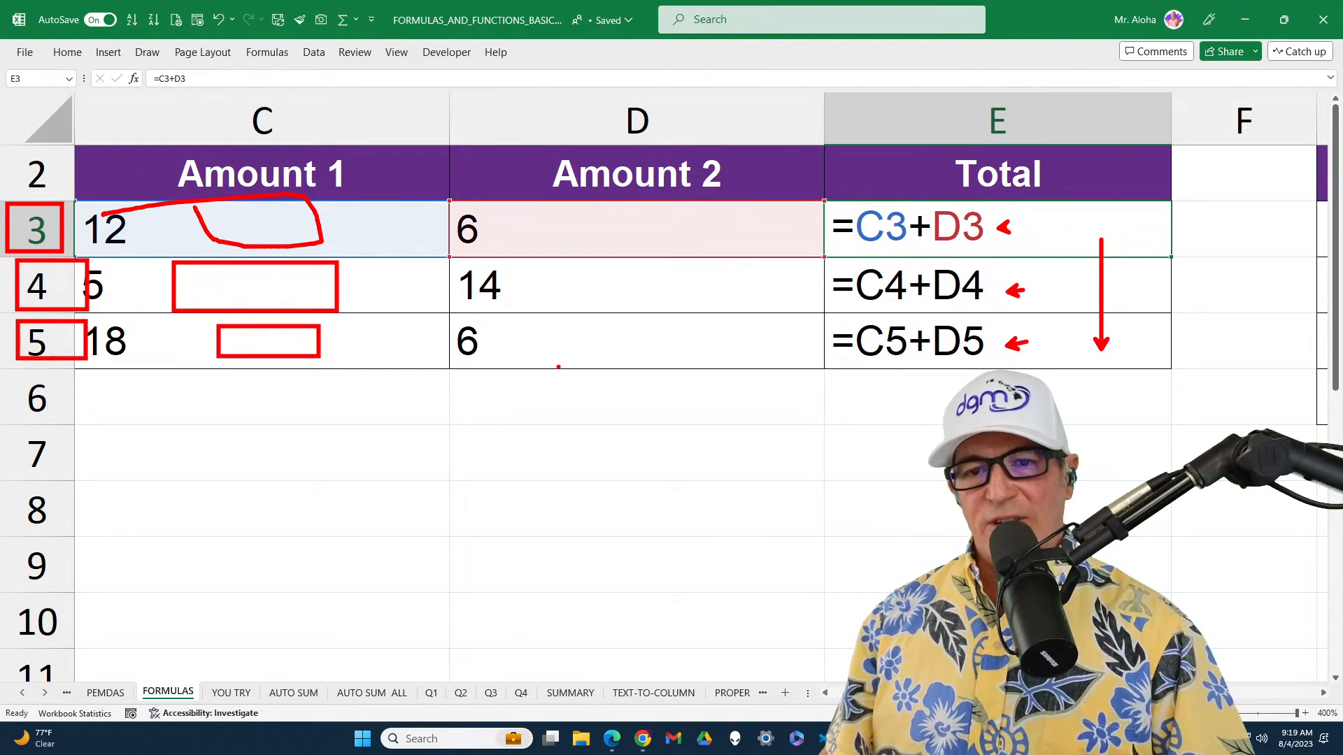
drag(556, 354, 616, 346)
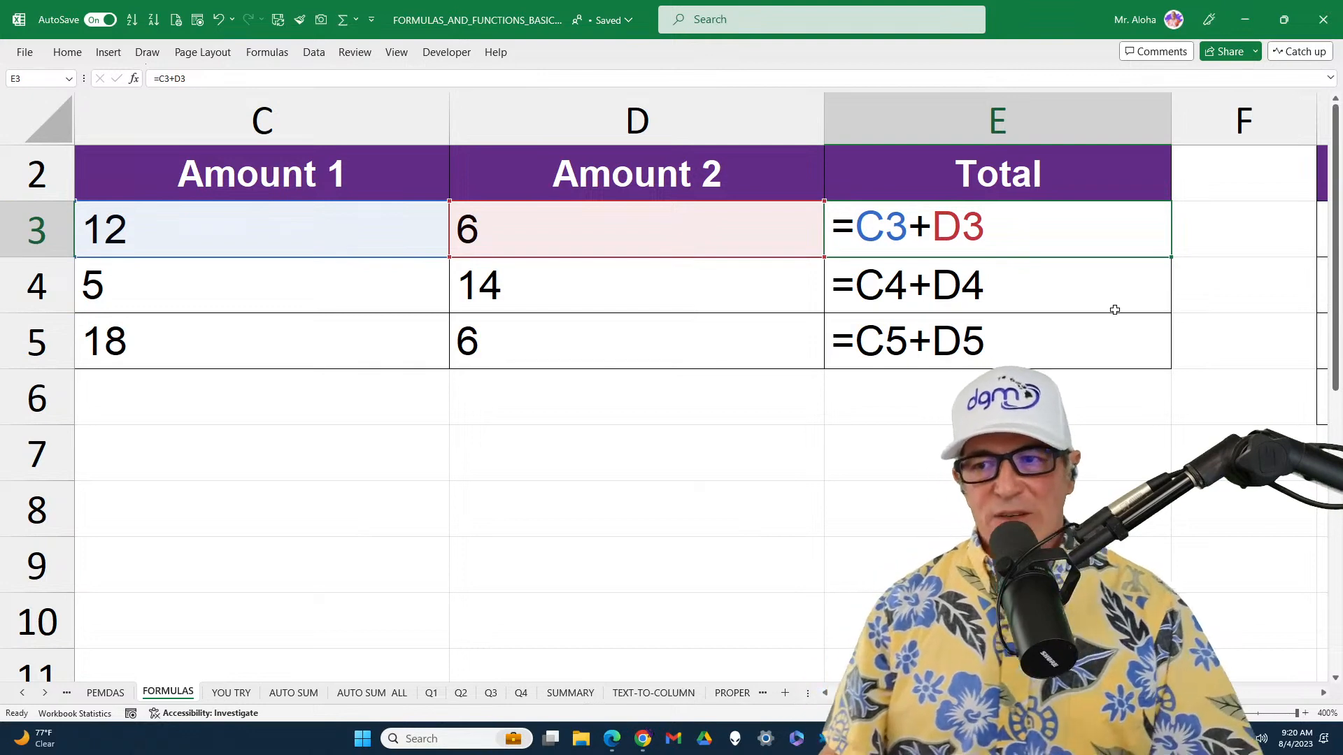
key(ctrl+grave)
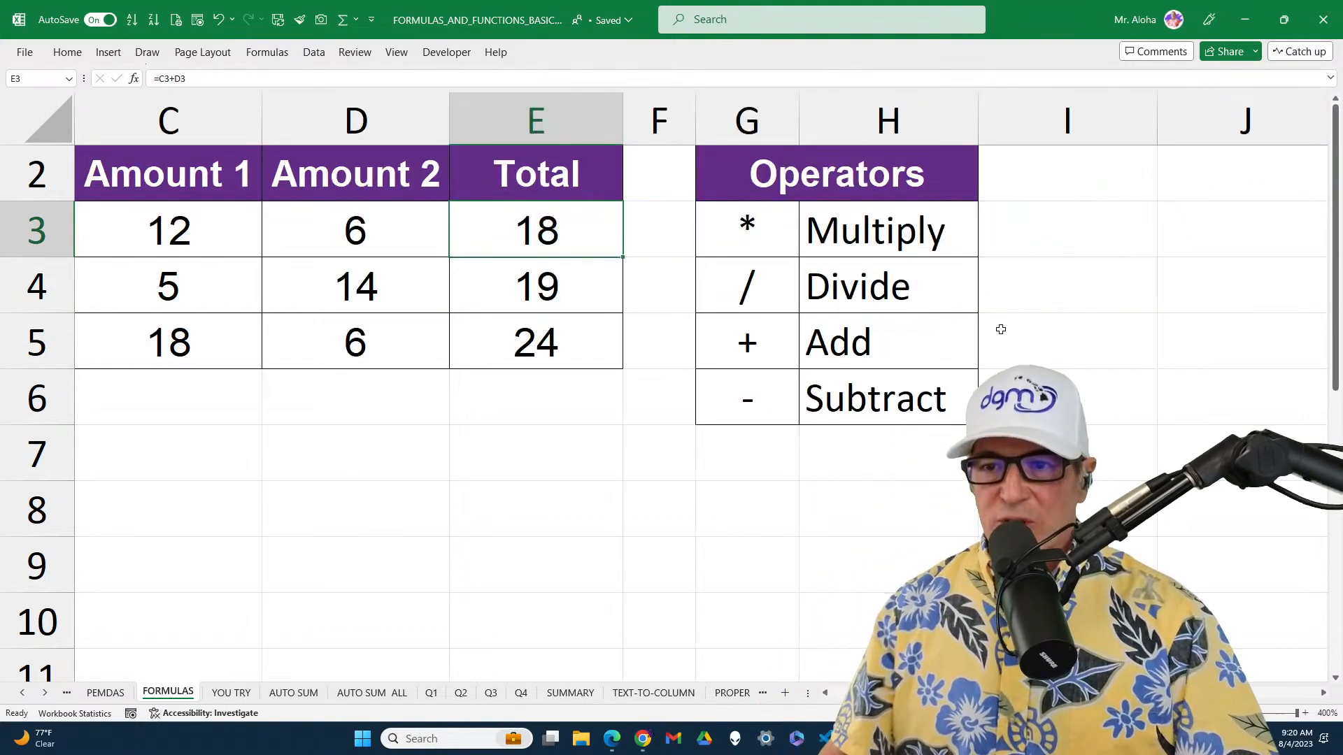
Inspect the total formula in C4 on the YOU TRY sheet without changing it
click(231, 693)
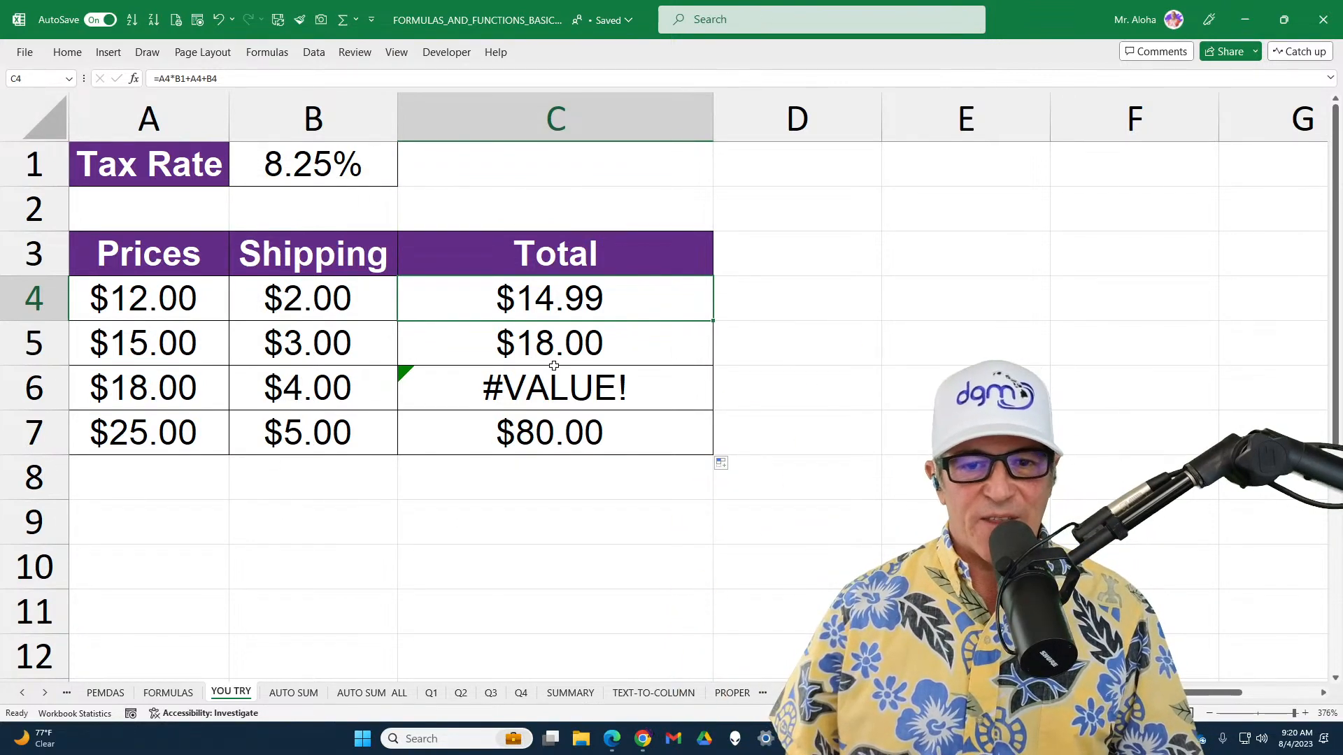
double_click(672, 301)
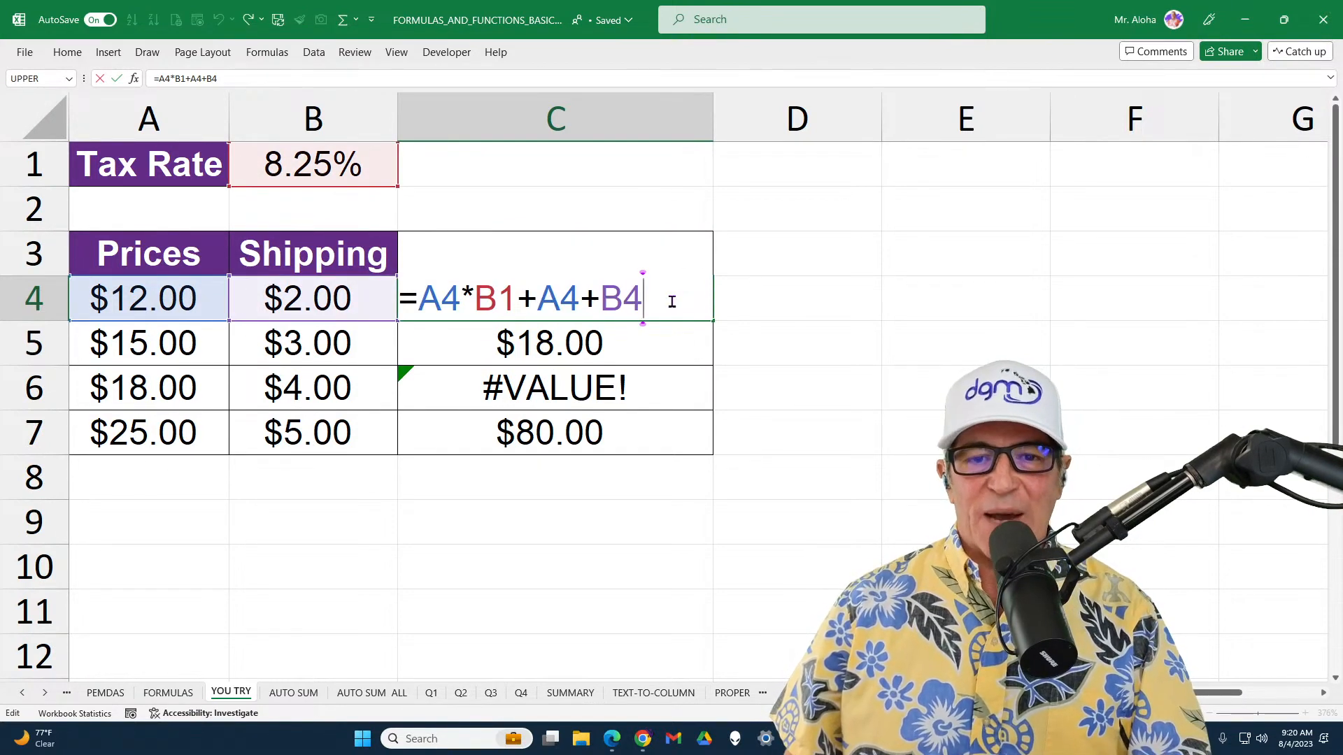
key(Escape)
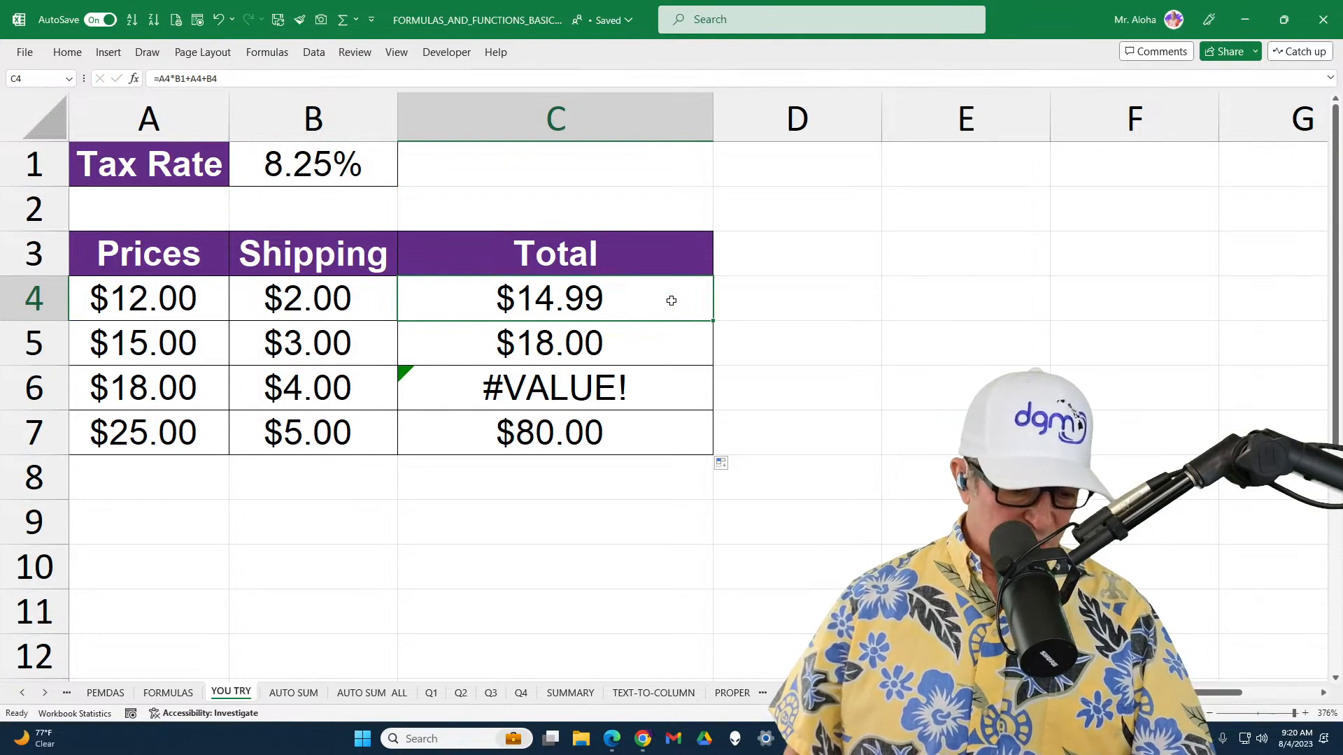
Show the formulas, outline the C4 formula and its source cells A4, B1 and B4, and return to the values view
key(ctrl+grave)
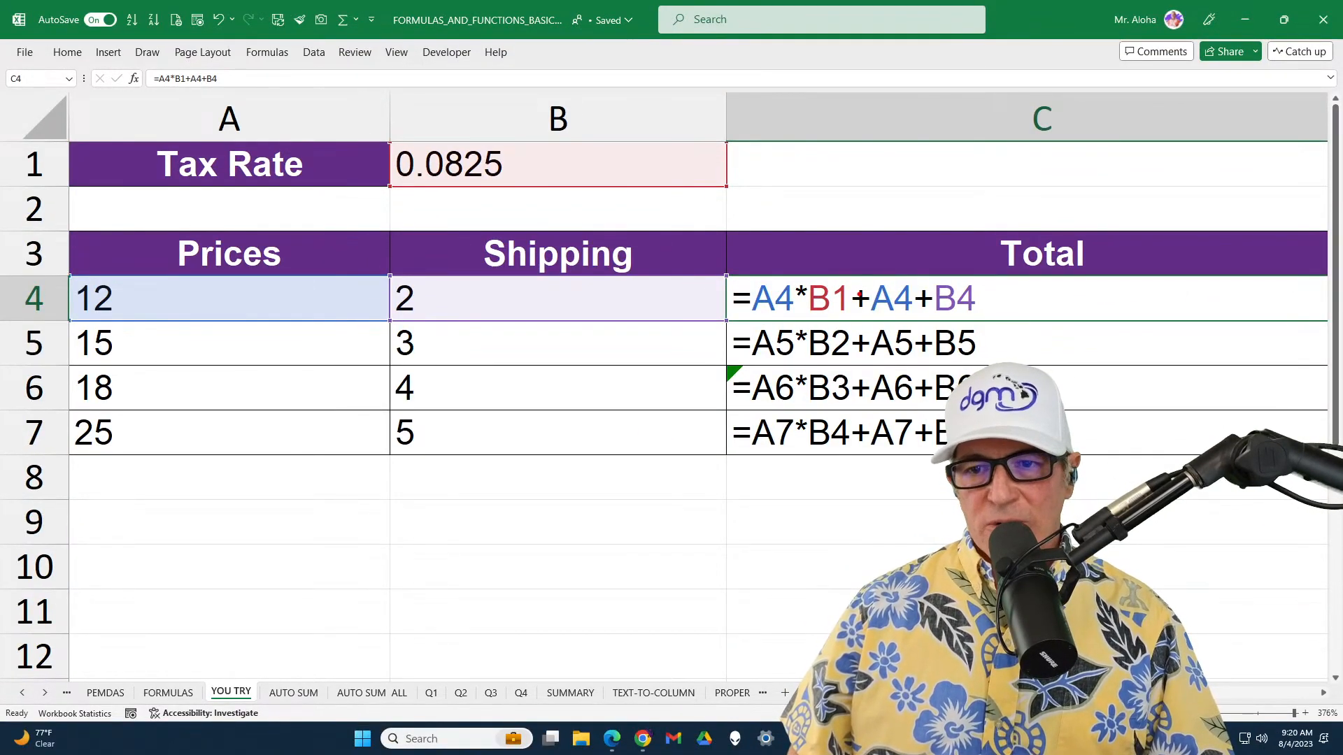
mouse_move(733, 259)
mouse_down()
mouse_move(755, 333)
mouse_move(1025, 325)
mouse_up()
mouse_move(67, 262)
mouse_down()
mouse_move(140, 335)
mouse_move(207, 329)
mouse_up()
mouse_move(383, 123)
mouse_down()
mouse_move(464, 203)
mouse_move(572, 202)
mouse_up()
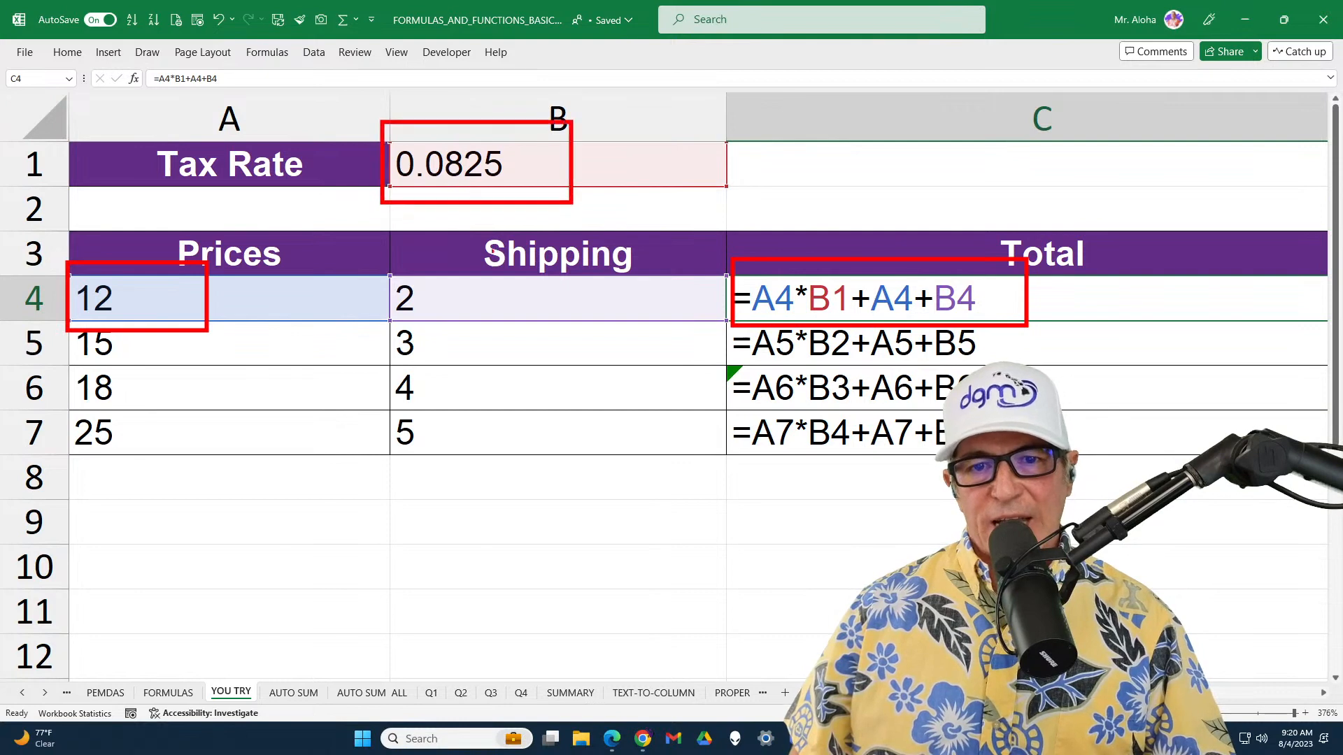
drag(377, 259, 647, 328)
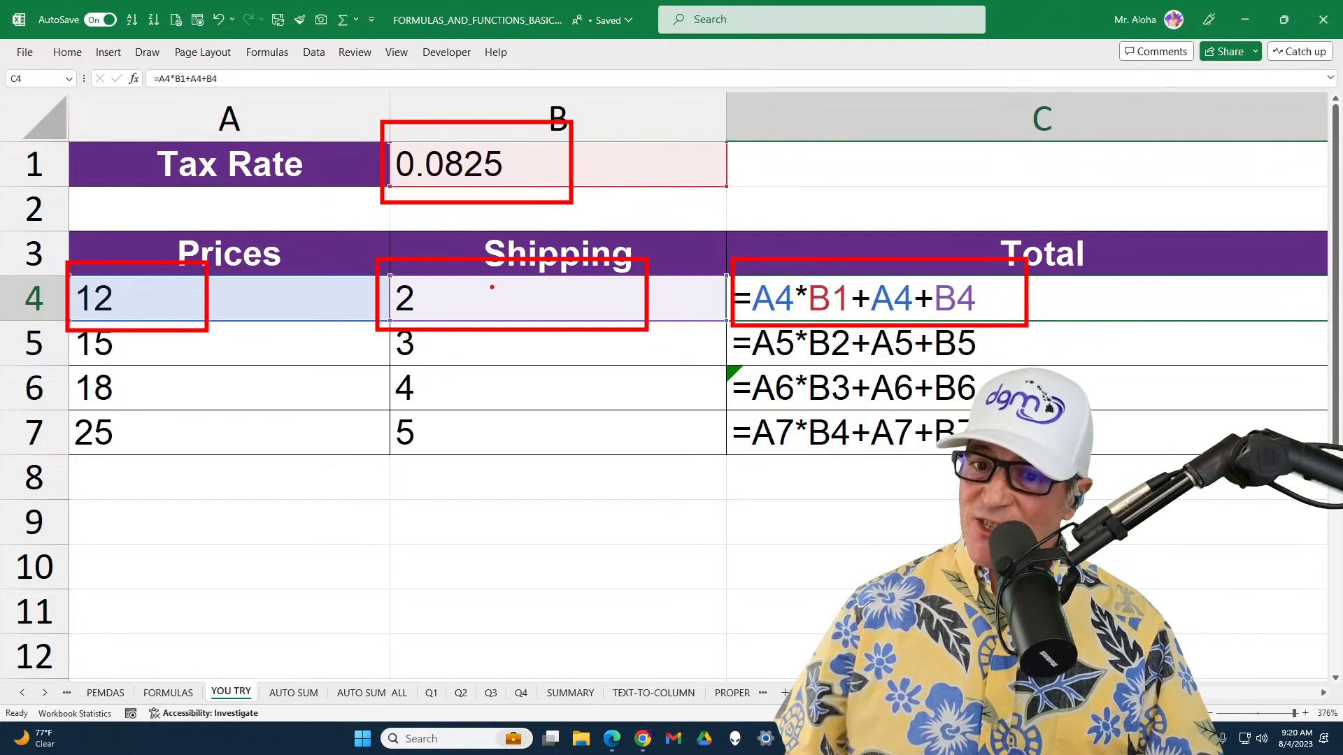
key(Escape)
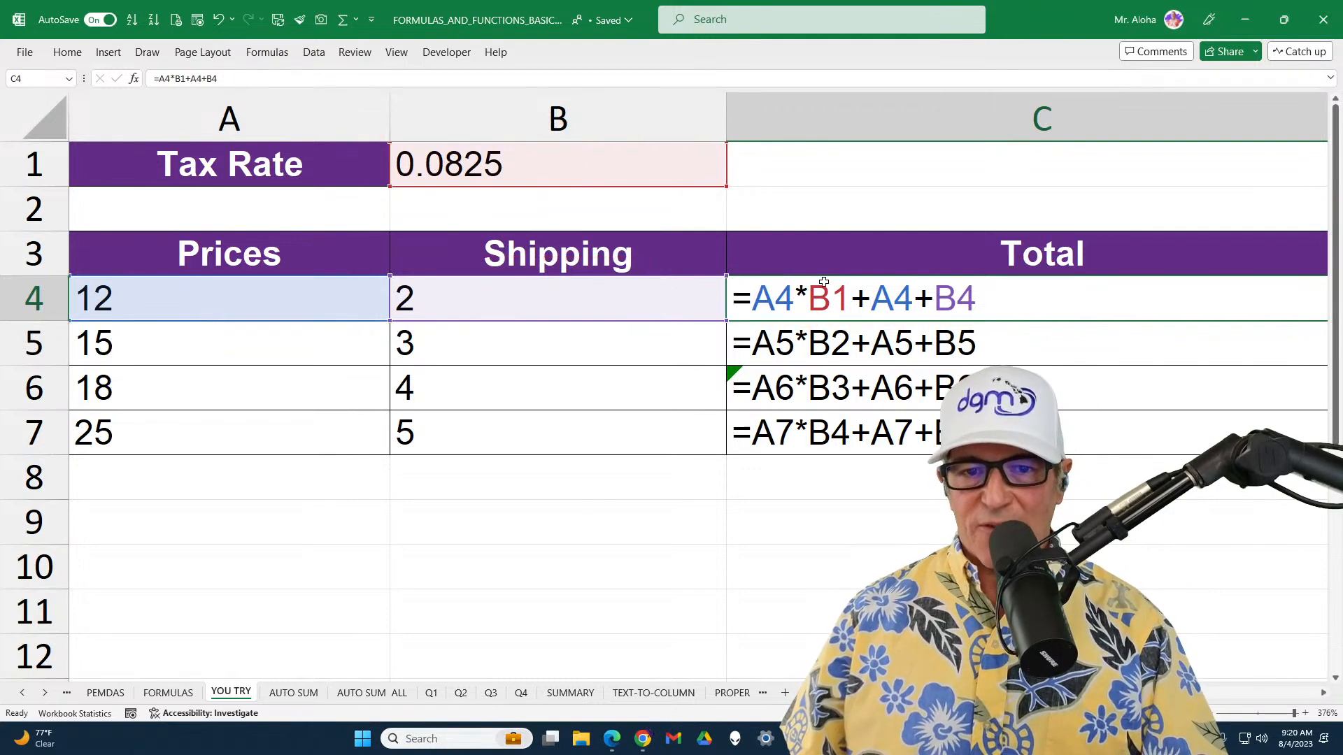
key(ctrl+grave)
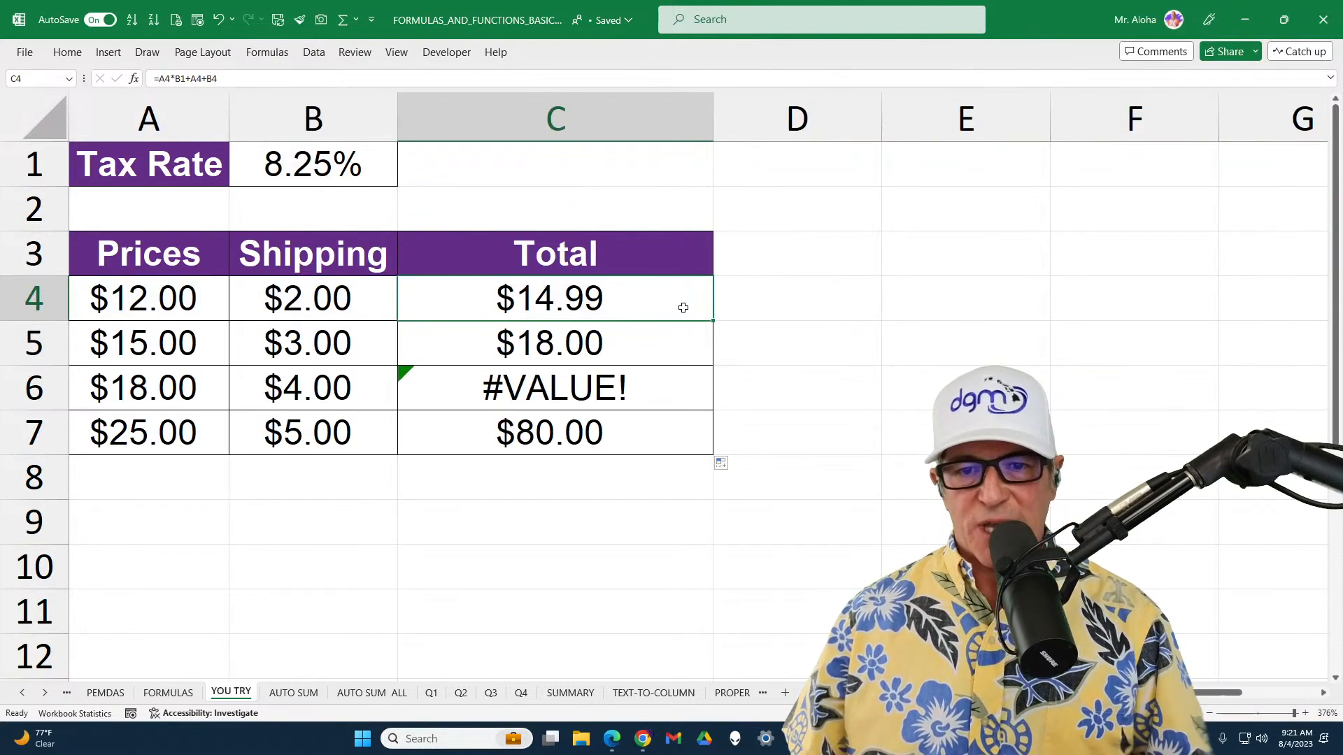
Clear the formulas in C4:C7 of the Total column and select C4
drag(683, 305, 668, 438)
key(Delete)
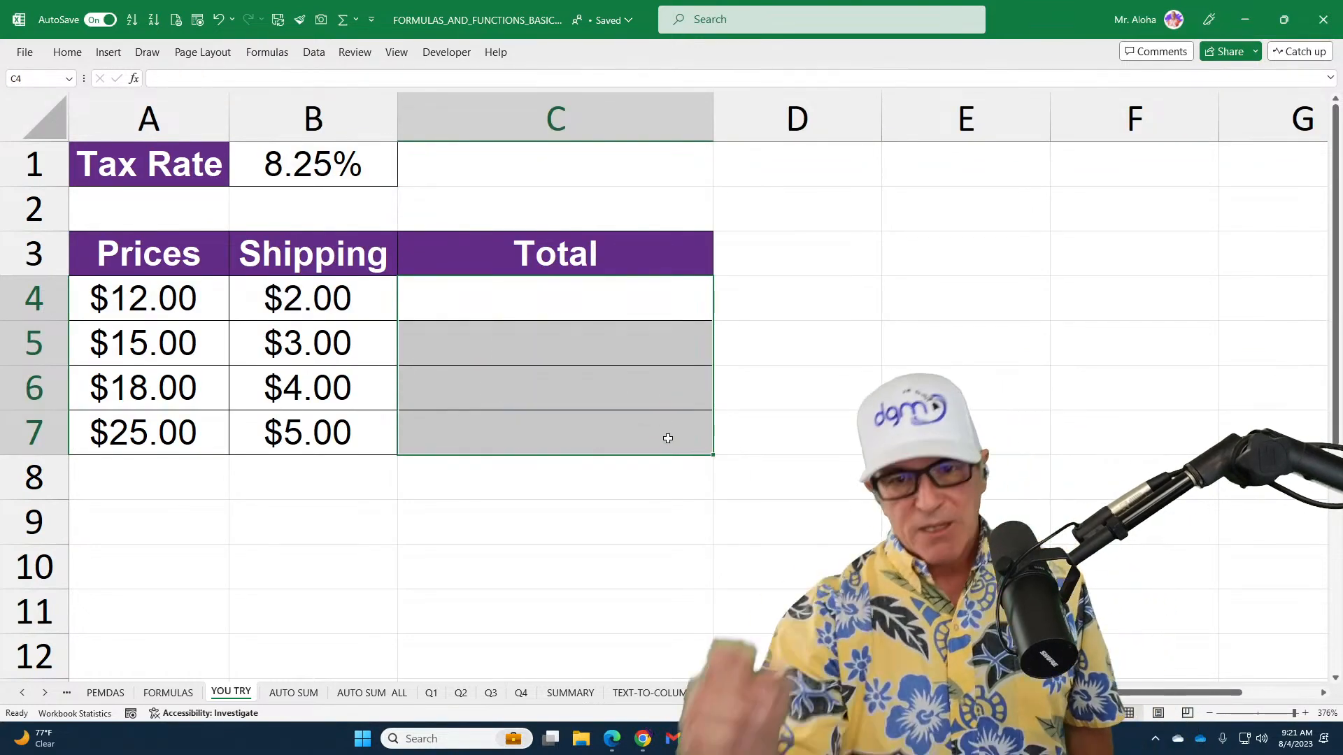
click(622, 298)
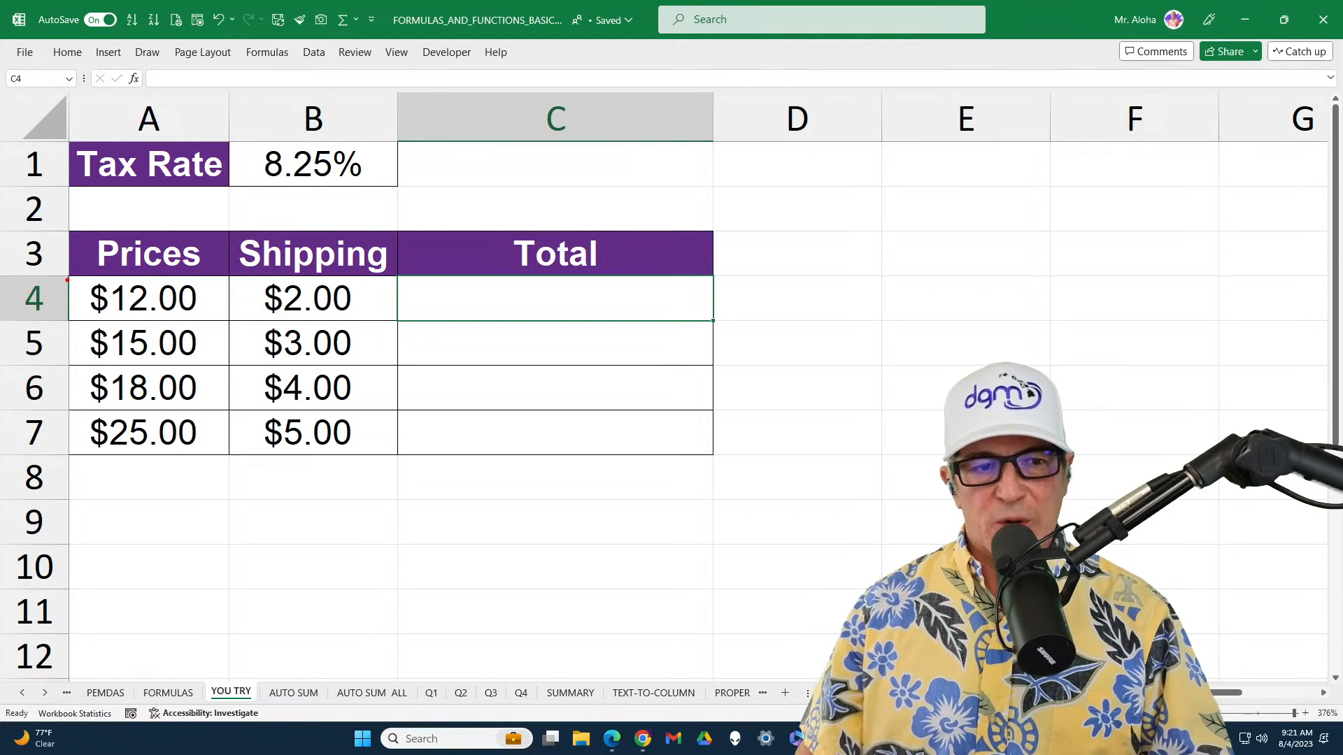
Mark the calculation path from the price in A4 through the tax rate in B1 to the shipping in B4, and clear the markings
mouse_move(67, 280)
mouse_down()
mouse_move(120, 320)
mouse_move(213, 320)
mouse_up()
drag(263, 177, 196, 272)
drag(325, 232, 326, 182)
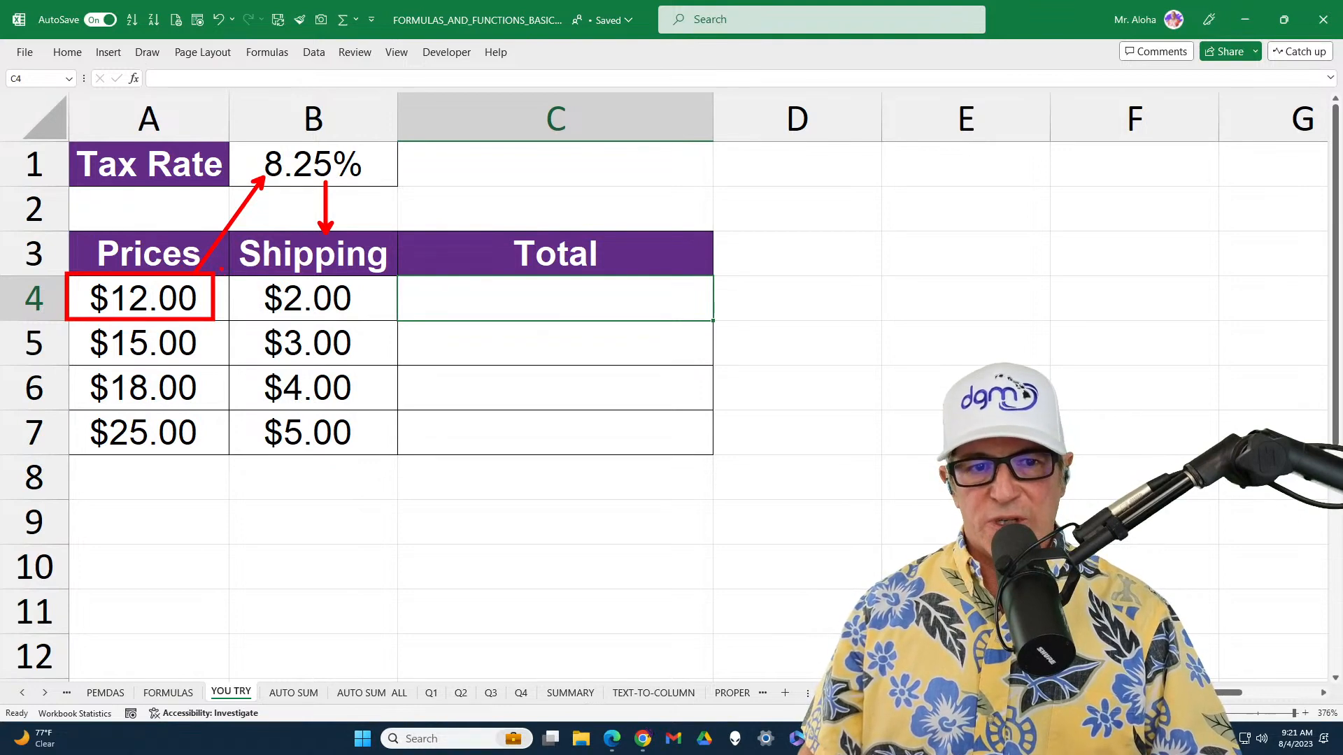
mouse_move(221, 268)
mouse_down()
mouse_move(382, 293)
mouse_move(383, 325)
mouse_up()
key(Escape)
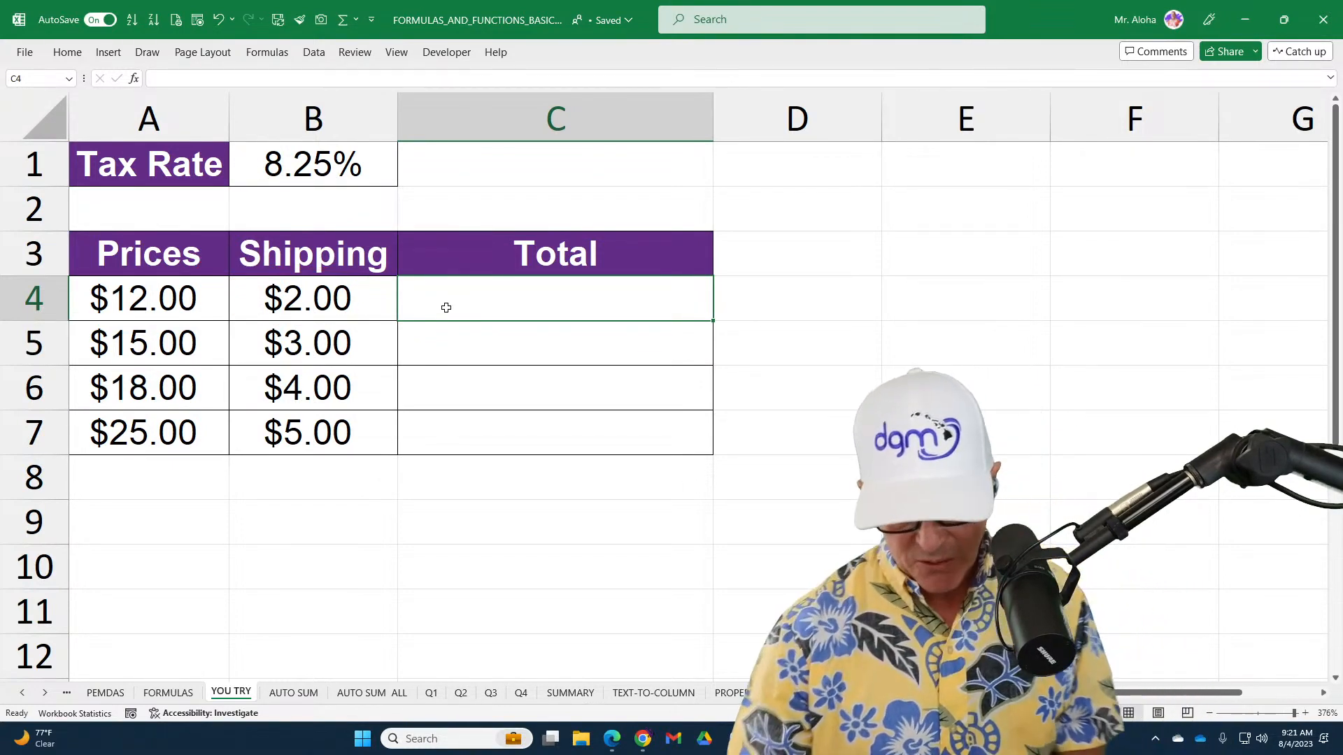
Enter the formula =A4*B1 in C4 to multiply the price by the tax rate
text(=)
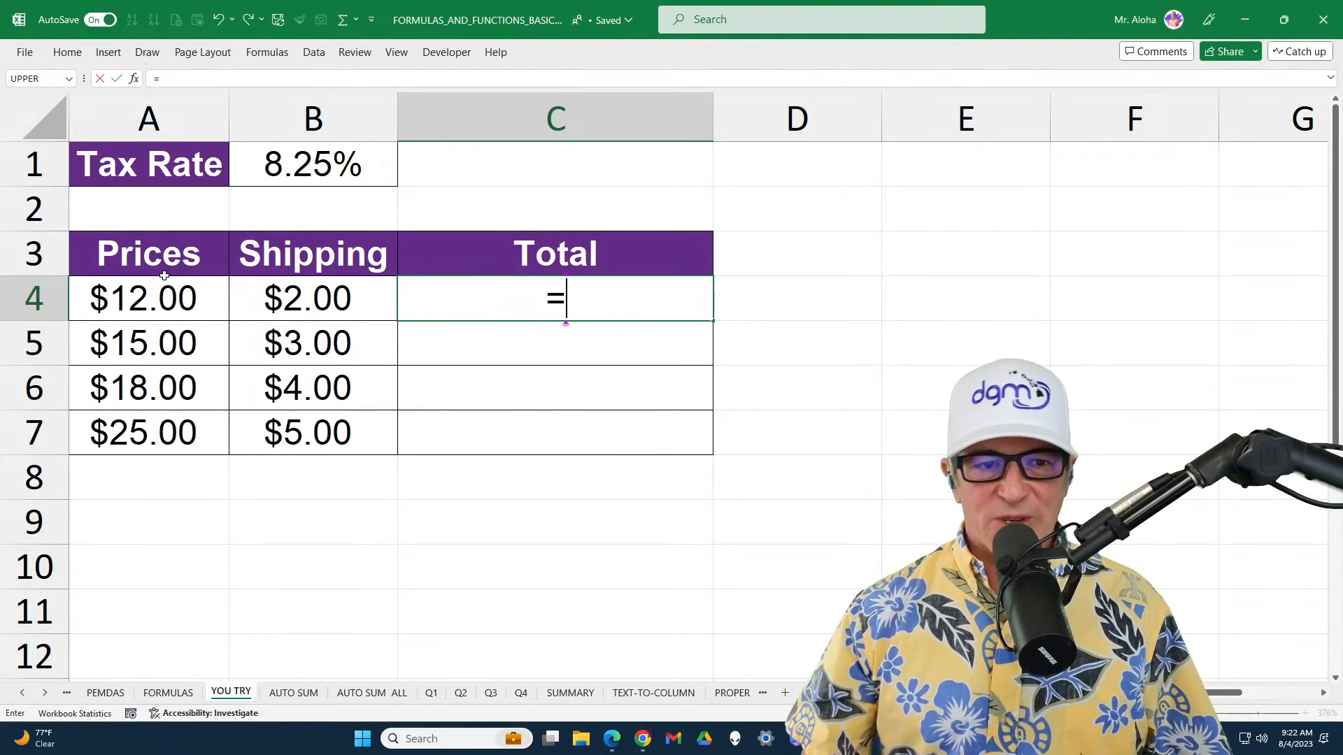
click(148, 303)
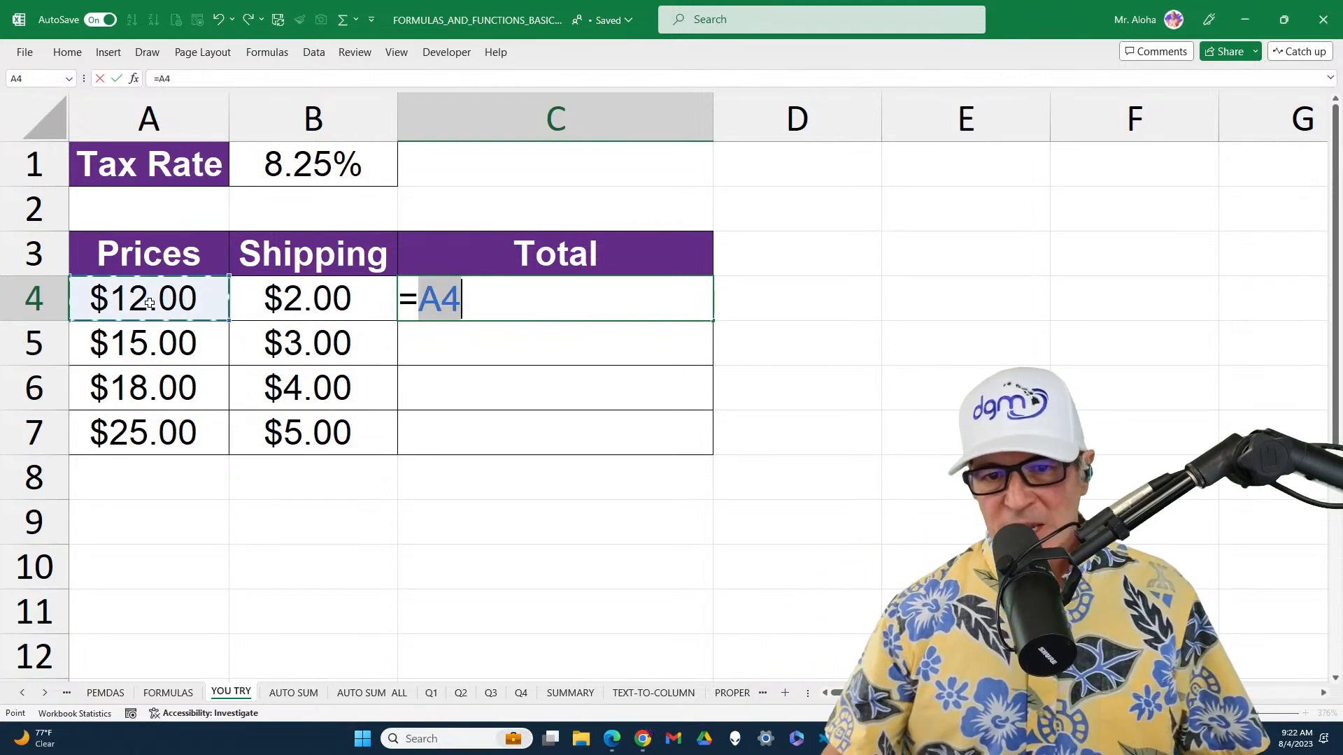
text(*)
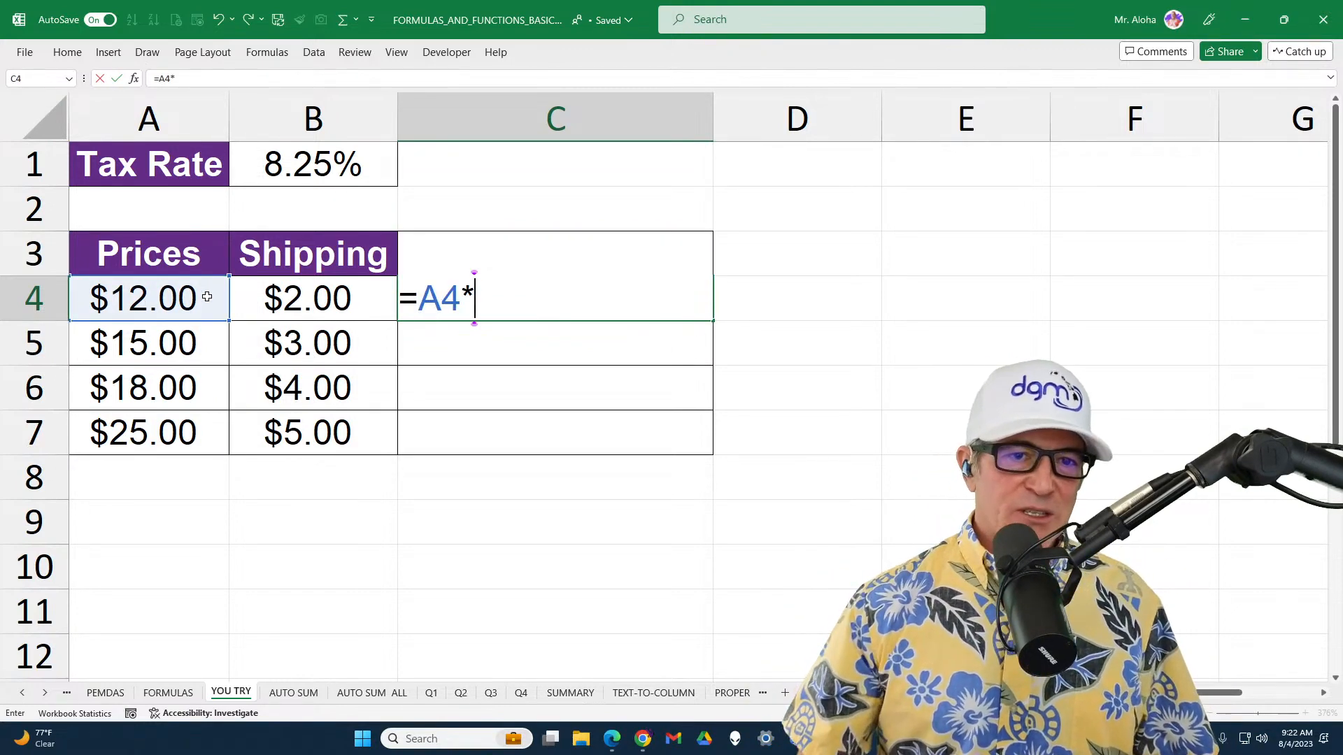
click(296, 165)
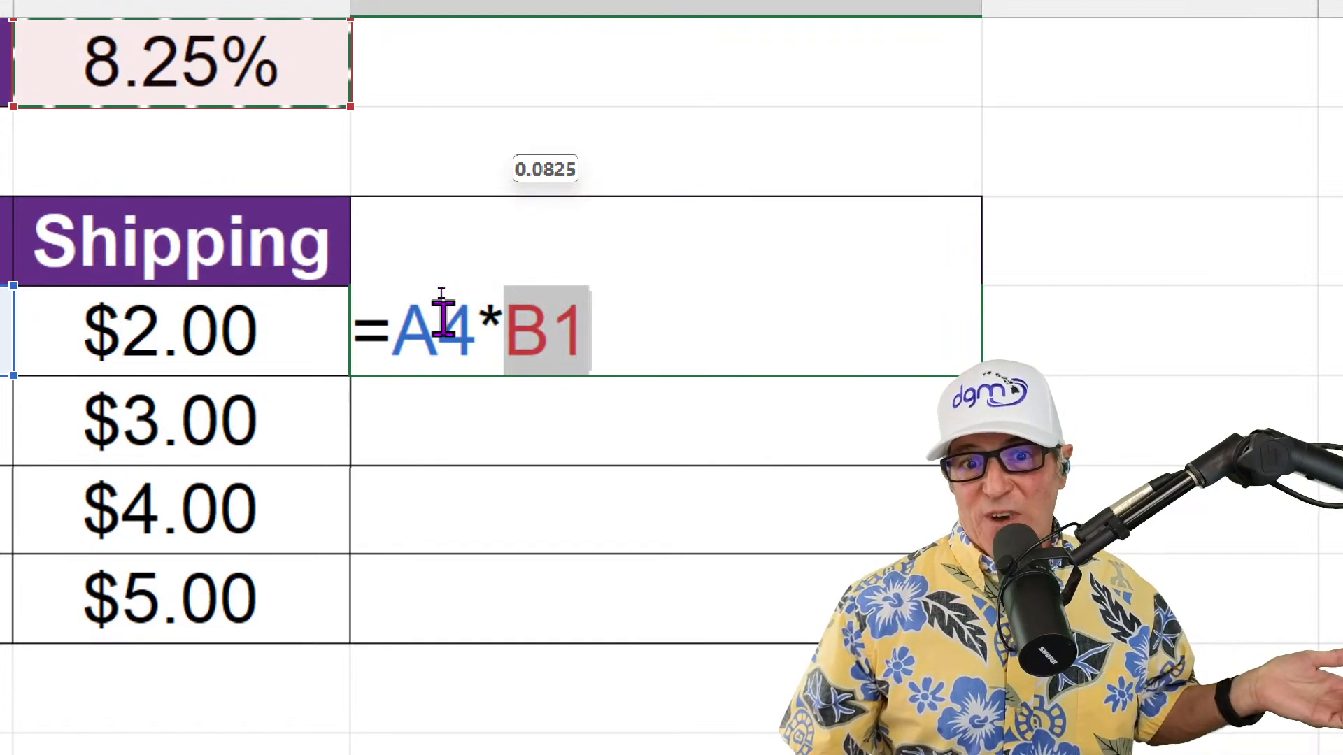
drag(396, 321, 454, 329)
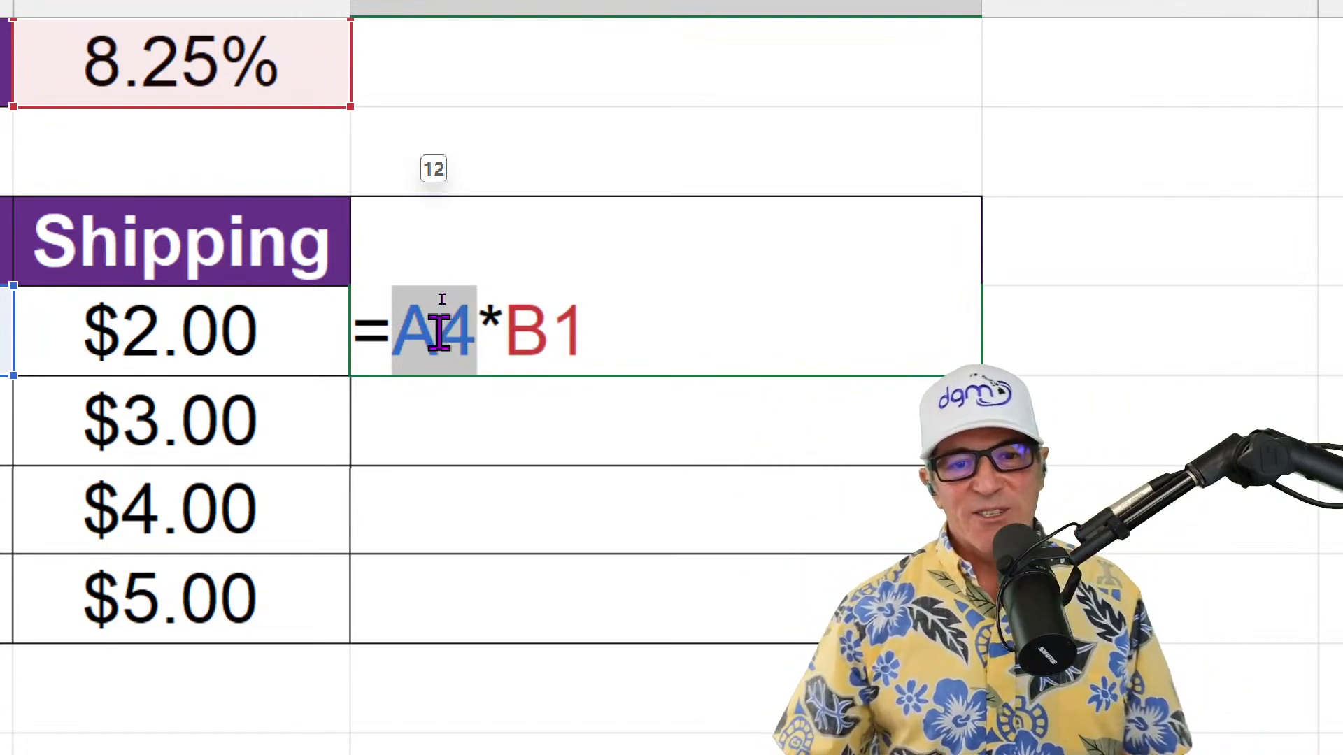
click(407, 329)
drag(407, 329, 606, 336)
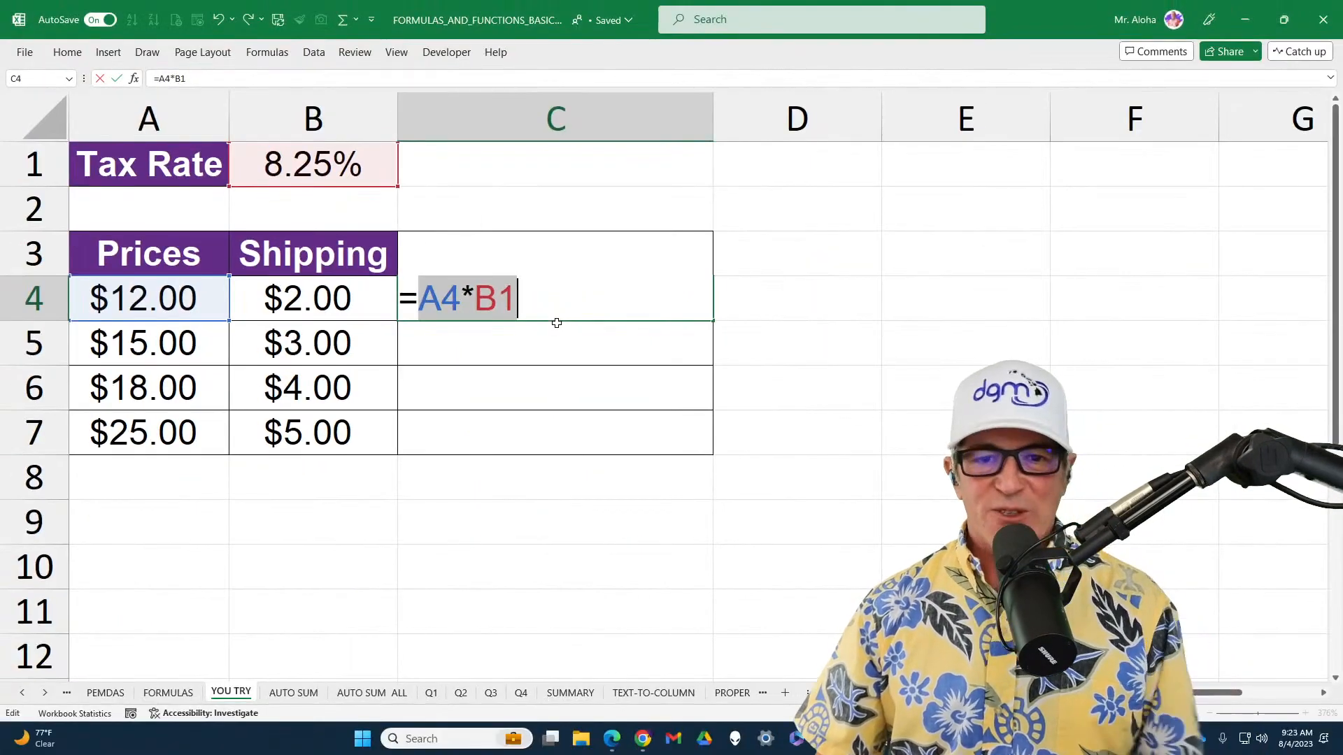
key(Return)
Evaluate the A4*B1 part of the C4 formula in place, and undo the evaluation to restore the references
double_click(556, 287)
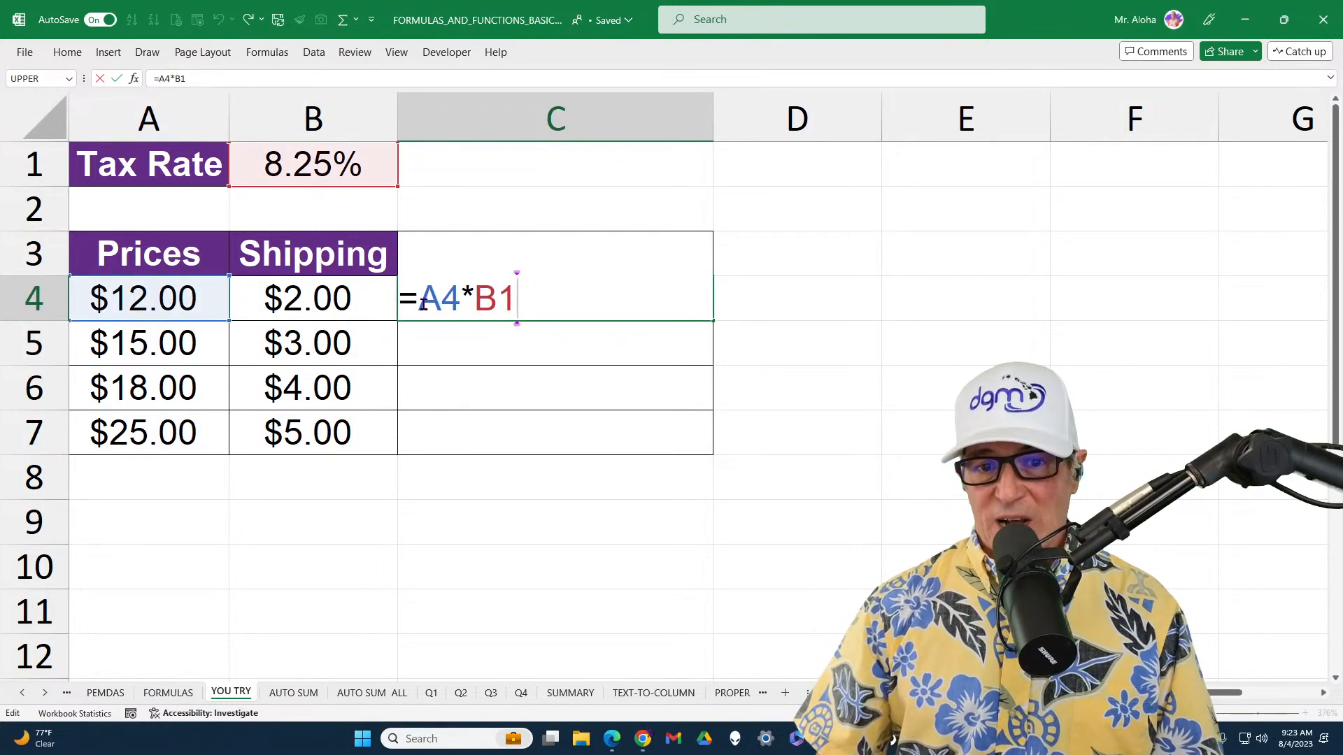
drag(421, 304, 513, 305)
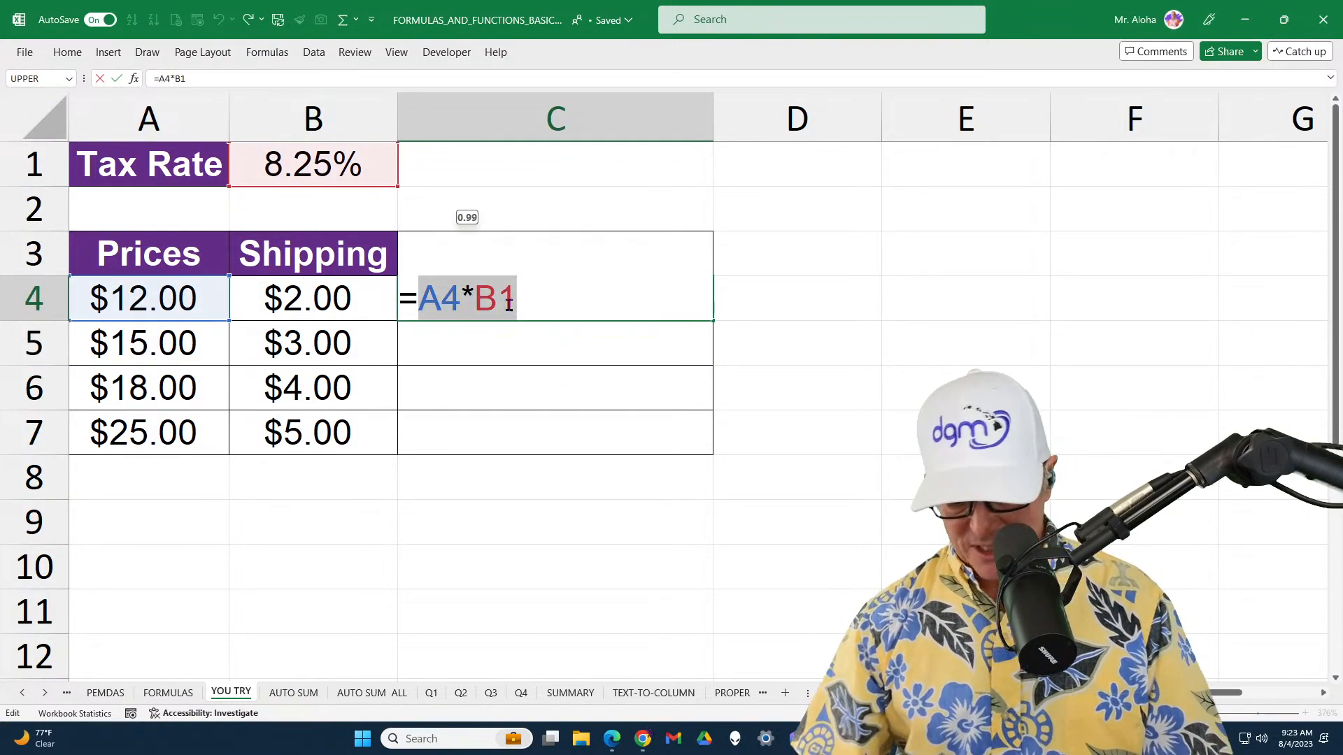
key(F9)
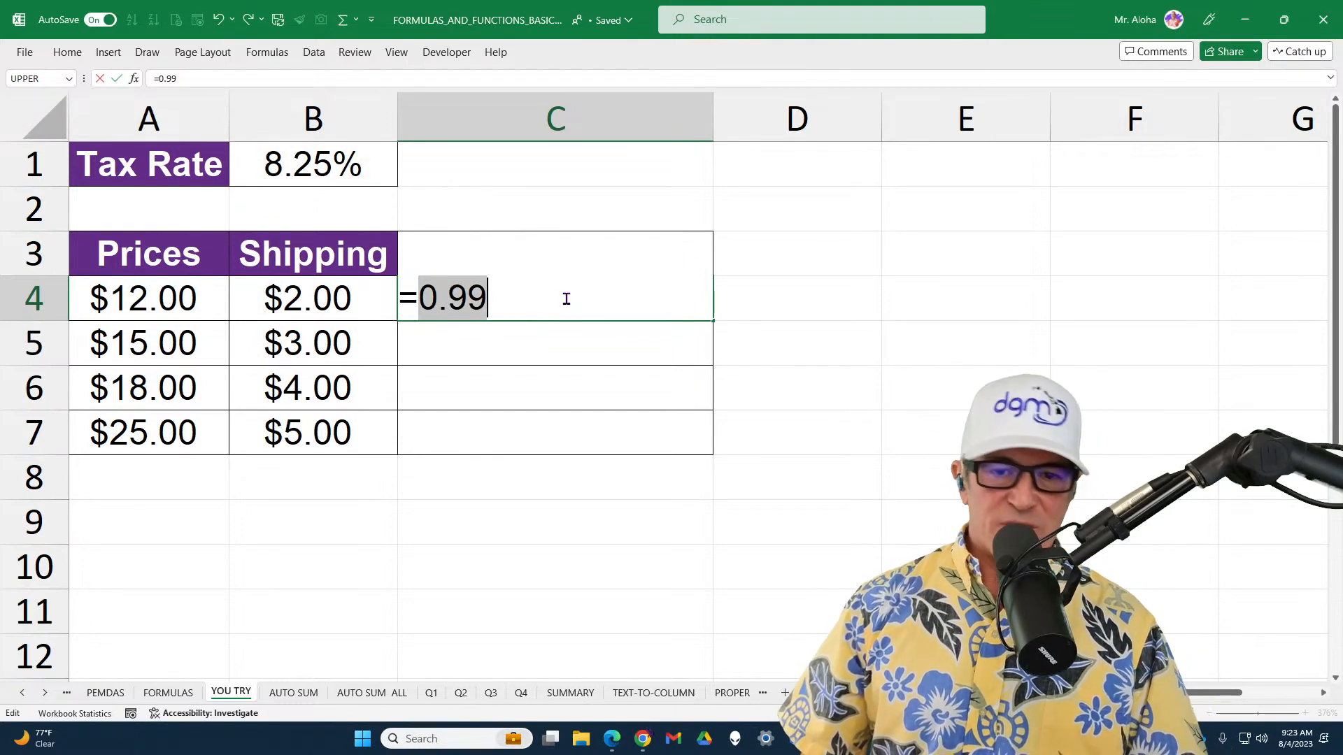
key(ctrl+z)
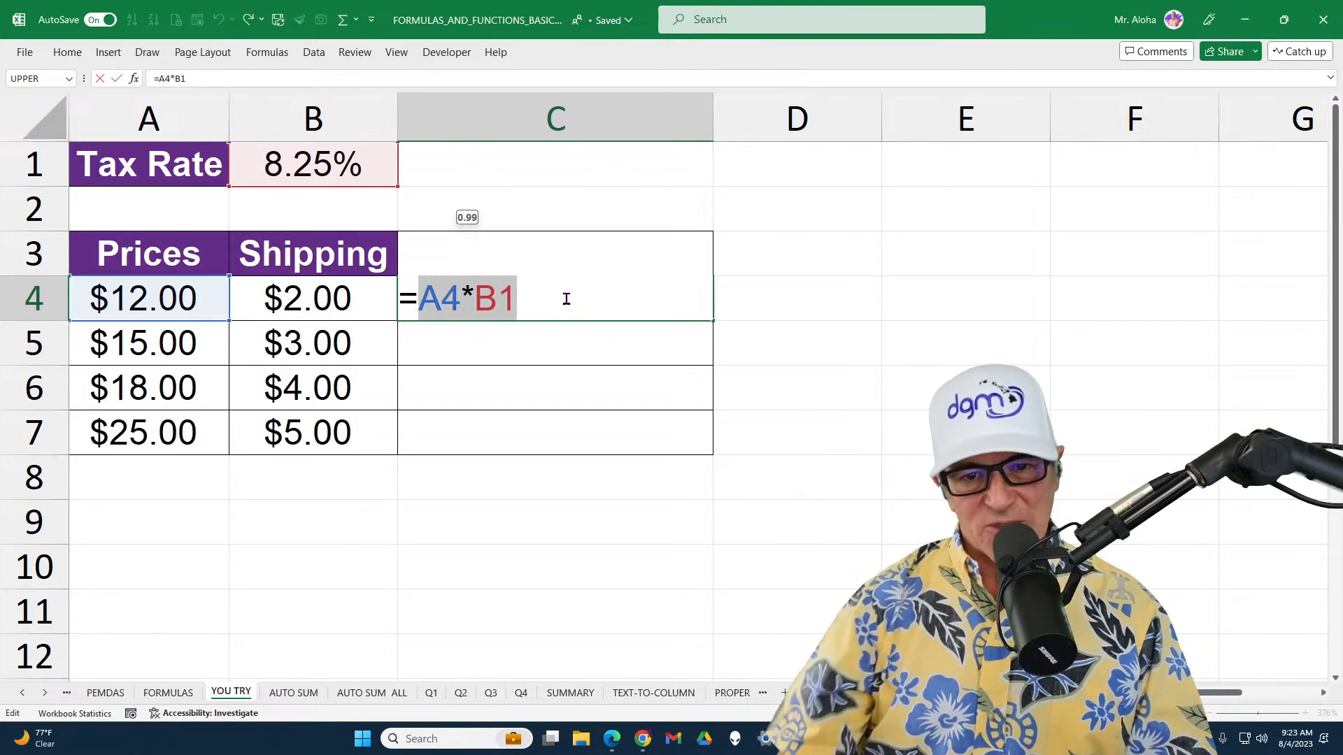
Add the shipping cell to the C4 formula so that it reads =A4*B1+B4
click(567, 298)
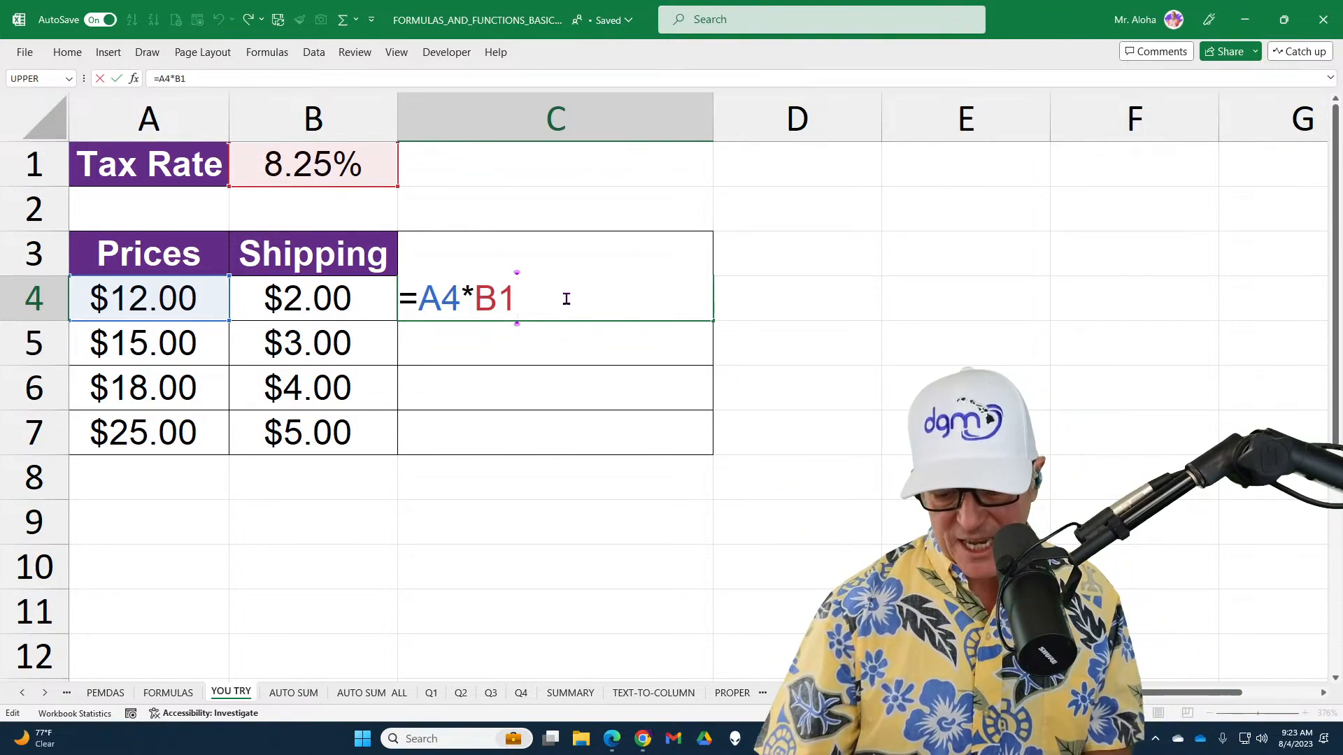
text(+)
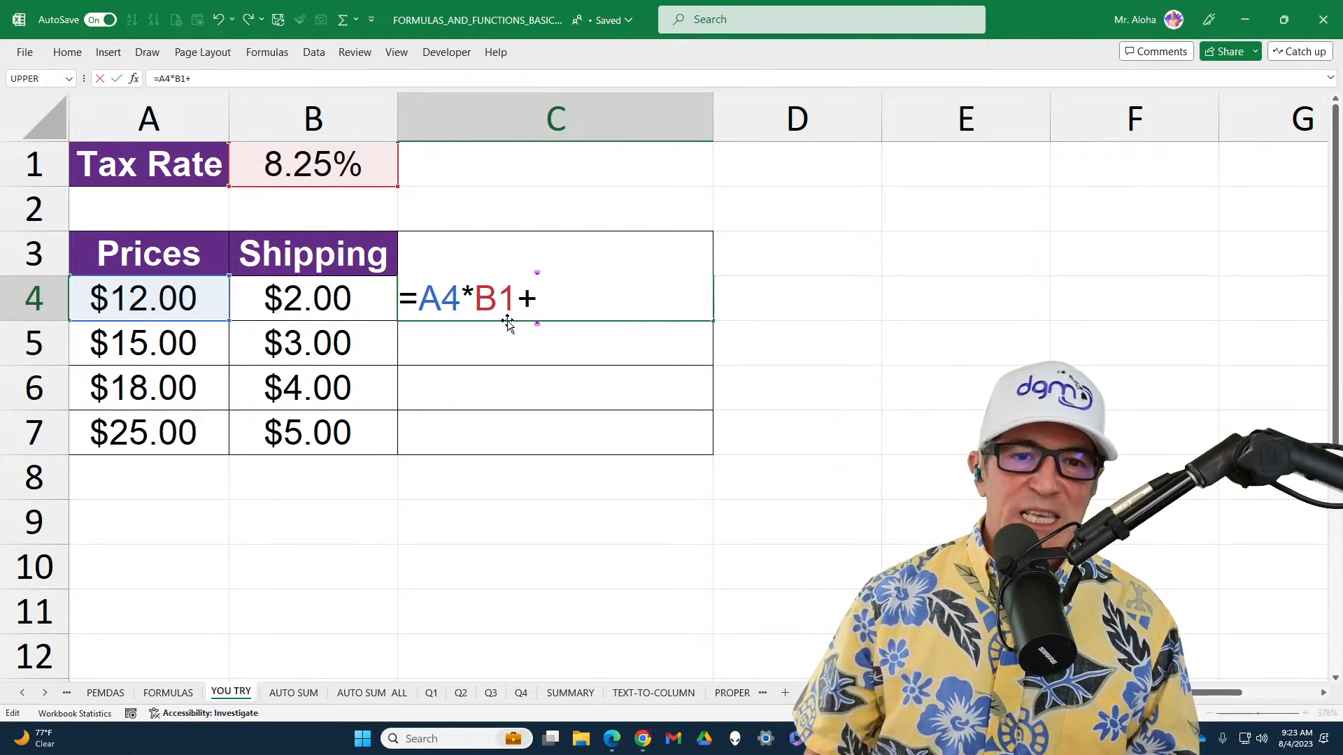
click(366, 306)
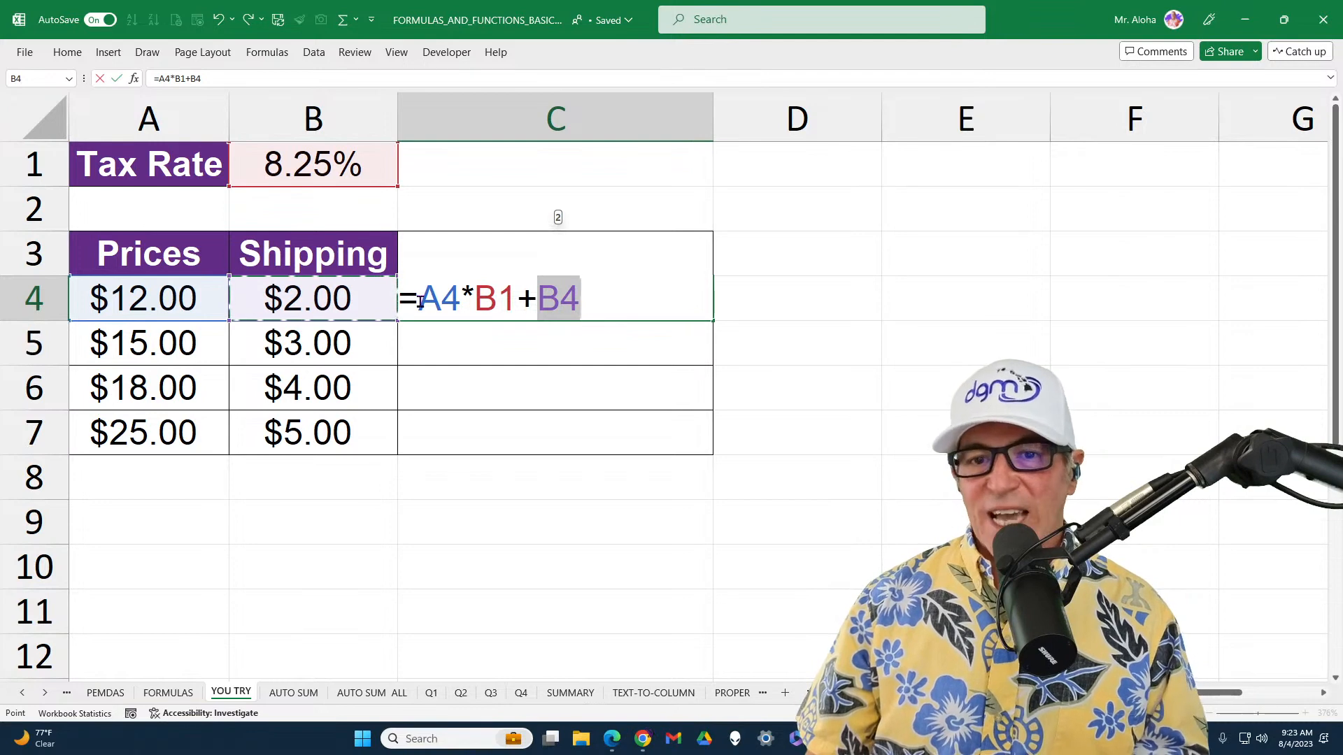
drag(419, 301, 580, 299)
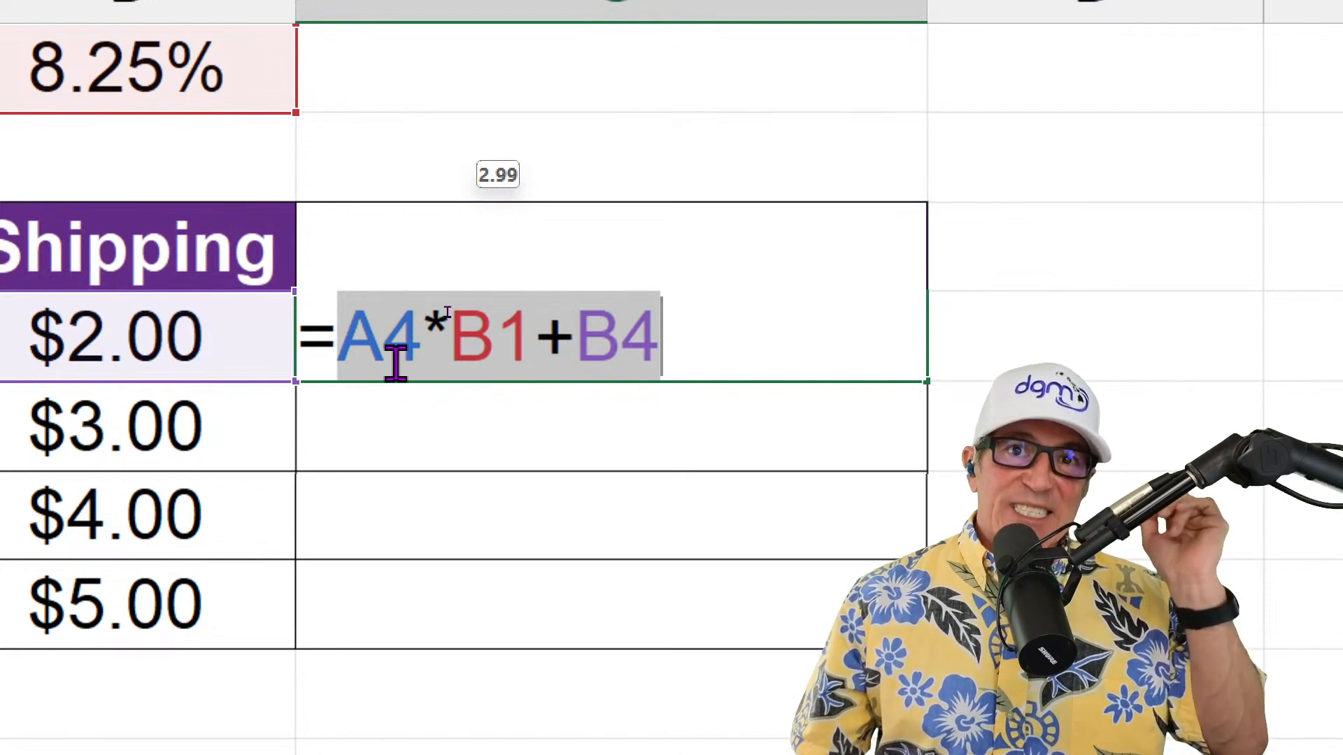
mouse_move(350, 342)
mouse_down()
mouse_move(744, 336)
mouse_move(310, 332)
mouse_move(337, 334)
mouse_up()
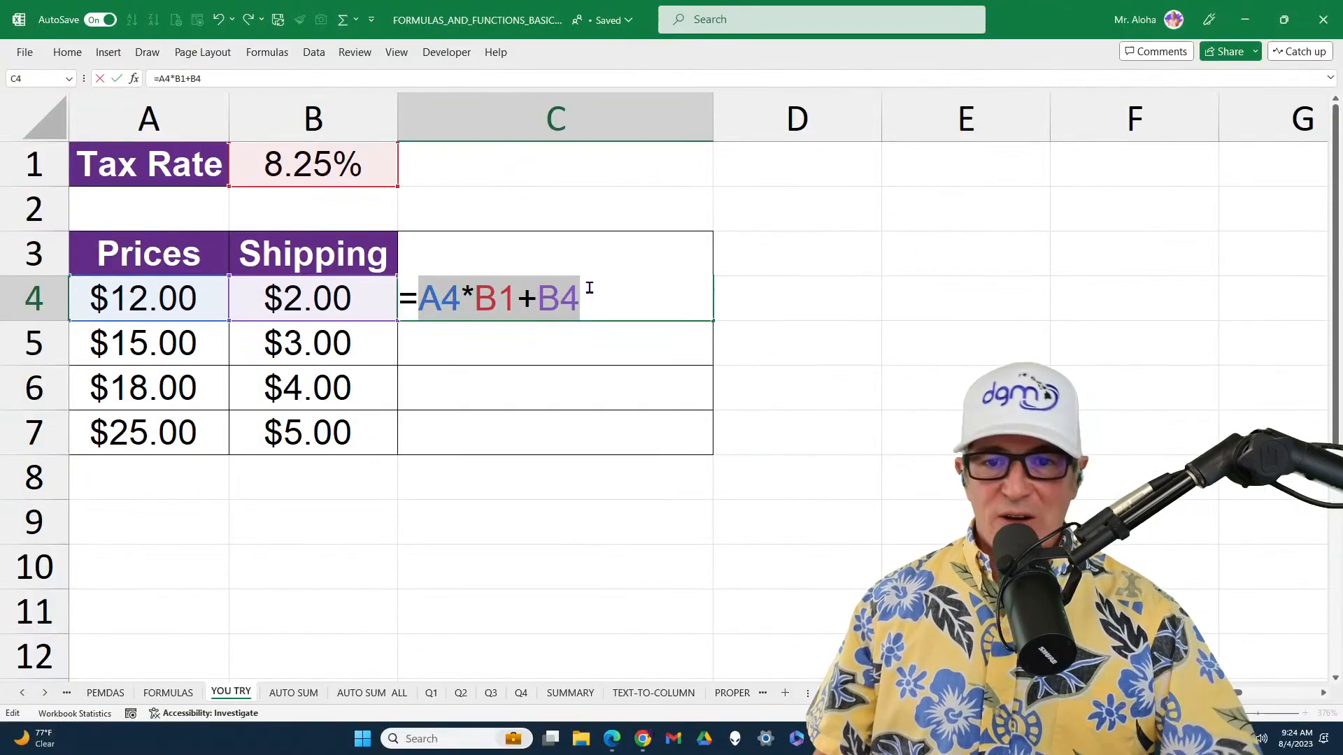
click(679, 331)
key(Return)
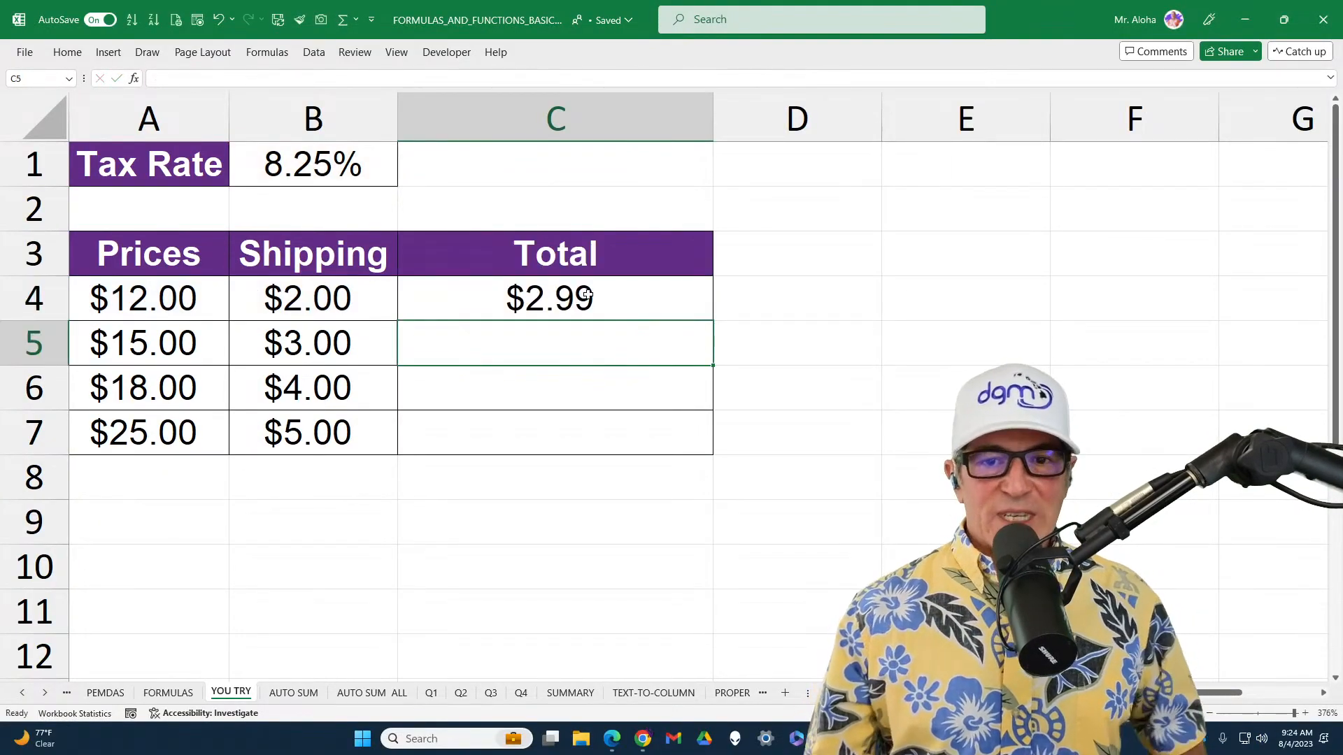
Extend the C4 formula with the price to =A4*B1+B4+A4, and show the workbook's change list
double_click(595, 295)
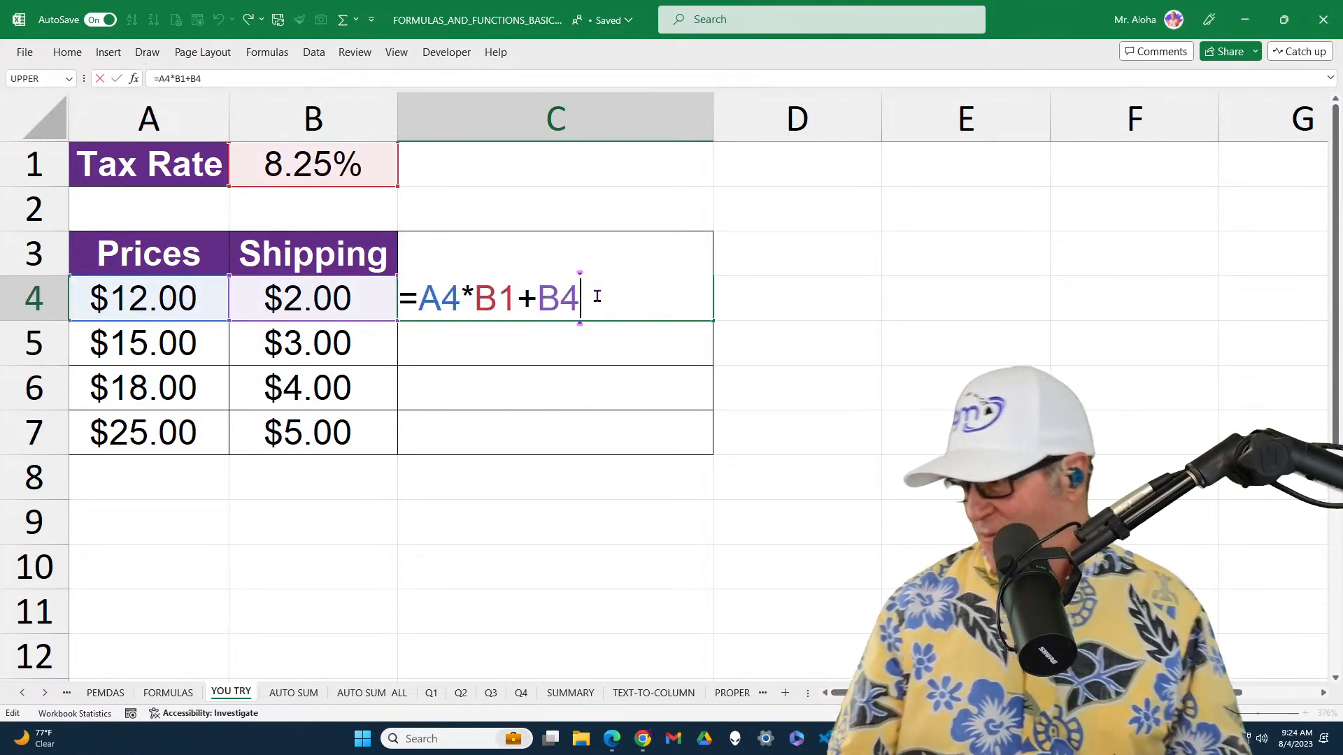
text(+)
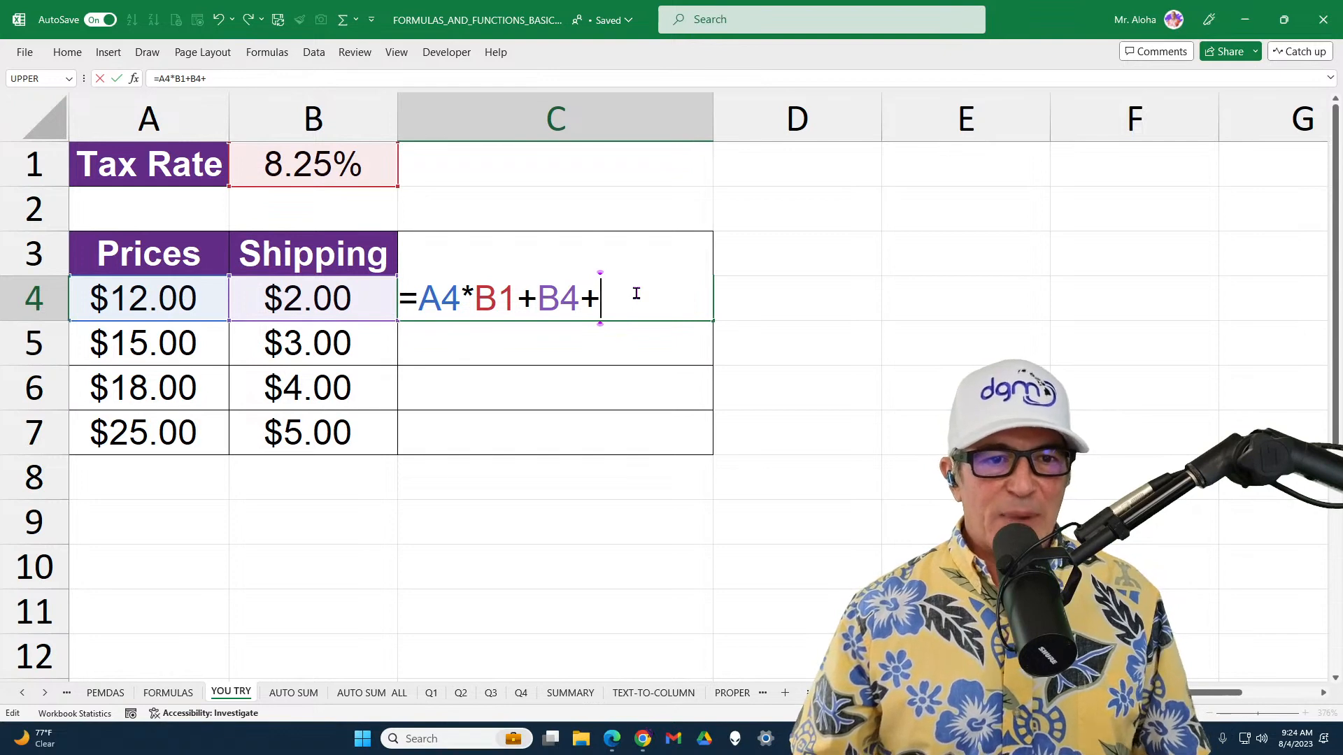
click(158, 304)
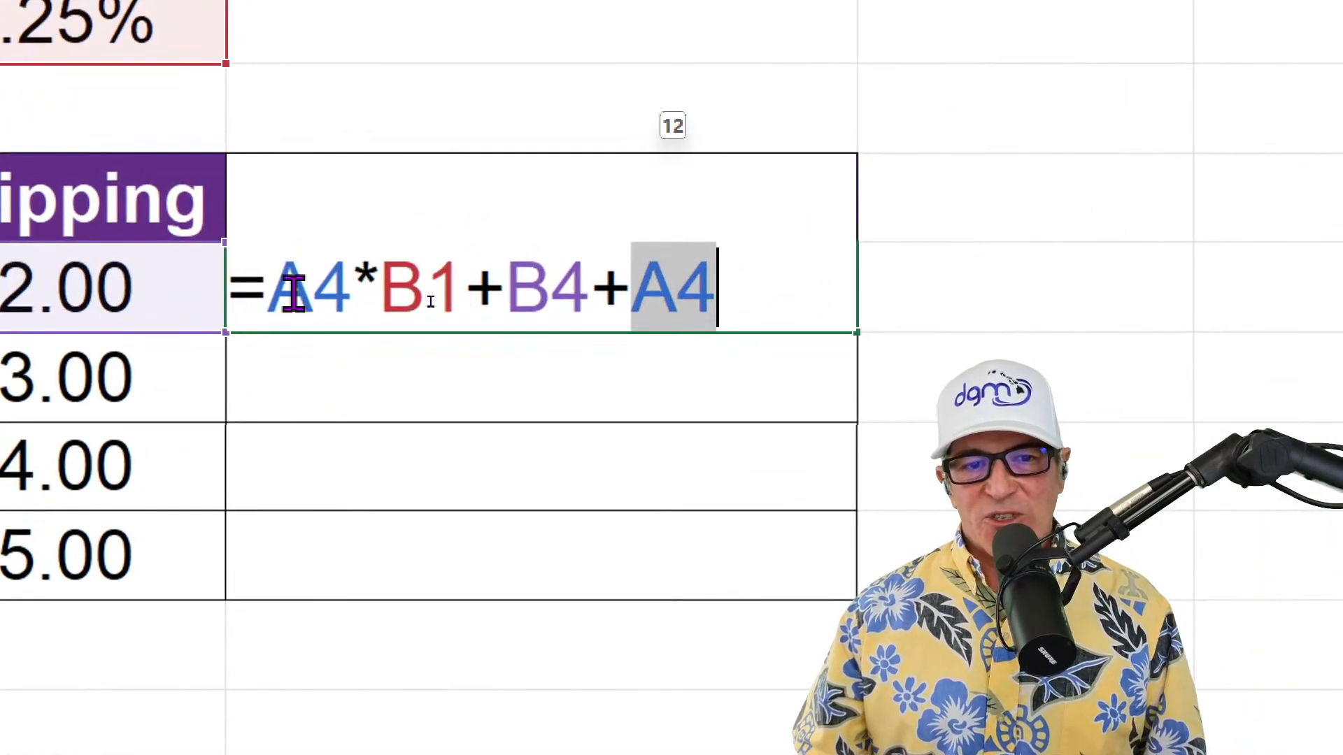
drag(421, 306, 701, 290)
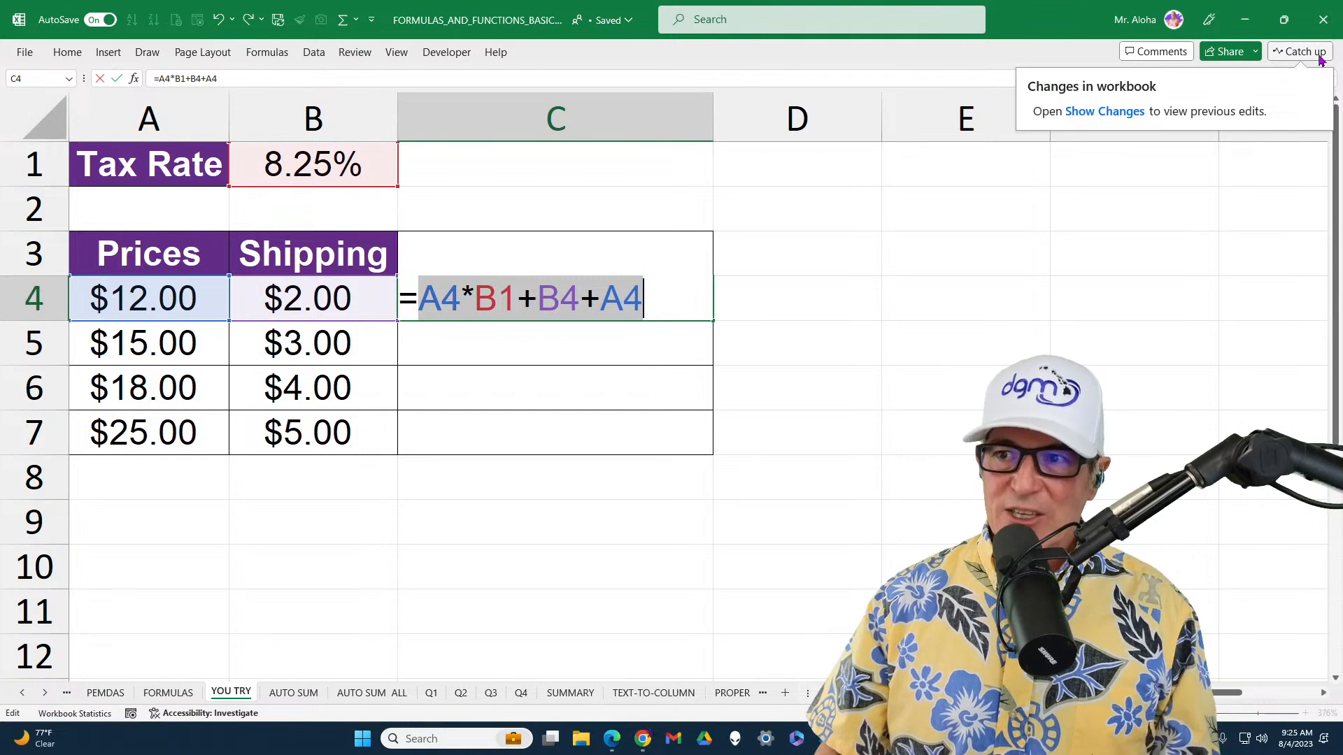
click(1105, 112)
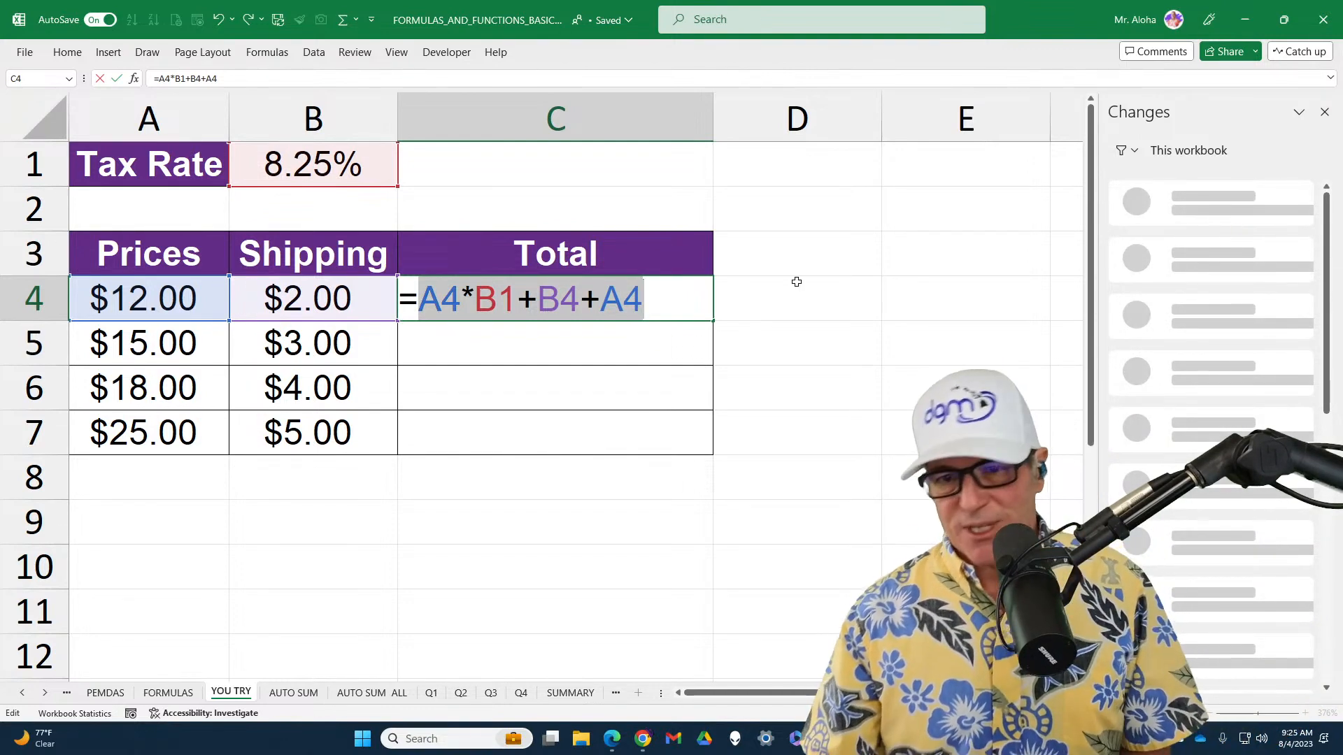
click(677, 309)
key(Return)
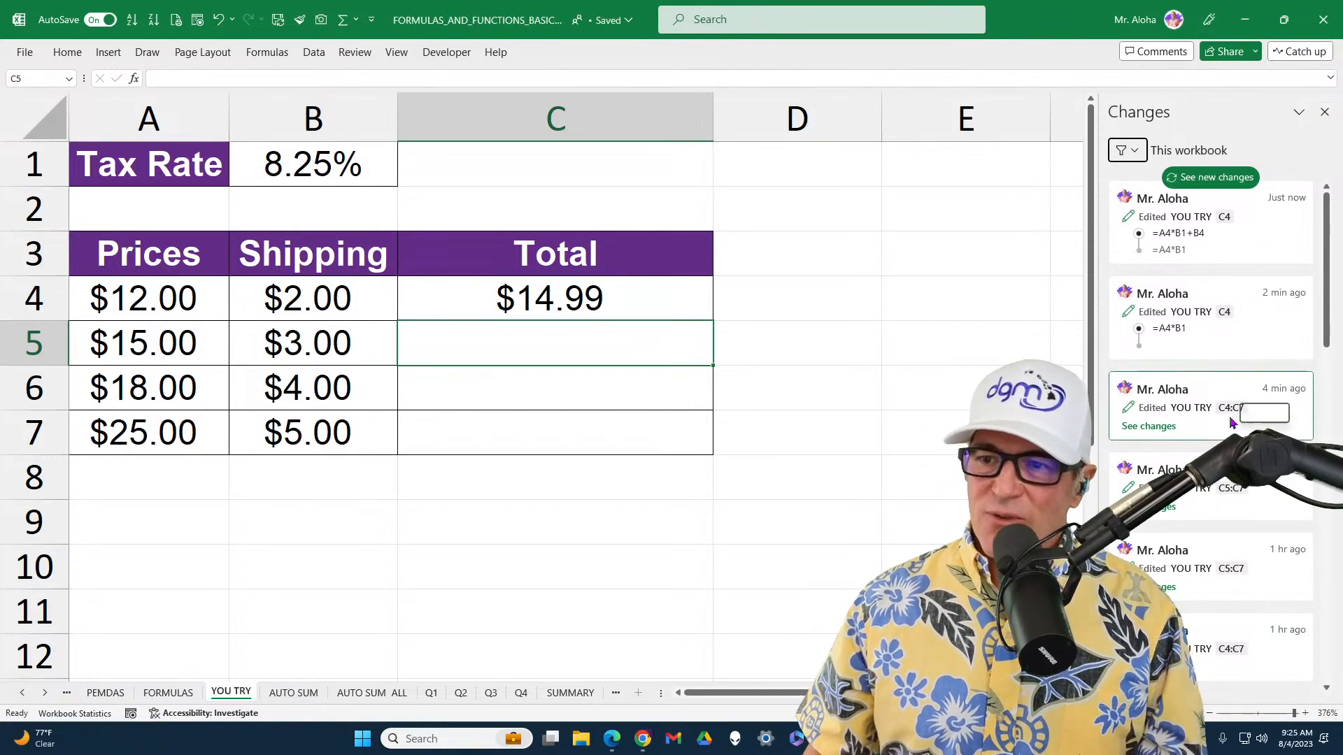
Browse the recorded workbook changes and close the change list
scroll(1213, 483, down, 5)
scroll(1203, 559, down, 2)
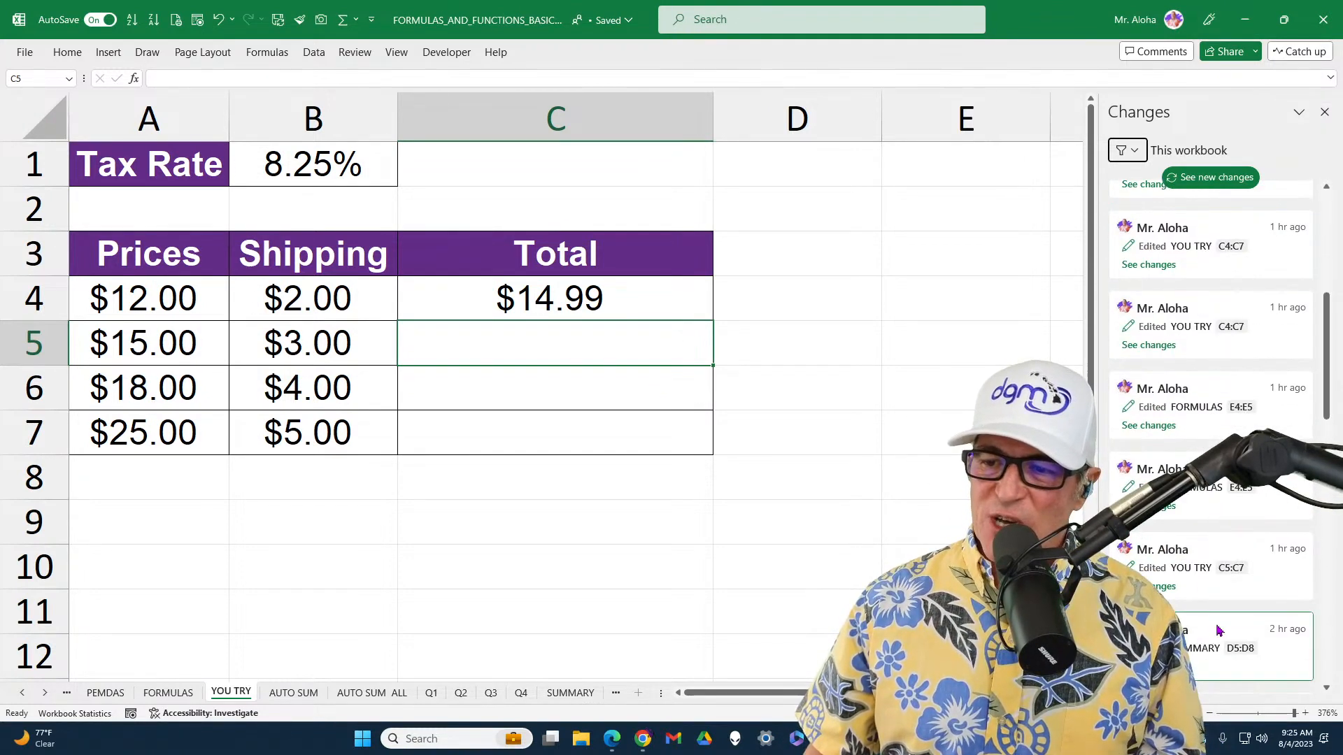
scroll(1217, 632, up, 8)
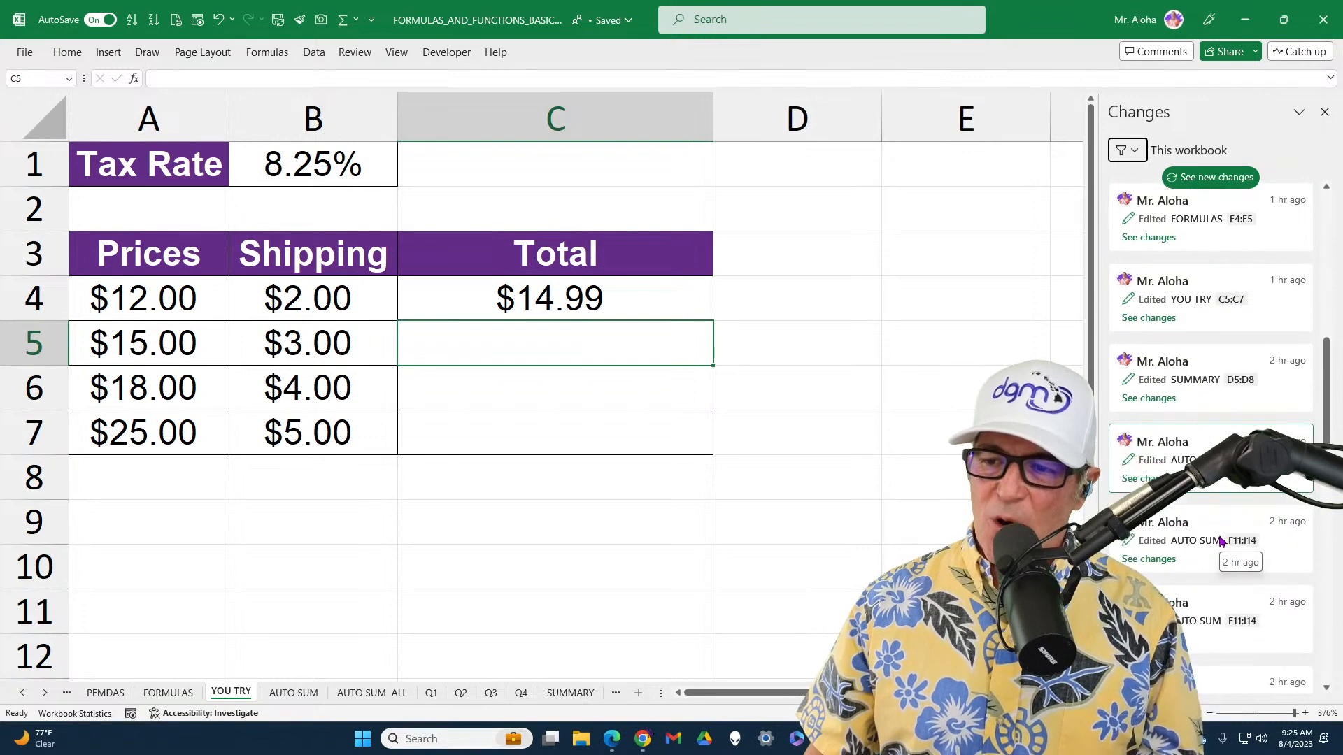
click(1325, 114)
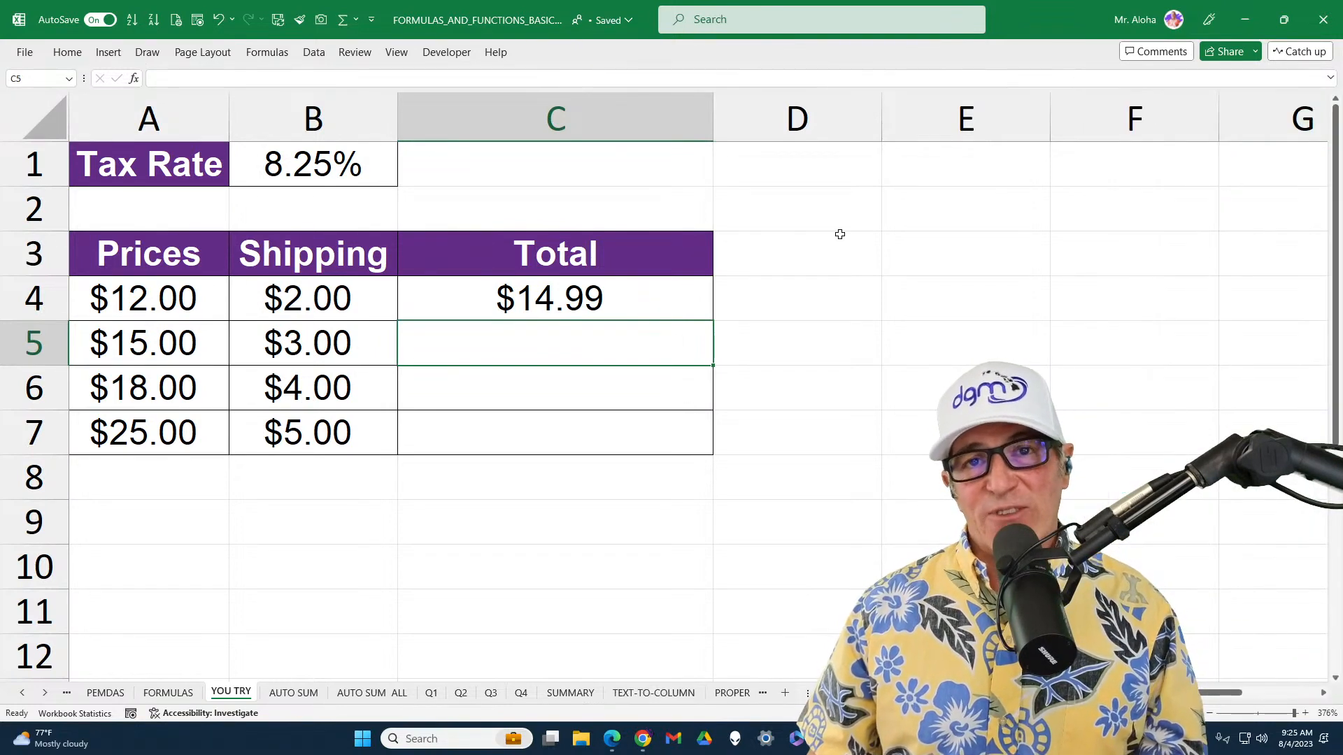
Open the workbook's version history, browse the earlier versions by date, and close the history
click(25, 53)
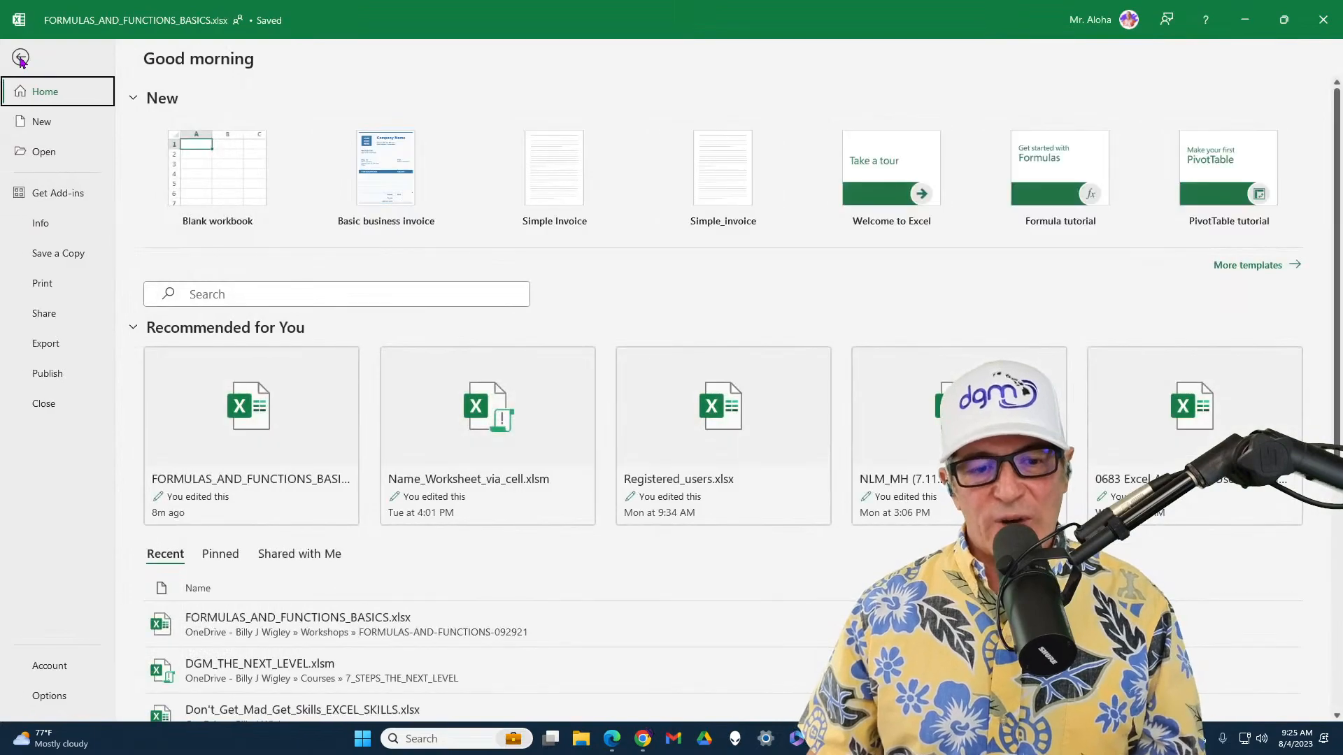
click(46, 222)
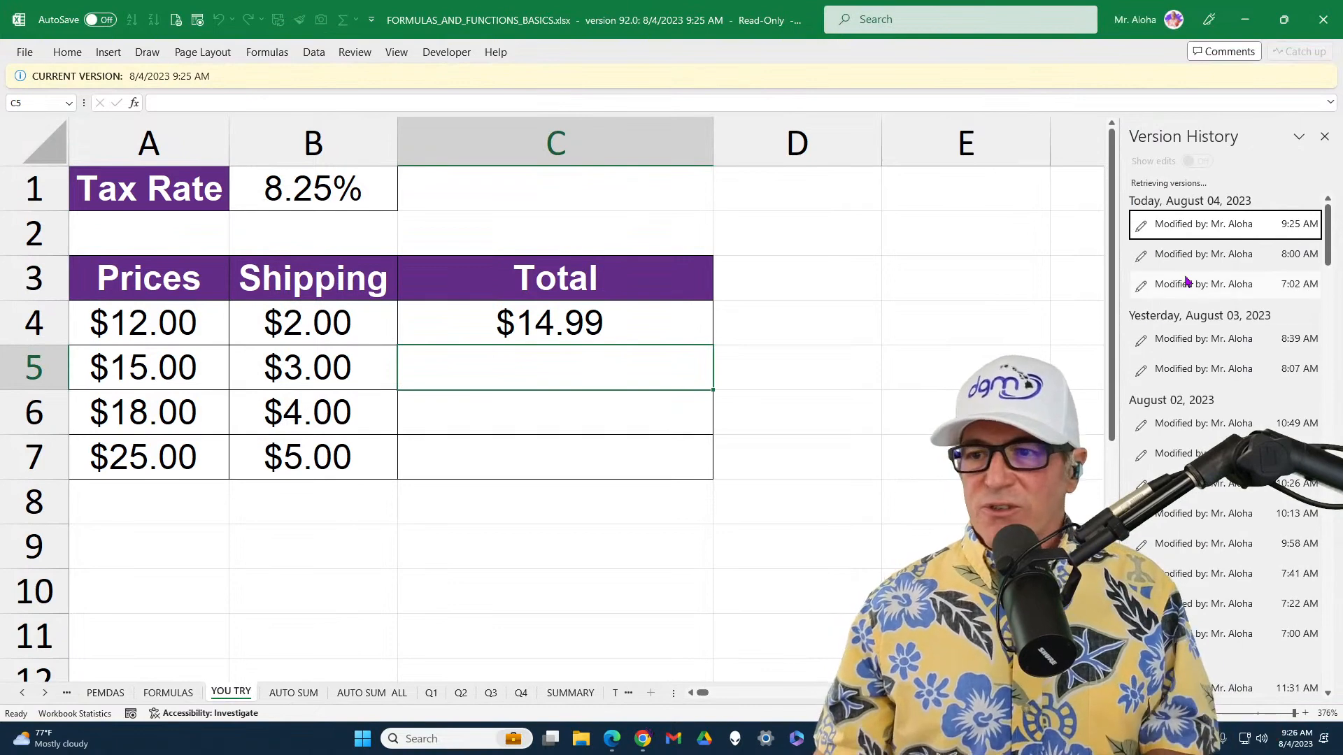
scroll(1187, 281, down, 15)
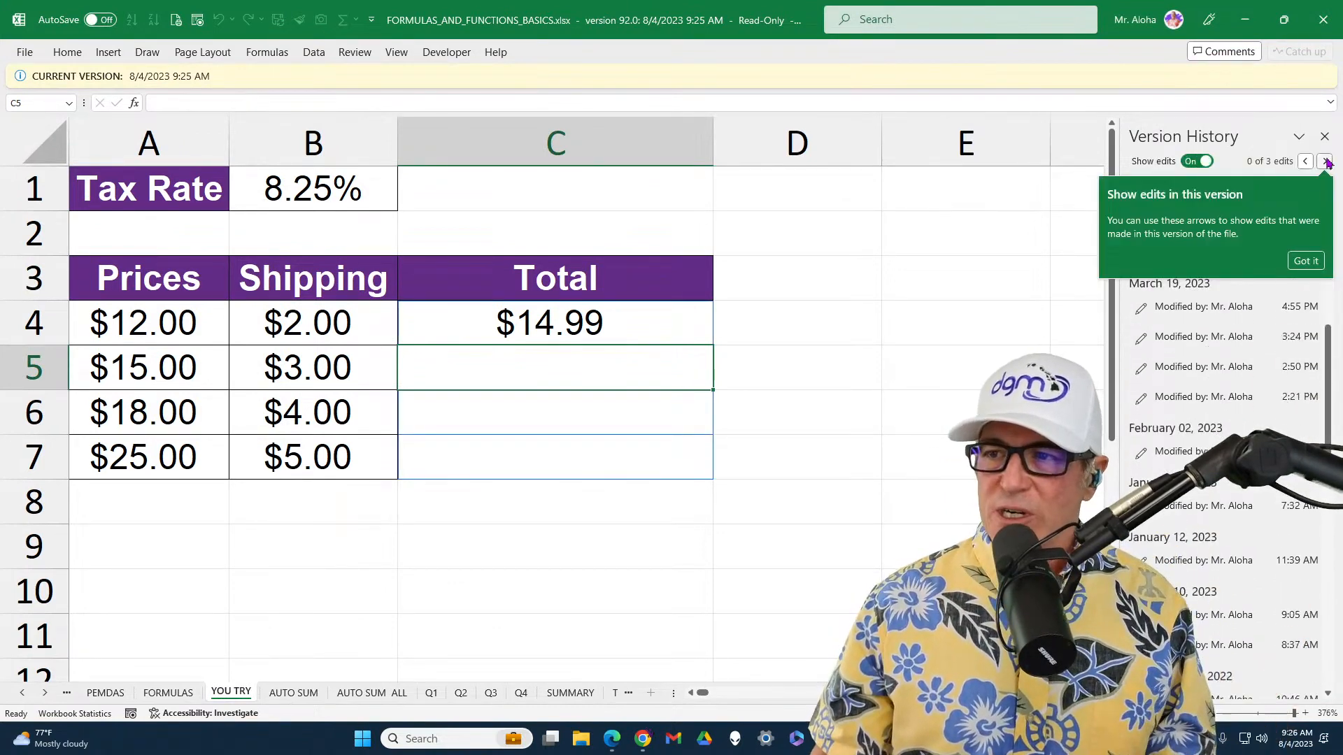
click(1305, 264)
scroll(1224, 349, up, 10)
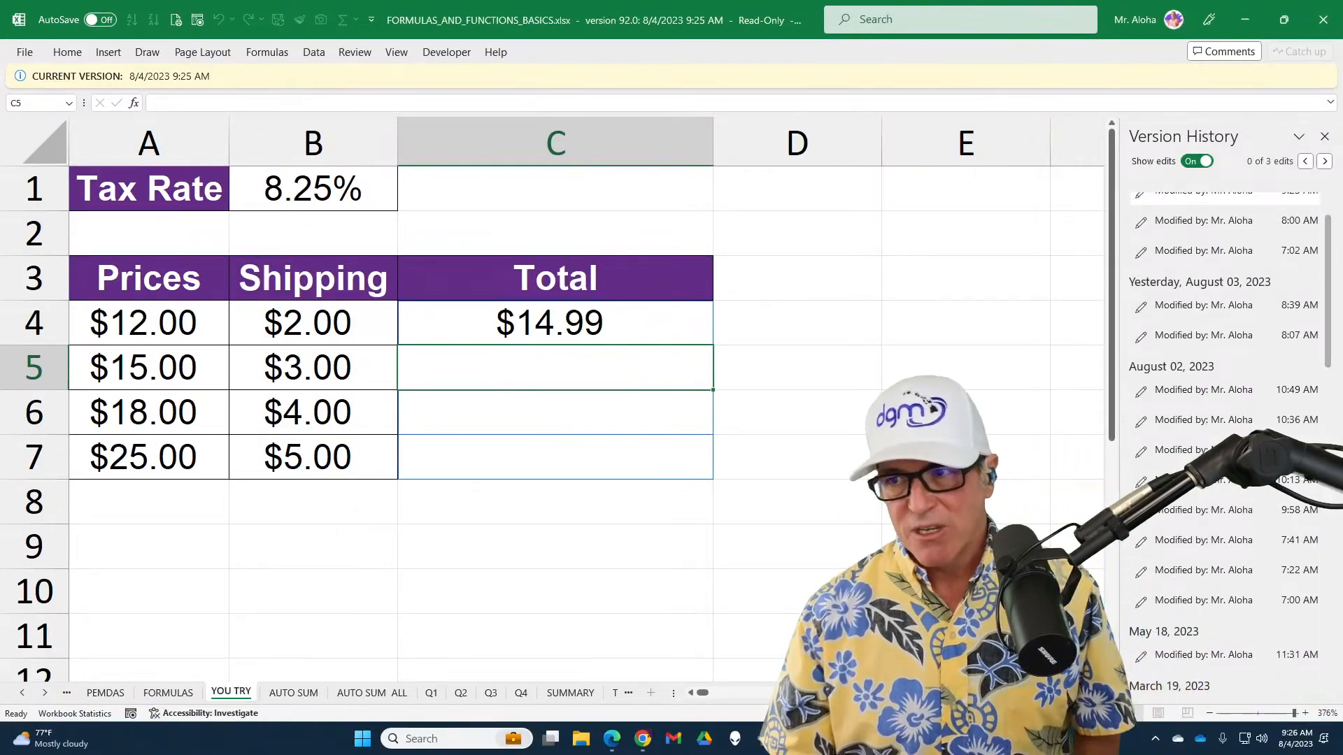
click(1324, 136)
click(897, 308)
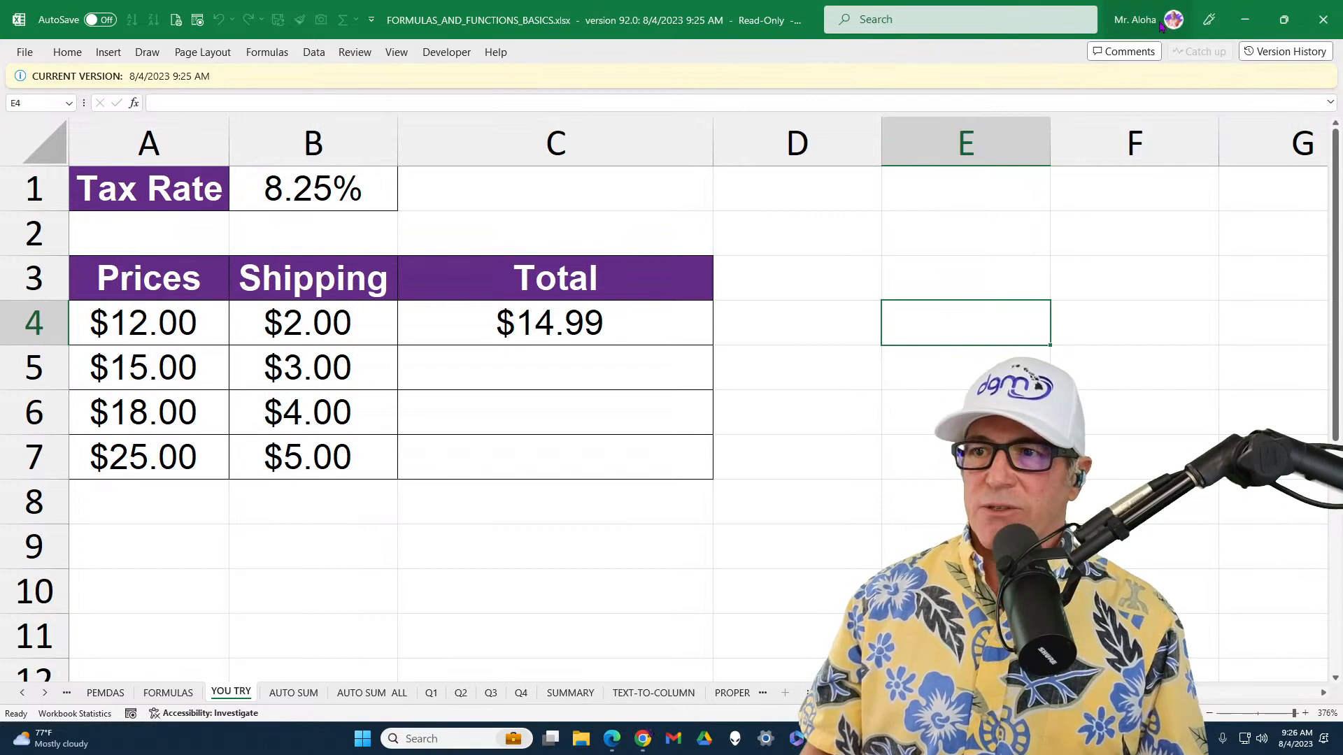
click(1285, 51)
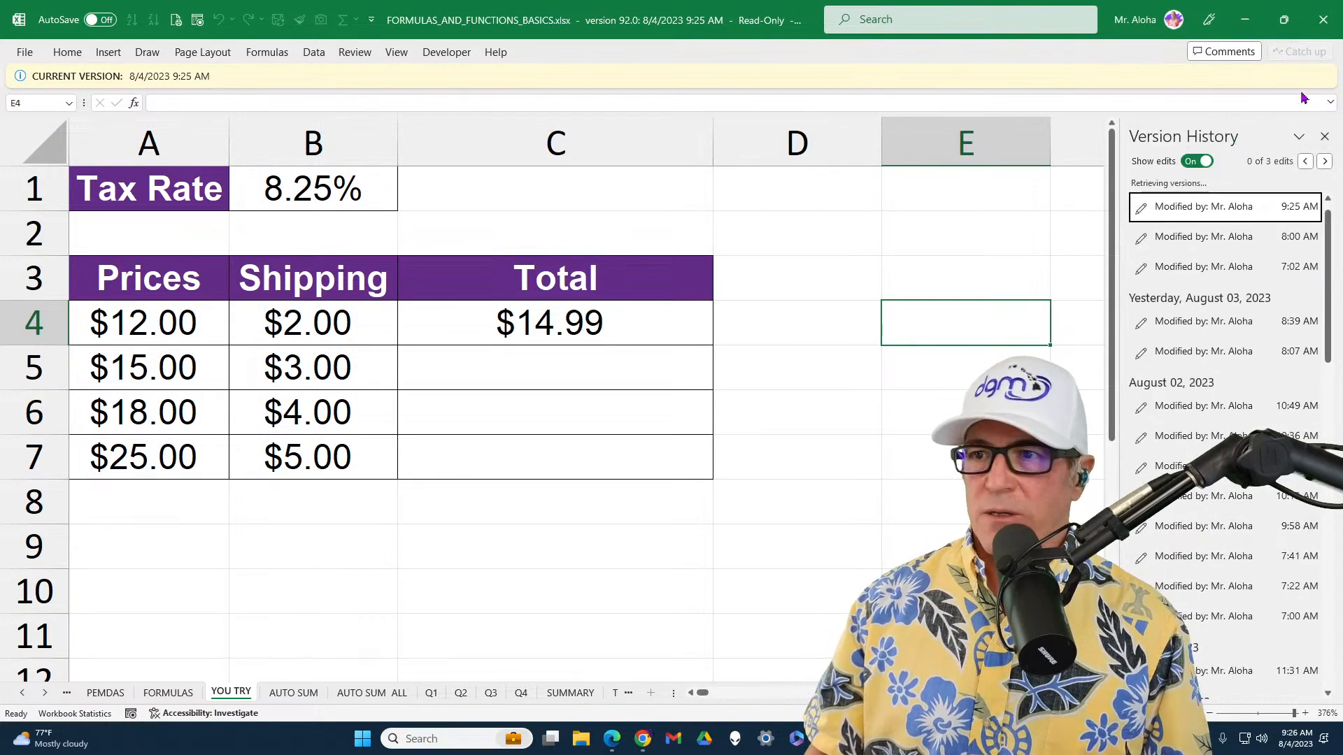
click(1324, 136)
Return to the current editable workbook and fill the C4 total formula down through C7
click(27, 61)
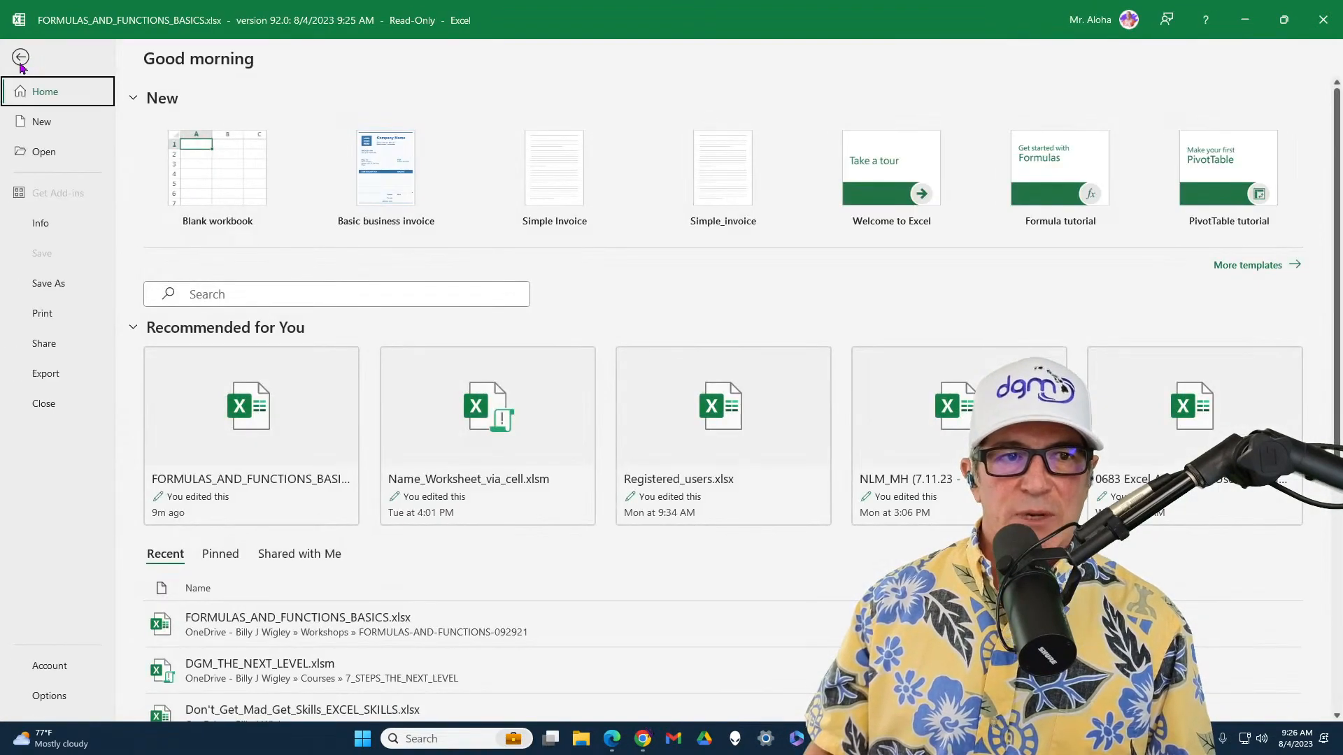
click(231, 437)
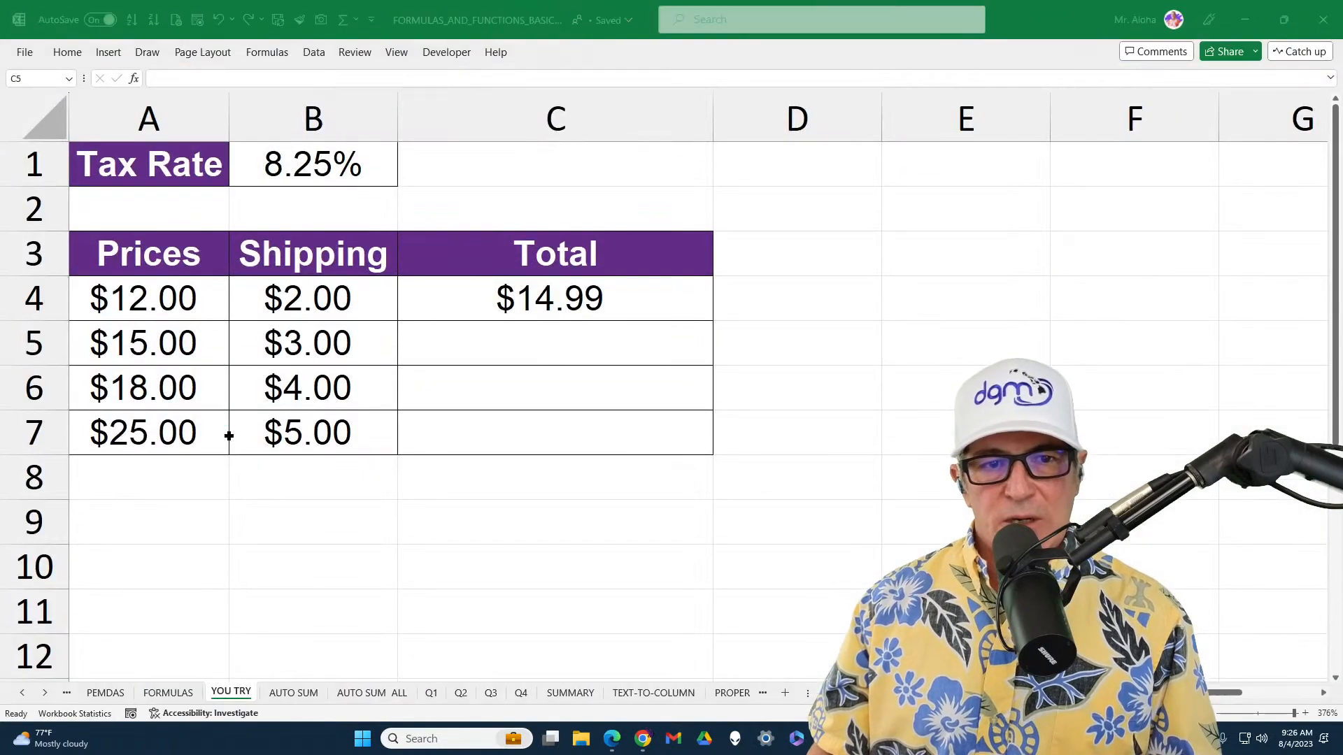
click(601, 312)
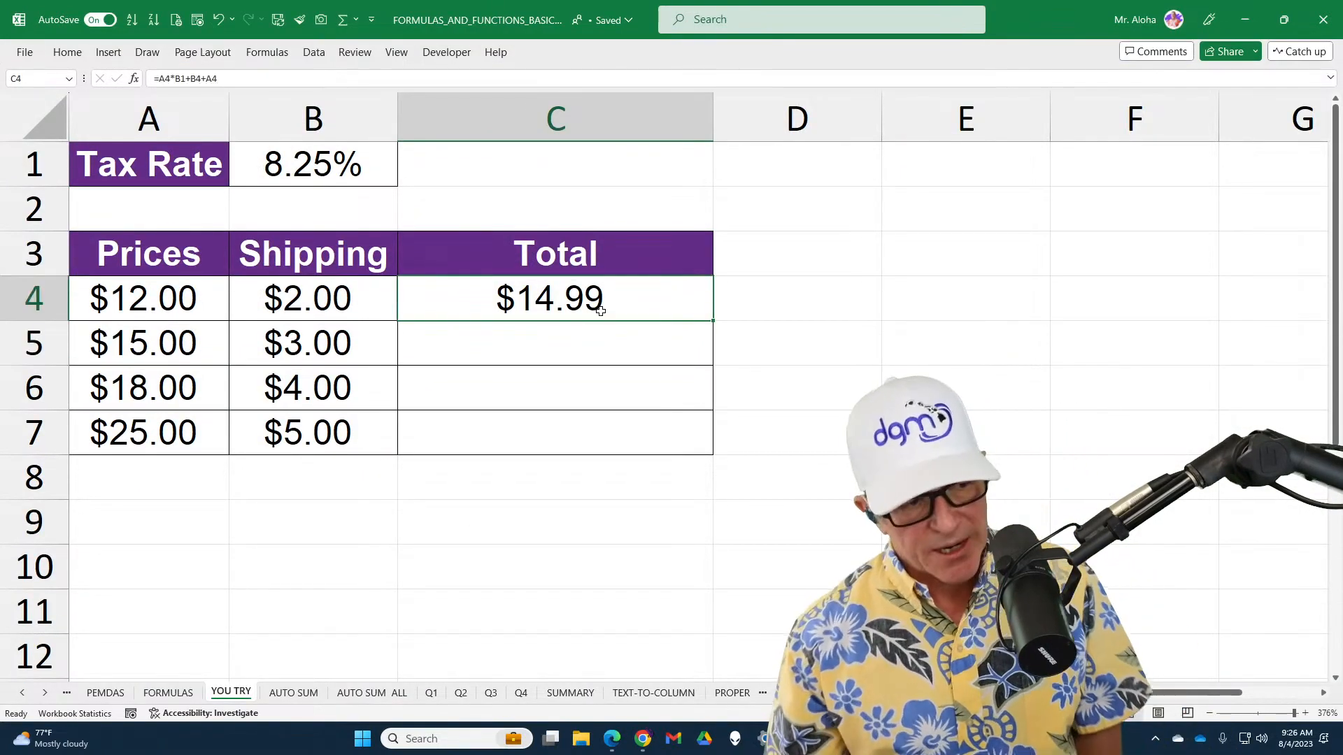
double_click(644, 296)
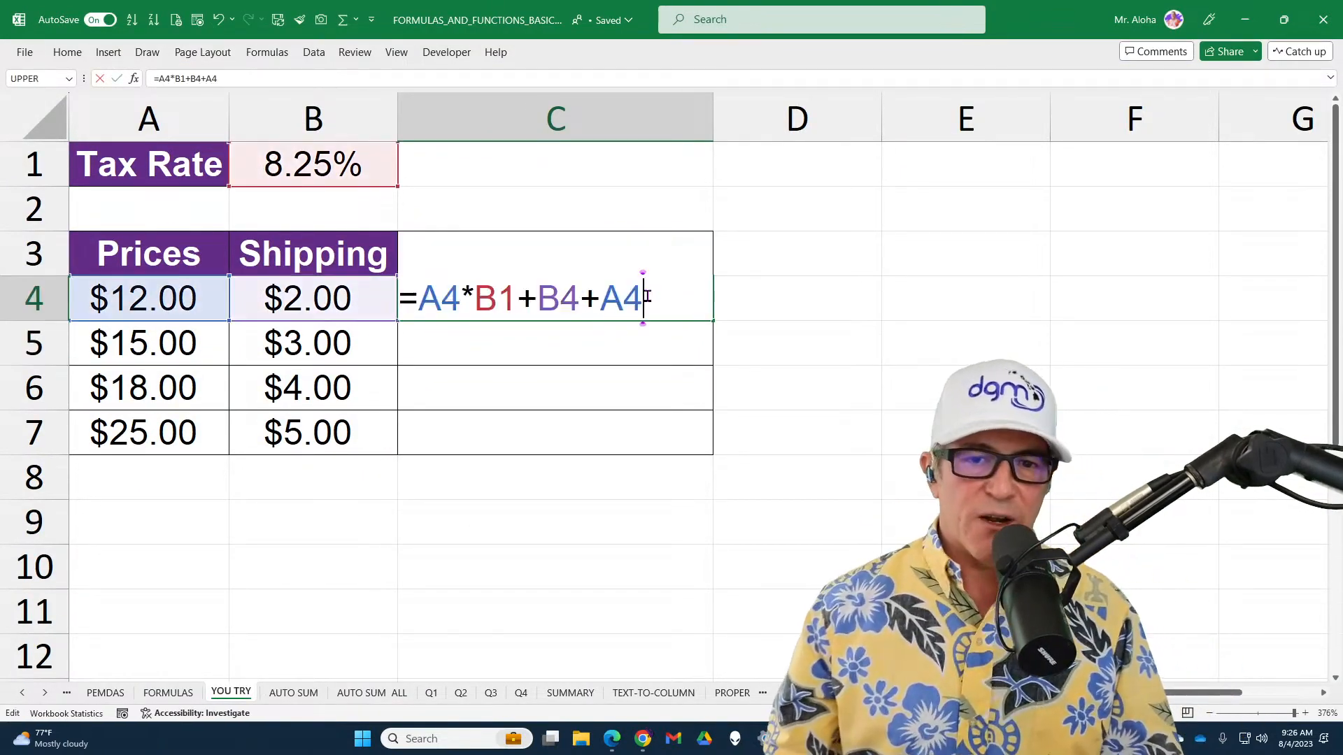
key(ctrl+Return)
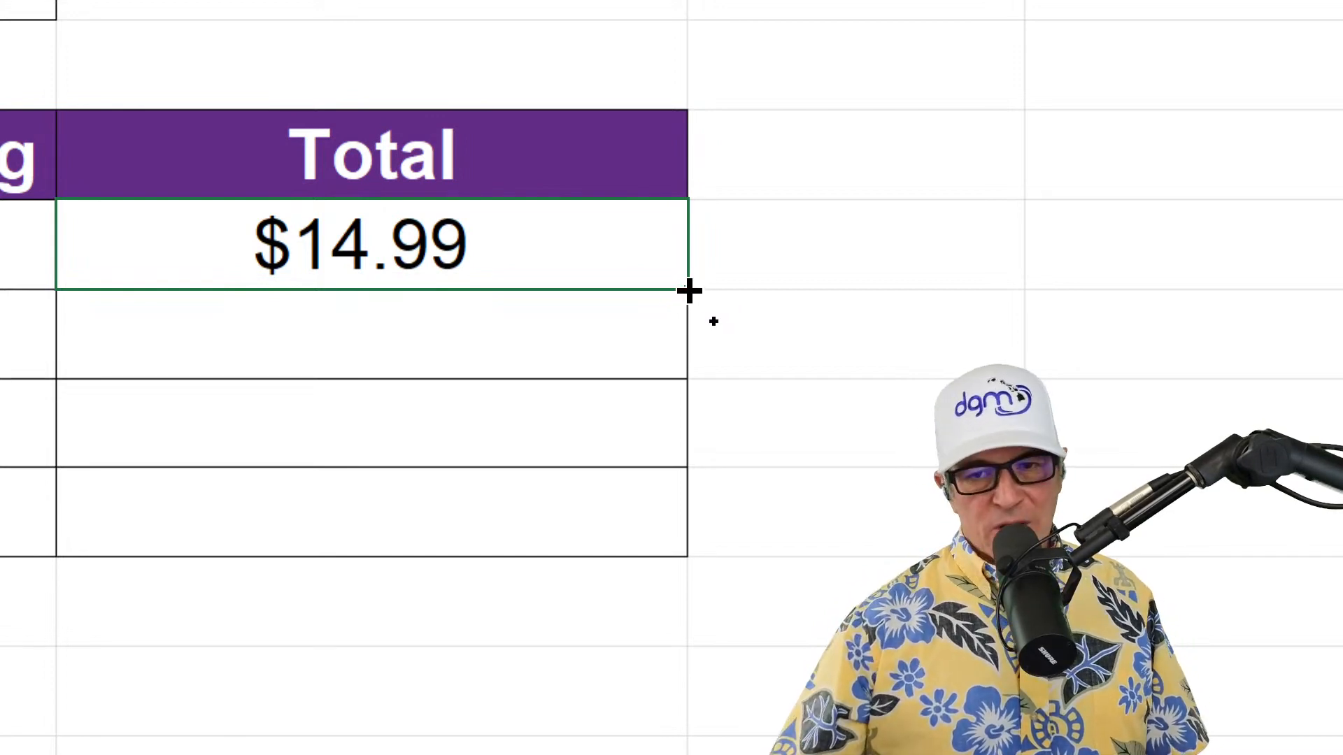
double_click(688, 291)
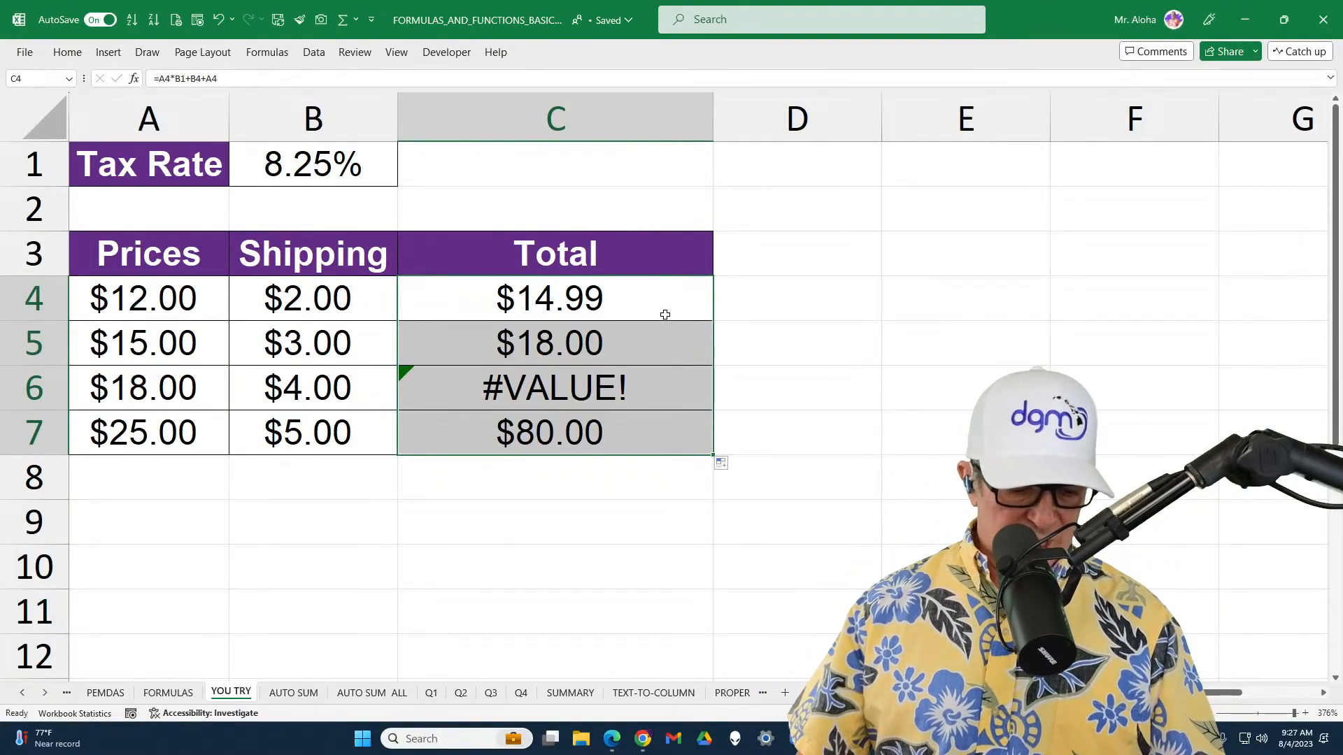
Show the YOU TRY sheet's formulas instead of their results and examine the cell references in C4
key(ctrl+grave)
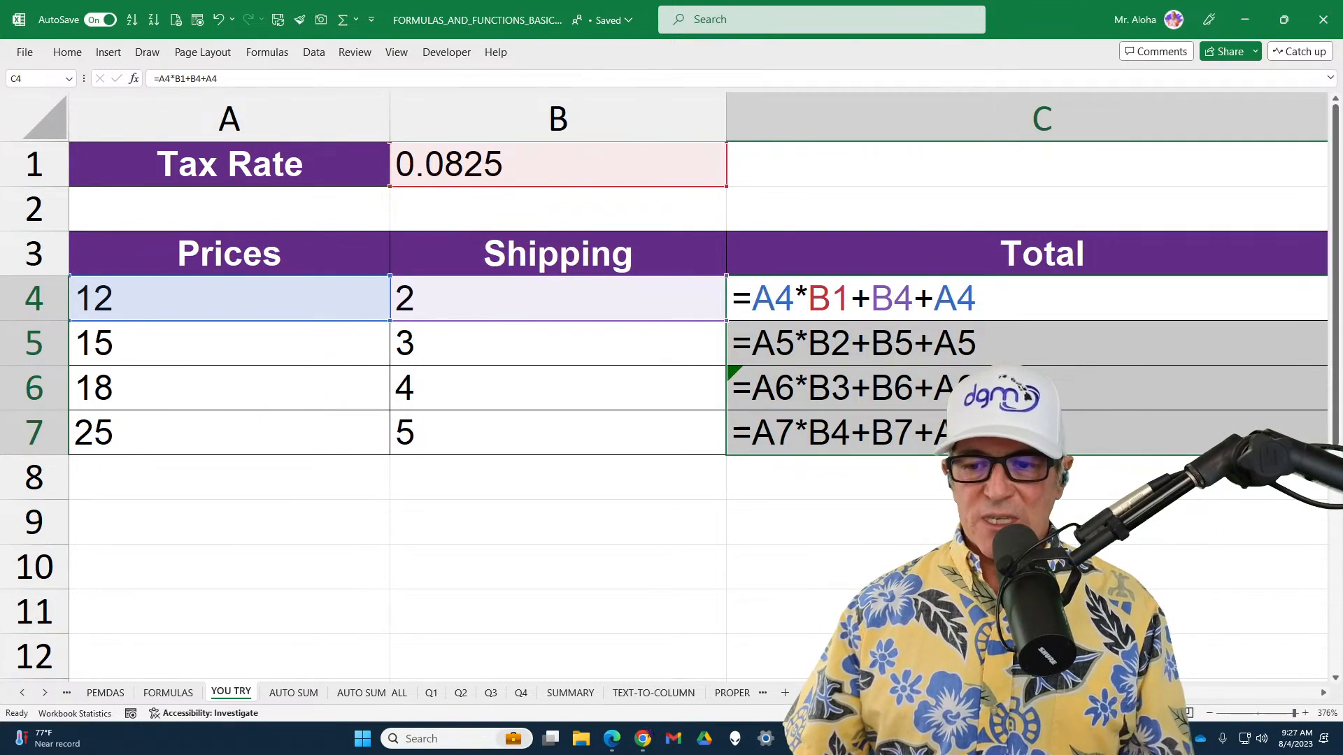
scroll(698, 386, right, 5)
scroll(698, 387, left, 5)
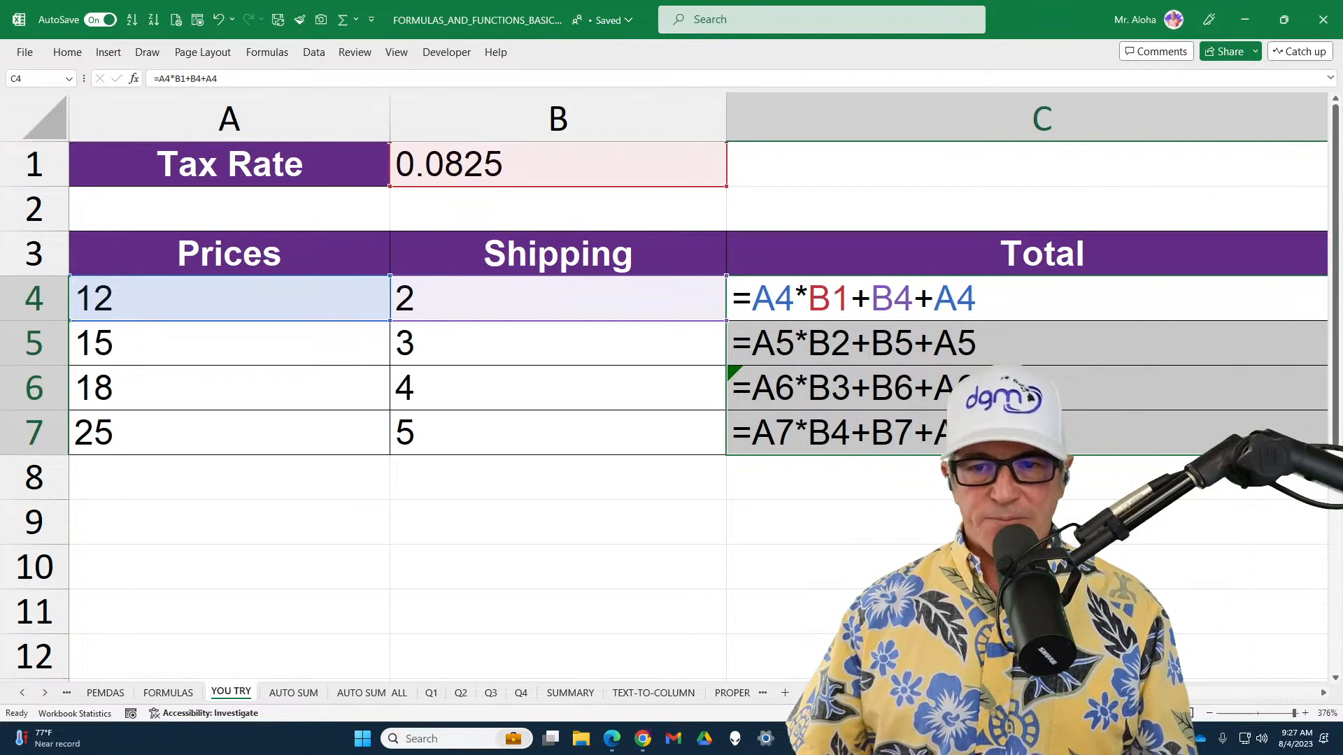
click(957, 316)
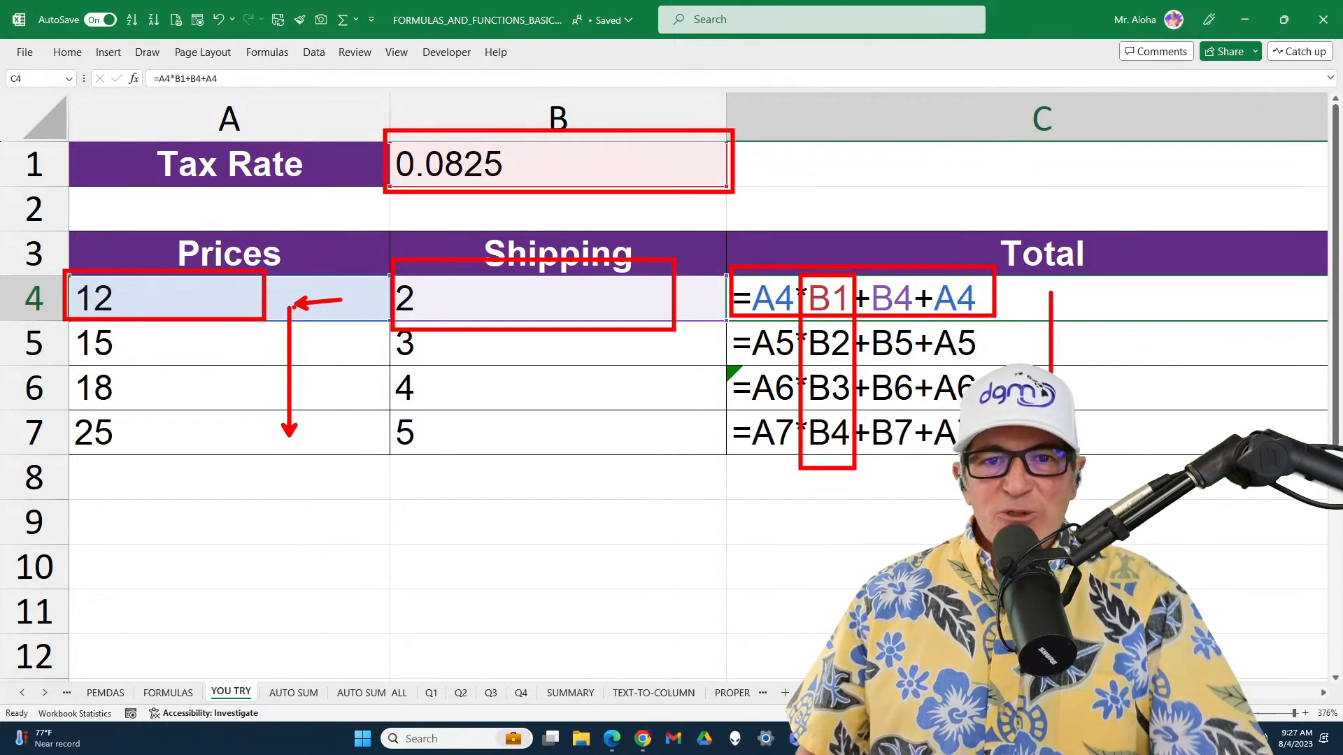
Compare the cells referenced by the copied formulas in C5 through C7 with those in C4, and switch back to displaying results
double_click(766, 340)
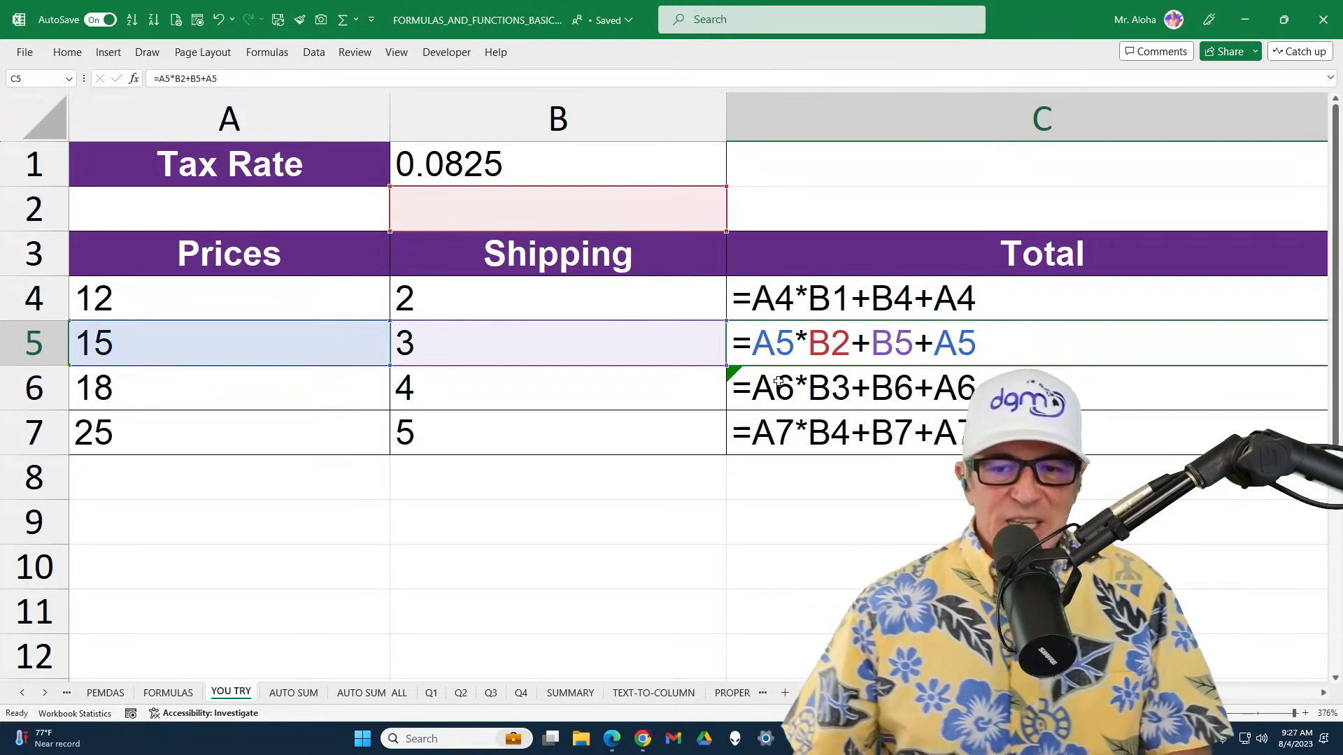
double_click(779, 381)
double_click(802, 432)
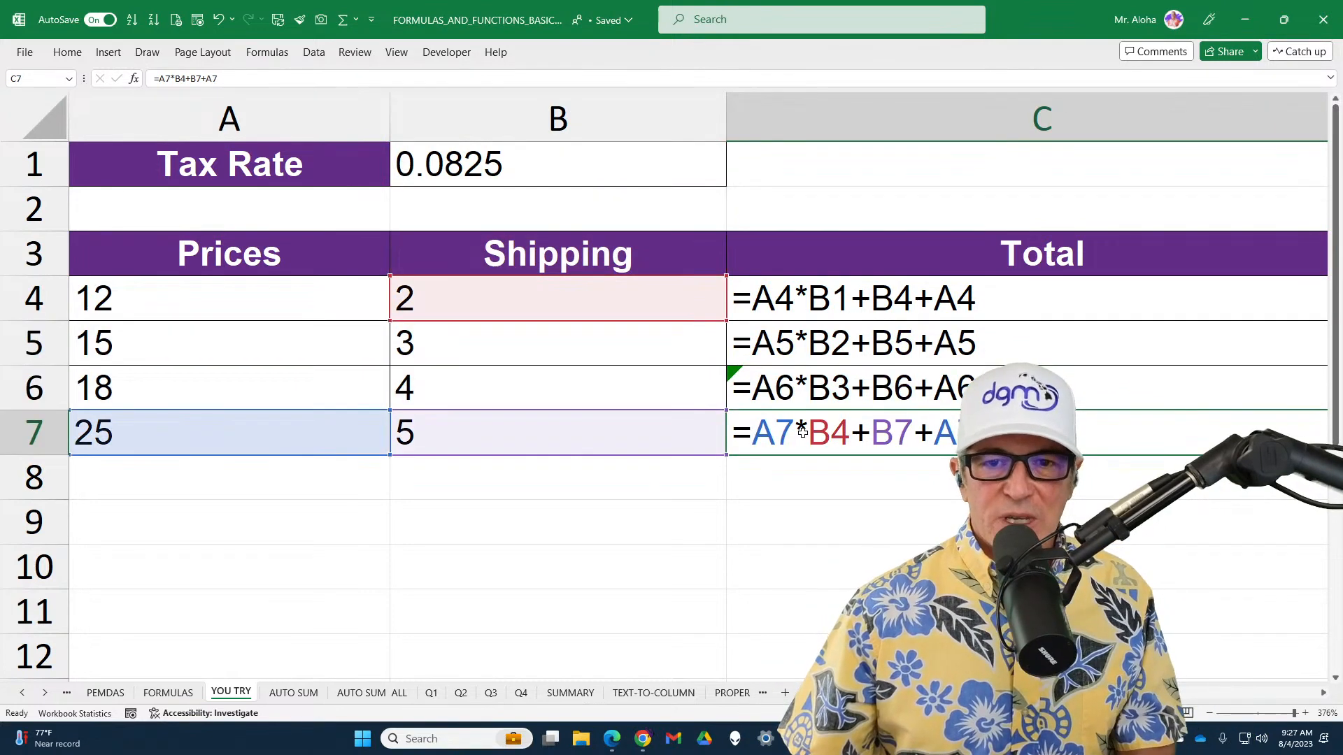
double_click(825, 303)
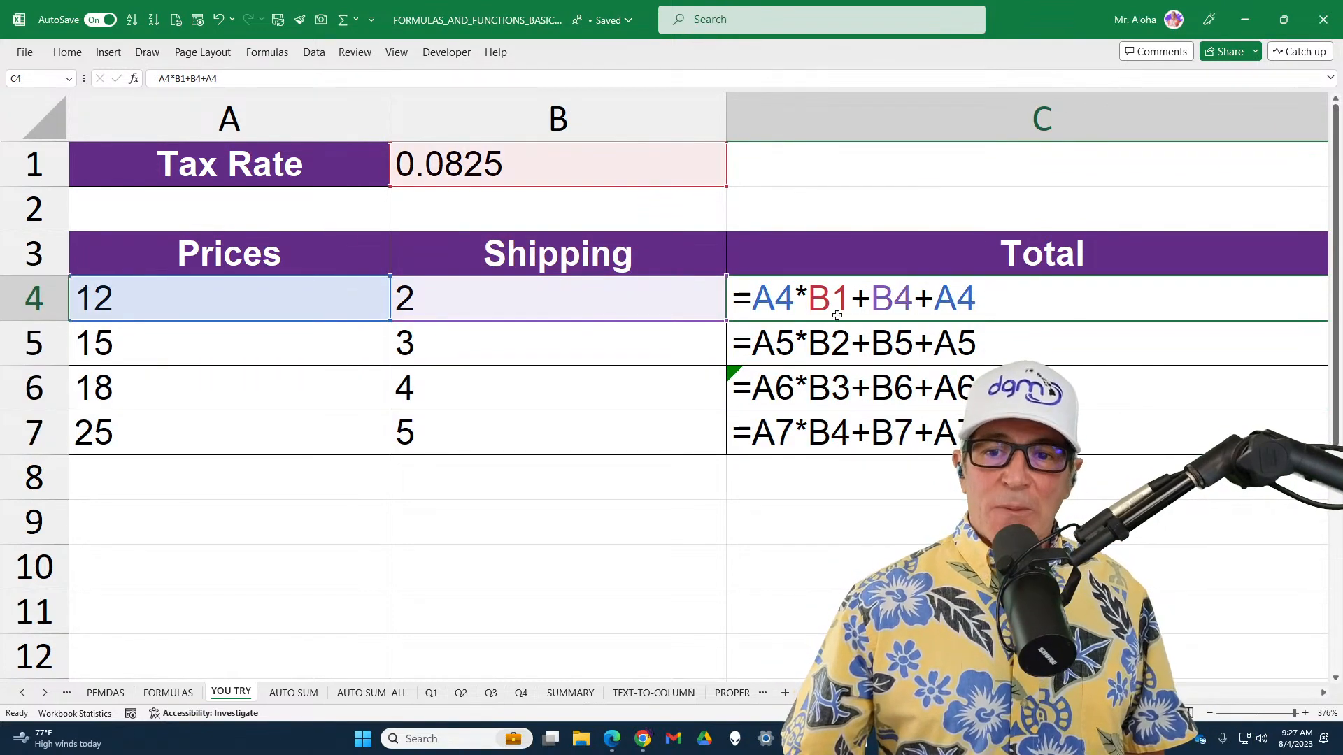
double_click(873, 352)
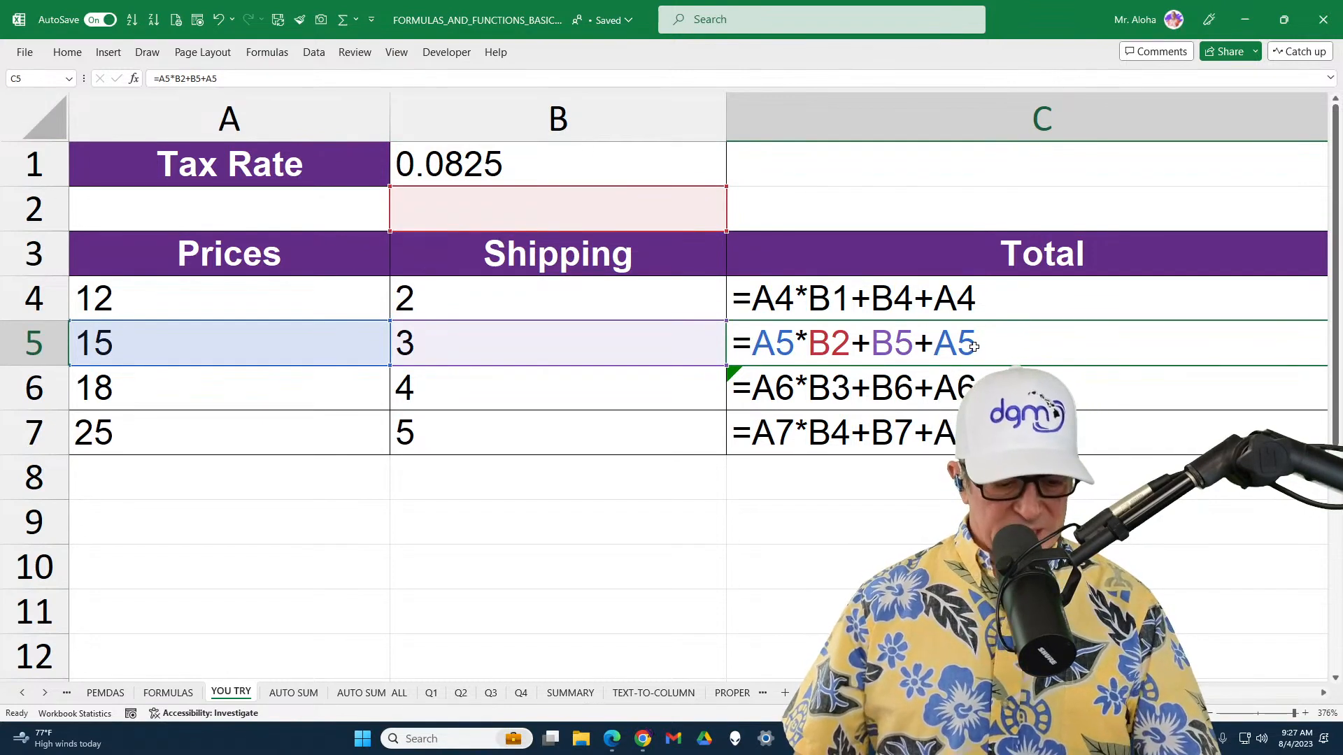
key(Escape)
key(ctrl+grave)
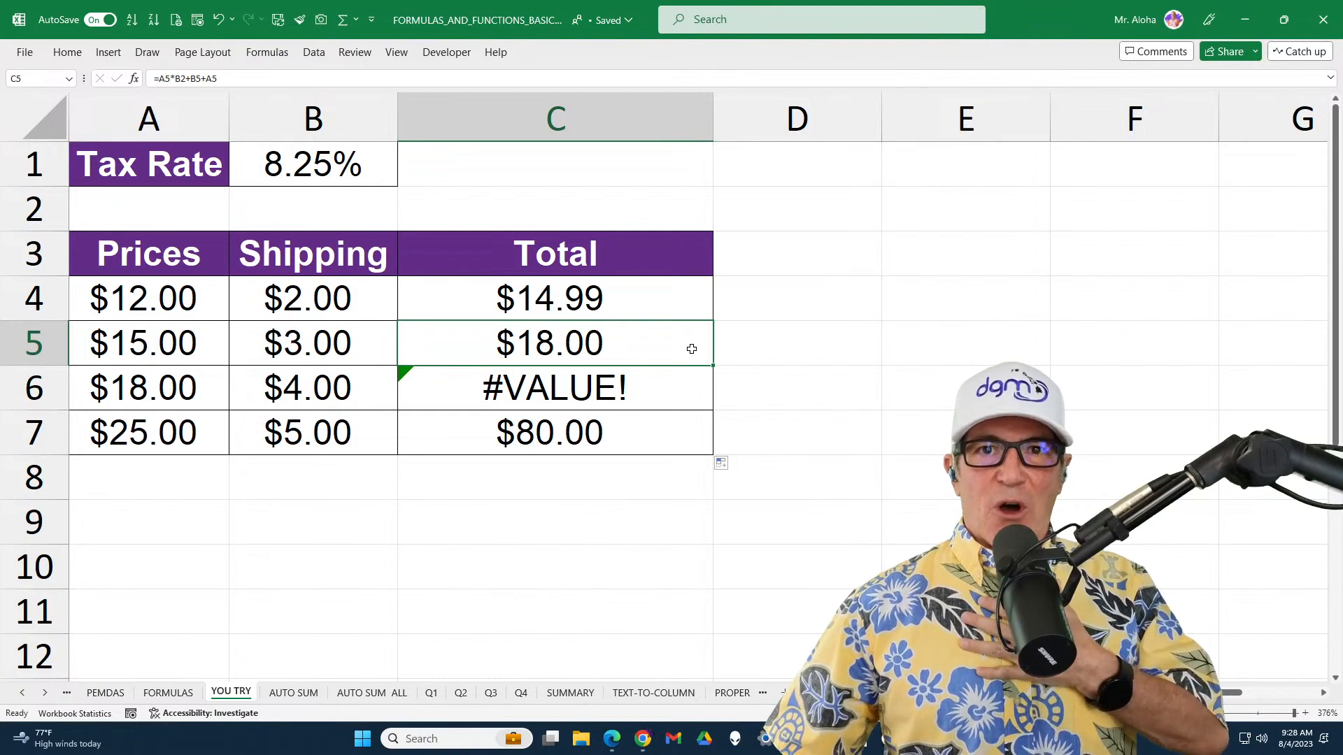
Inspect the C5 formula in its cell to check which cell its tax rate reference uses
double_click(691, 348)
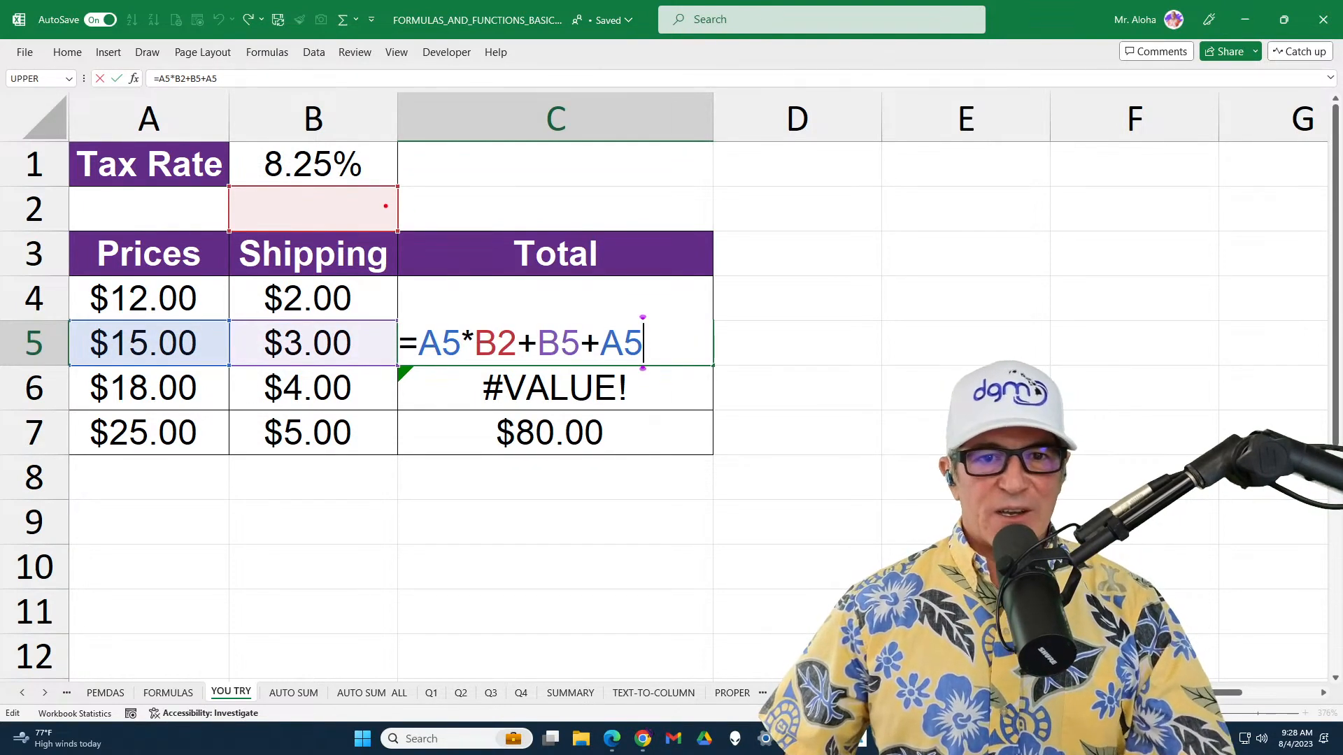
drag(385, 205, 568, 202)
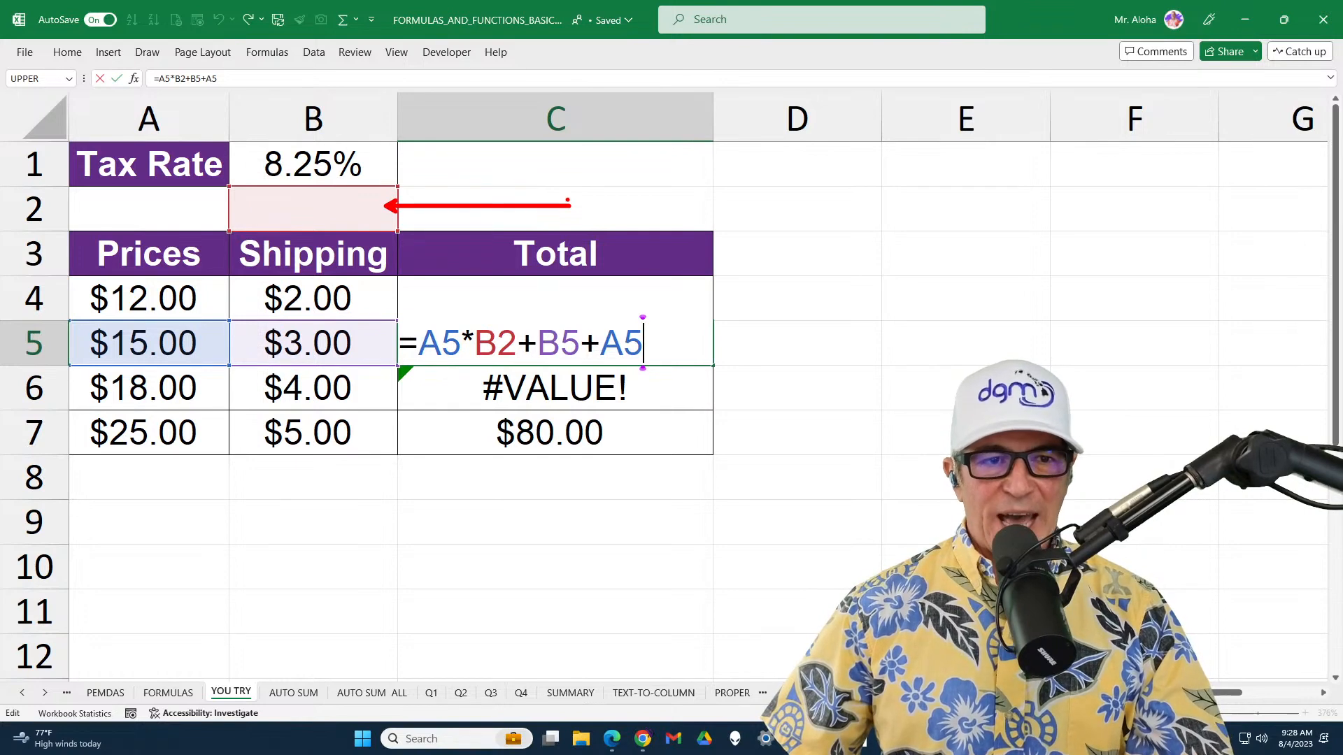
drag(474, 319, 530, 369)
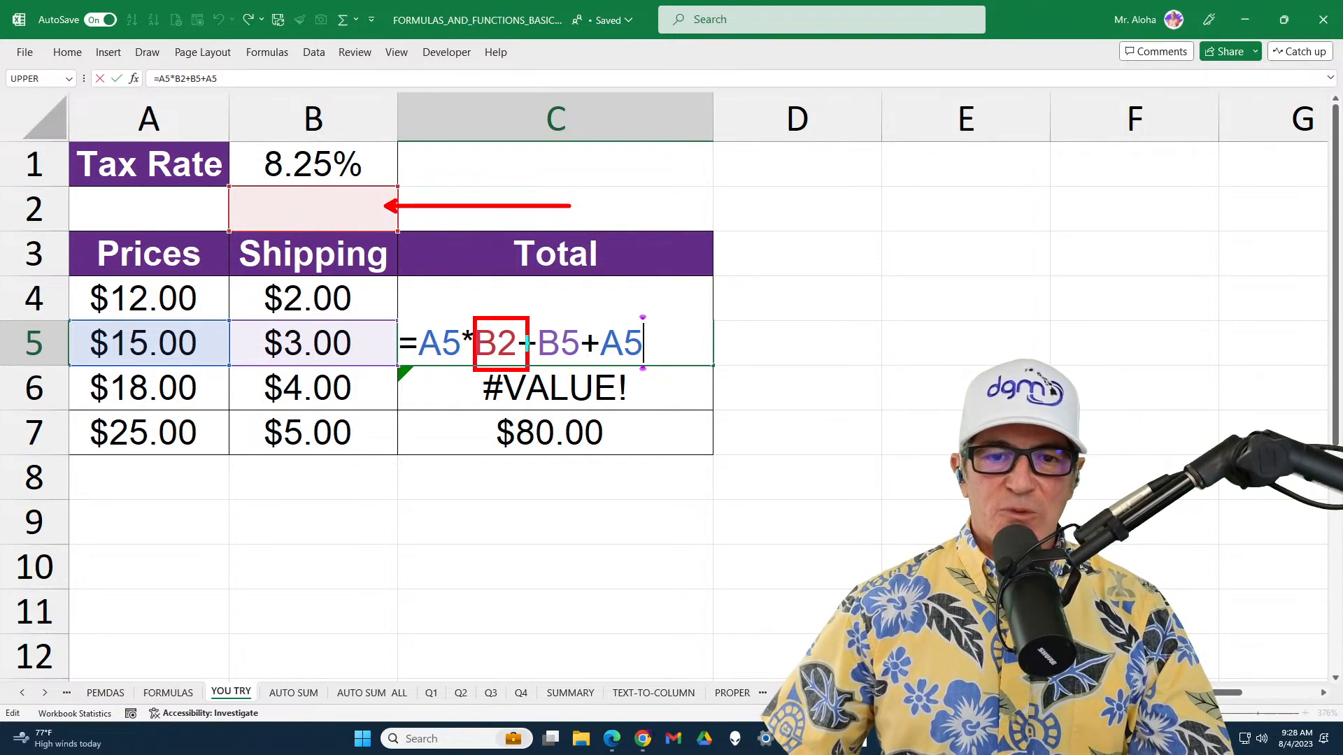
drag(388, 224, 468, 307)
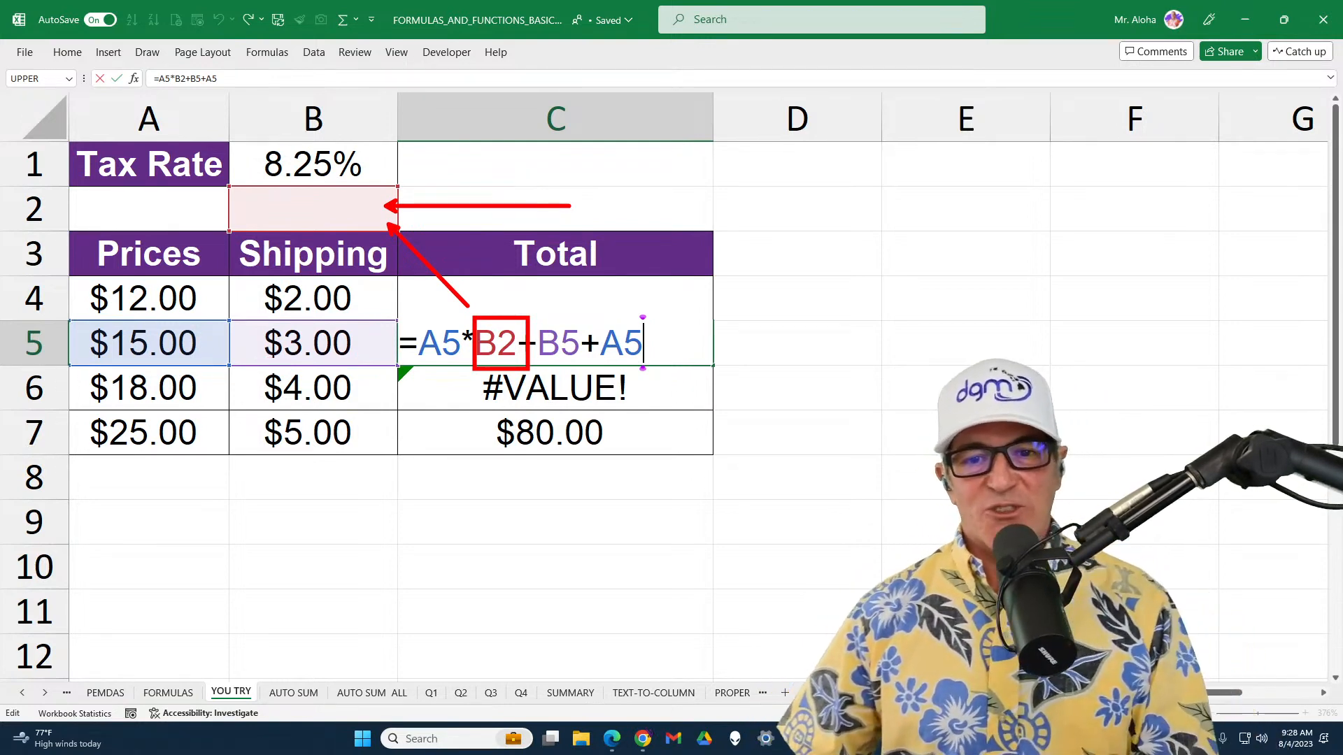
key(Escape)
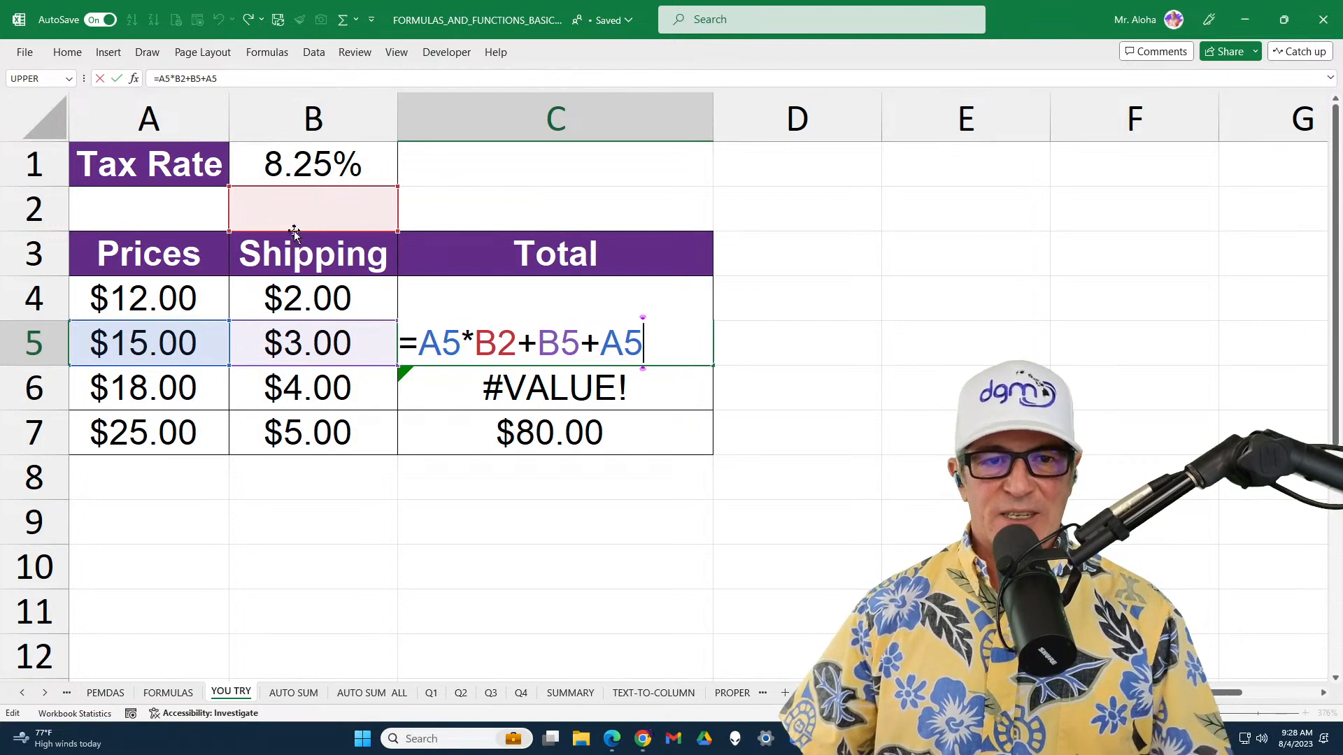
key(Return)
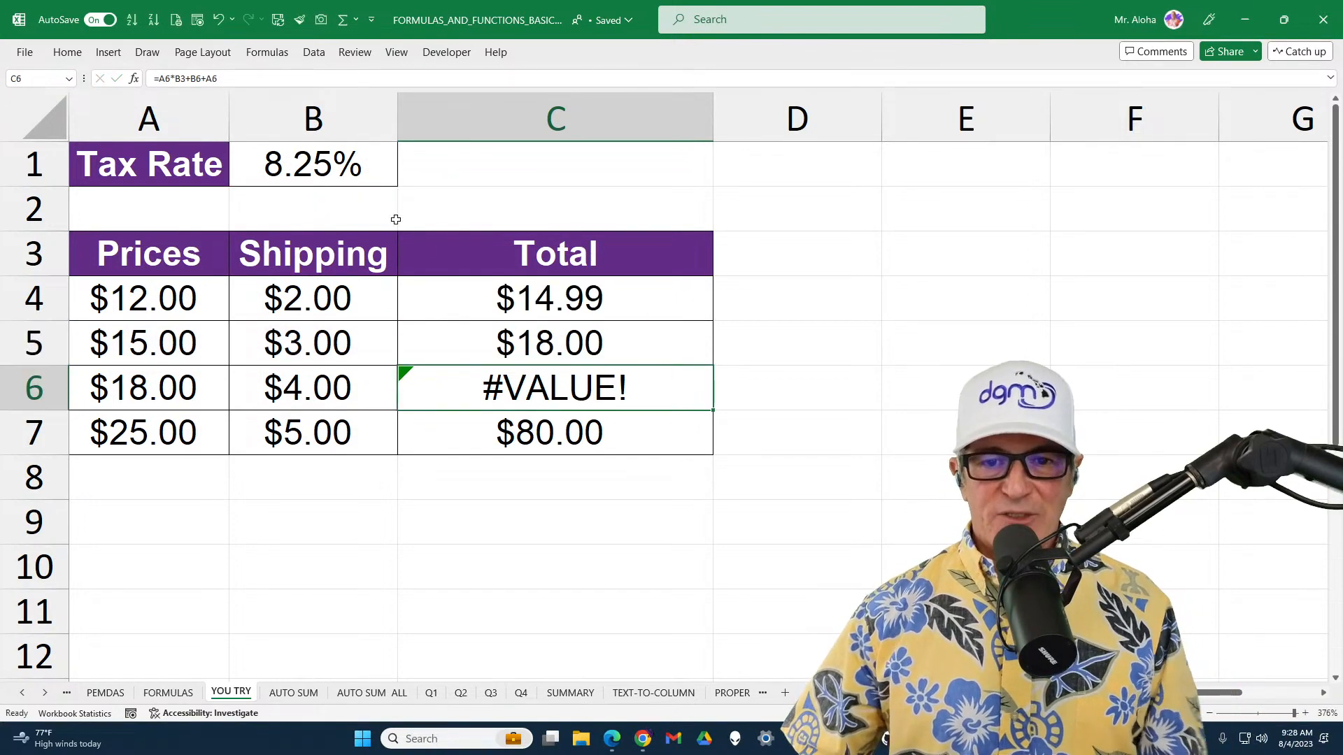
click(652, 341)
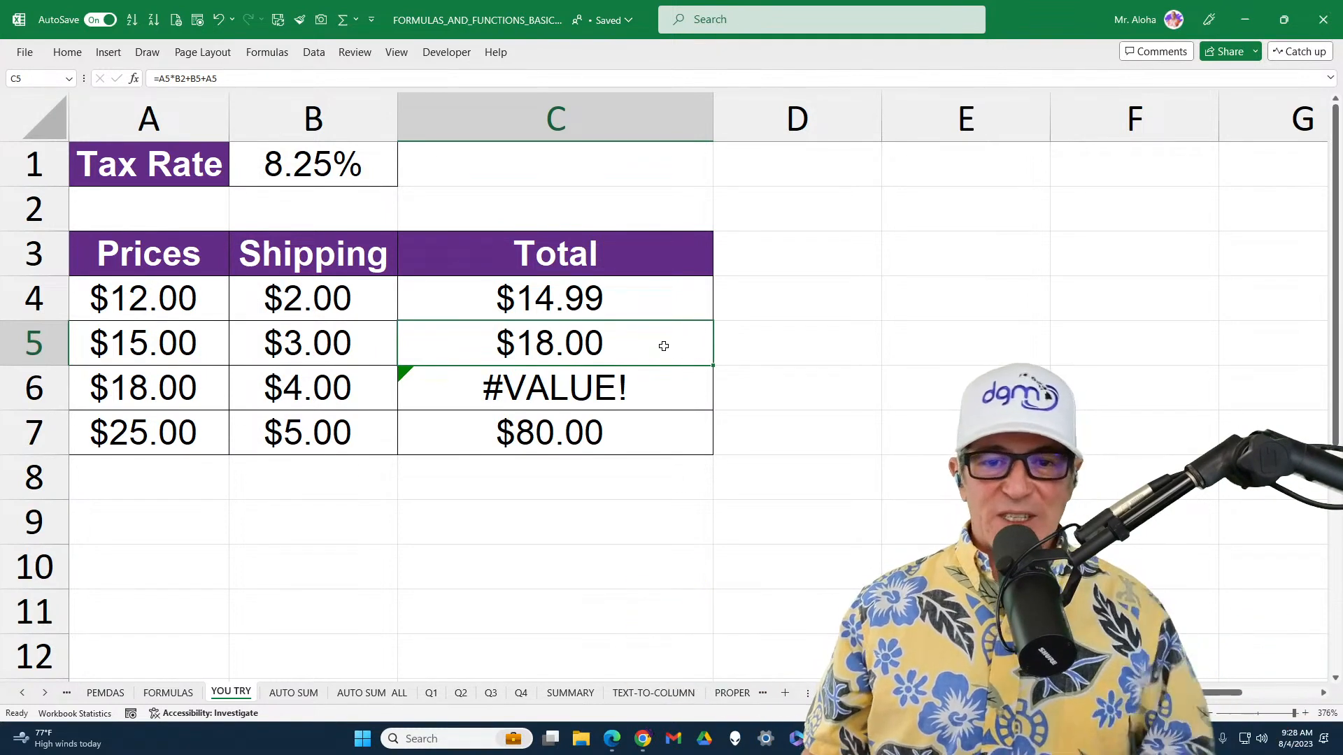
double_click(664, 346)
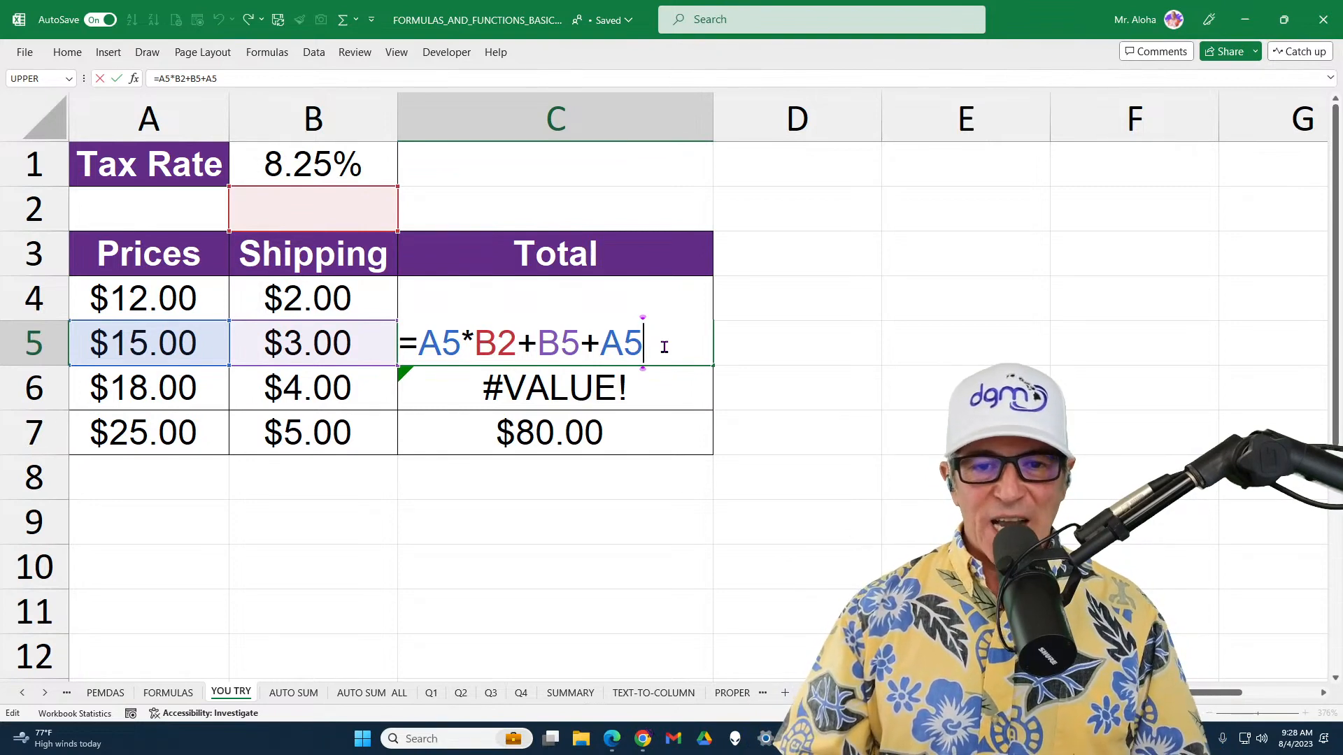
key(Return)
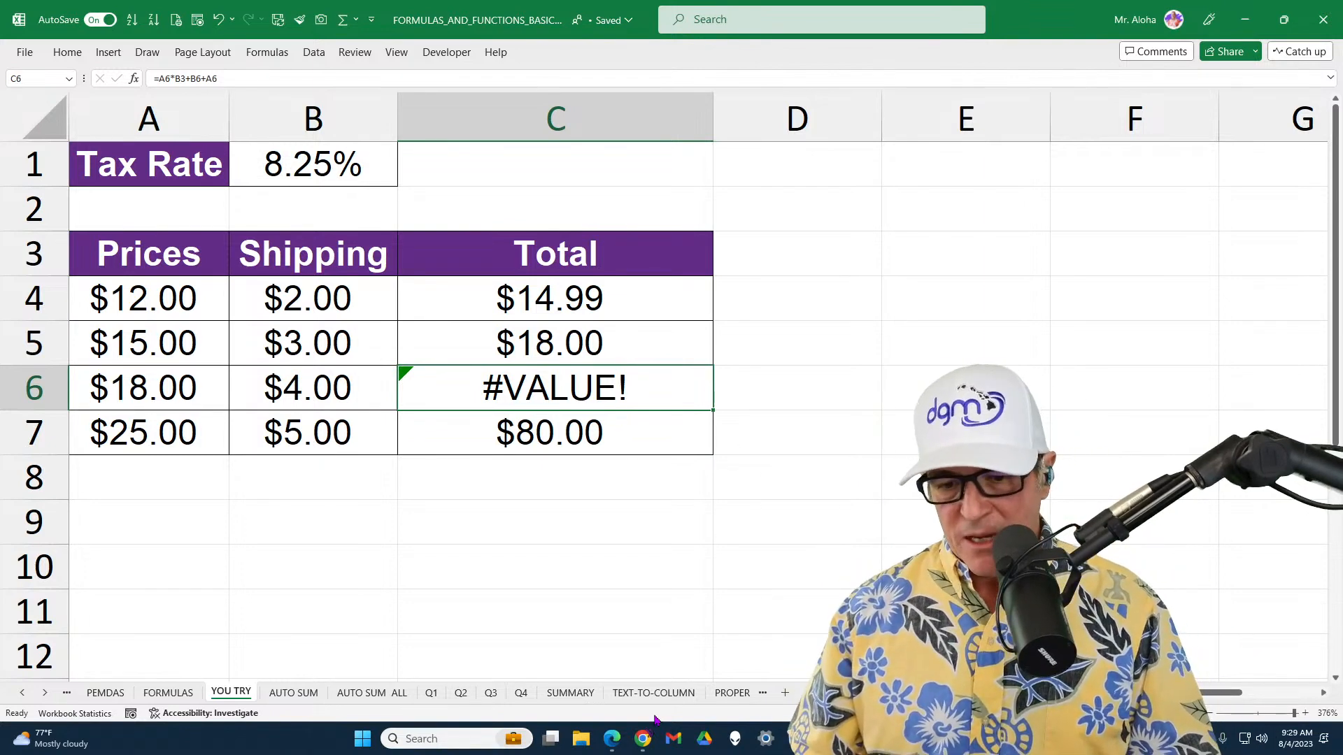
Switch to the ChatGPT conversation in Microsoft Edge and skim its list of Excel formula errors
mouse_move(648, 750)
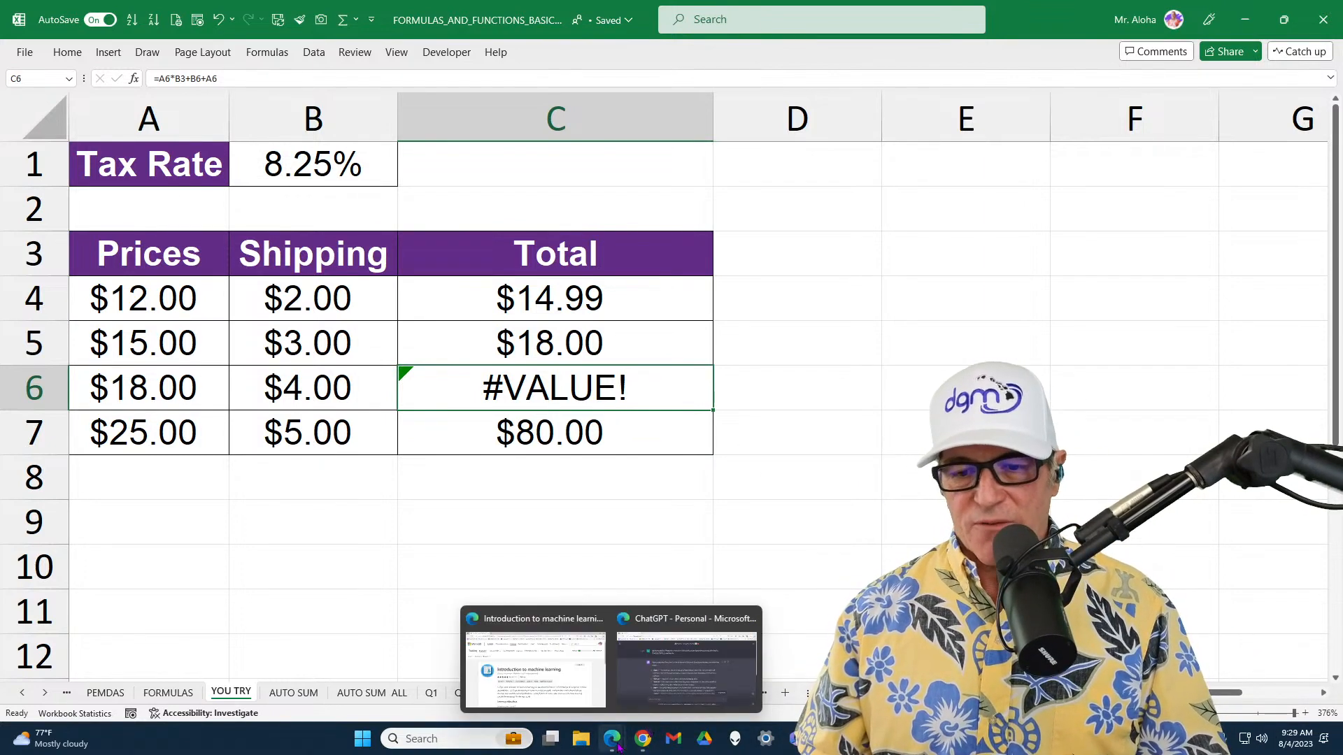
click(686, 659)
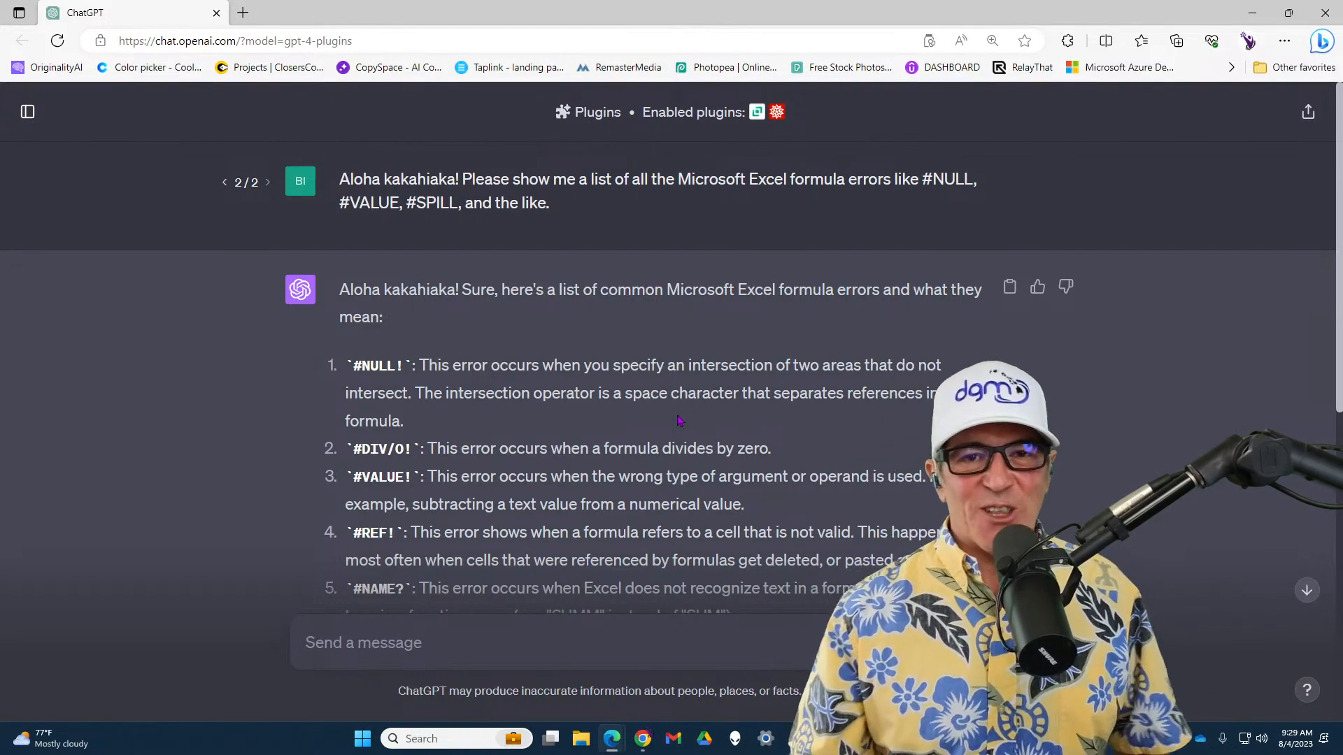
scroll(671, 423, down, 4)
scroll(668, 426, up, 4)
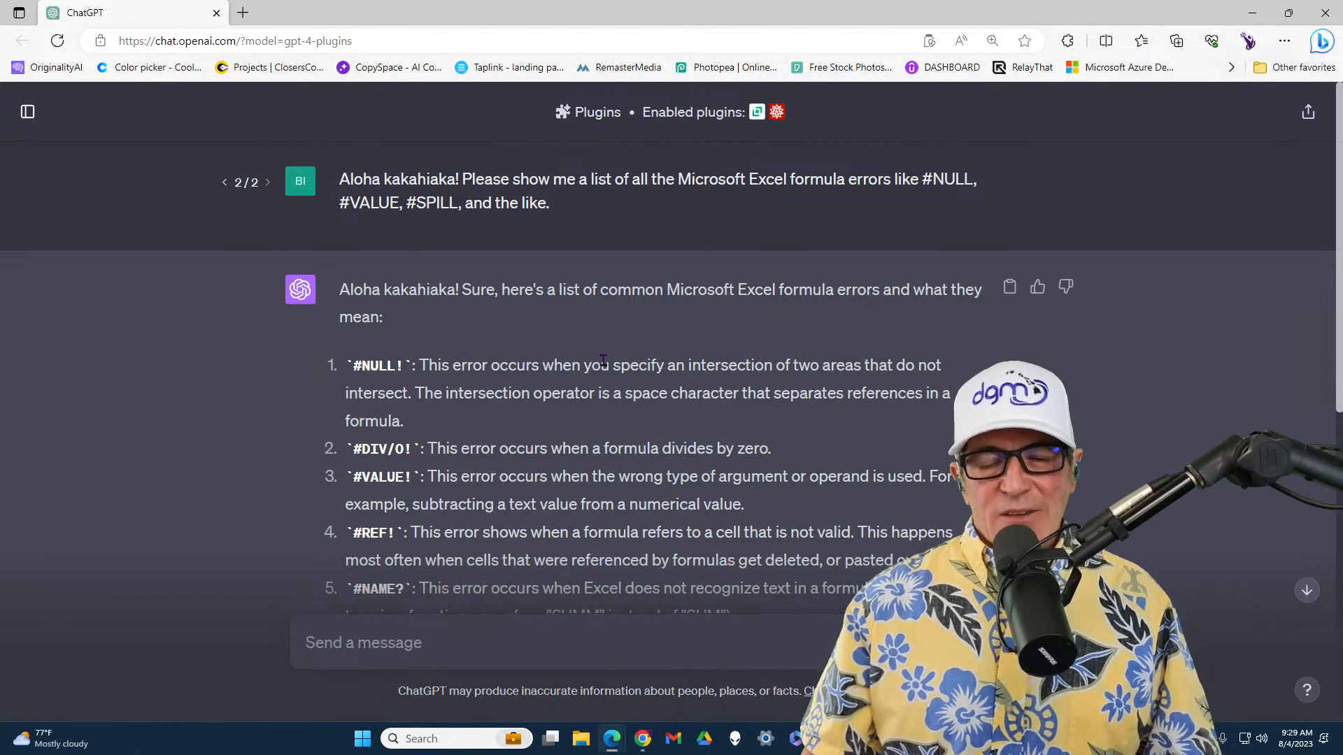
scroll(603, 360, down, 2)
scroll(603, 361, up, 2)
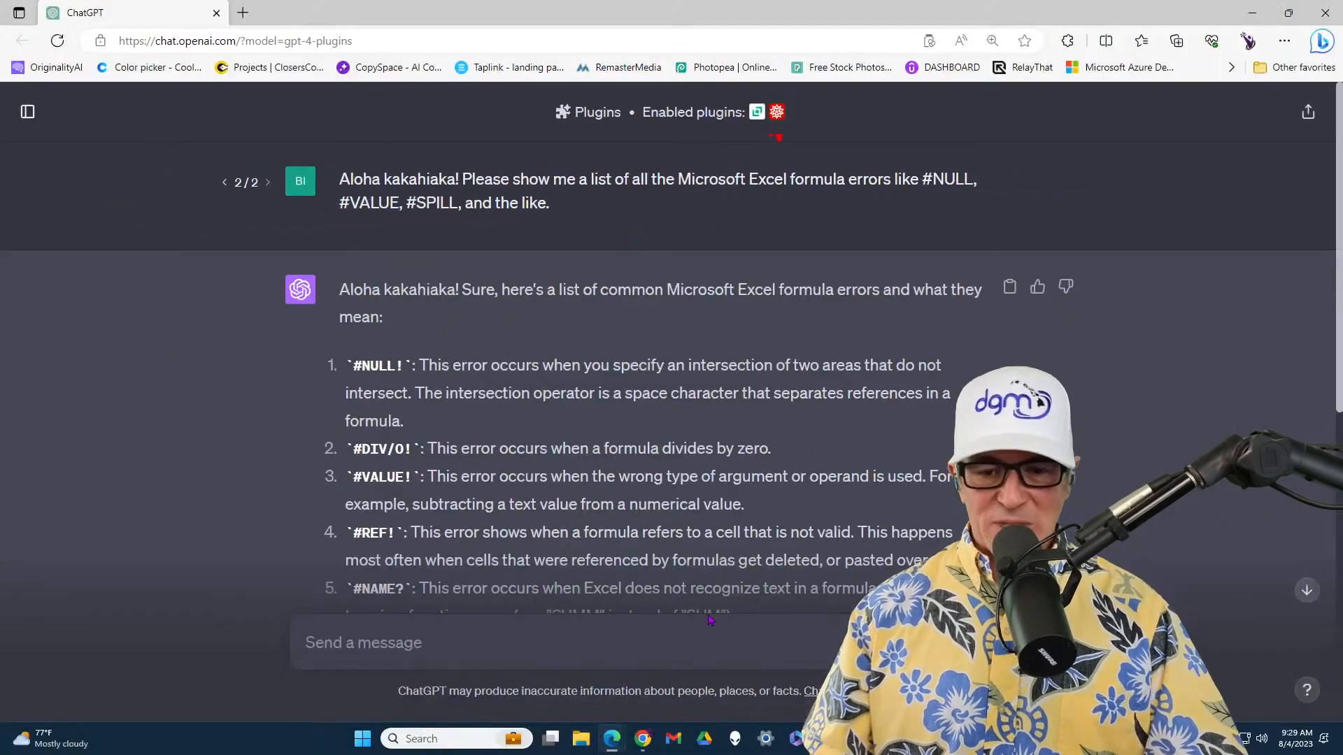
scroll(668, 518, down, 10)
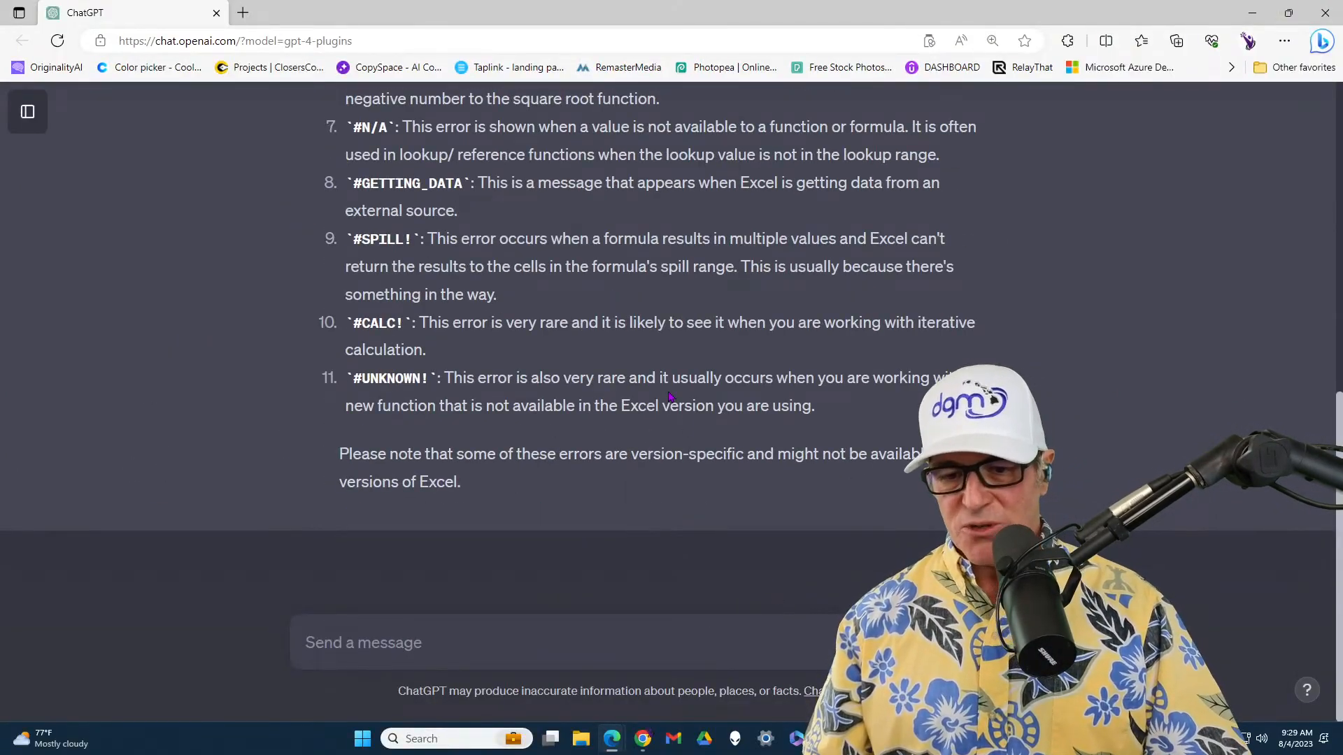
scroll(668, 398, up, 8)
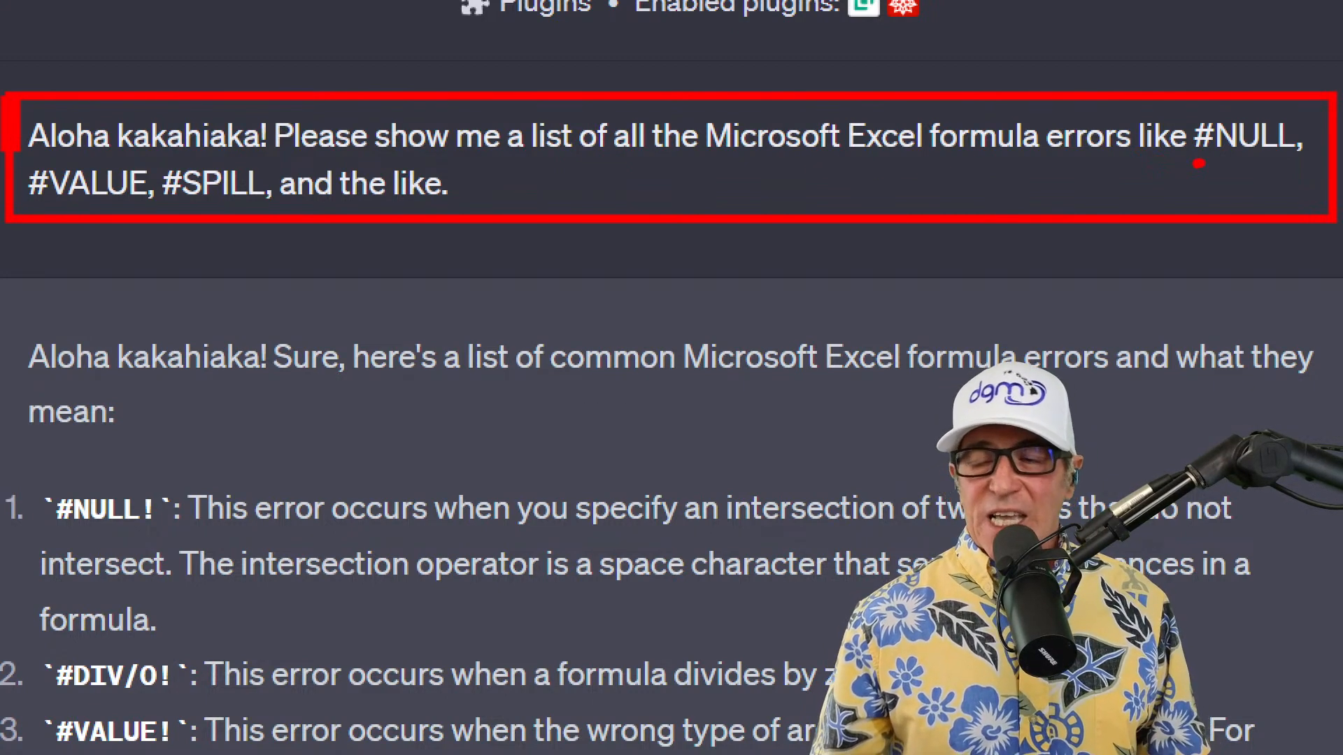
Read the request and the individual explanations of the Excel errors in the ChatGPT answer
drag(1198, 163, 1284, 158)
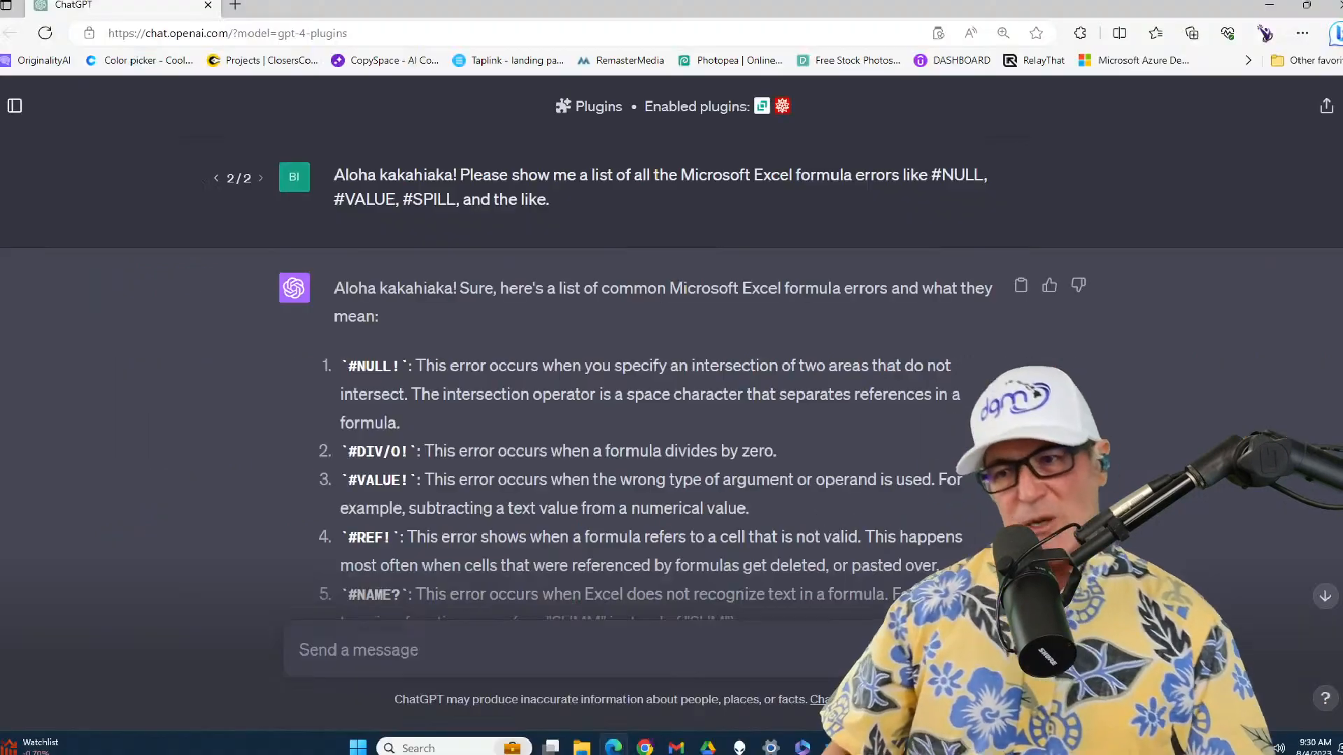
scroll(587, 402, down, 3)
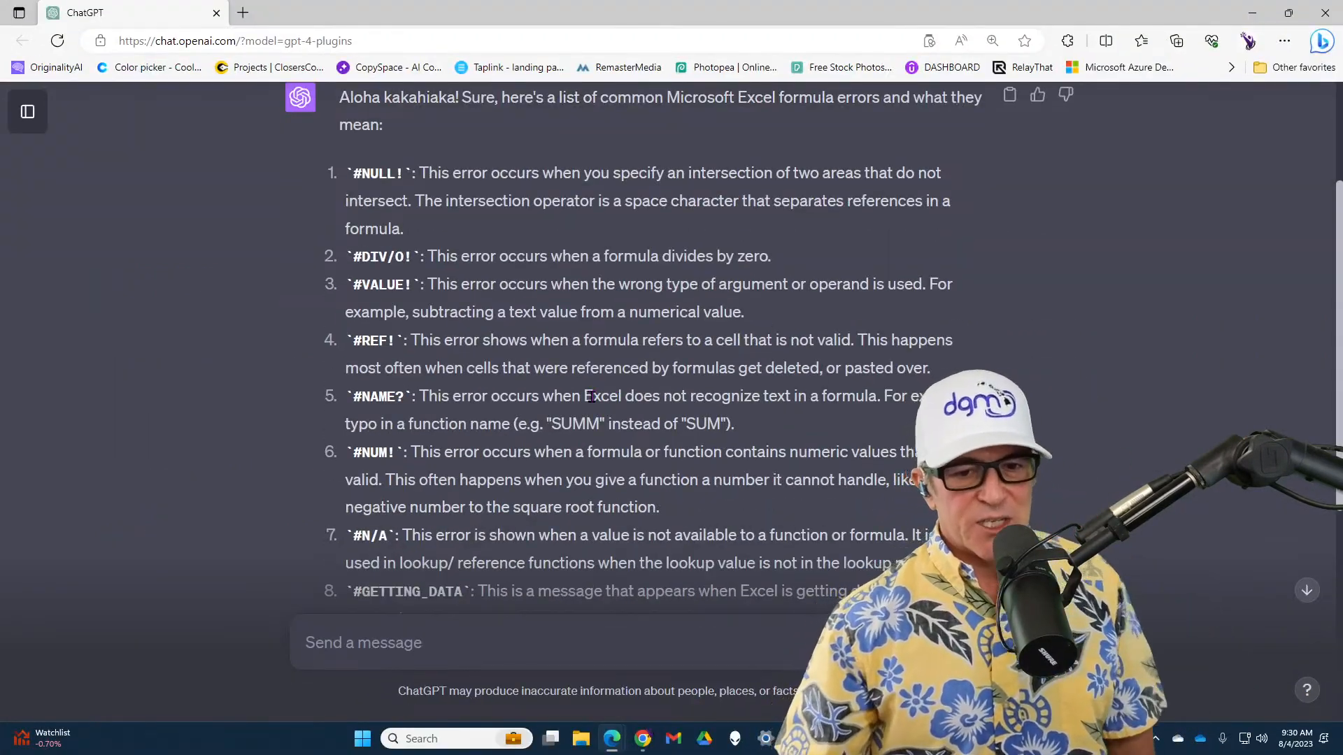
scroll(590, 396, down, 2)
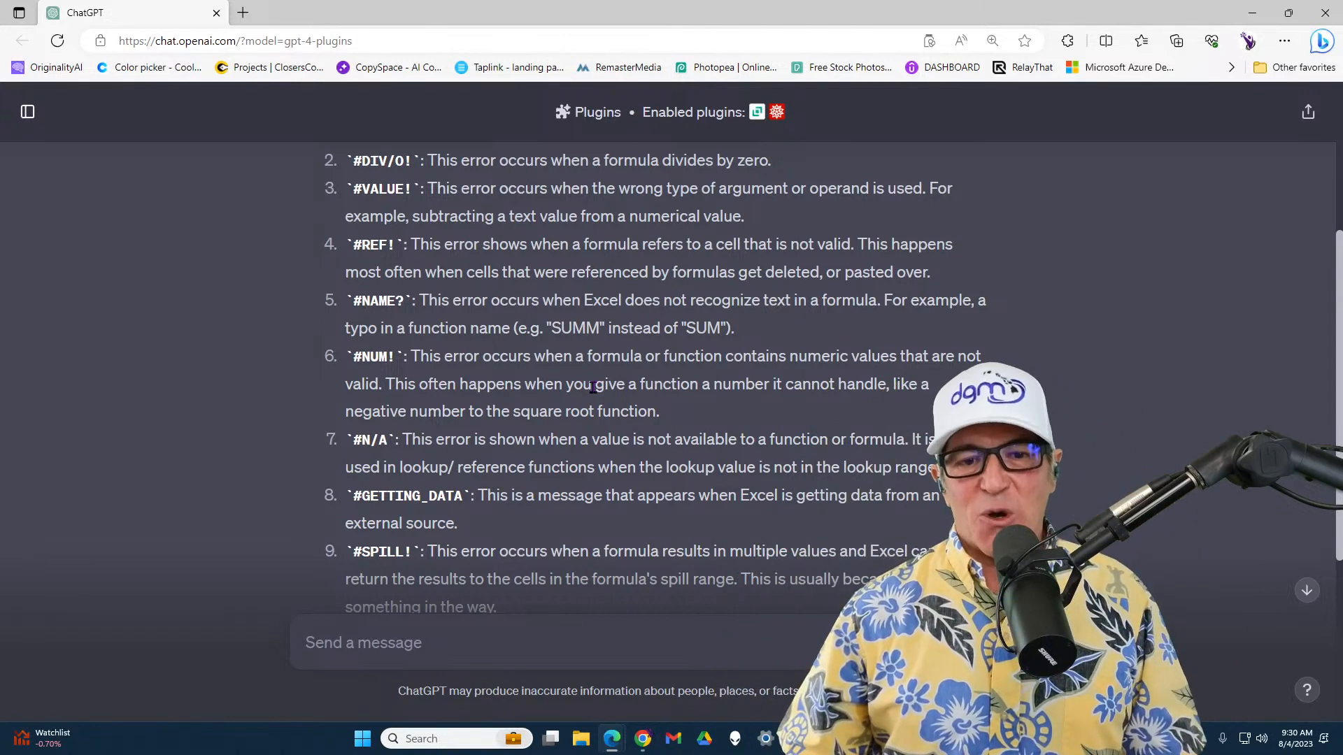
scroll(593, 388, down, 3)
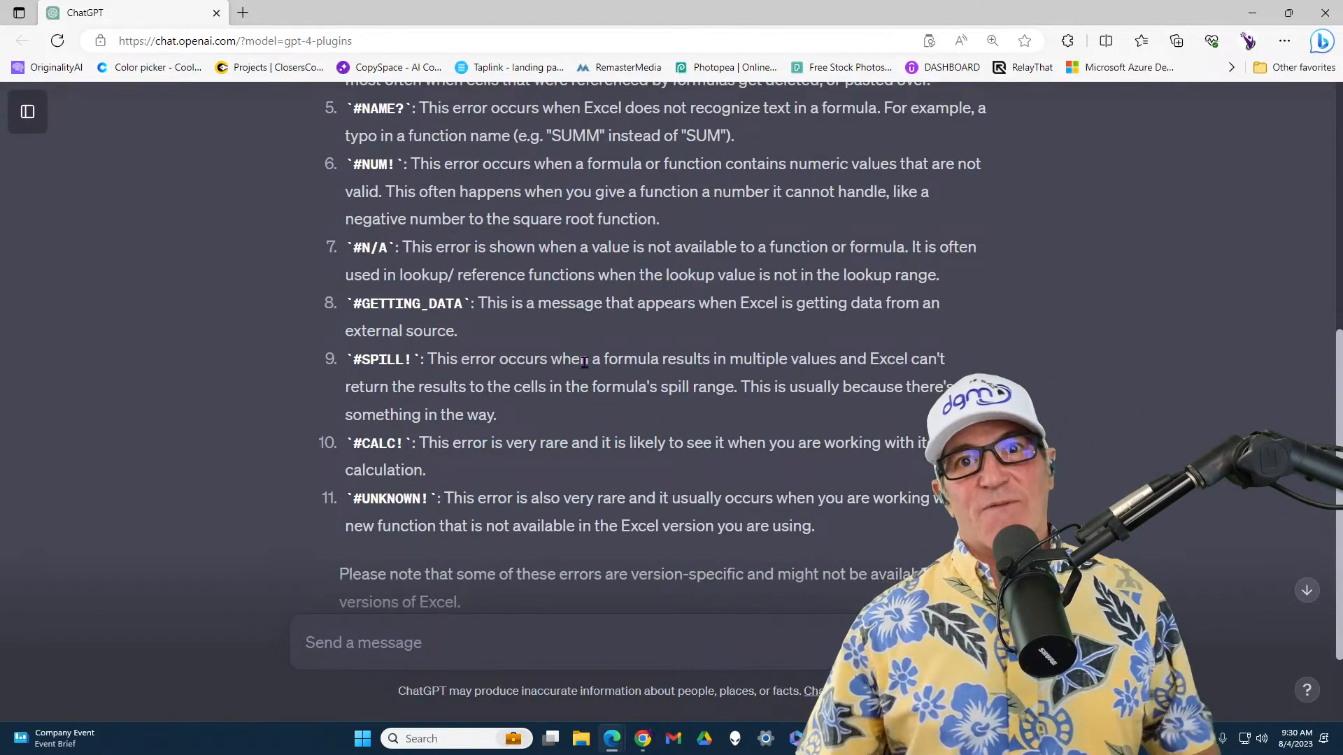
scroll(583, 357, up, 3)
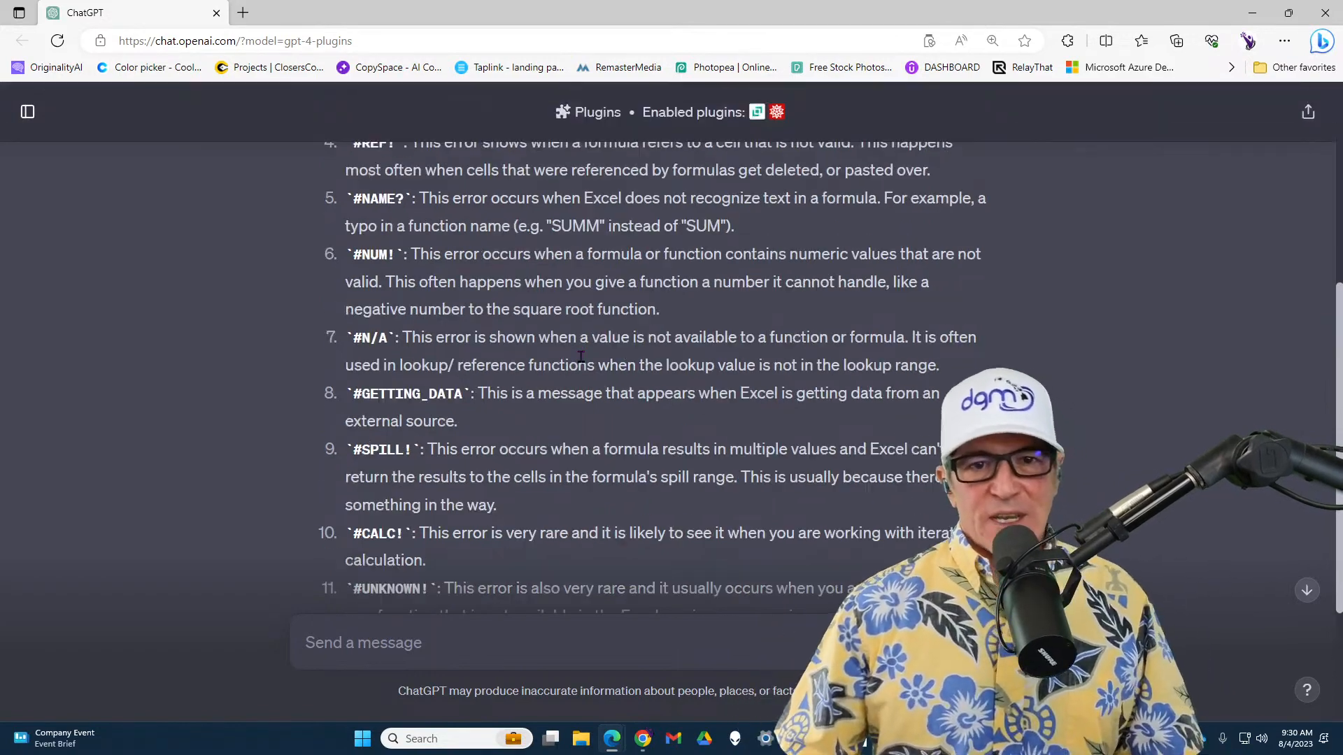
scroll(580, 357, up, 3)
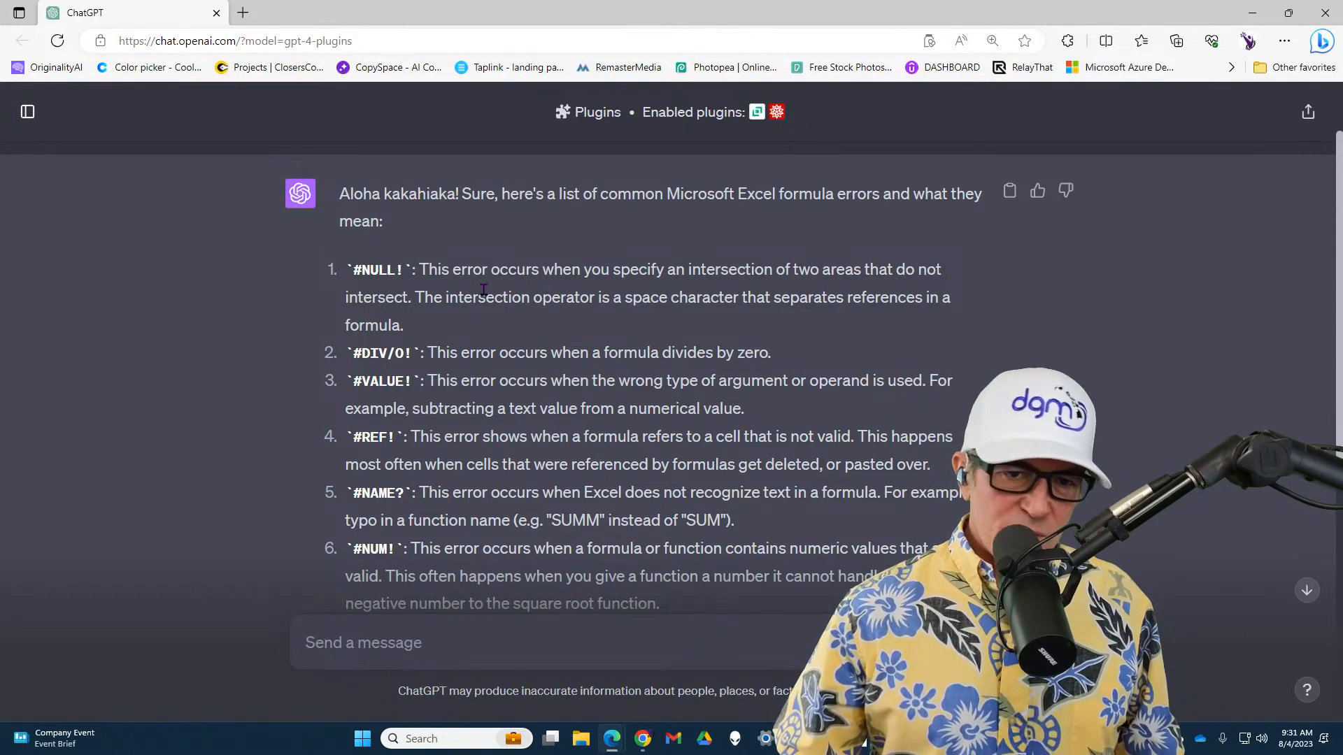
Read the #VALUE! explanation in the ChatGPT list, marking it with a red box and arrow, and clear the marks
scroll(484, 289, down, 3)
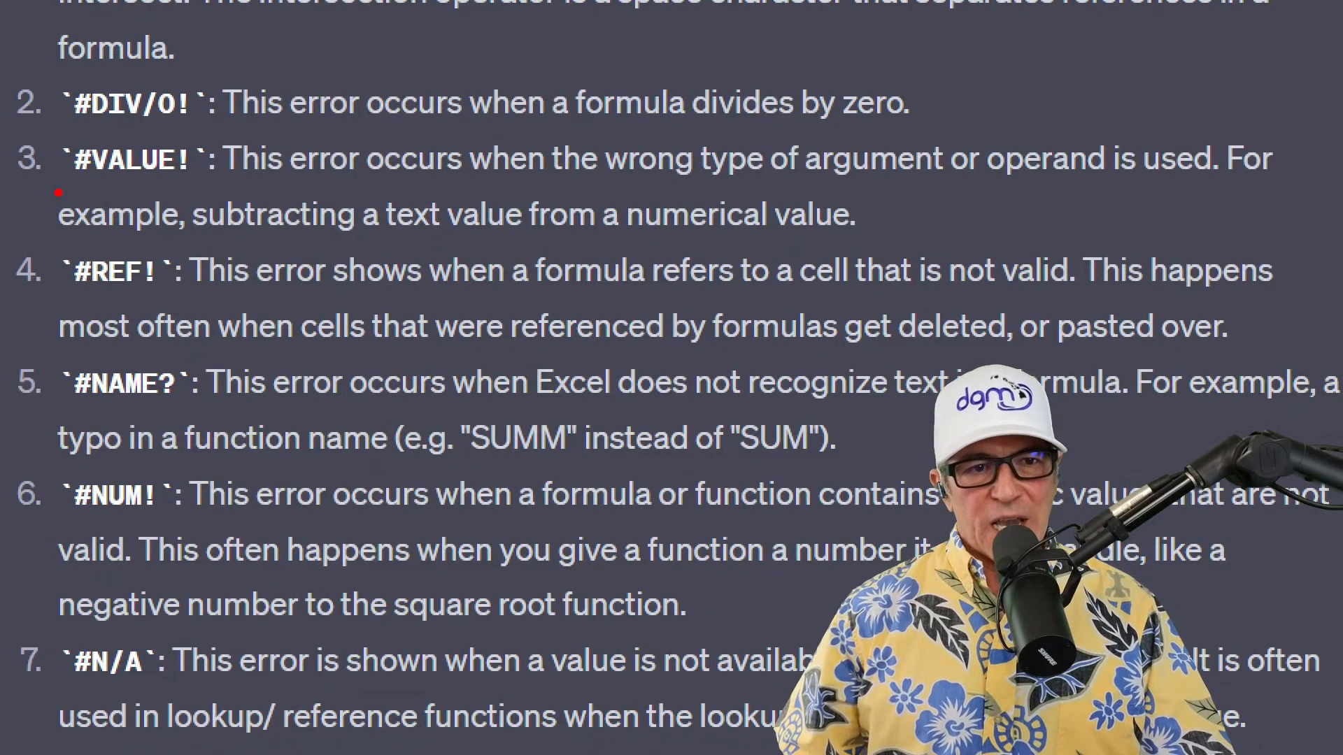
mouse_move(52, 128)
mouse_down()
mouse_move(316, 259)
mouse_move(680, 224)
mouse_move(950, 219)
mouse_move(1317, 244)
mouse_up()
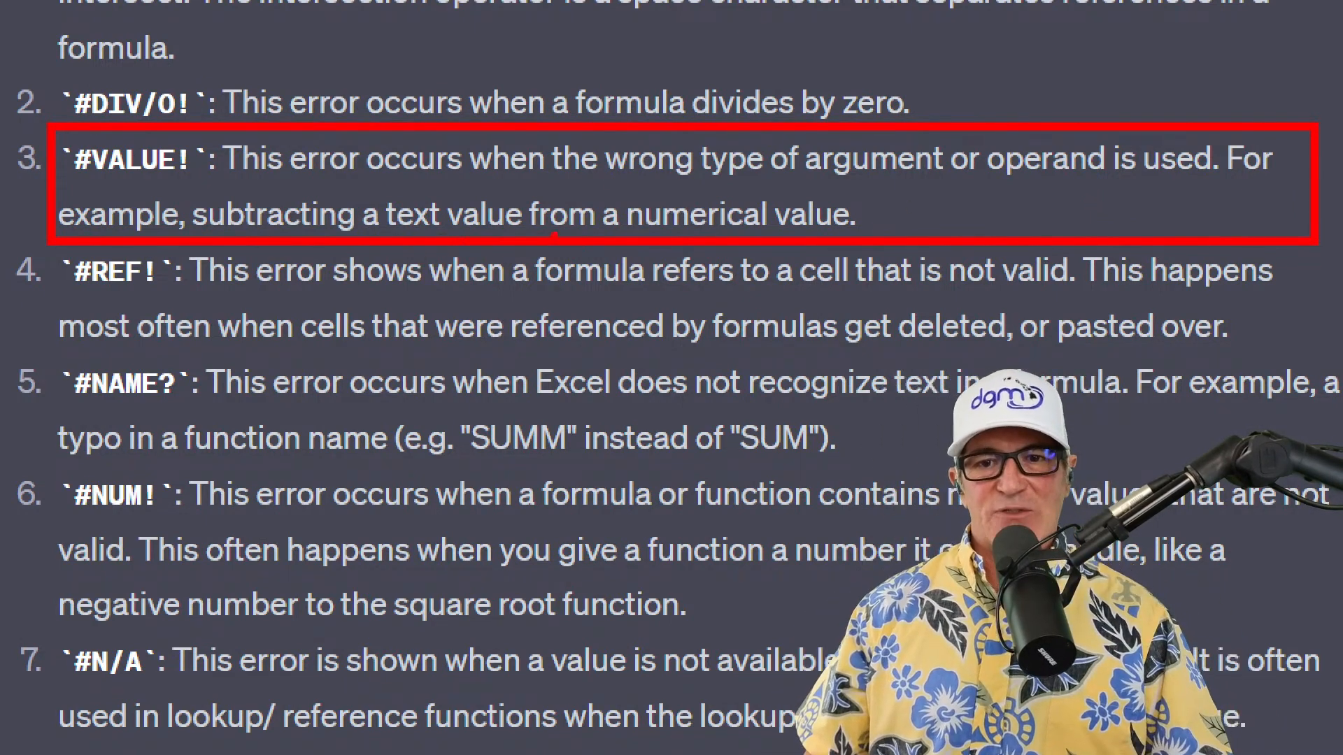
drag(874, 223, 900, 216)
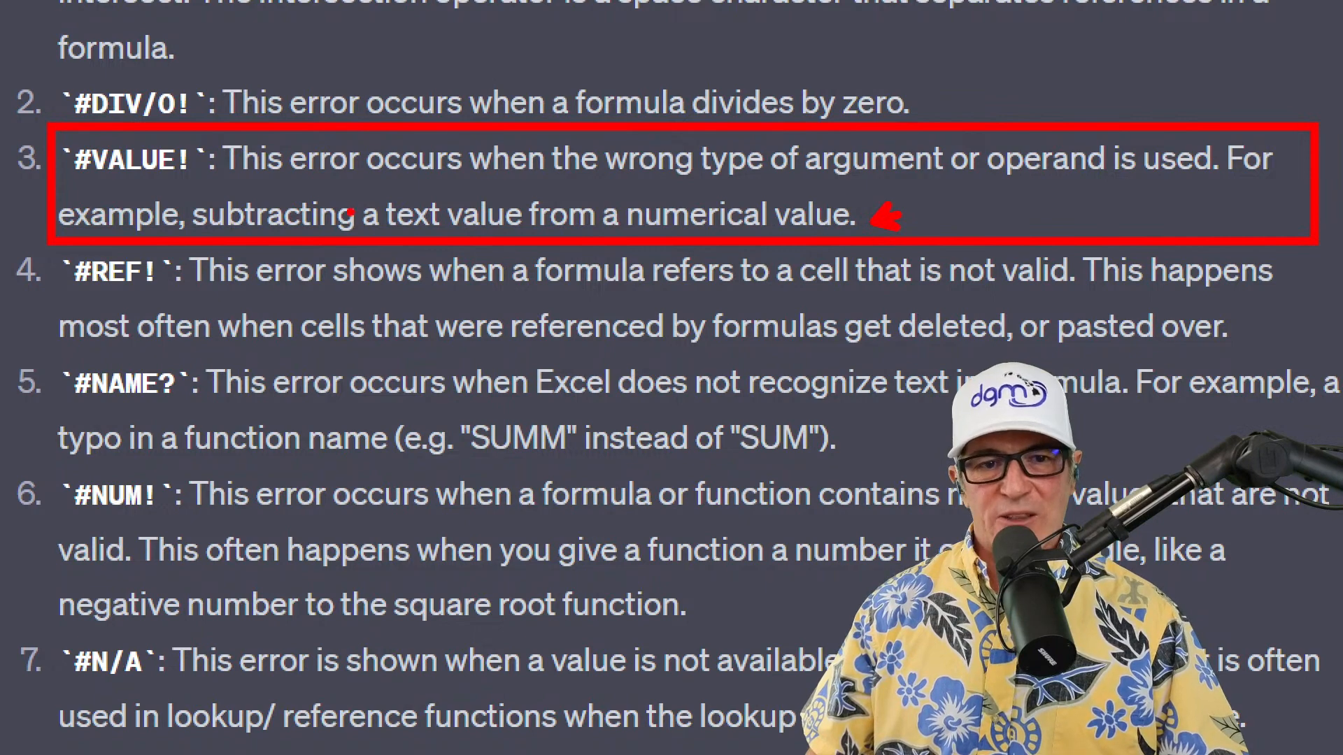
mouse_move(168, 186)
mouse_down()
mouse_move(184, 210)
mouse_move(586, 250)
mouse_move(894, 250)
mouse_up()
key(Escape)
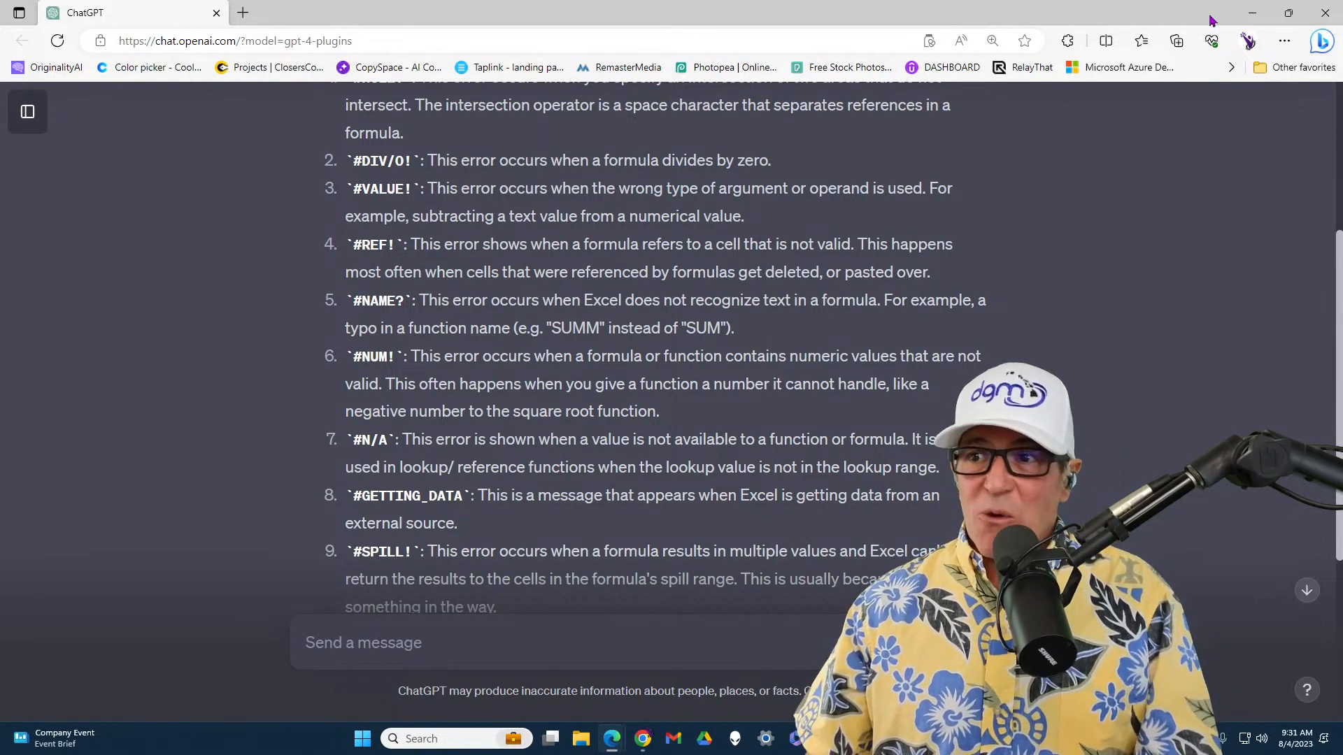
Return to the Excel workbook and inspect which cells the C6 formula references, marking the price and the Shipping header
click(1252, 19)
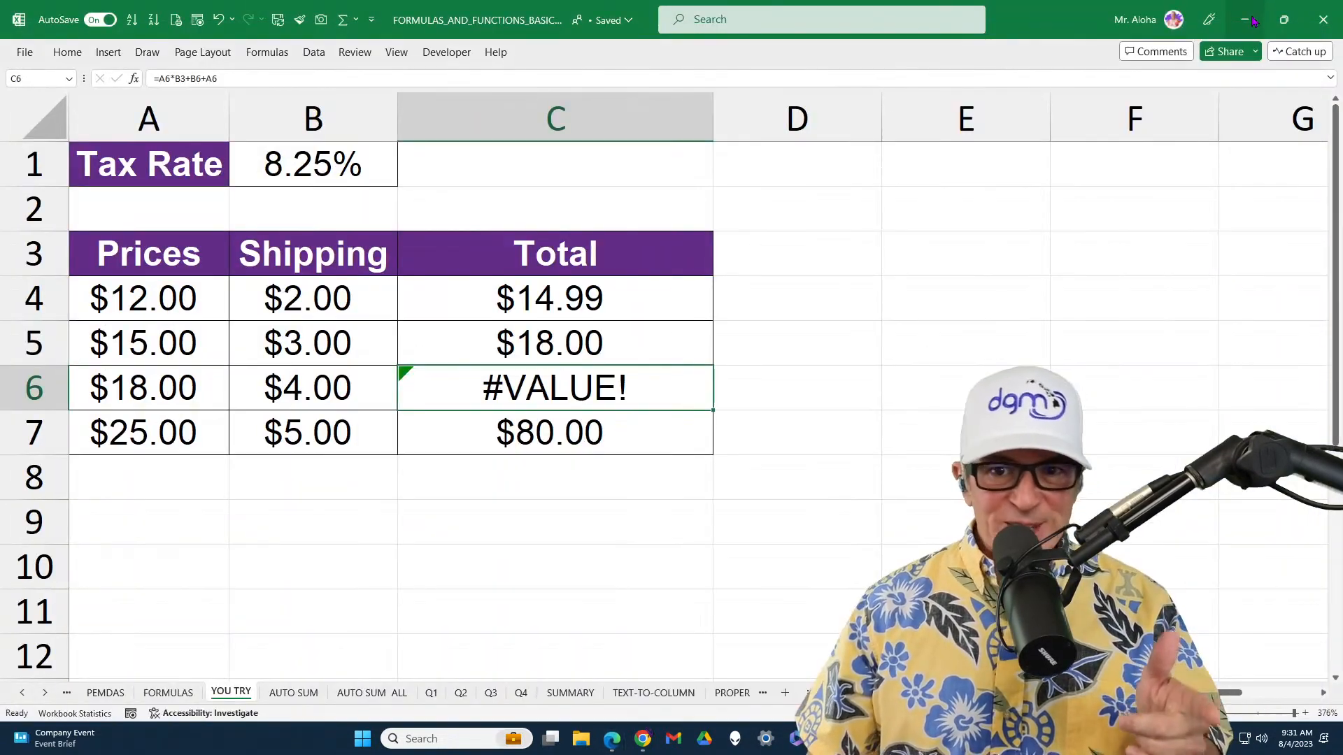
double_click(682, 397)
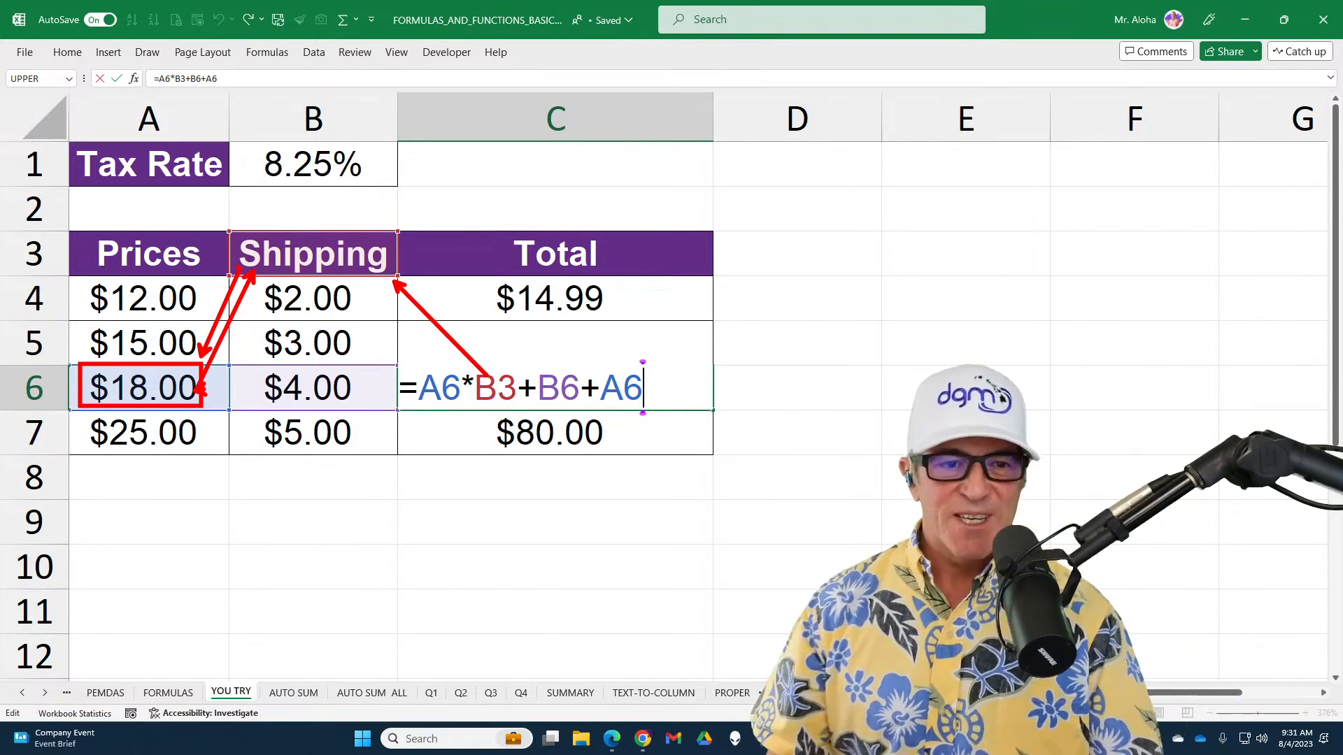
key(Escape)
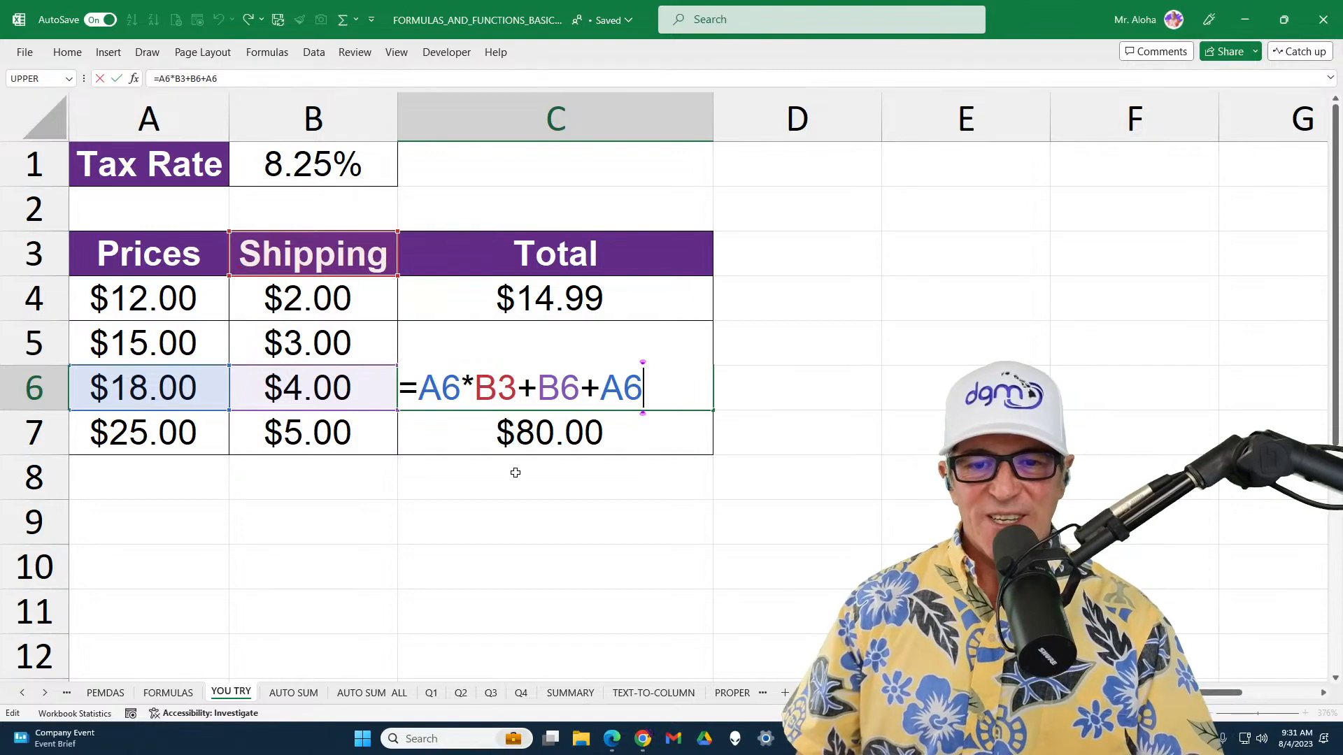
key(Escape)
key(Return)
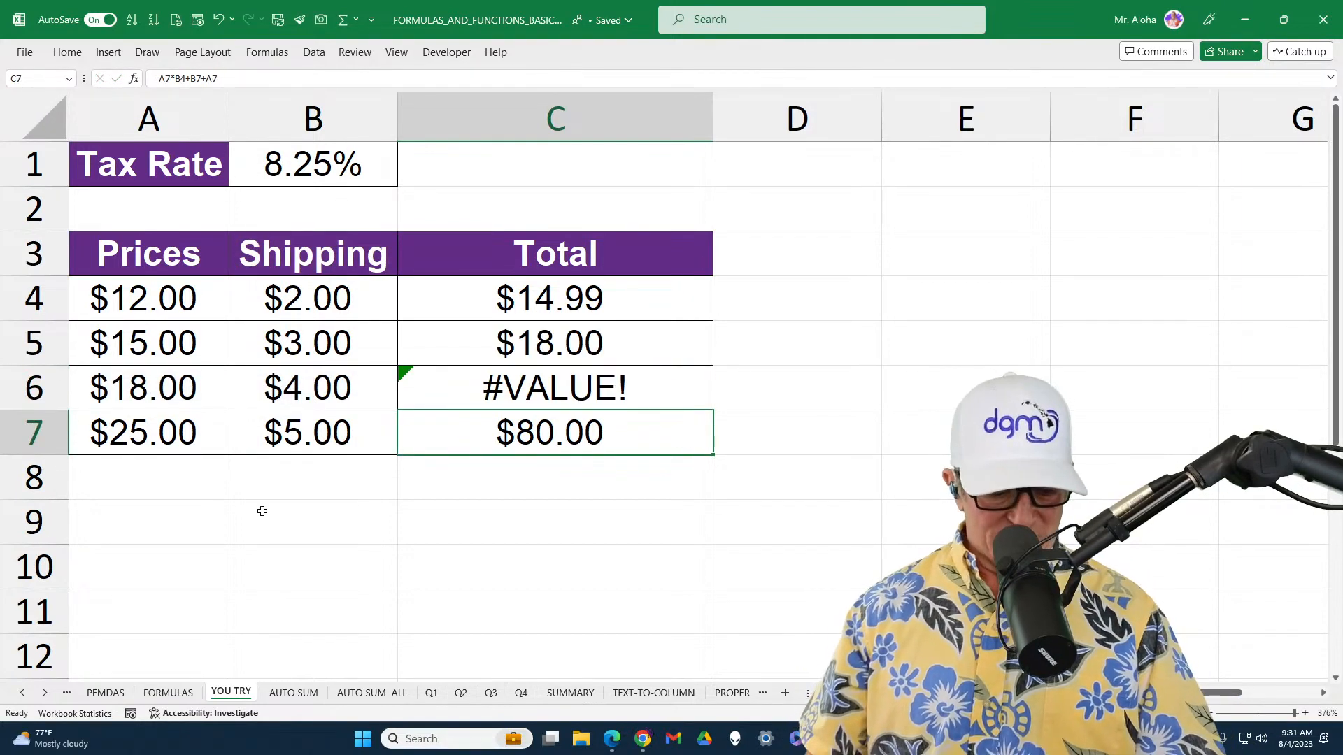
Mark the row 7 price, shipping and total for comparison, and inspect the references in the C7 formula
mouse_move(82, 407)
mouse_down()
mouse_move(203, 458)
mouse_move(392, 453)
mouse_up()
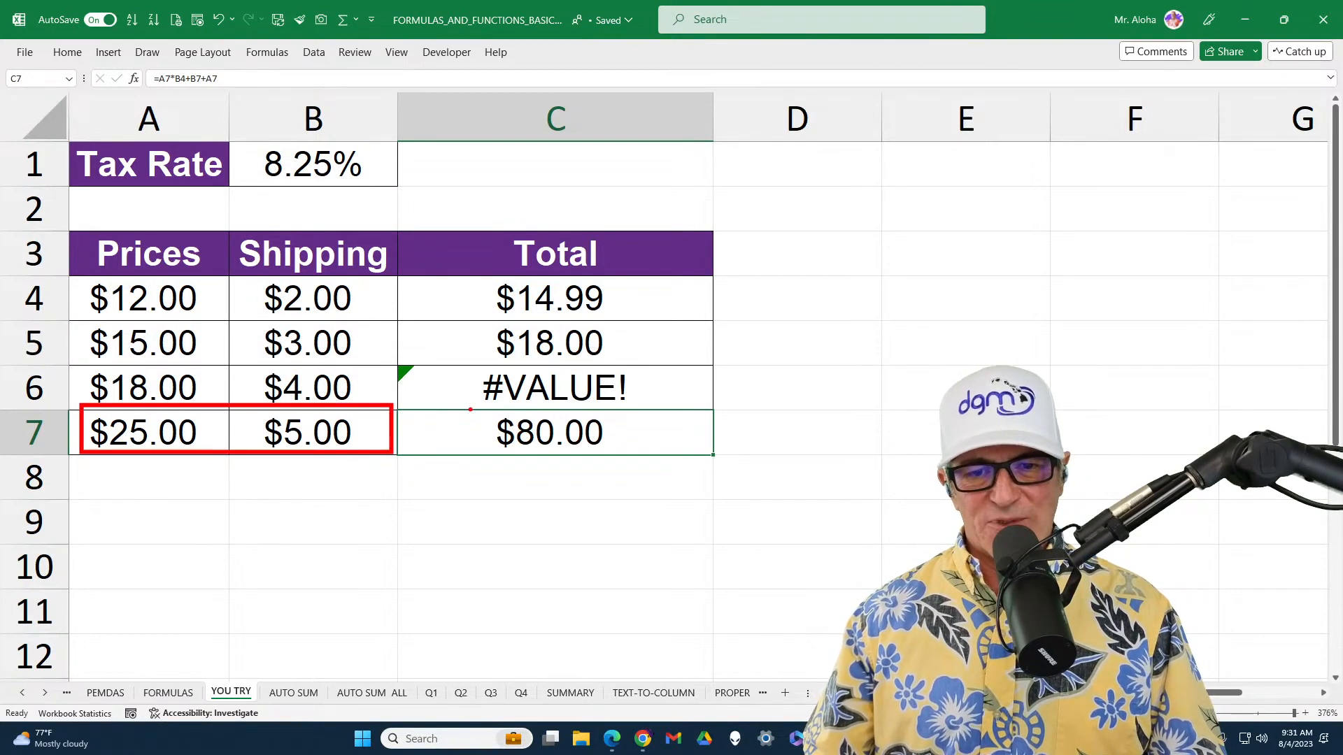
drag(470, 409, 644, 463)
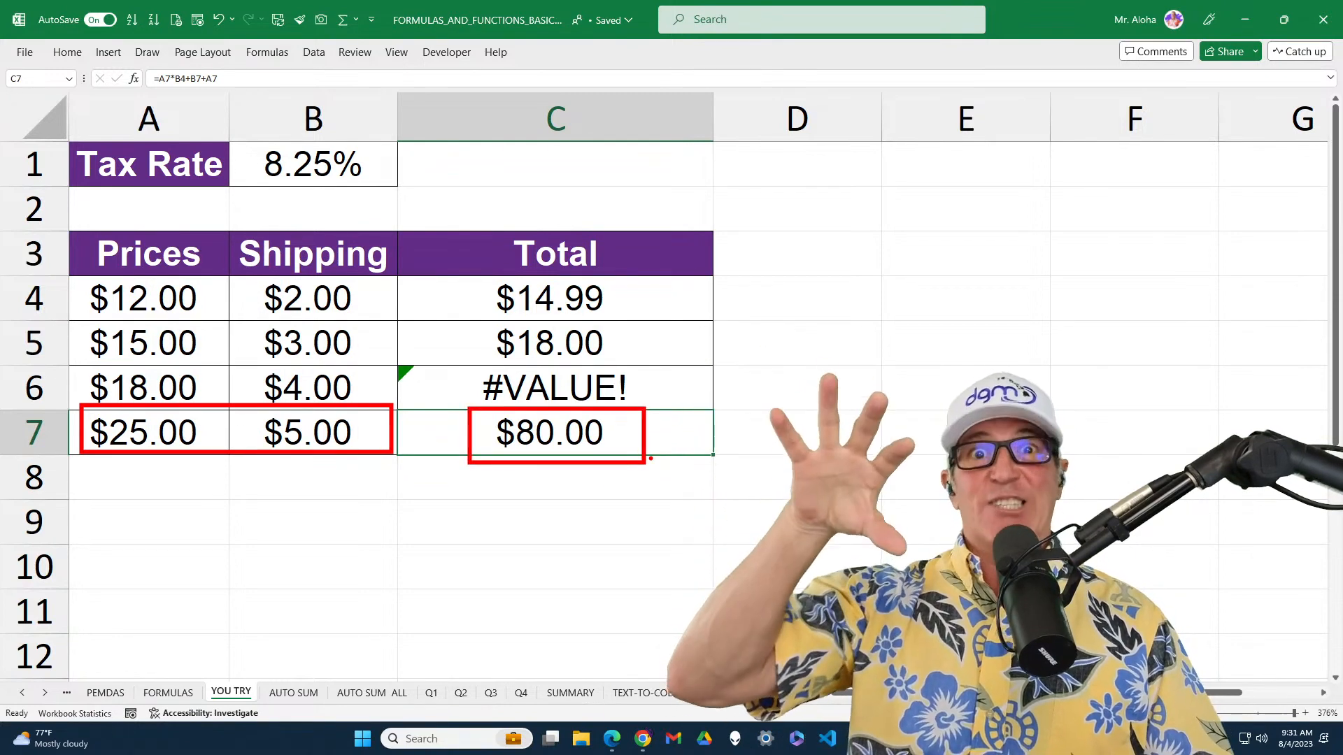
key(Escape)
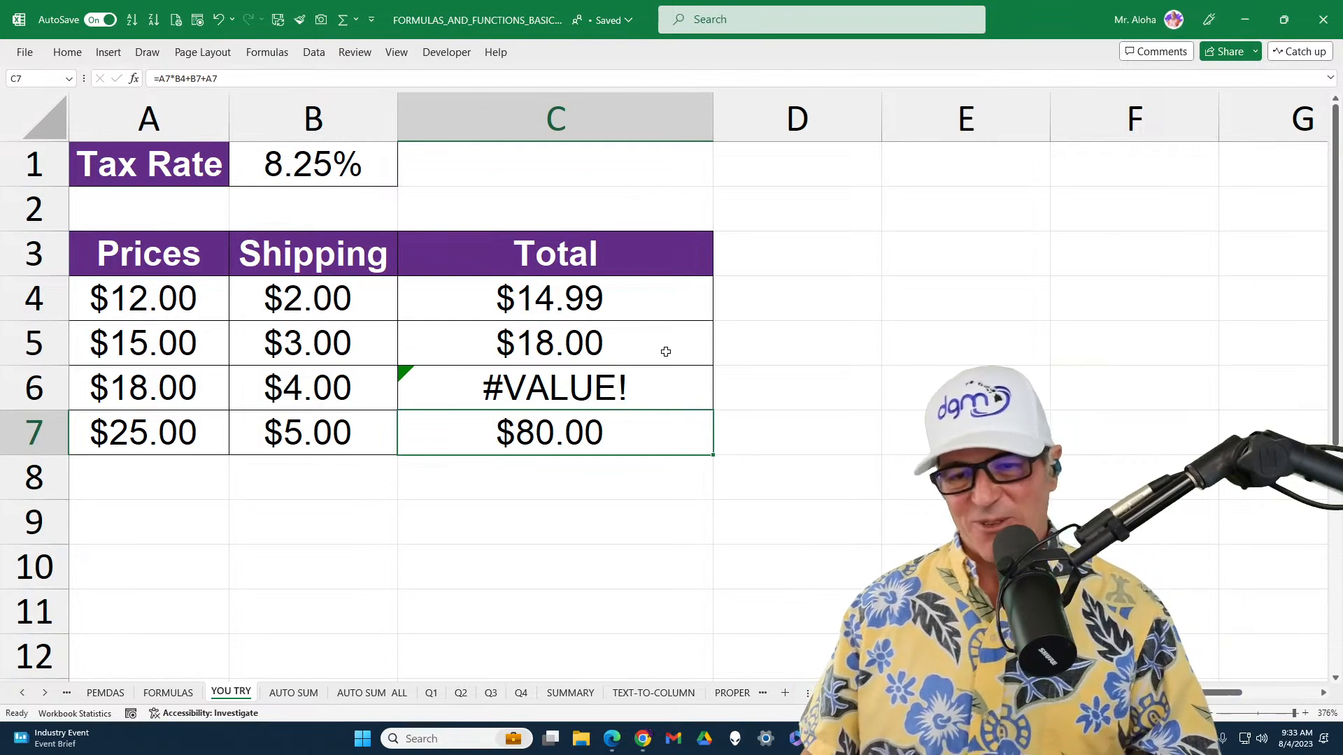
double_click(663, 445)
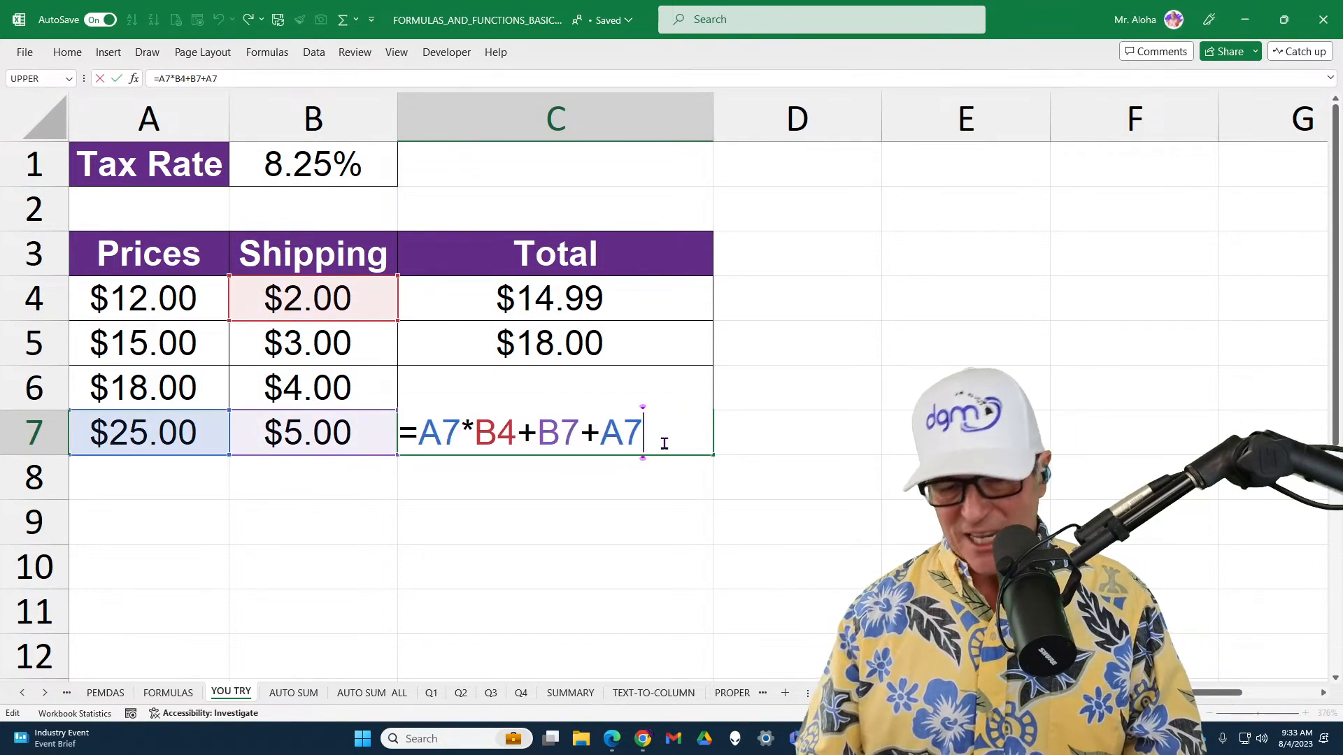
key(Return)
click(663, 443)
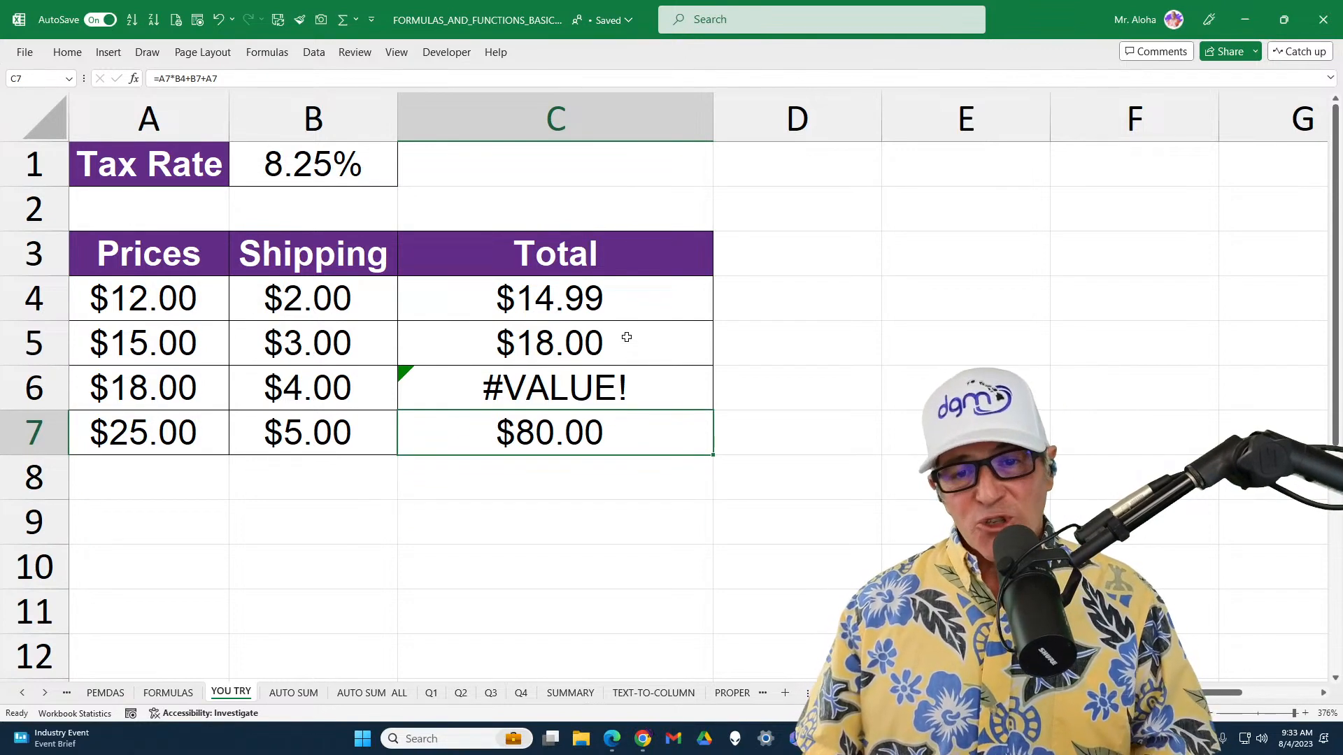
Clear all the total formulas from C4 through C7
drag(626, 337, 619, 431)
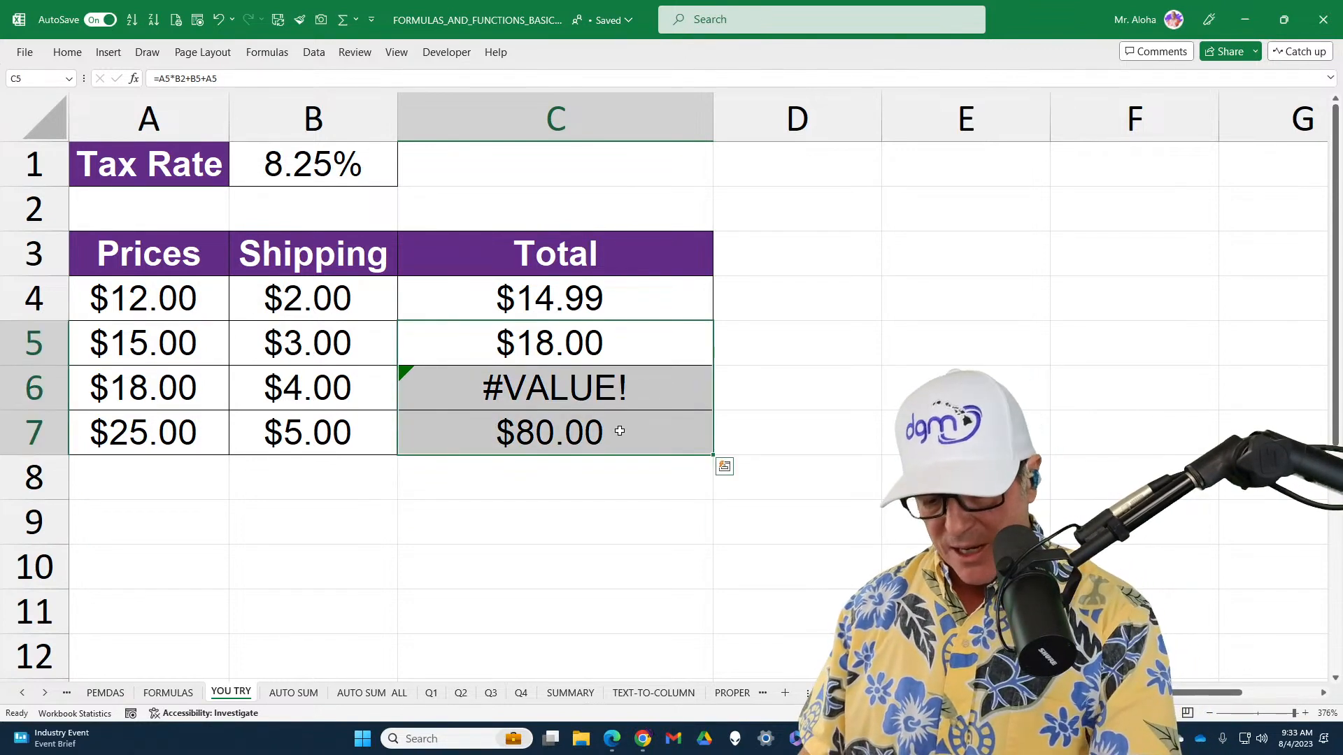
key(Delete)
click(629, 306)
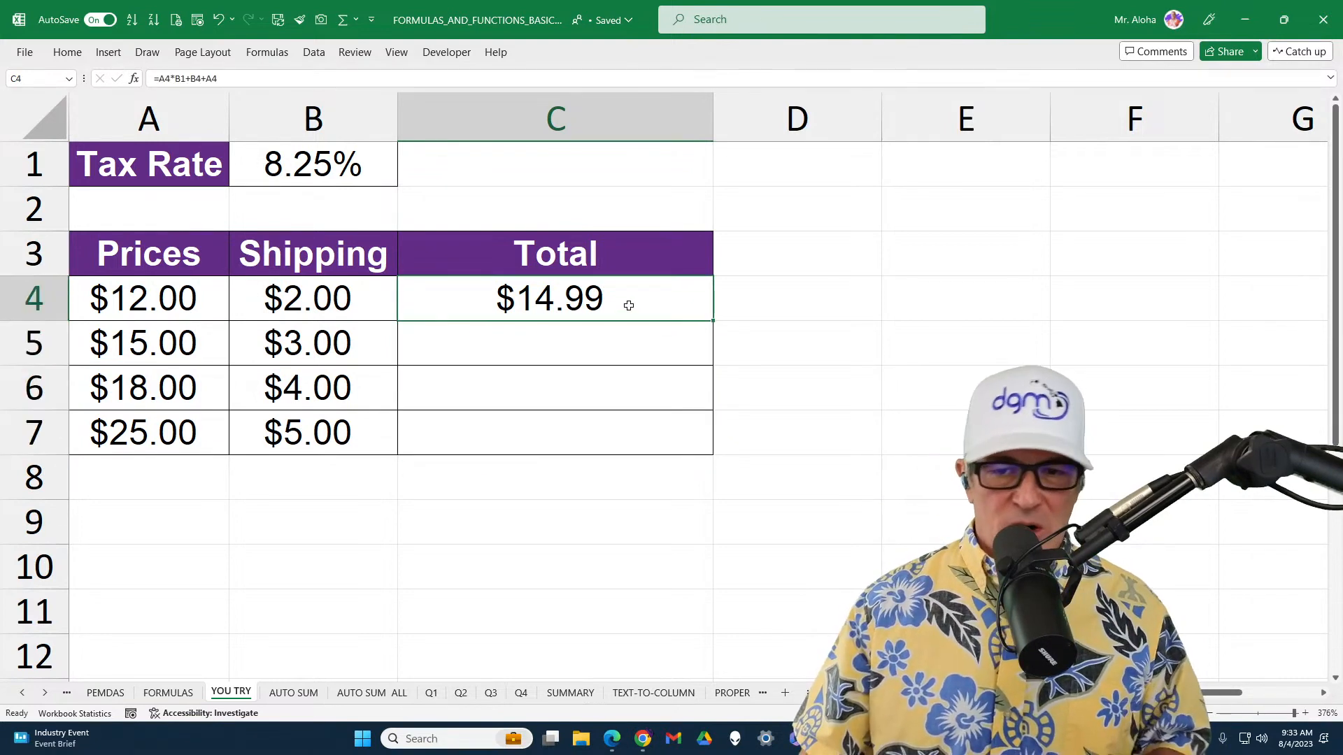
key(Delete)
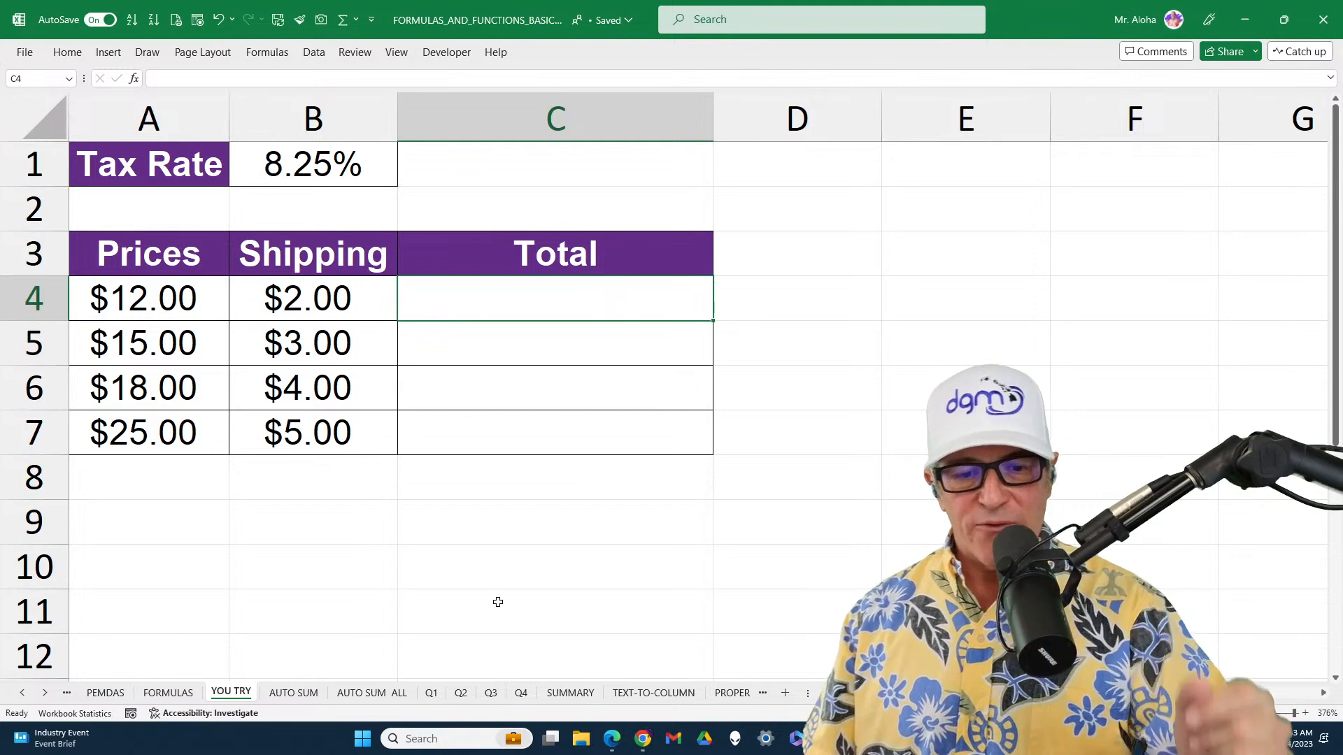
Display the formulas on the FORMULAS sheet, compare the references in E4 and E3, and switch back to displaying results
click(162, 694)
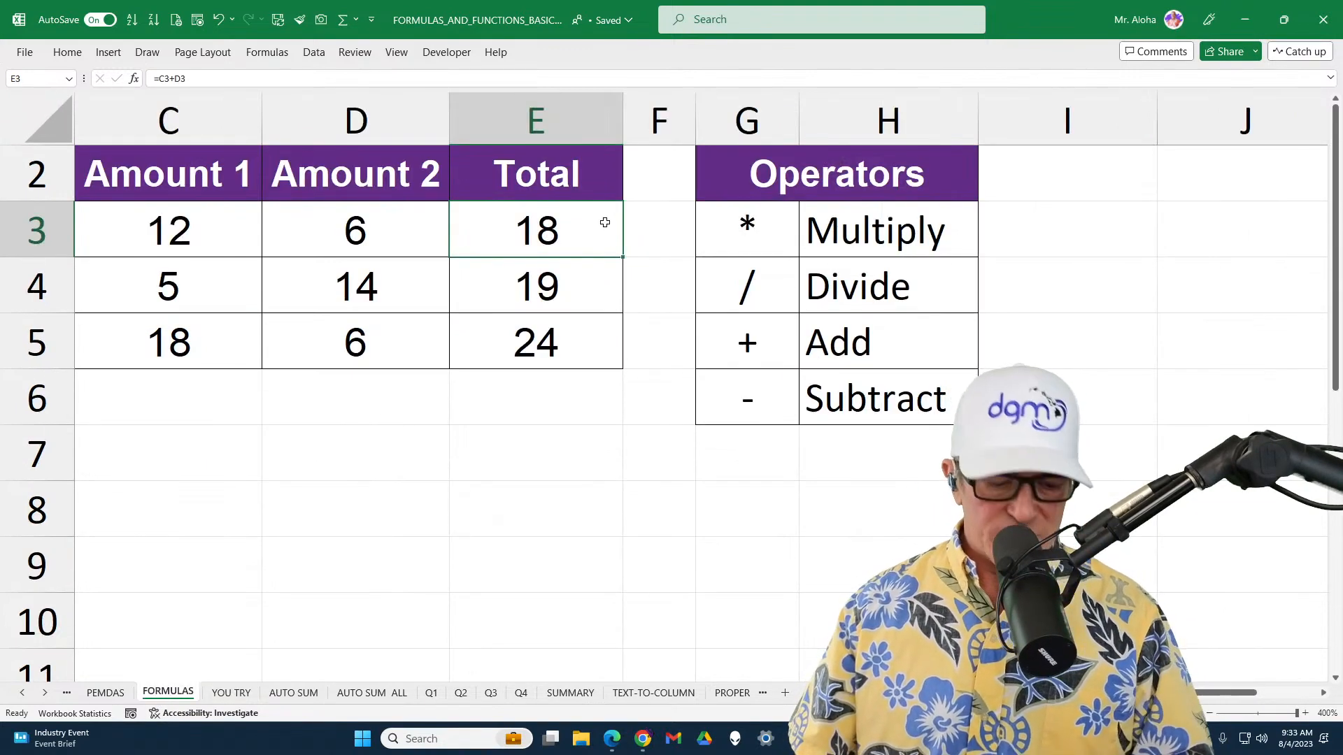
key(ctrl+grave)
click(1047, 282)
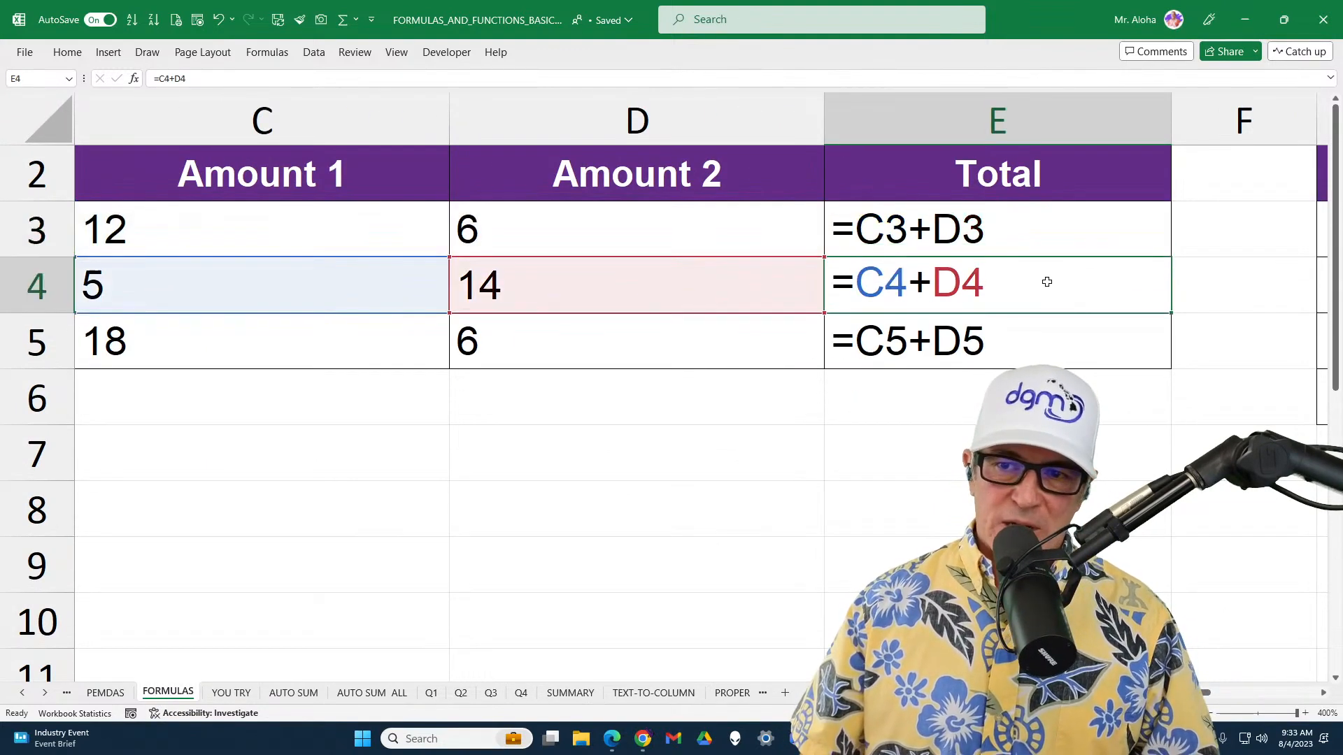
click(1026, 241)
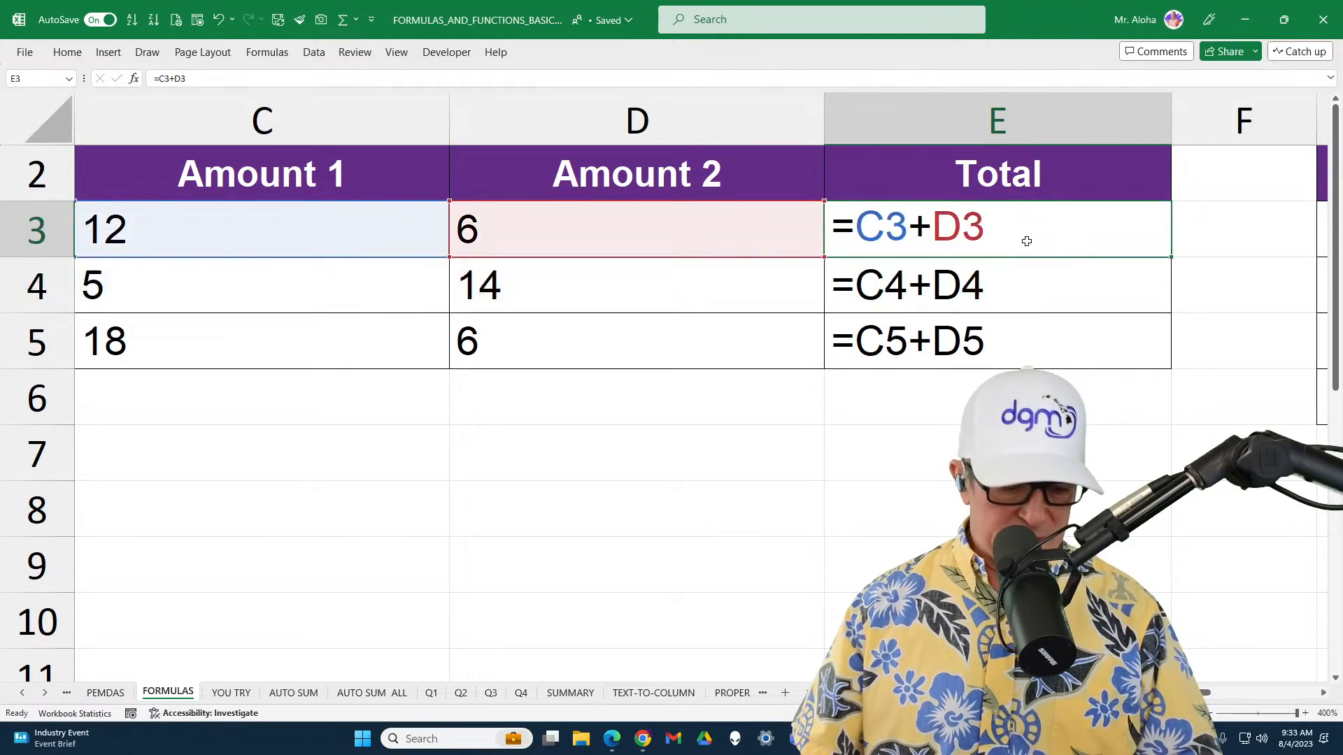
key(ctrl+grave)
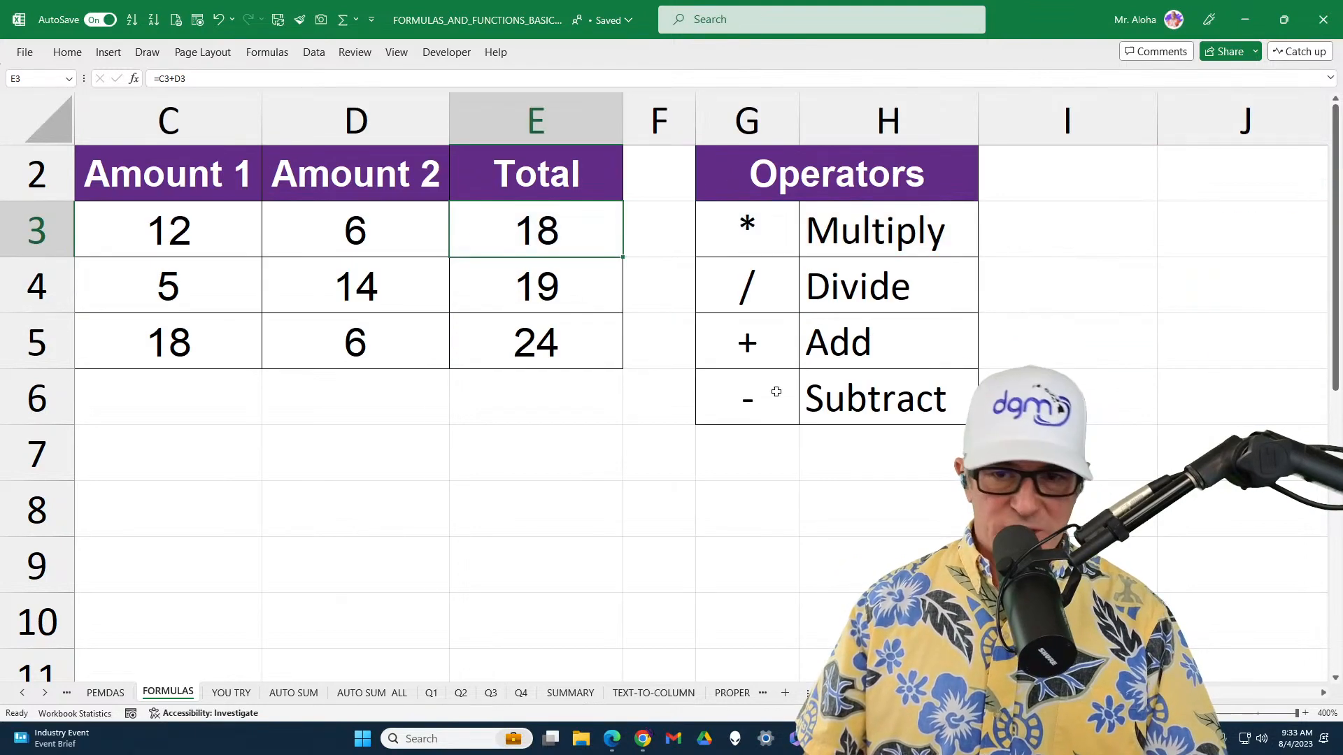
On the YOU TRY sheet, enter =A4*B1+A4+B4 in C4 and copy the formula down through C7
click(235, 694)
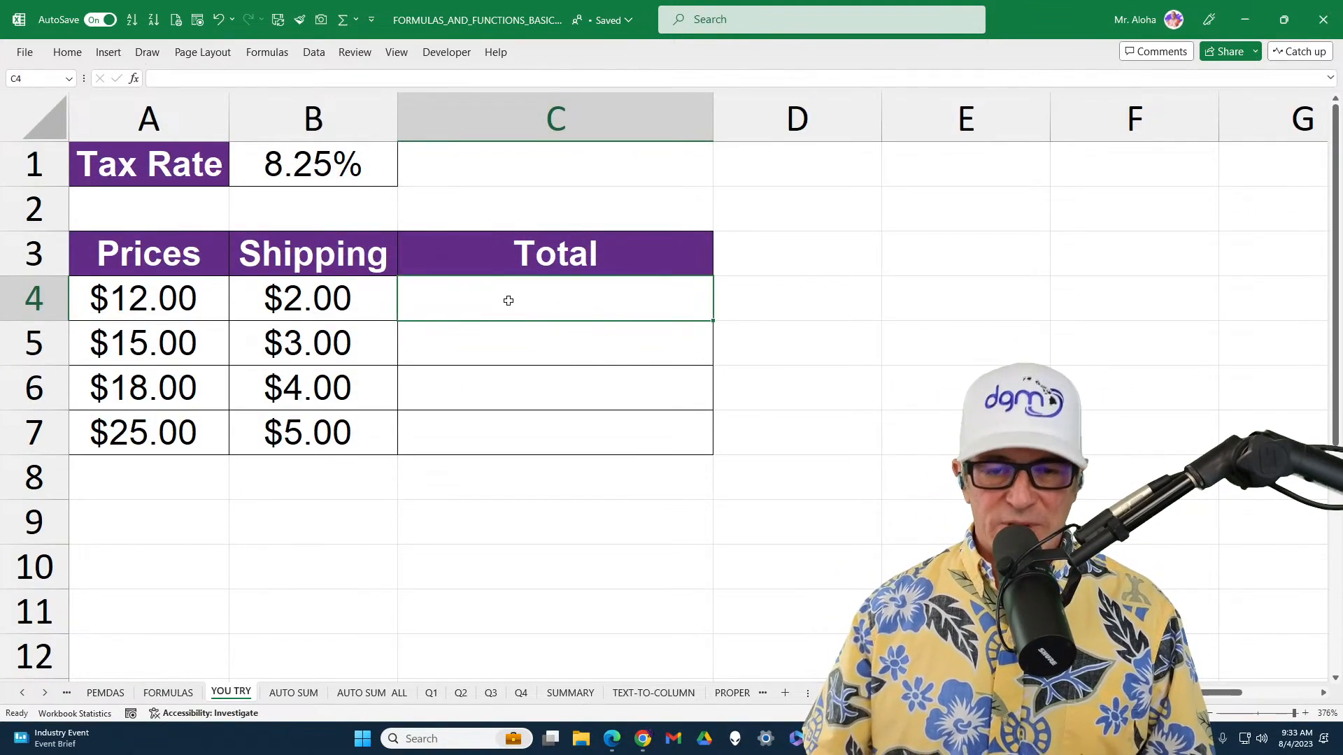
text(=)
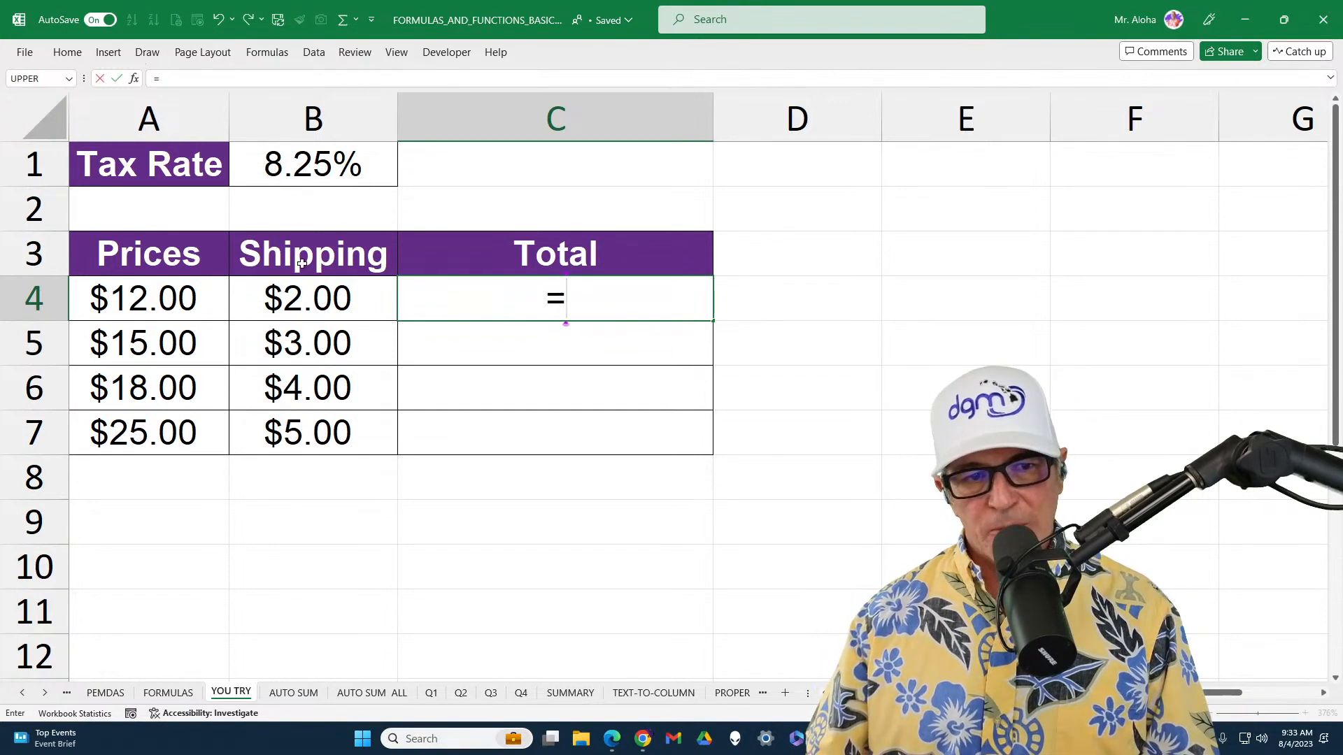
click(165, 310)
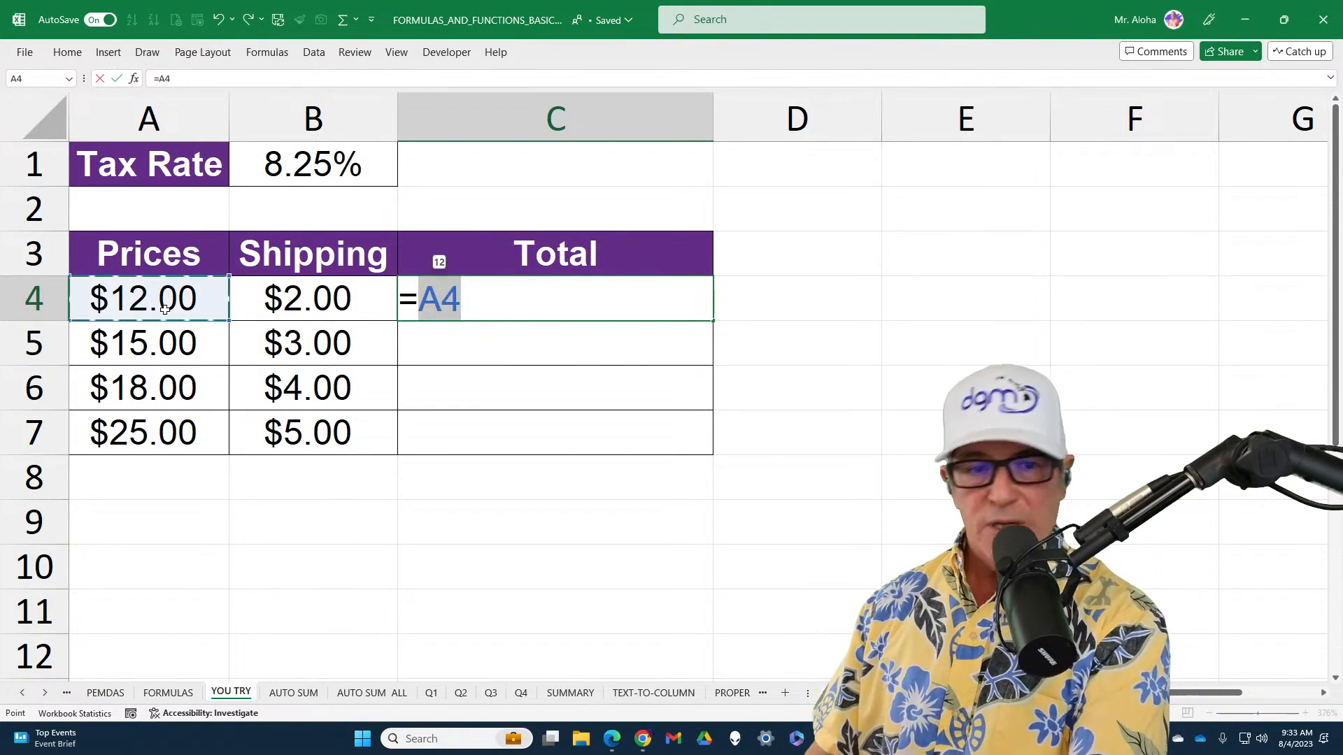
text(*)
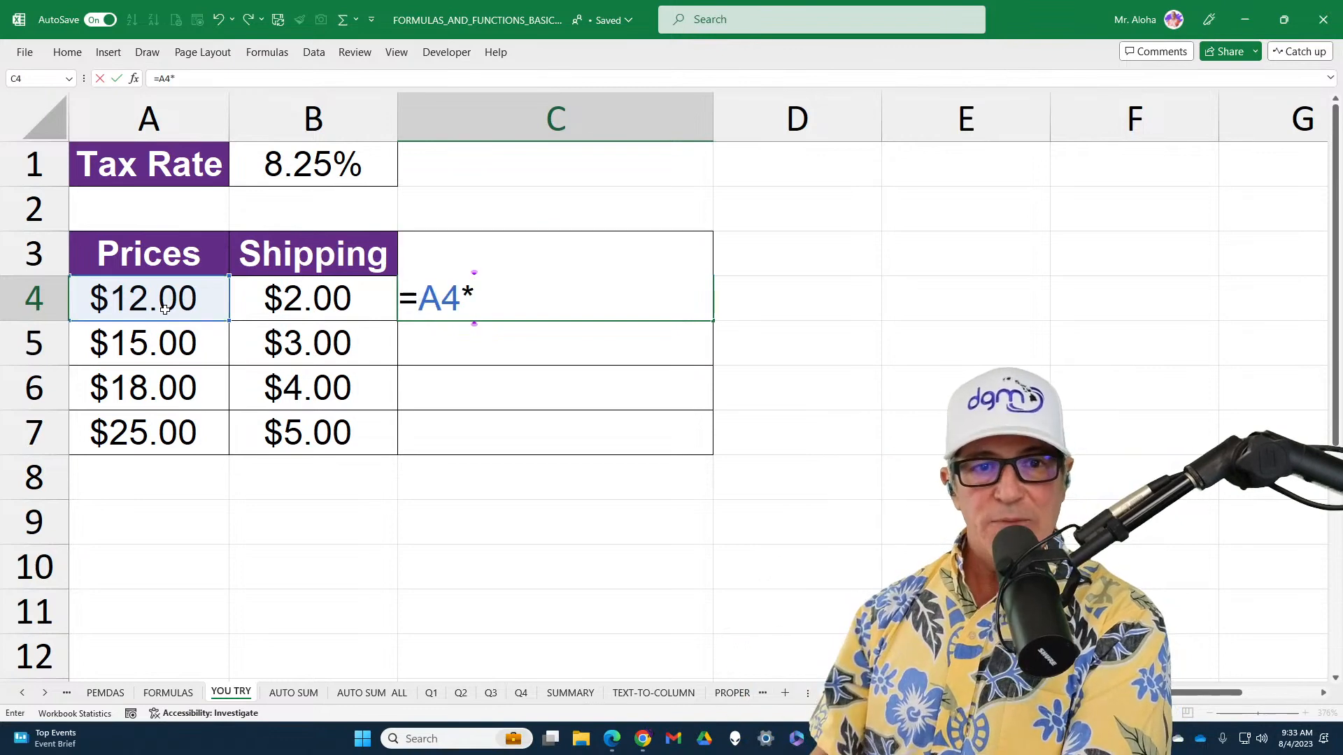
click(324, 173)
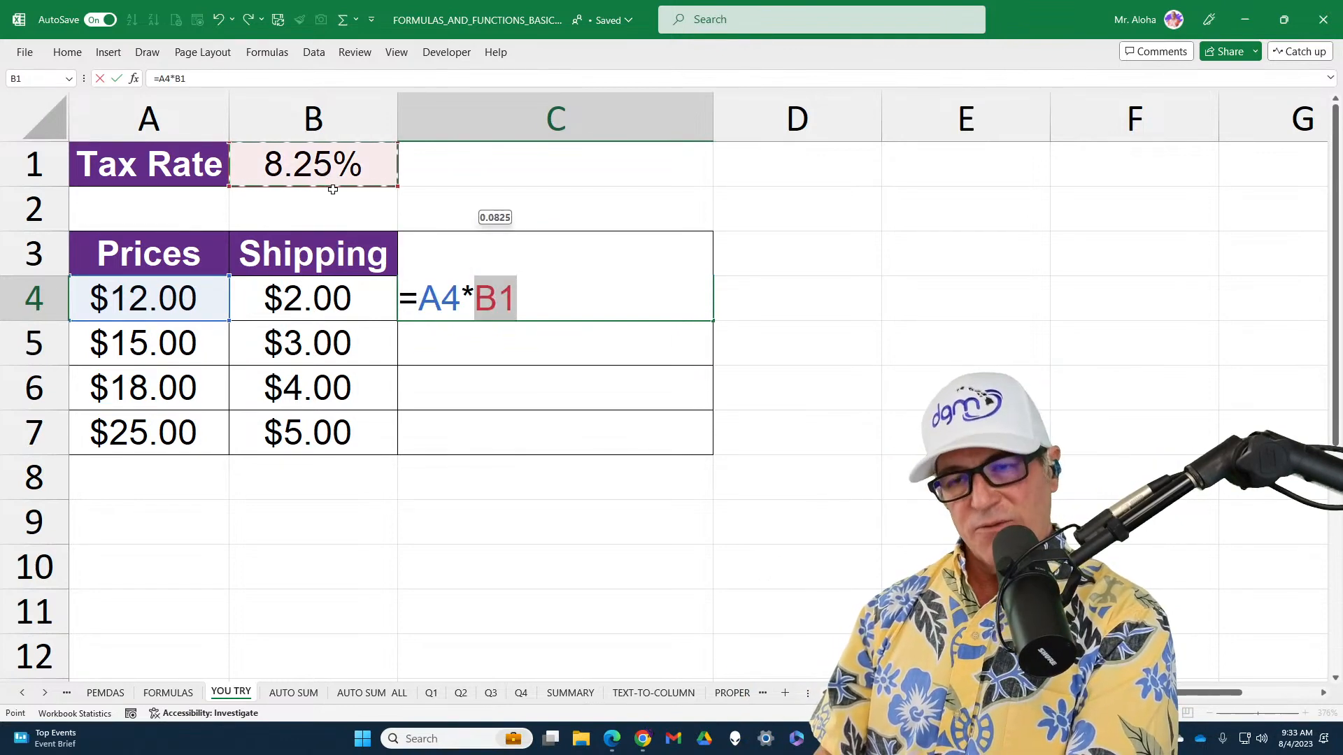
text(+)
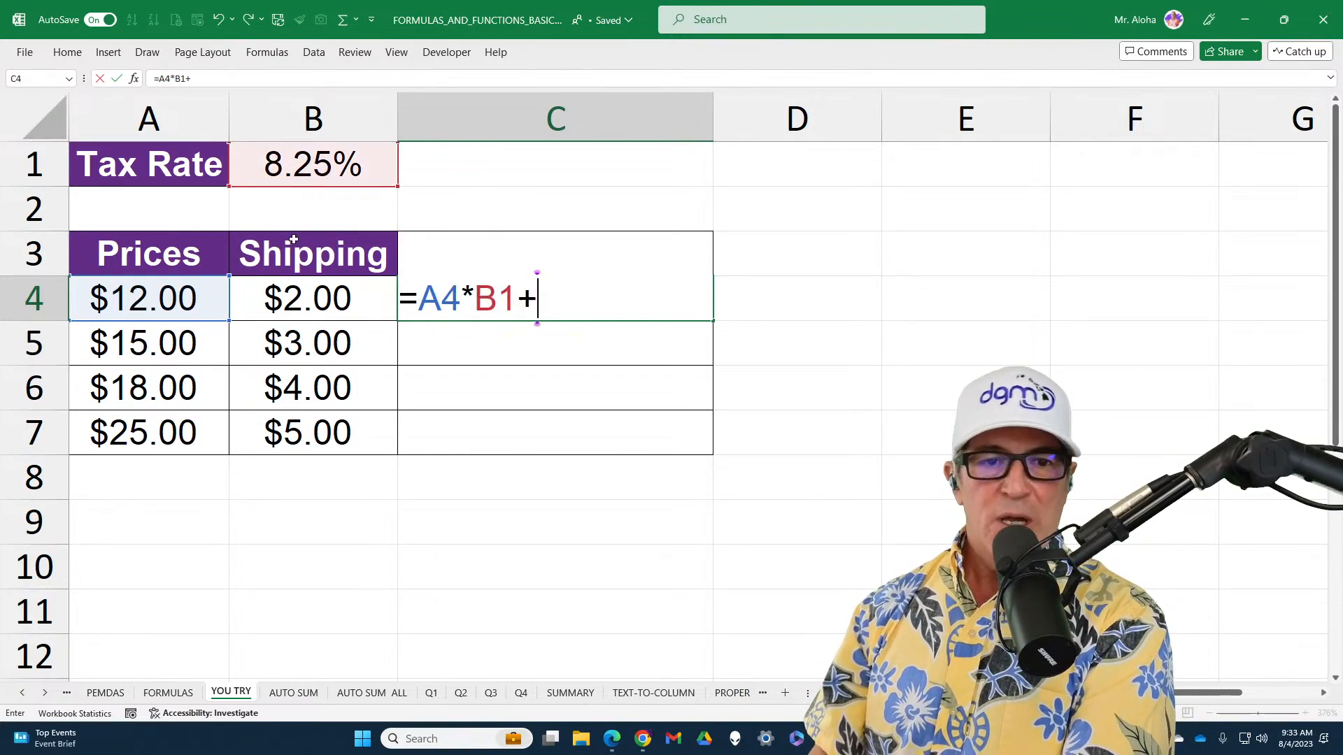
click(167, 300)
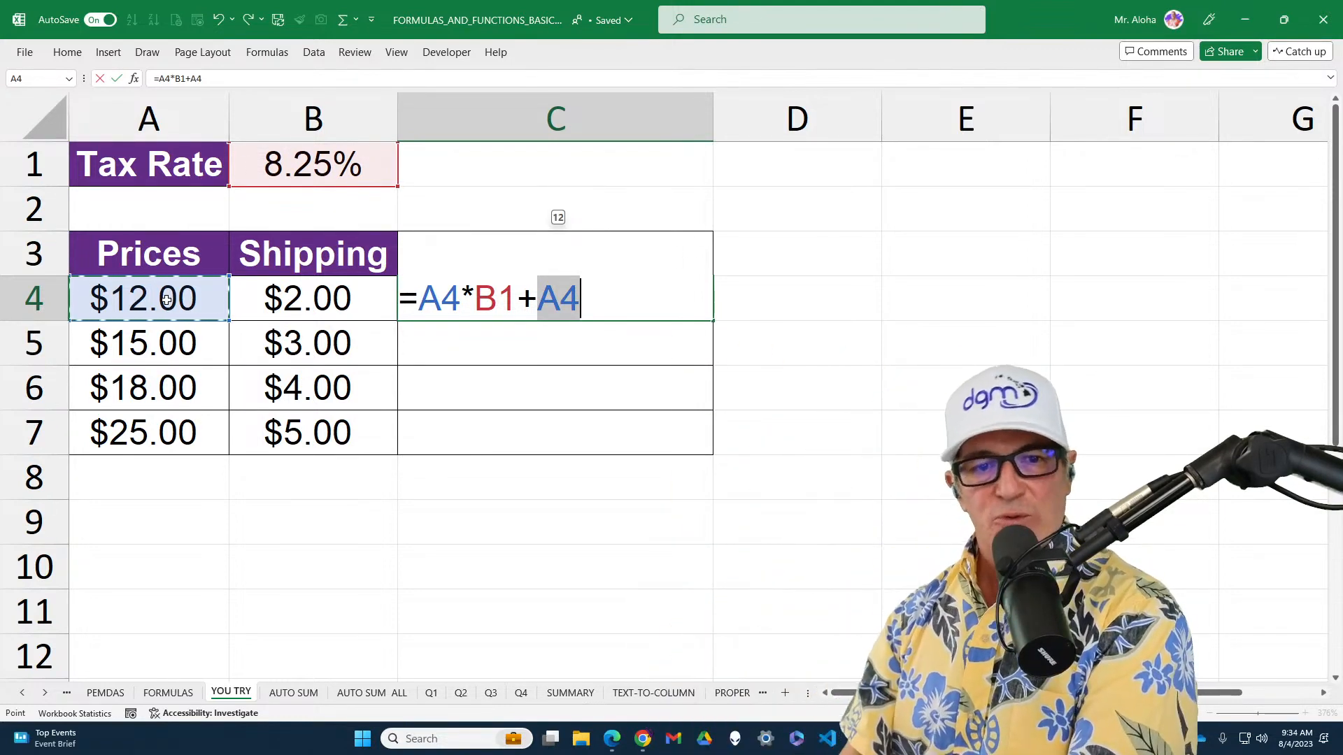
text(+)
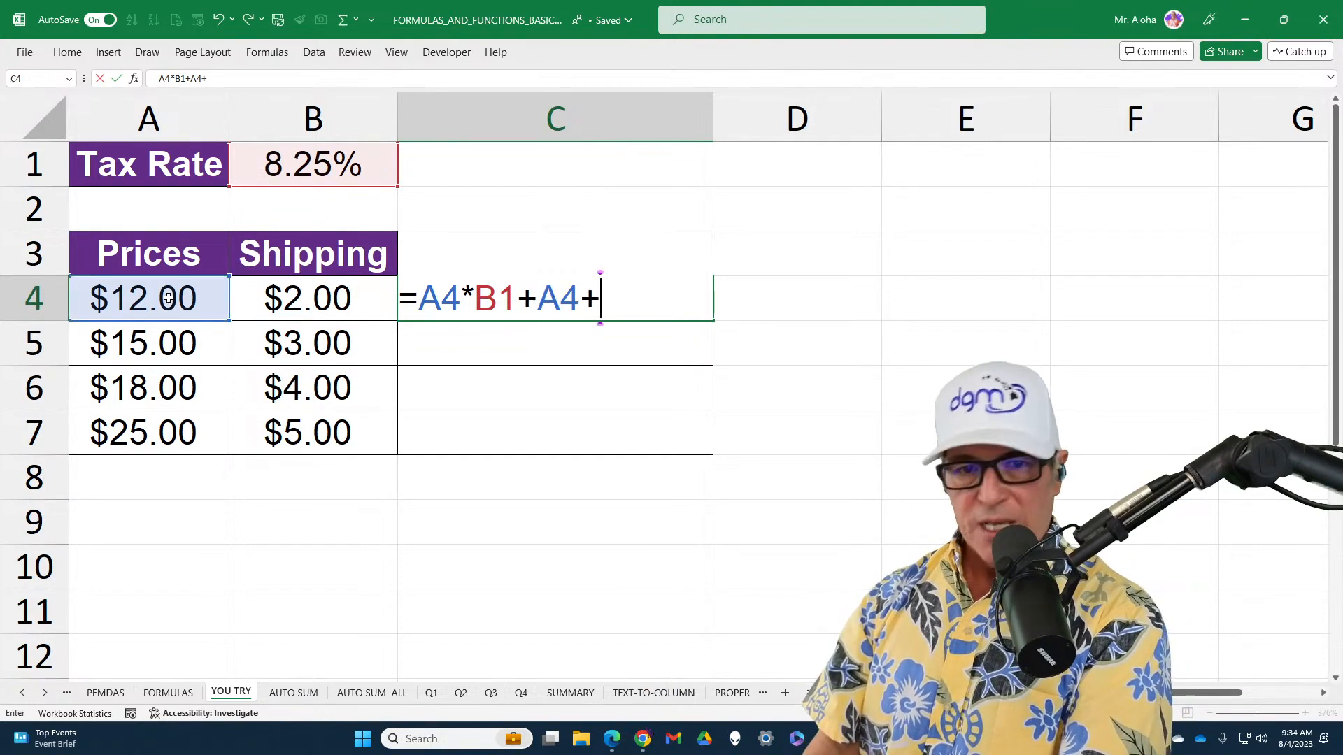
click(300, 310)
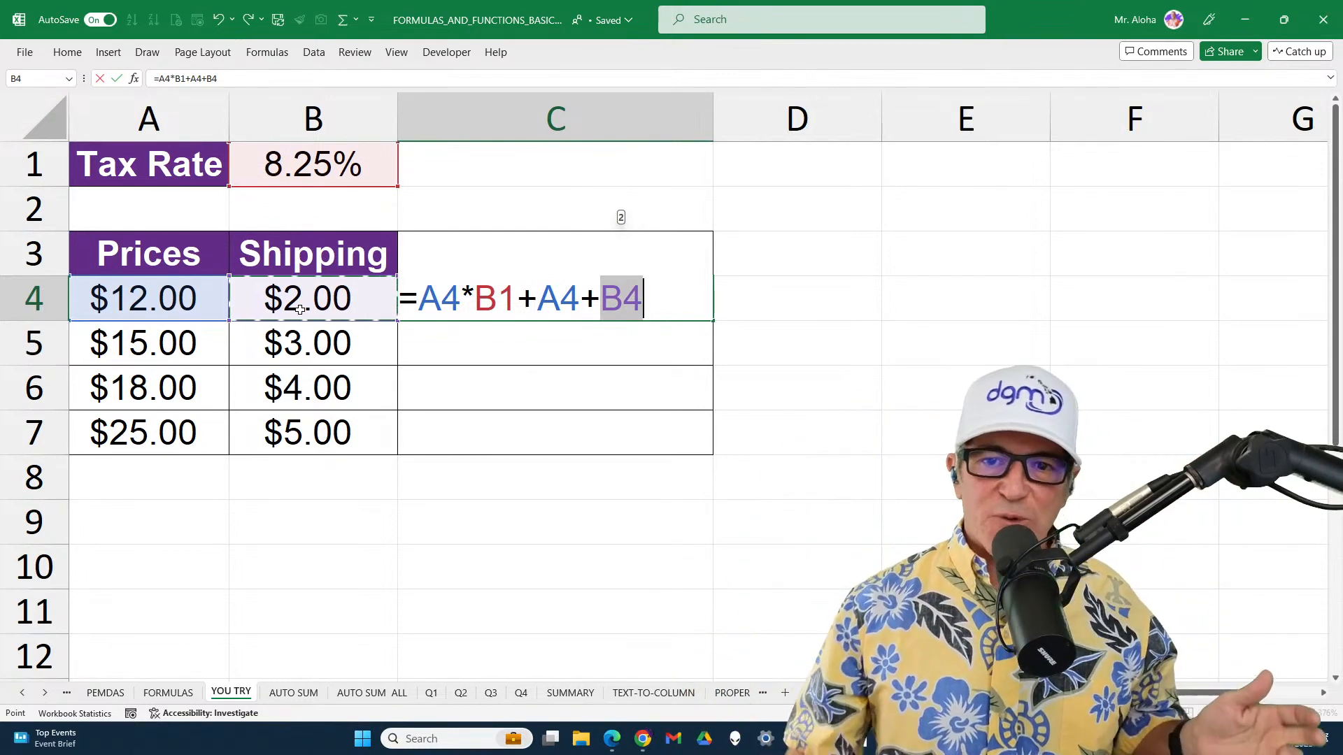
key(Return)
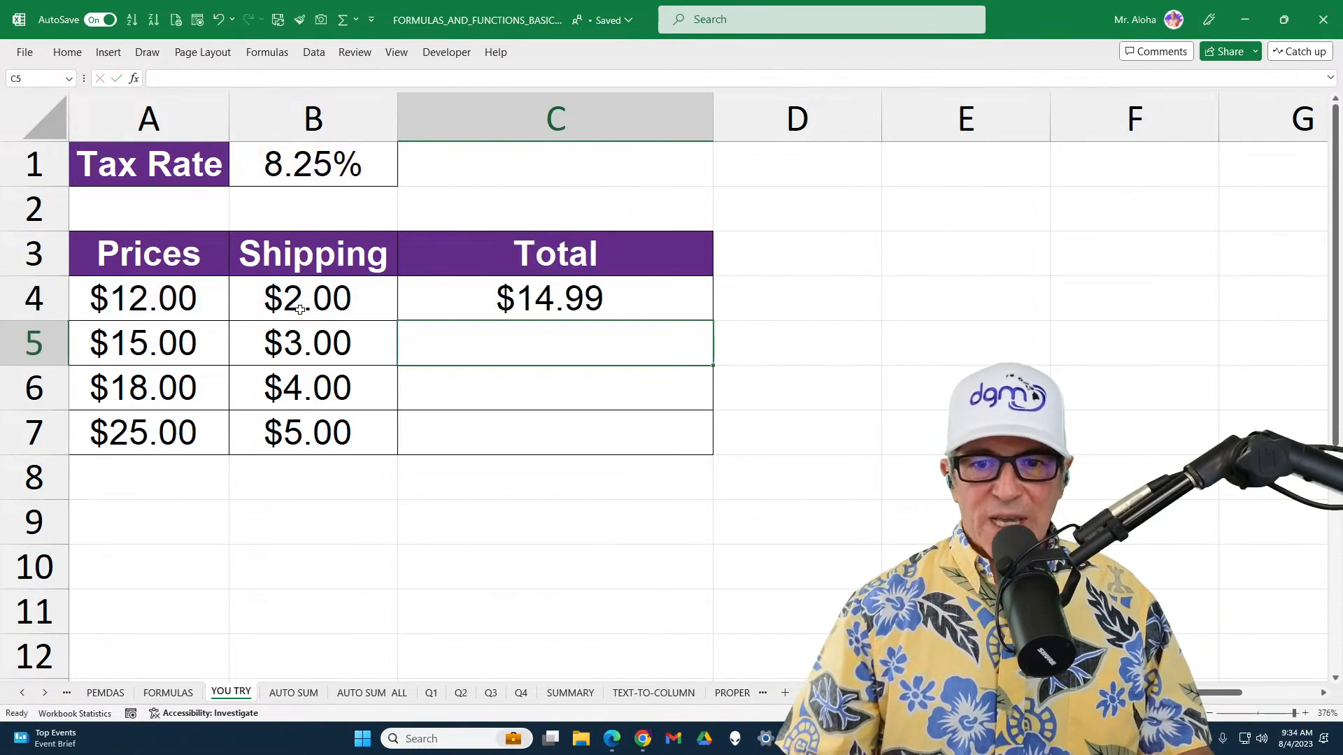
click(709, 308)
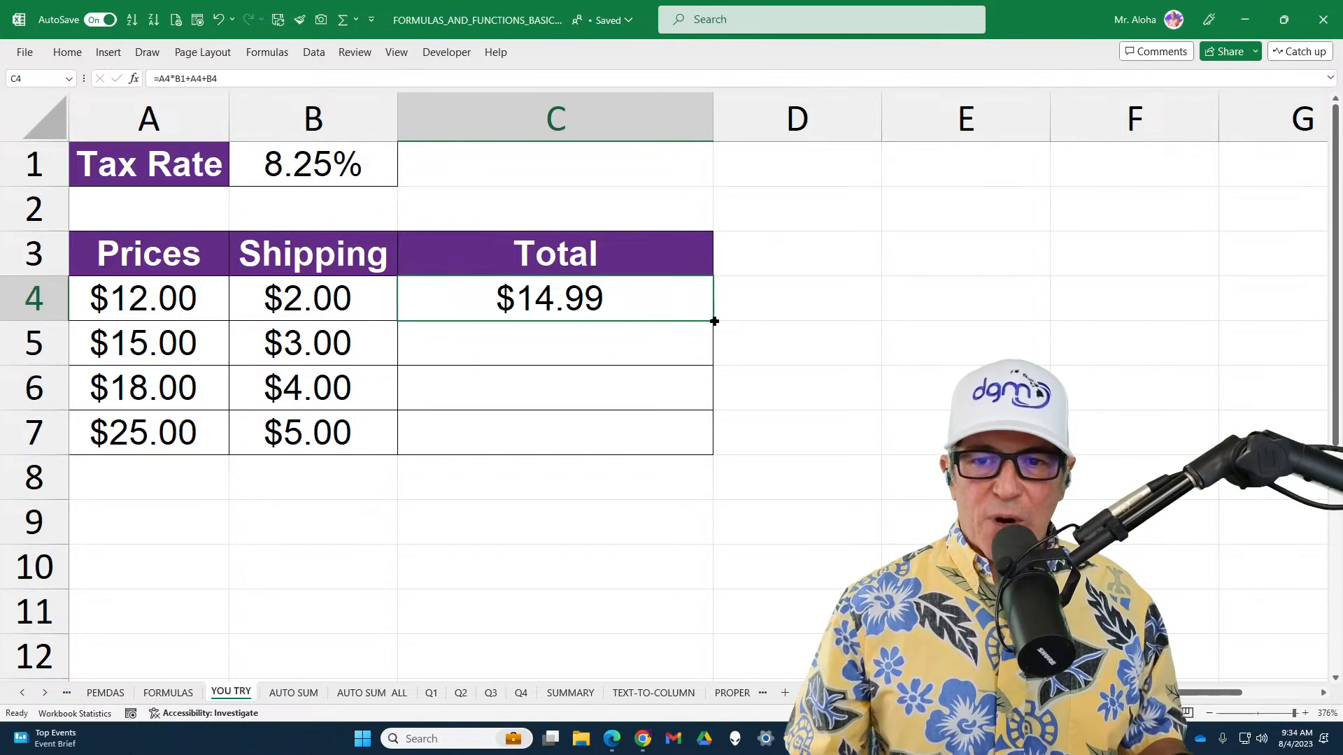
double_click(714, 321)
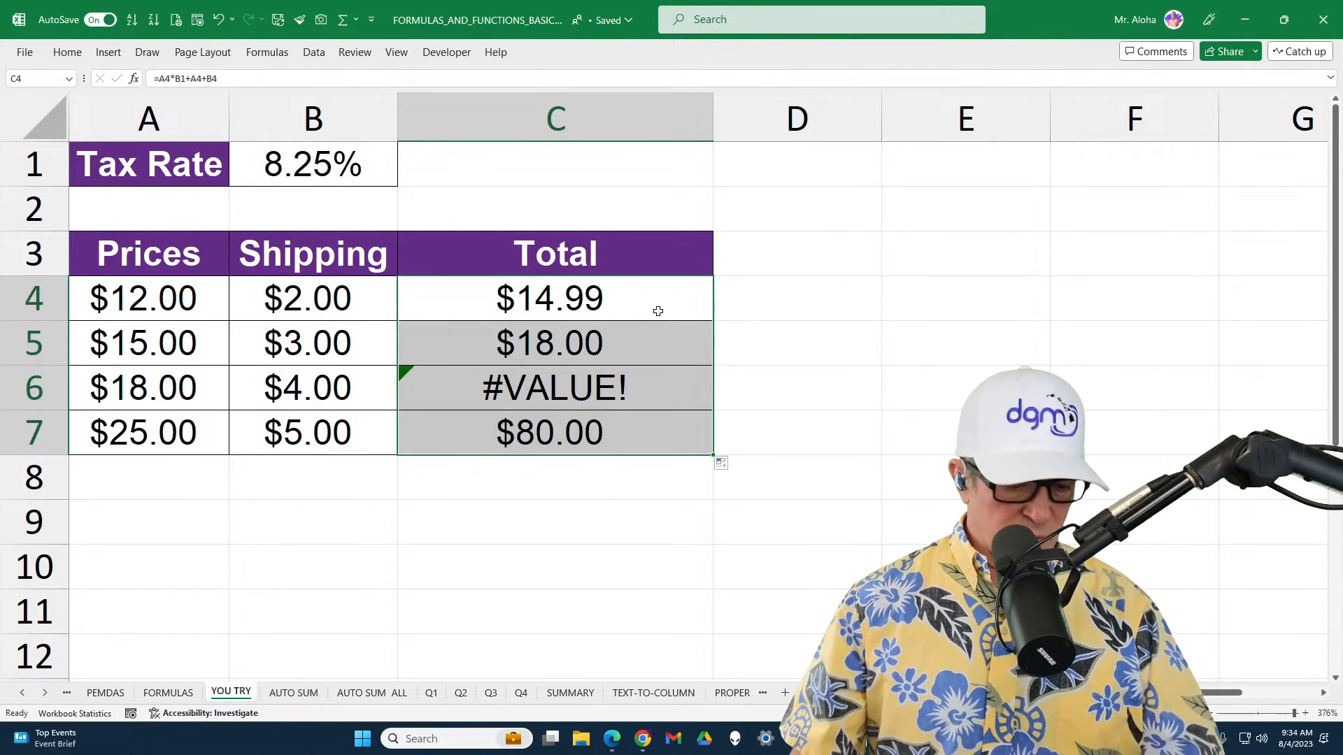
Display the sheet's formulas and mark the B1 reference in C4 together with the tax rate cell it refers to
key(ctrl+grave)
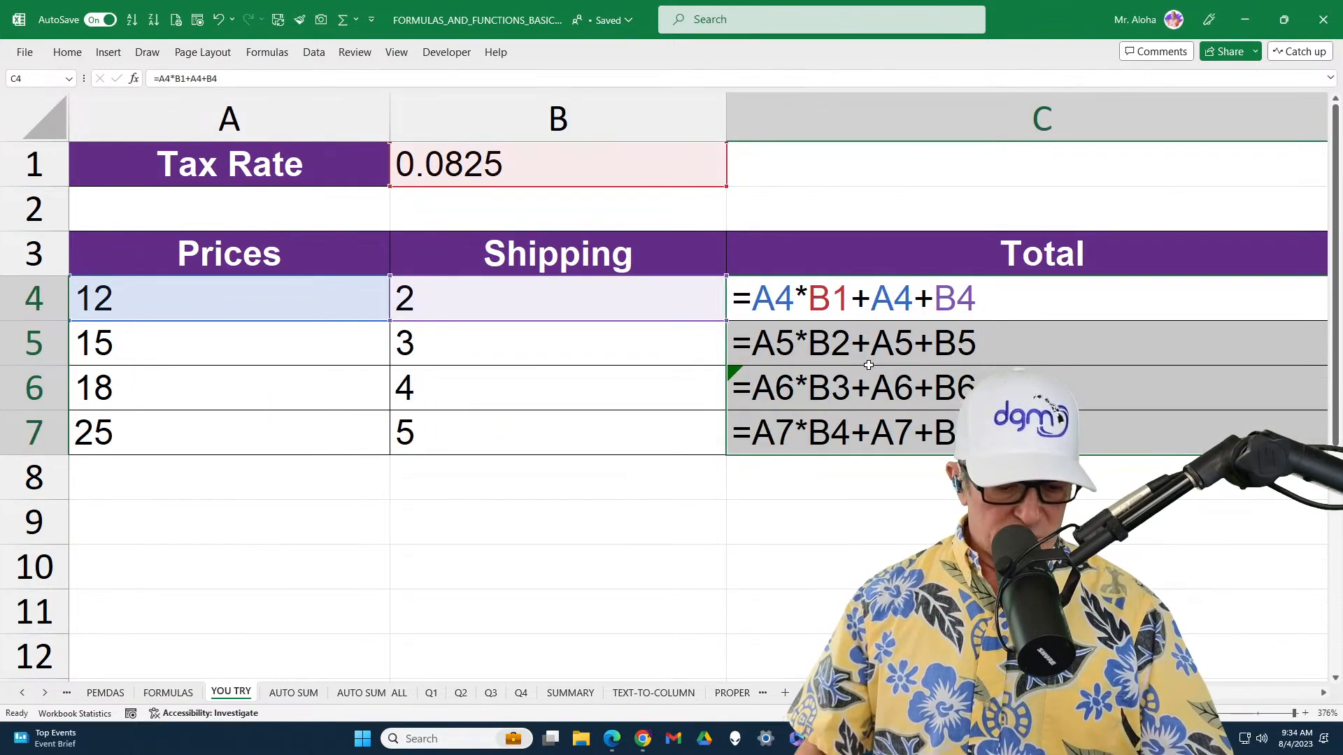
mouse_move(793, 276)
mouse_down()
mouse_move(847, 292)
mouse_move(853, 319)
mouse_up()
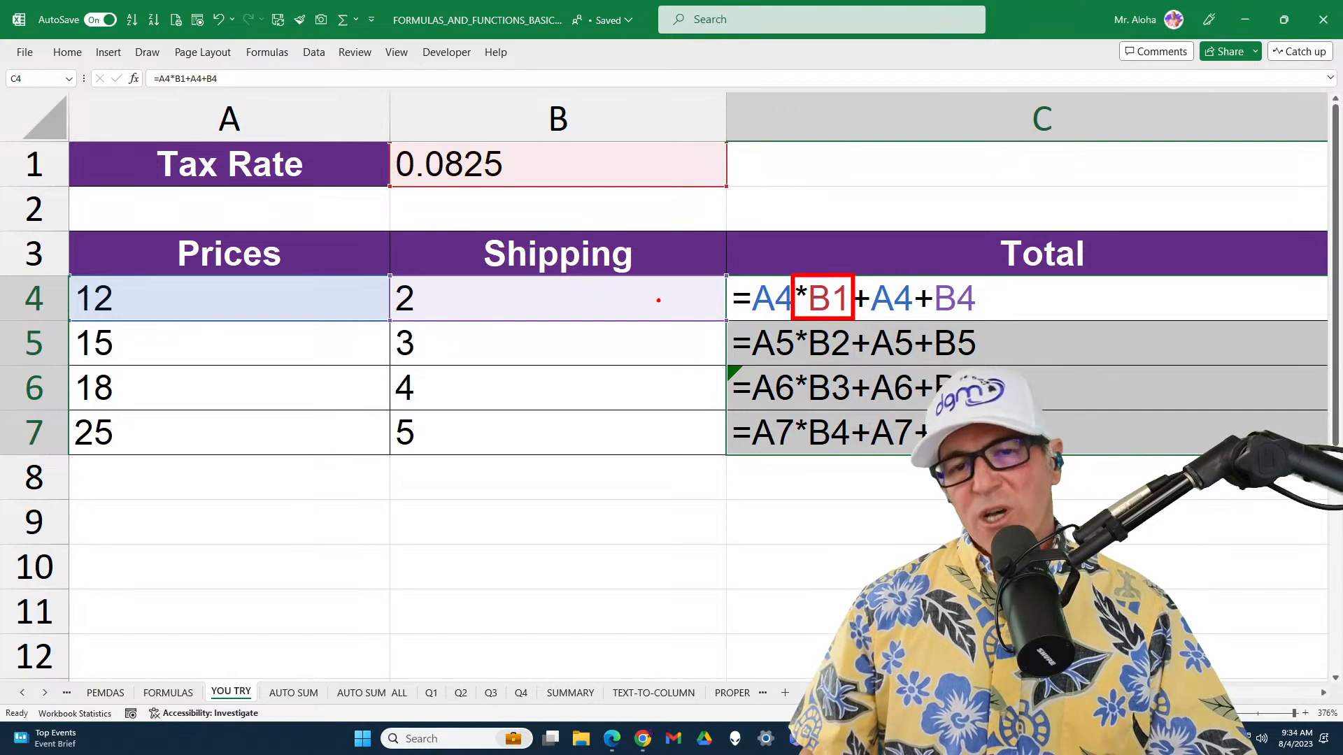
mouse_move(373, 125)
mouse_down()
mouse_move(742, 205)
mouse_move(726, 168)
mouse_move(788, 163)
mouse_up()
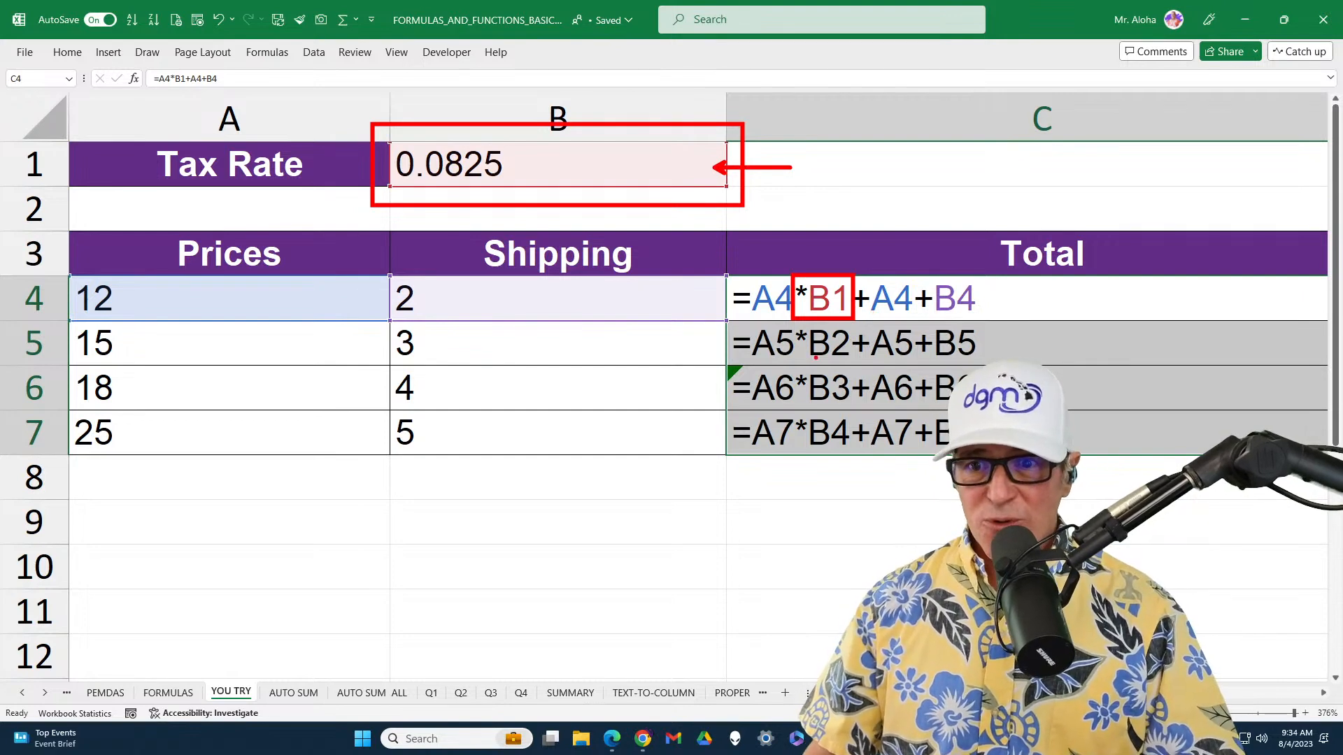
Change the tax rate reference in C5's formula to B1 so it reads =A5*B1+A5+B5
key(Escape)
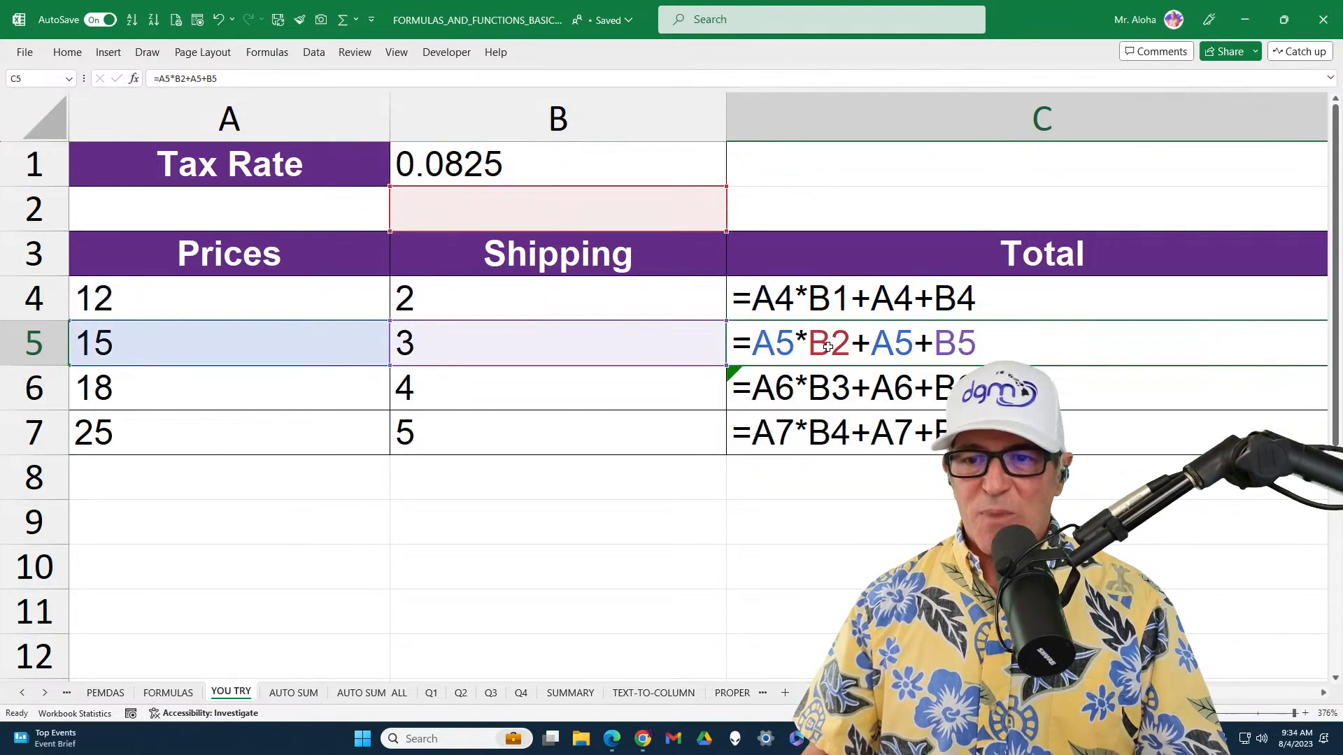
double_click(829, 348)
drag(509, 343, 526, 342)
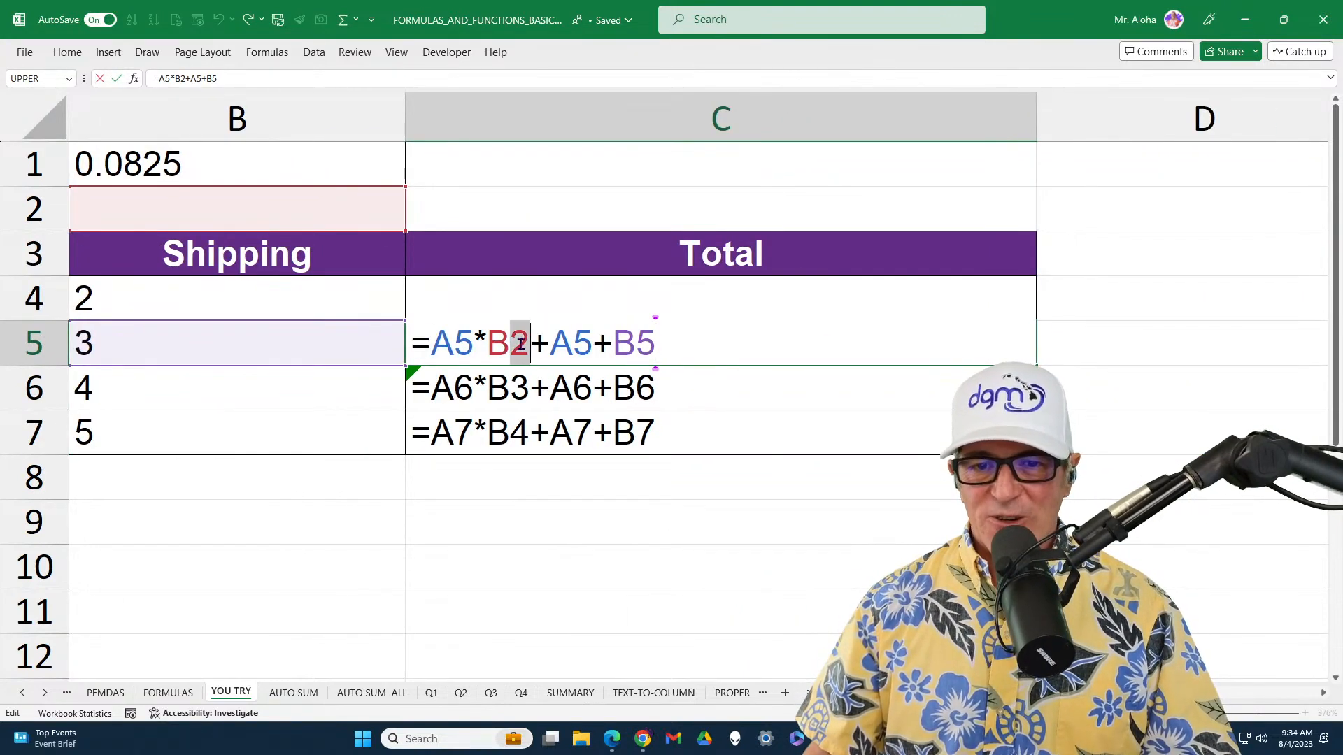
text(1)
key(Return)
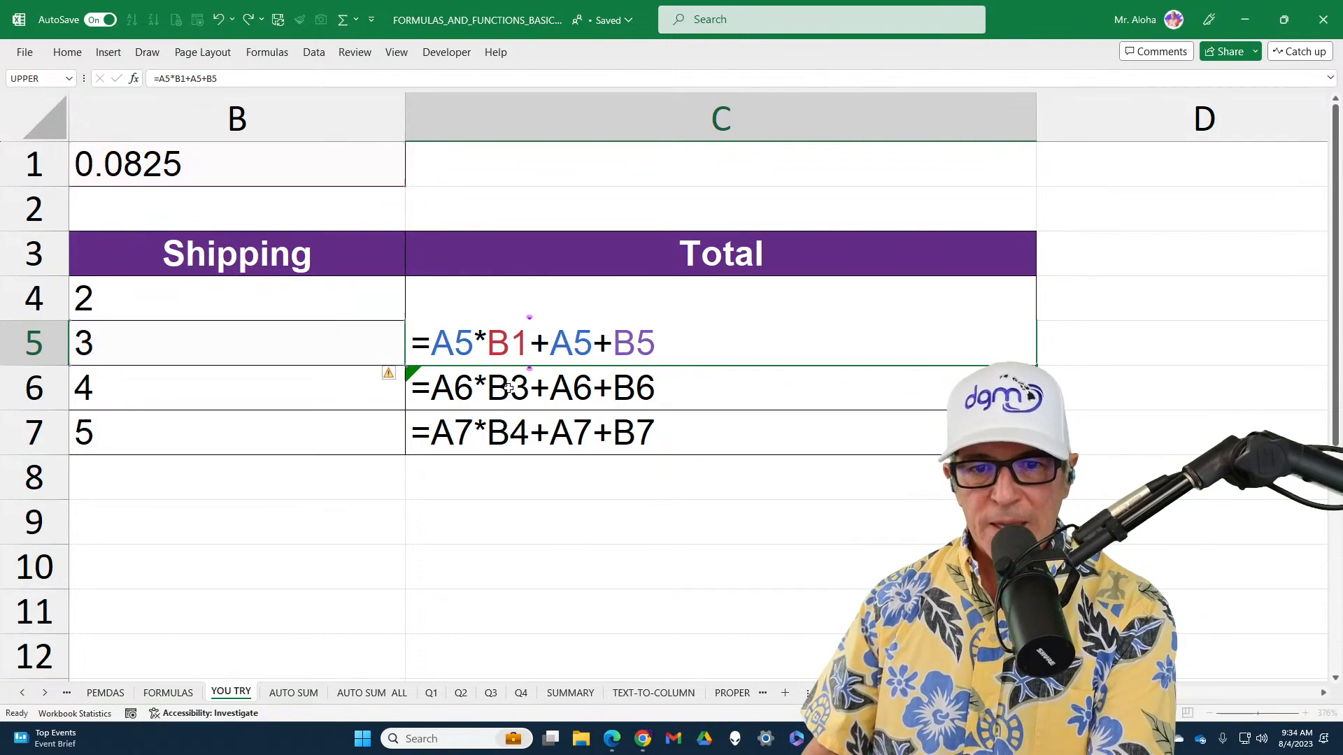
Change the tax rate reference in C6's formula to B1 so it reads =A6*B1+A6+B6
double_click(515, 384)
double_click(521, 388)
click(285, 168)
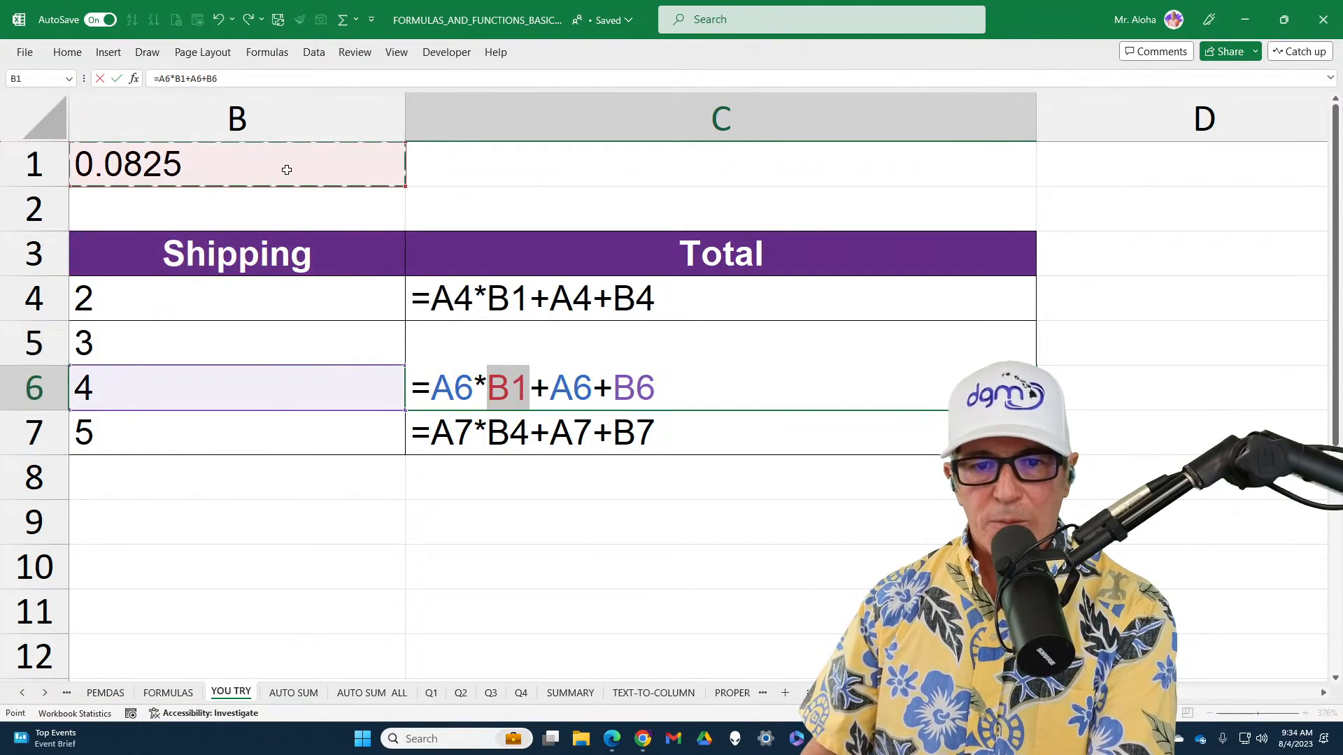
click(508, 433)
double_click(499, 388)
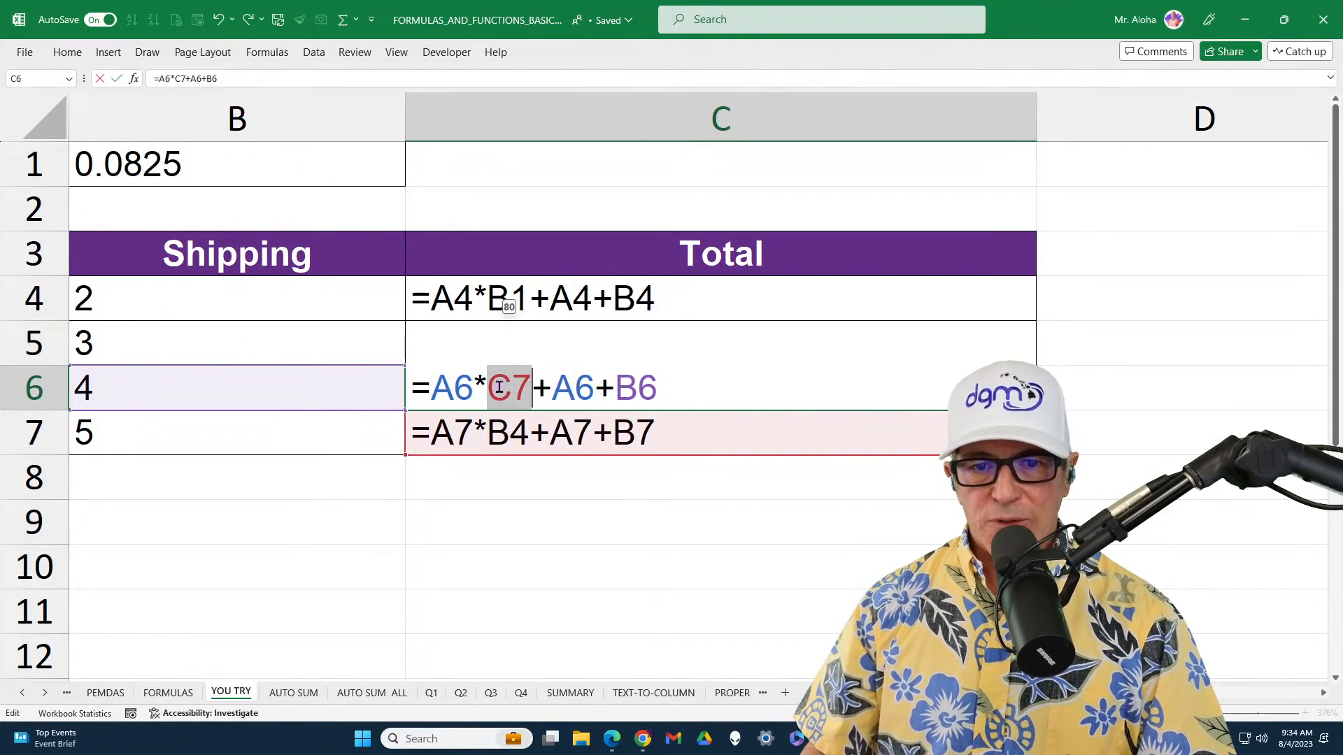
drag(499, 388, 511, 388)
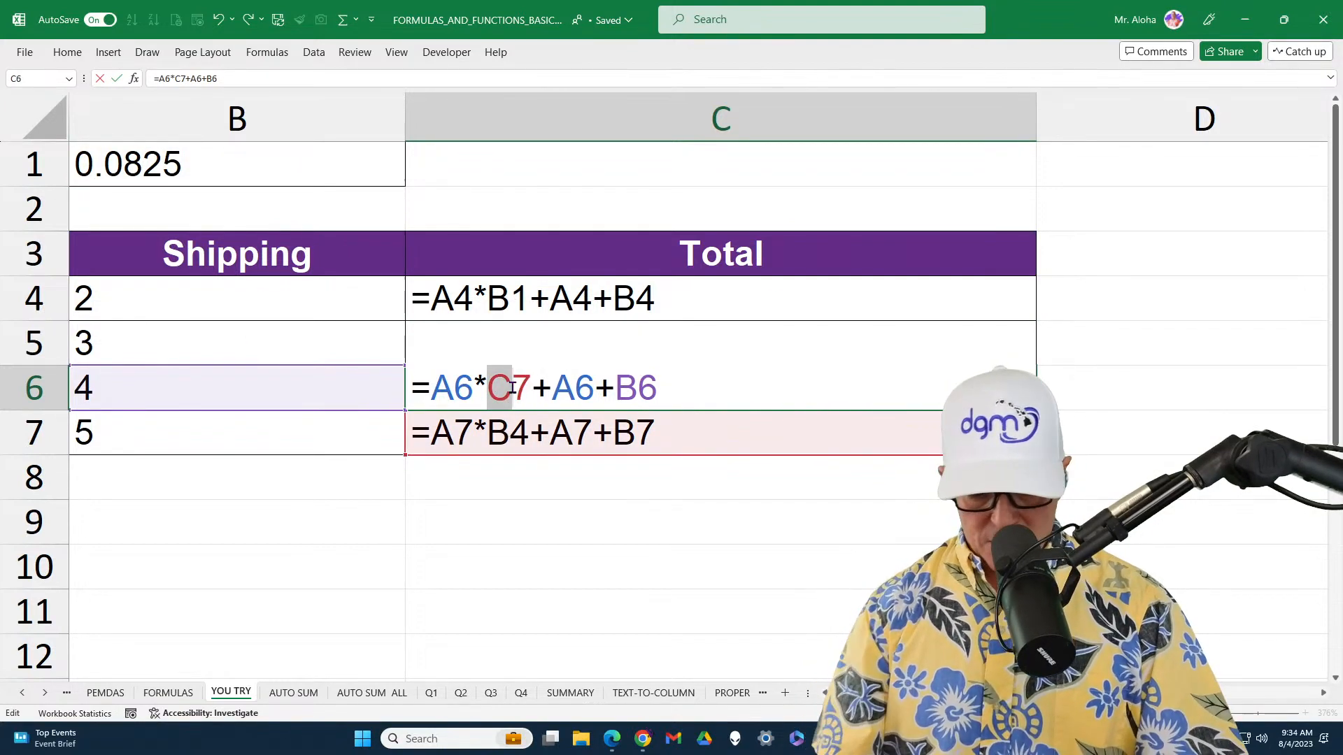
text(B1)
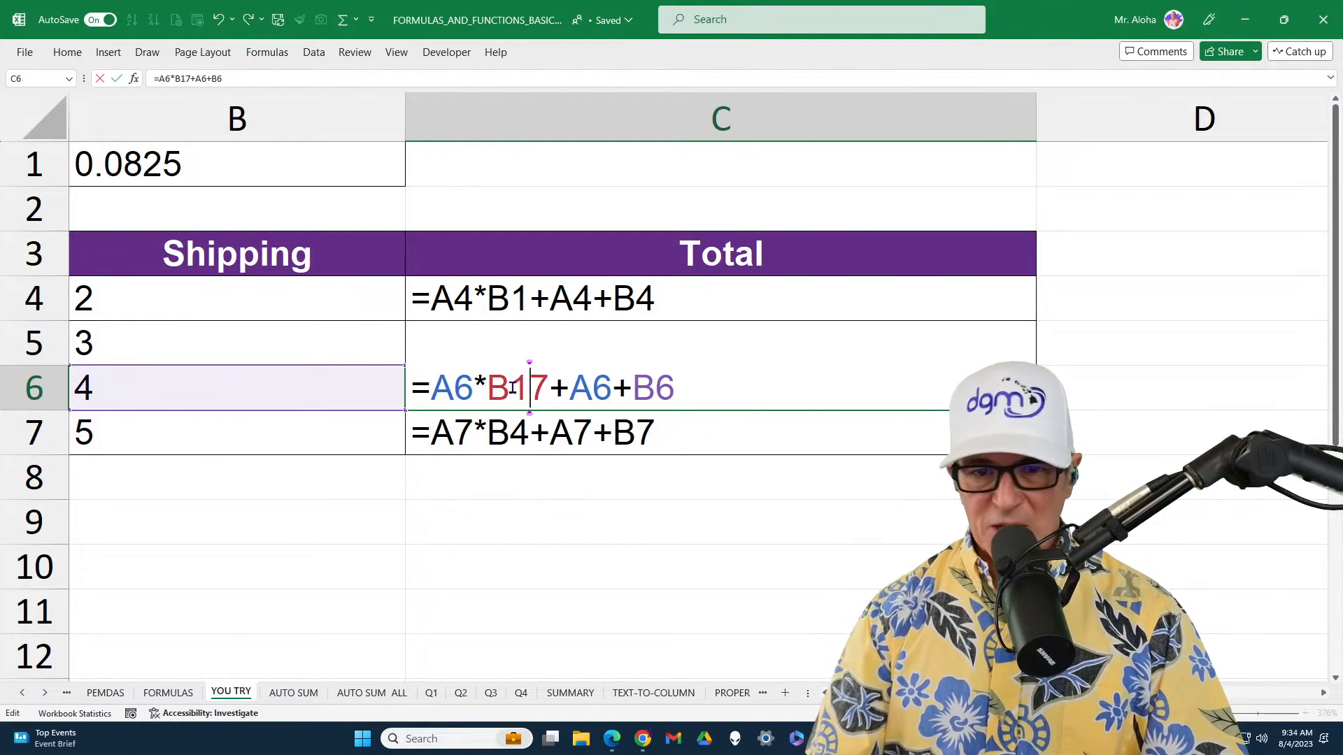
key(Delete)
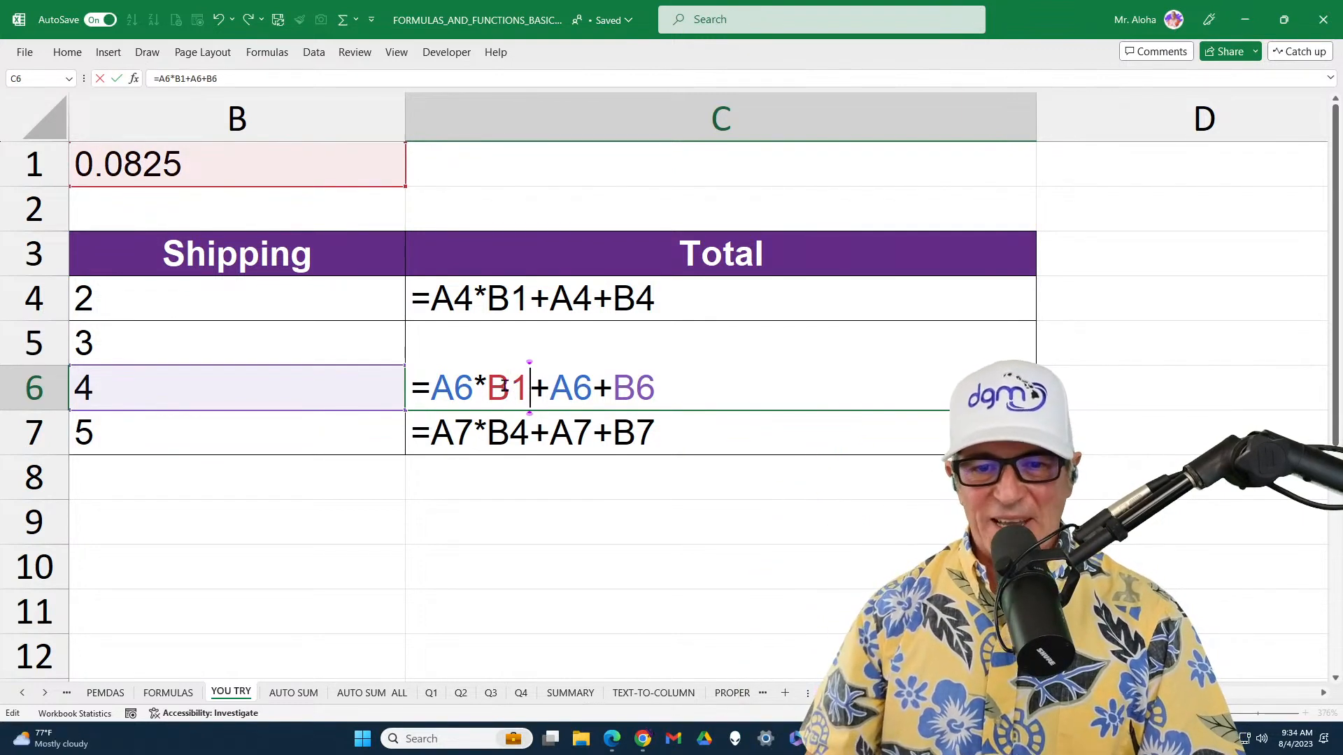
key(Return)
Change the tax rate reference in C7's formula to B1 so it reads =A7*B1+A7+B7
double_click(511, 431)
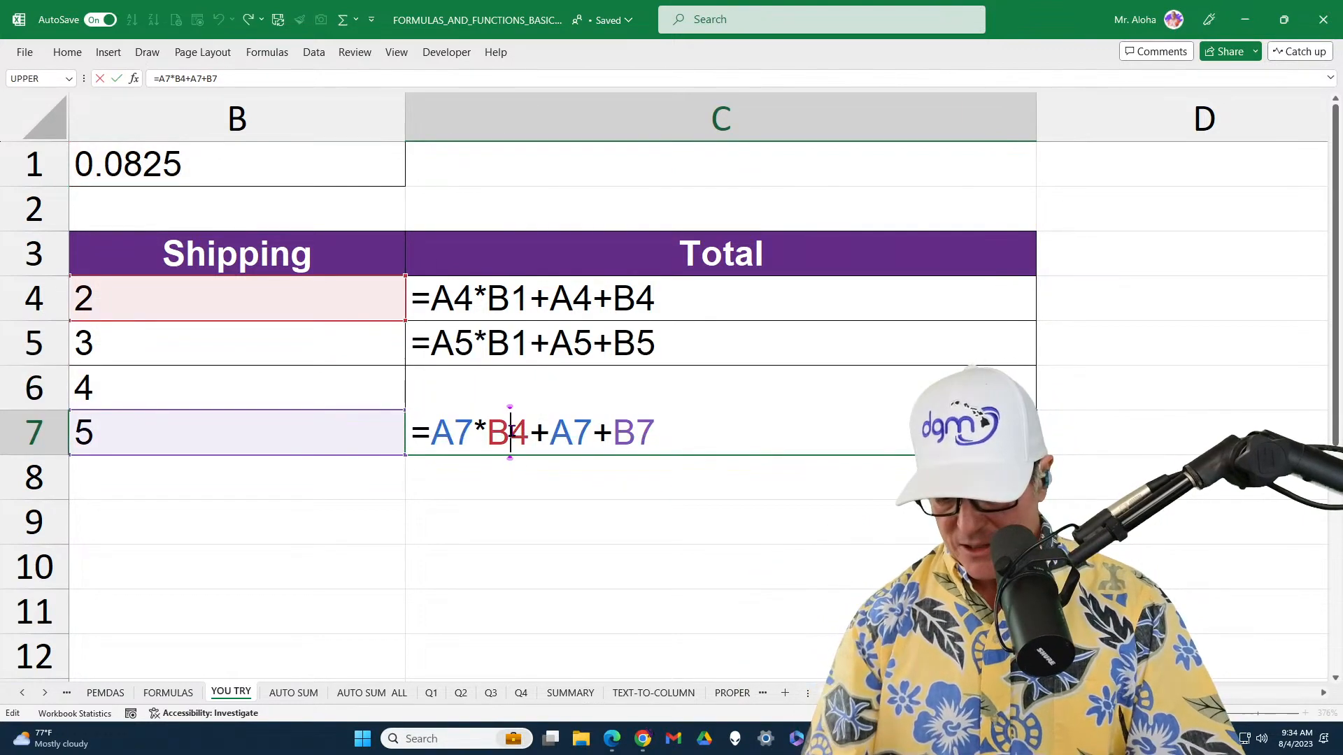
key(Delete)
text(1)
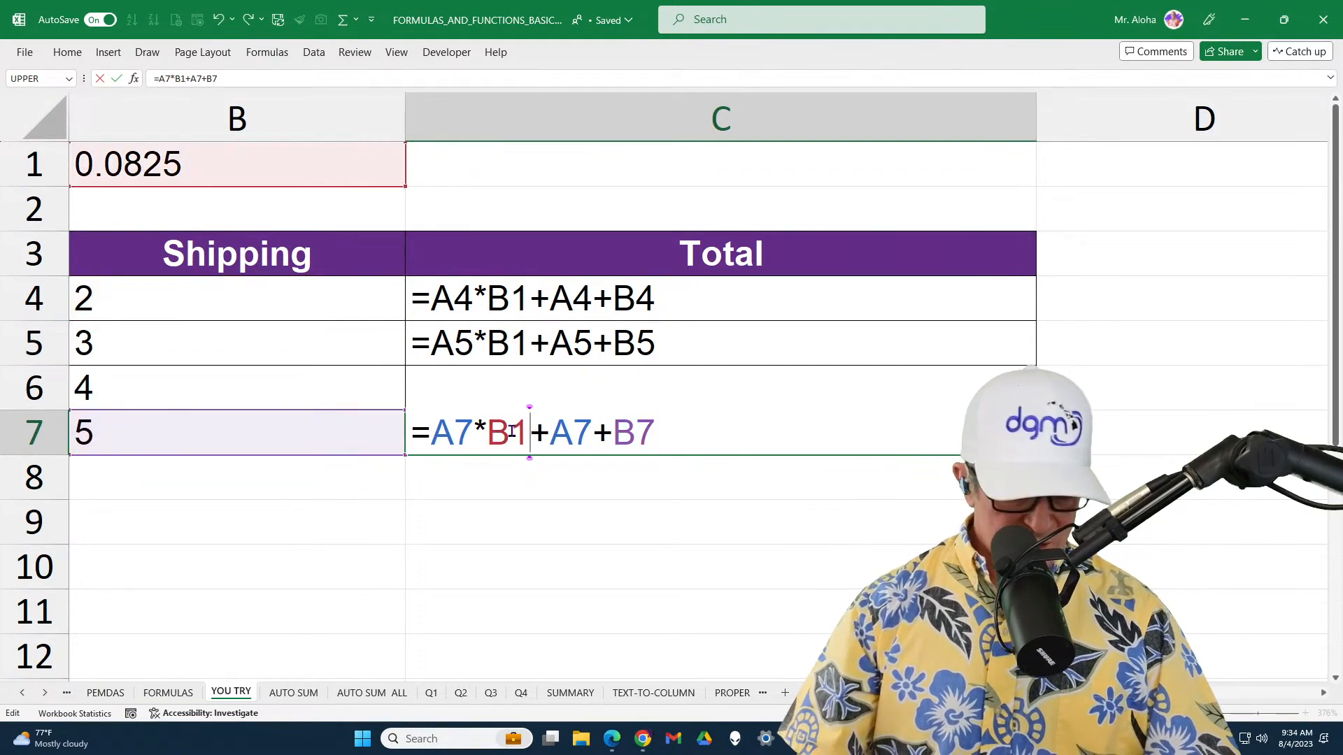
key(Return)
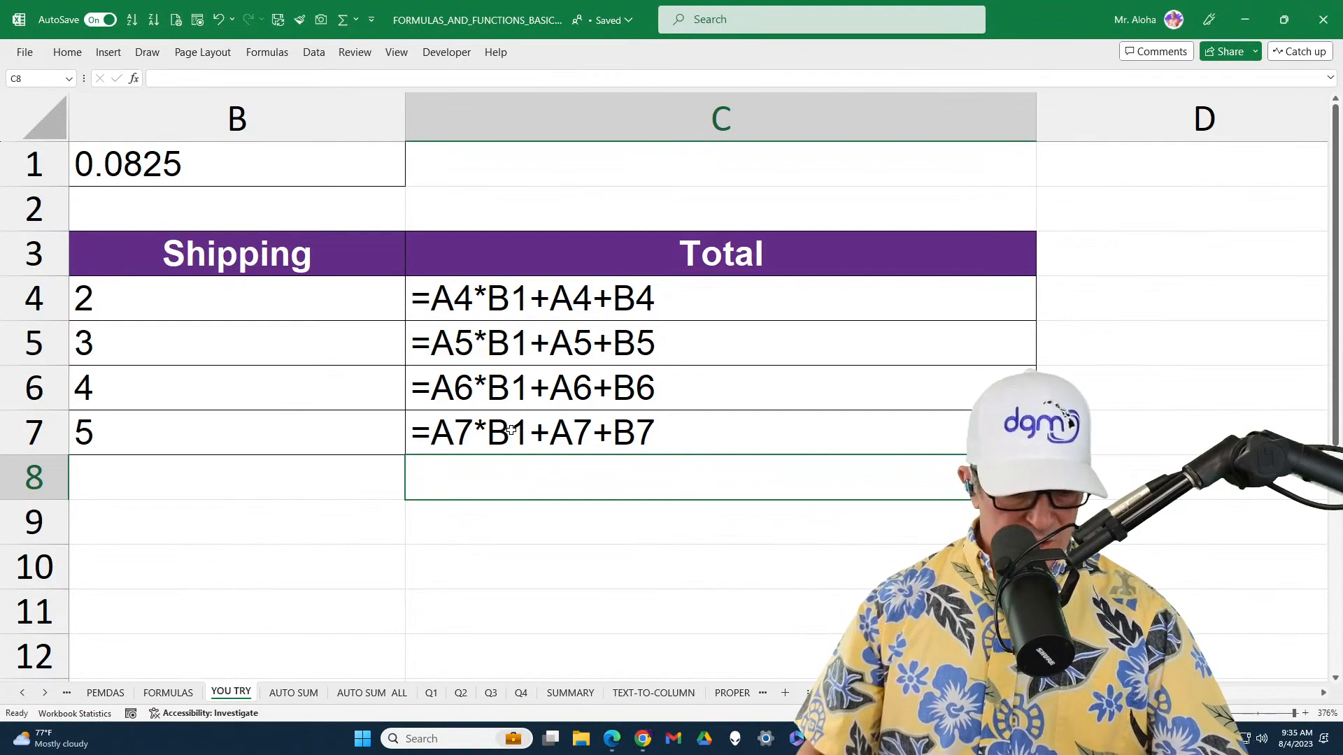
Switch the sheet back to displaying results and select the totals in C4 through C7 for review
key(ctrl+grave)
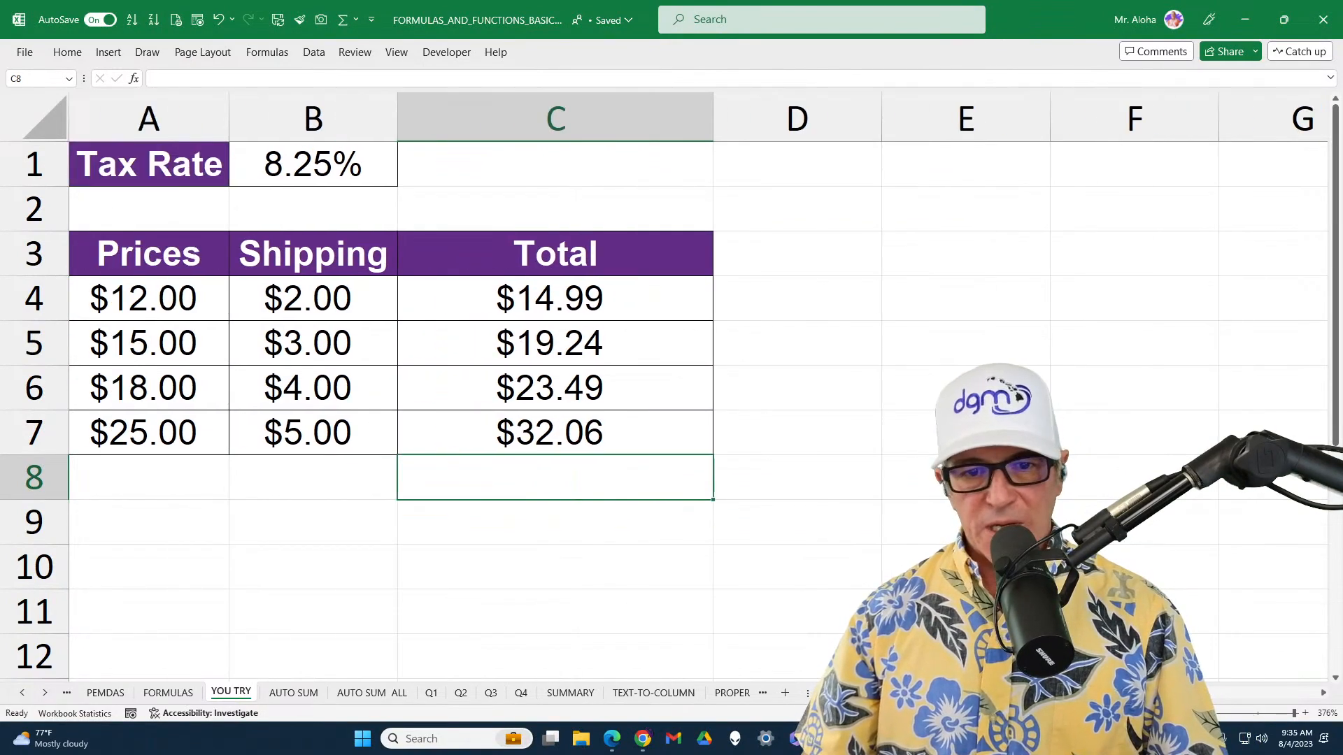
scroll(809, 474, down, 1)
scroll(801, 476, up, 1)
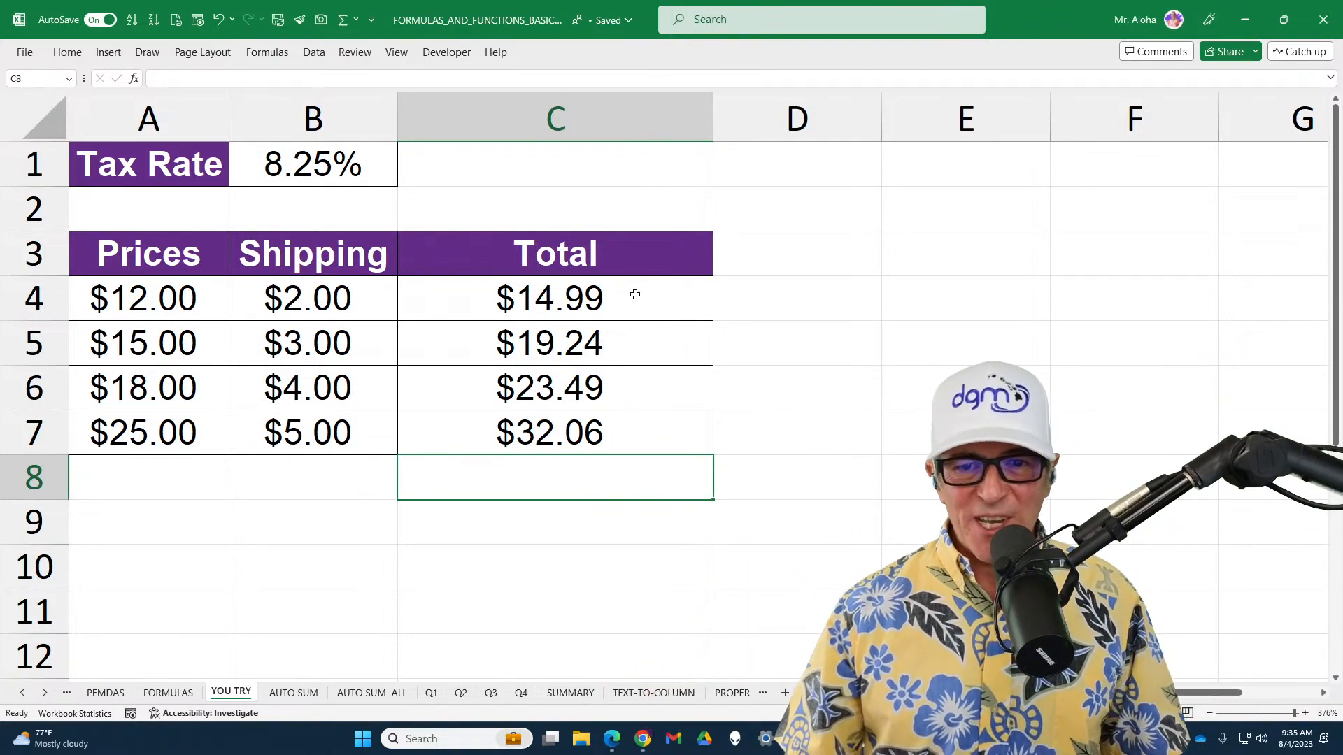
drag(634, 294, 606, 439)
drag(591, 348, 582, 437)
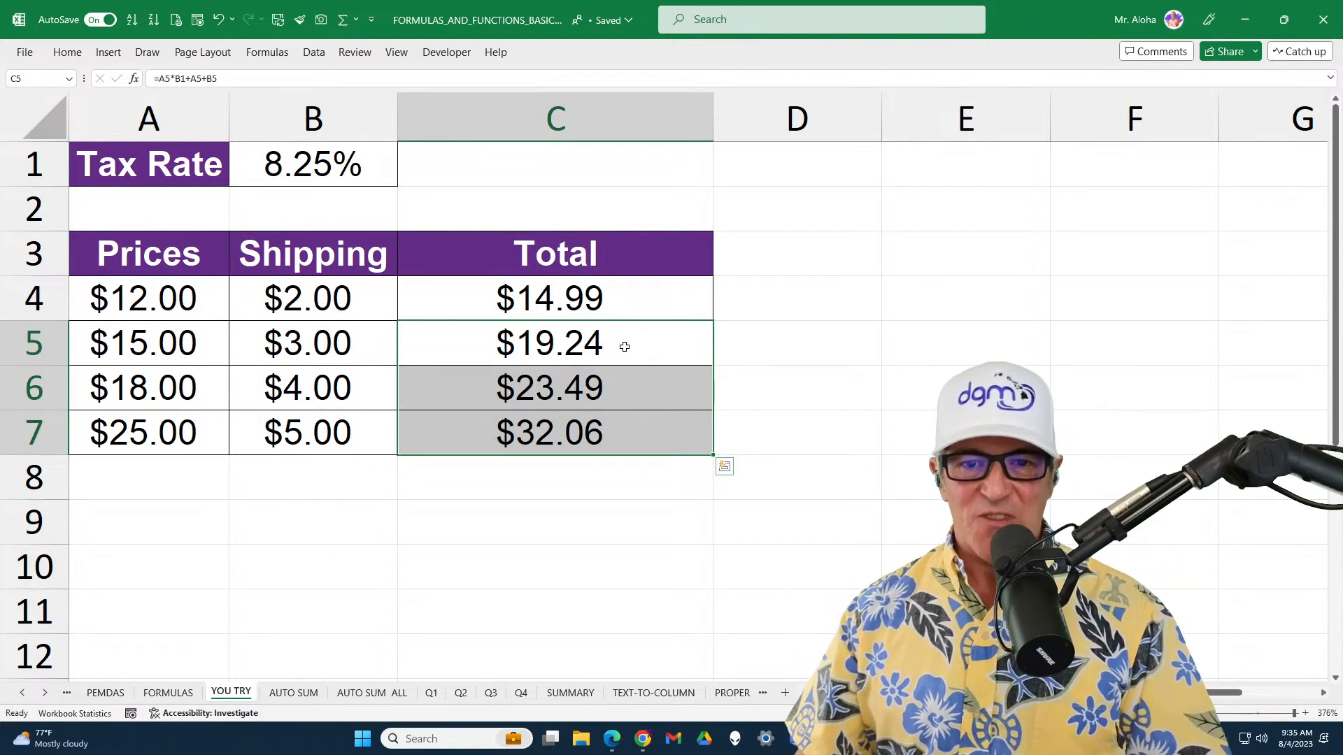
Inspect the cell references in the C5 and C6 formulas and discard any accidental change
double_click(629, 349)
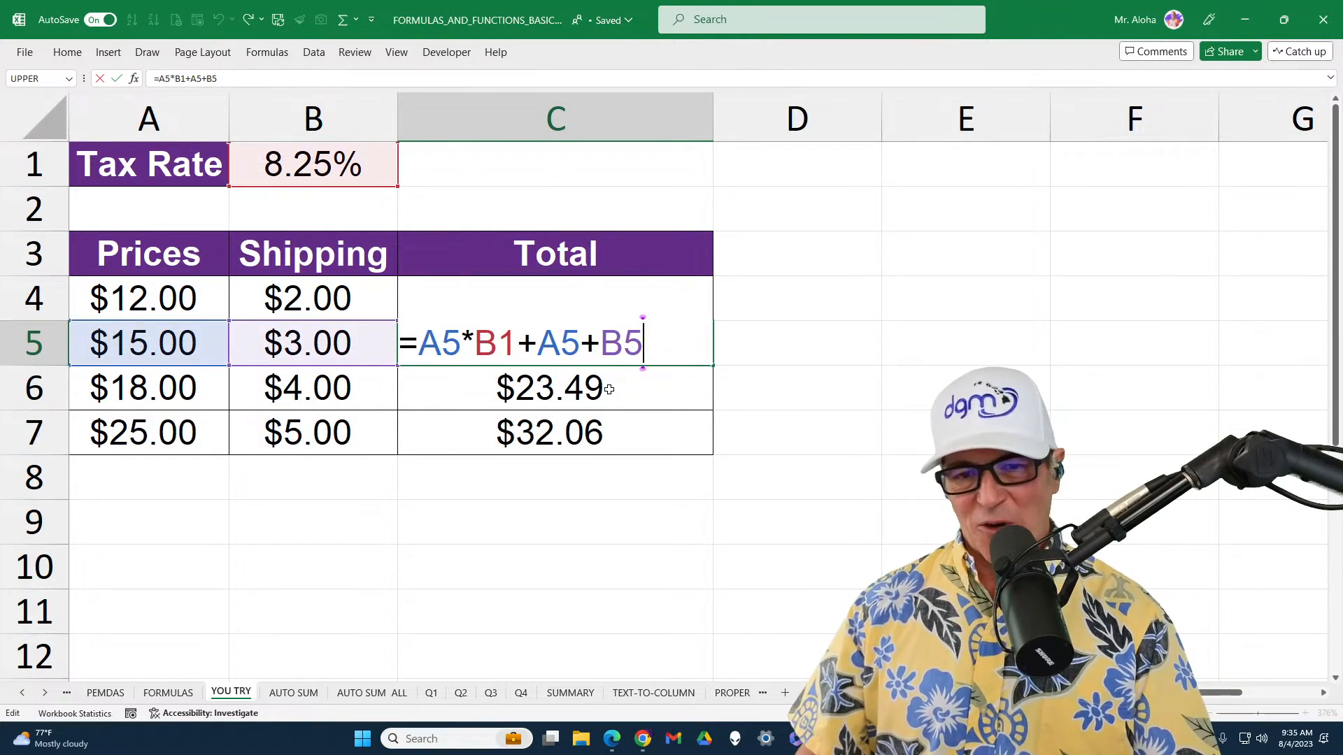
click(609, 389)
double_click(608, 389)
click(625, 431)
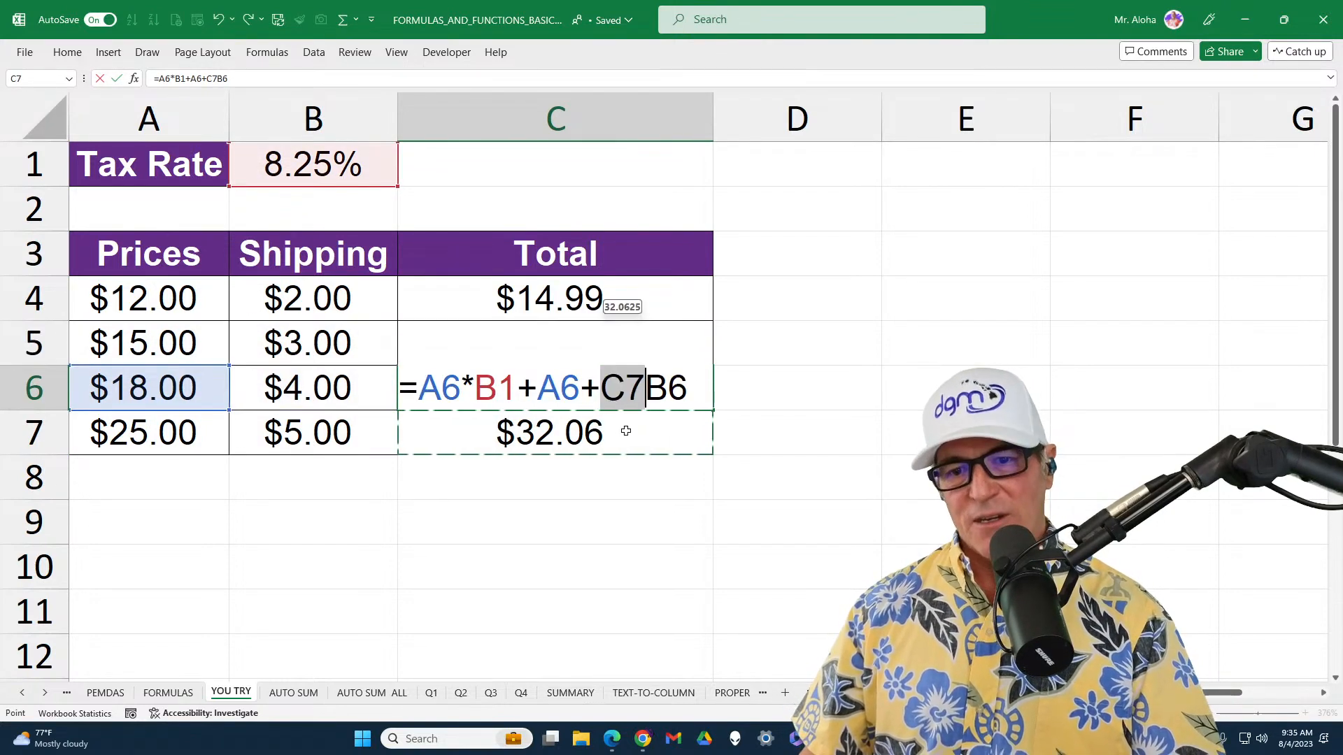
key(Escape)
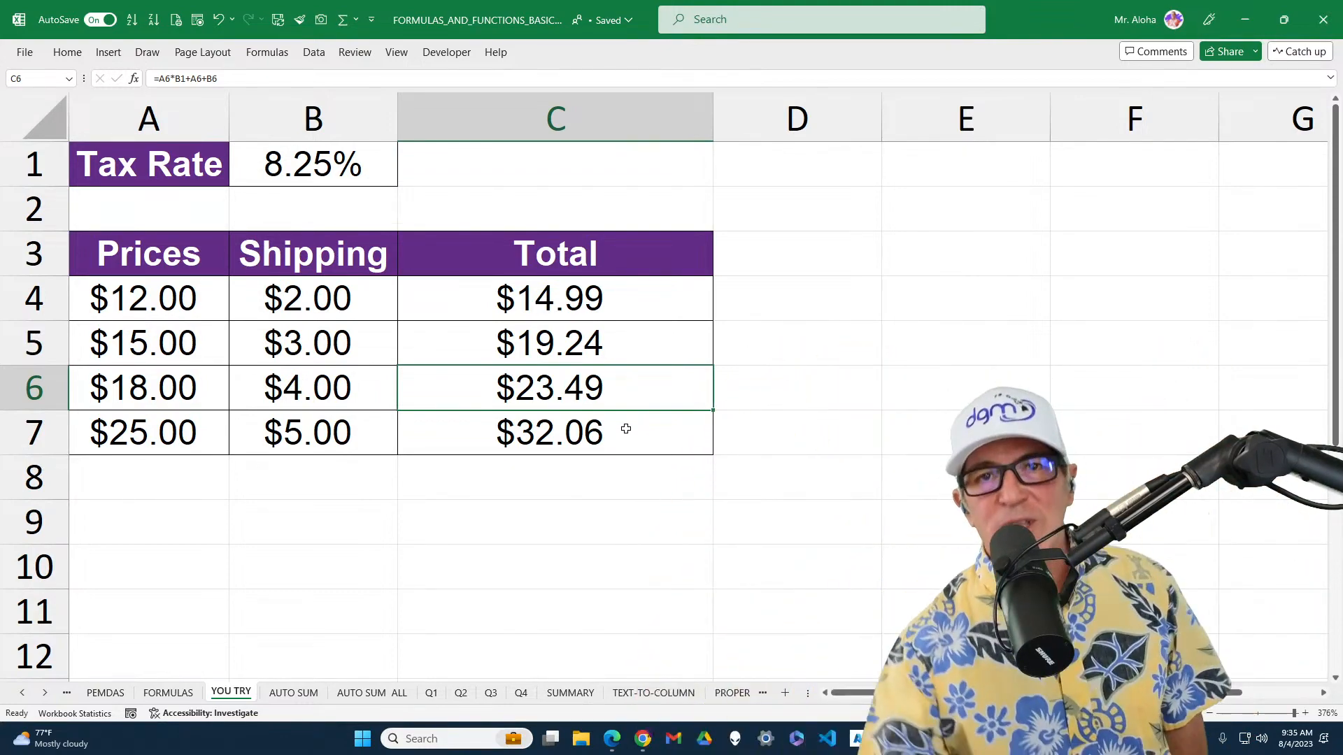
Undo the manual tax rate reference edits in C5, C6 and C7
click(581, 324)
key(ctrl+z)
key(ctrl+z)
key(ctrl+z)
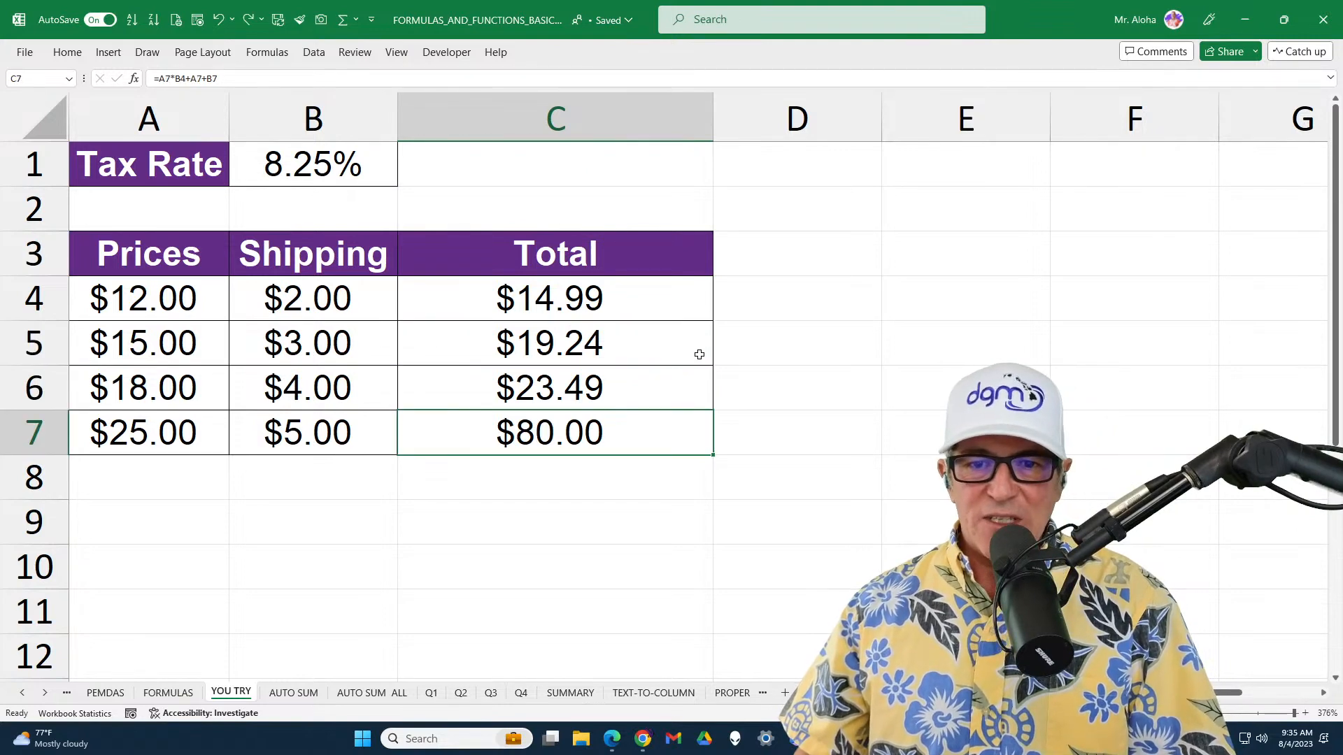
Make the tax rate reference in C4 absolute as =A4*$B$1+A4+B4 and copy the formula down through C7
double_click(572, 299)
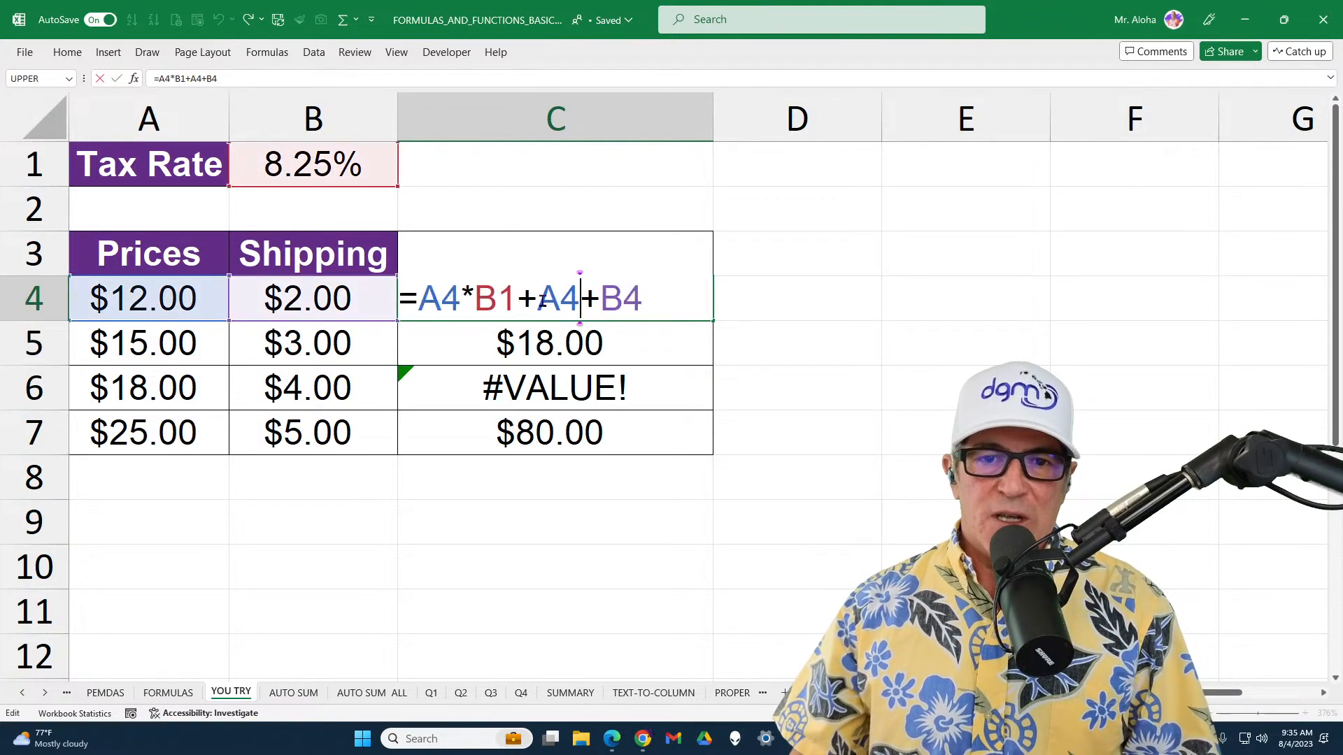
drag(477, 297, 510, 298)
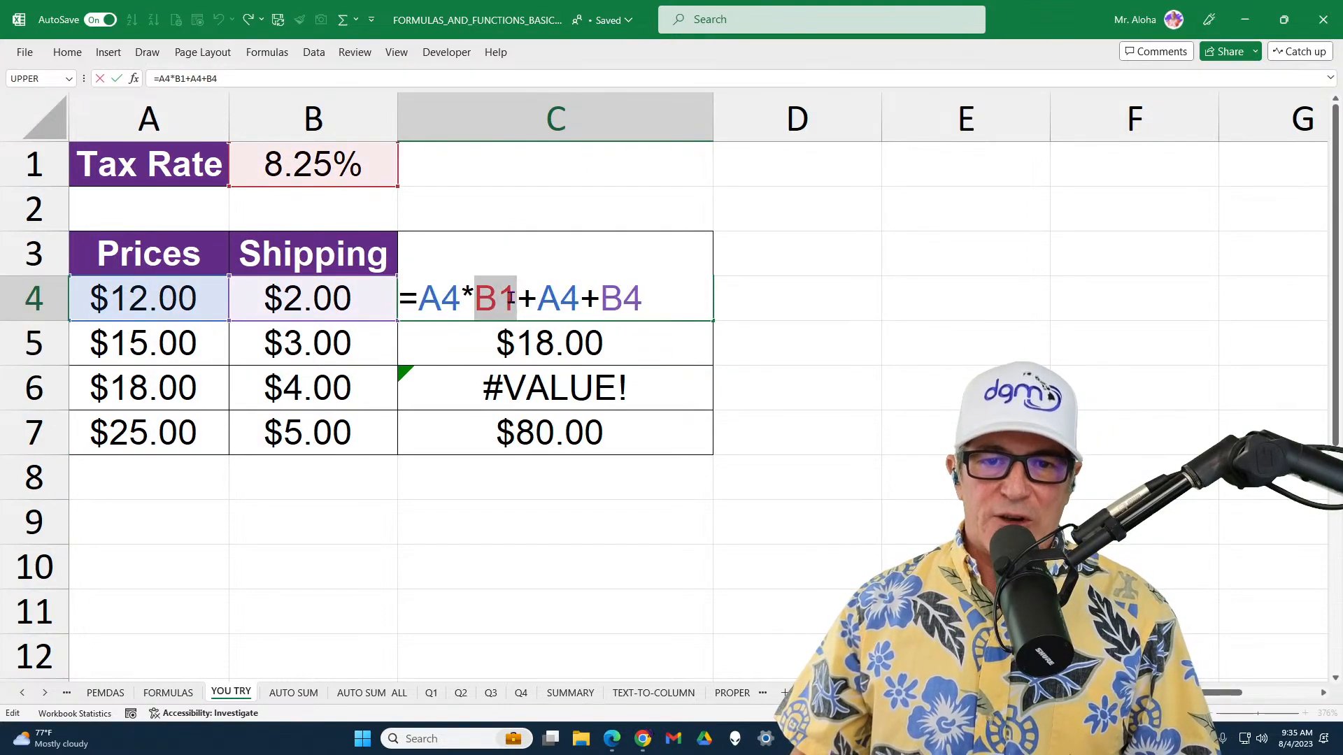
key(F4)
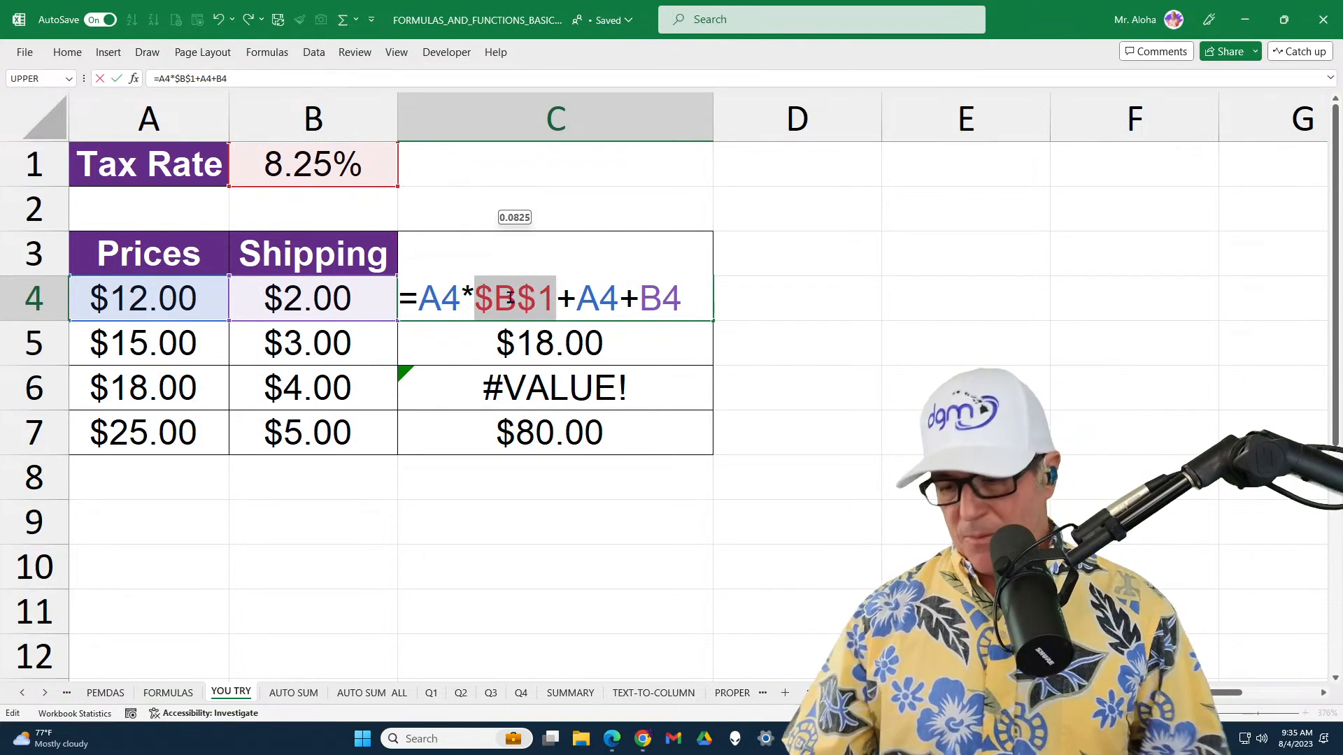
key(Return)
click(510, 297)
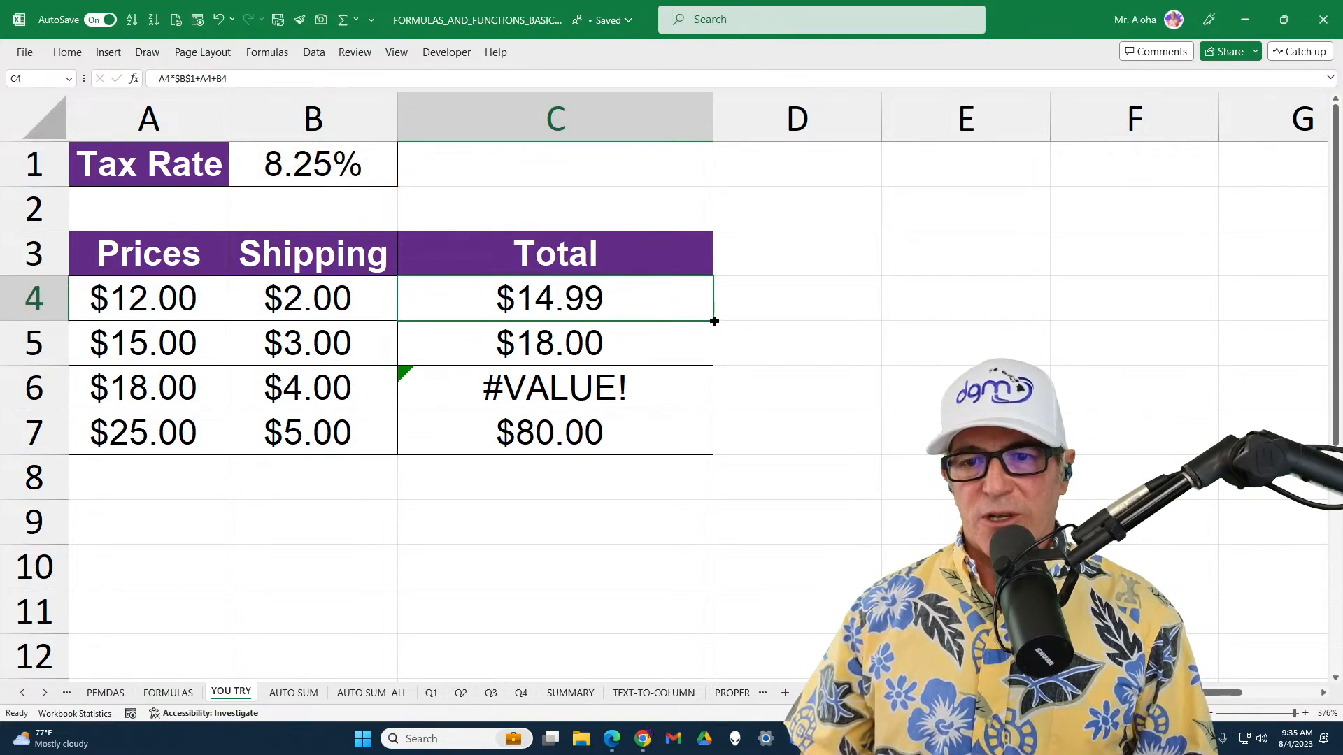
double_click(713, 321)
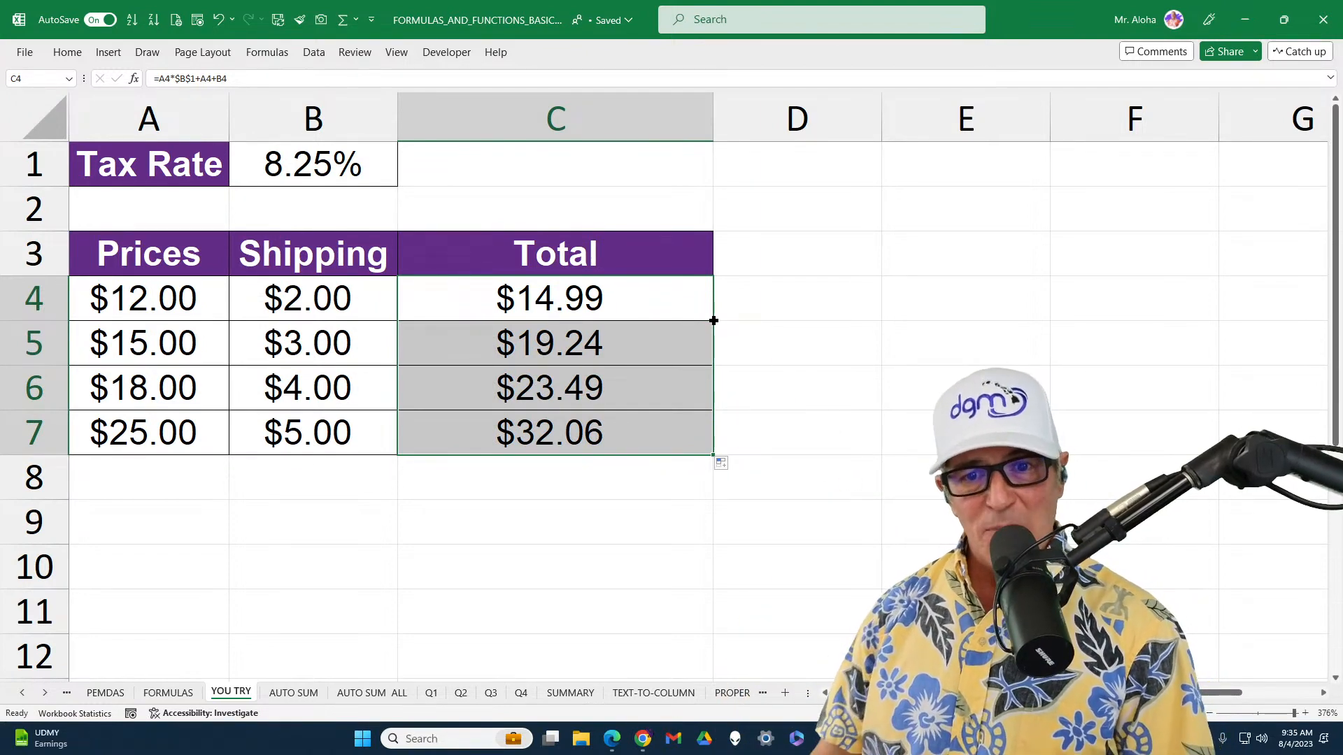
Clear the totals from C4 through C7 and build the formula =A4*B1+A4+B4 in C4
key(Delete)
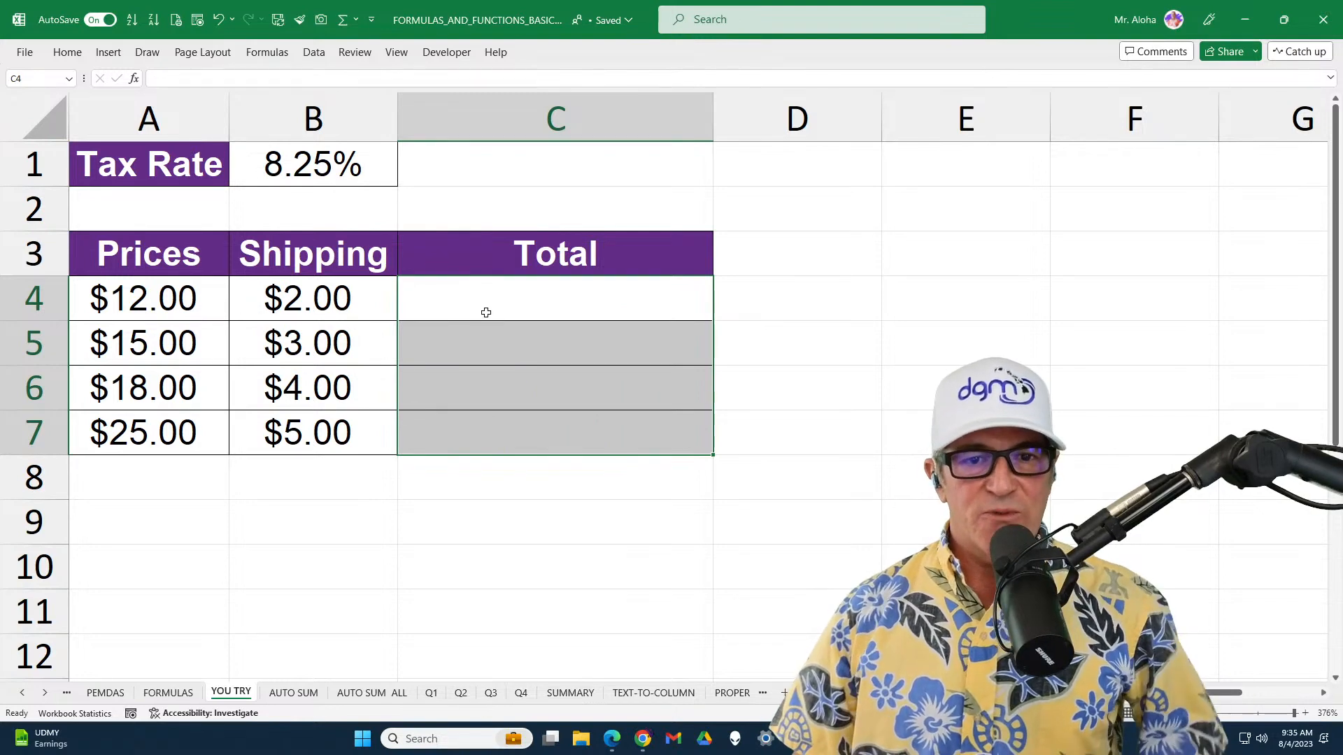
click(506, 293)
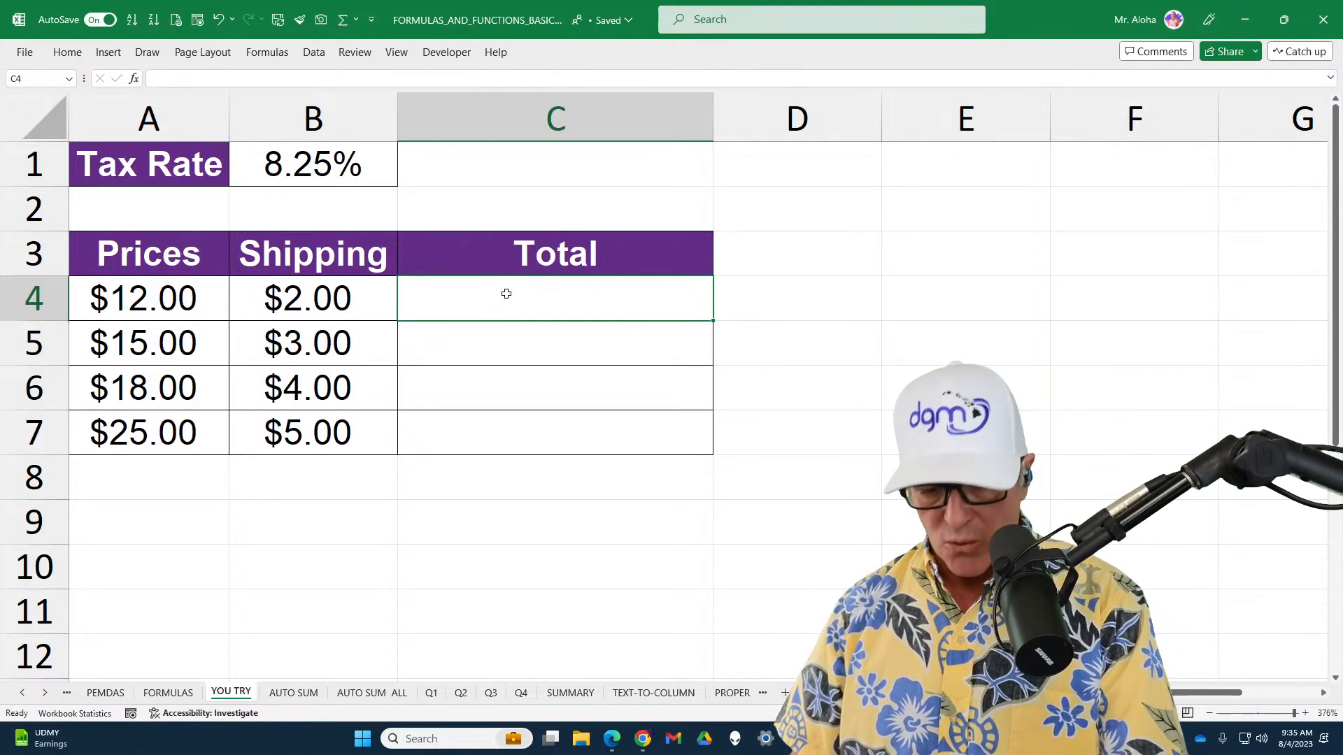
text(=)
click(176, 309)
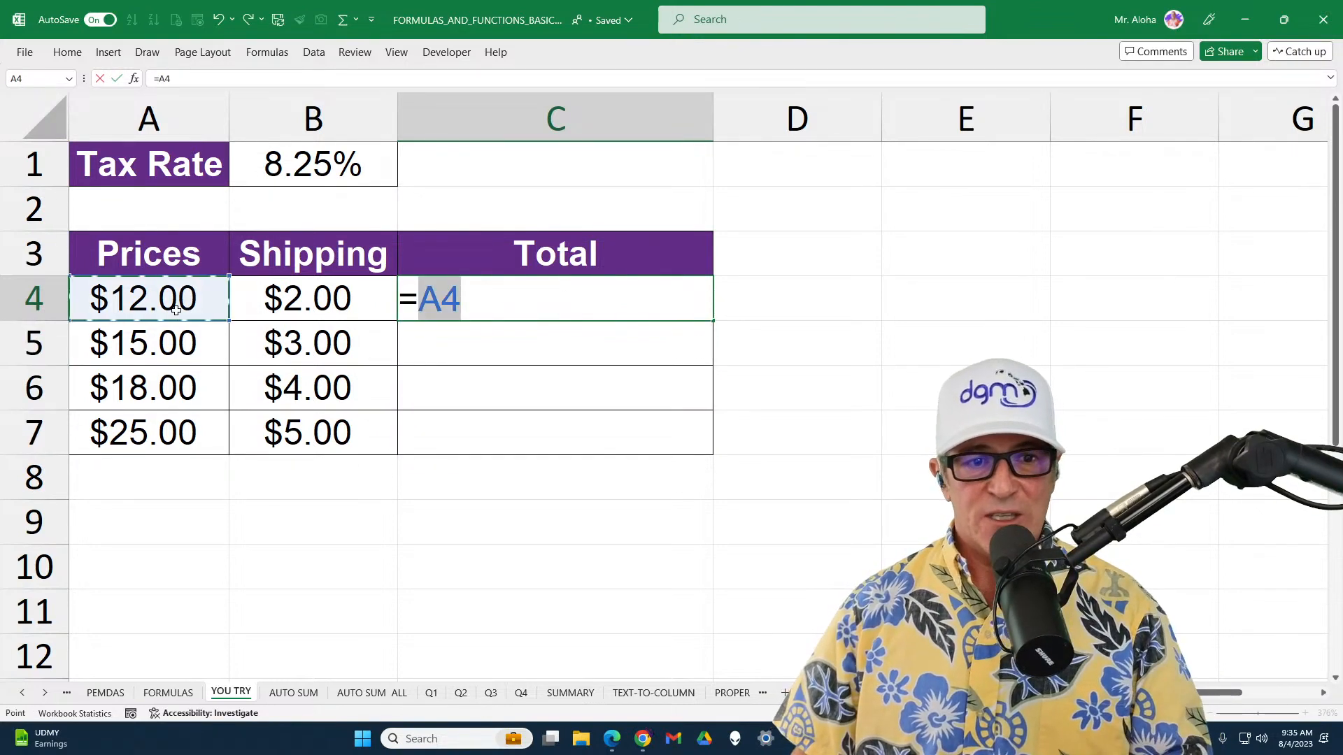
text(*)
click(302, 169)
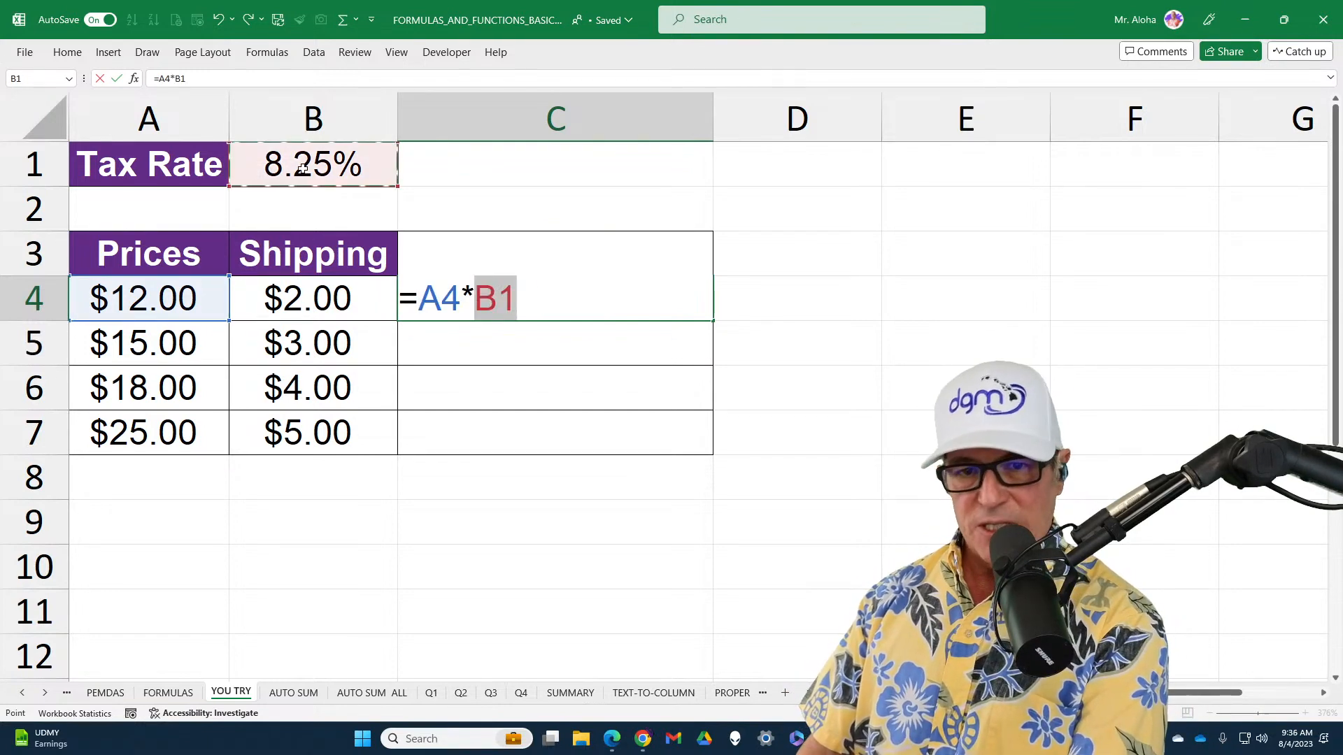
text(+)
click(187, 295)
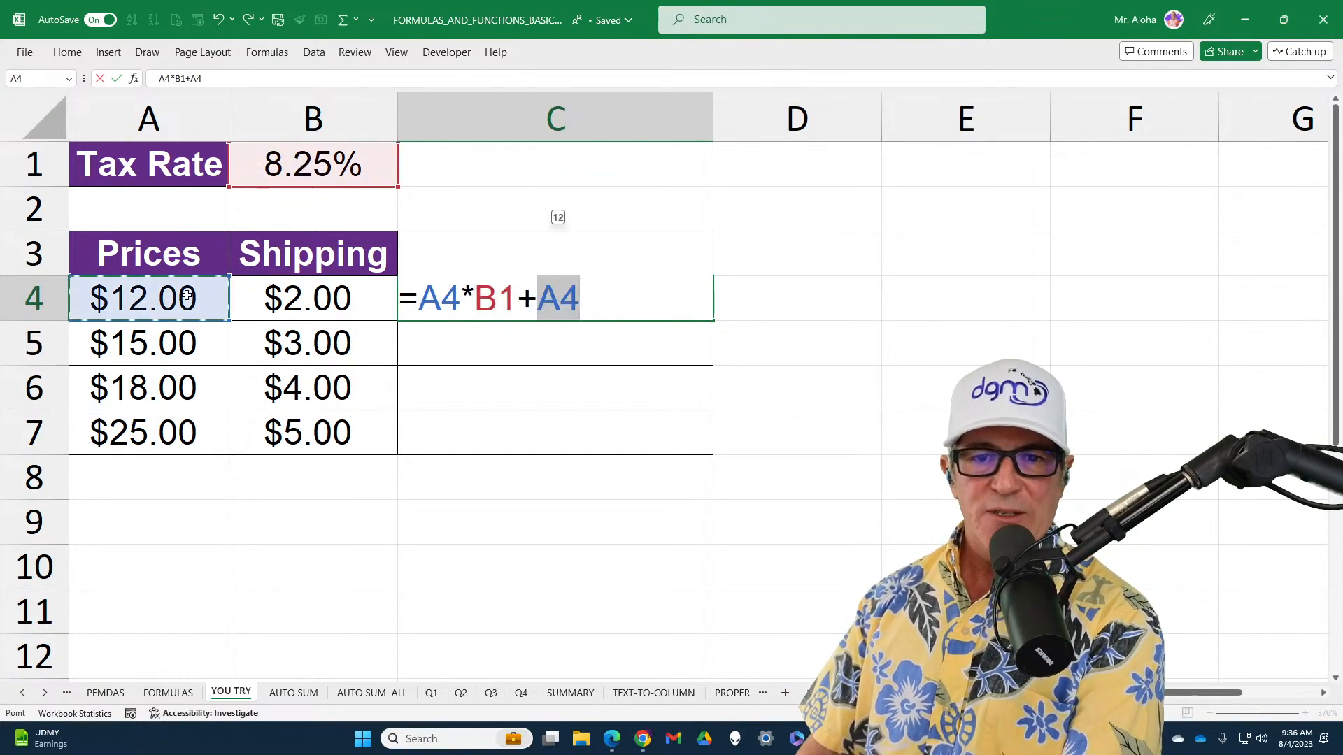
text(+)
click(295, 295)
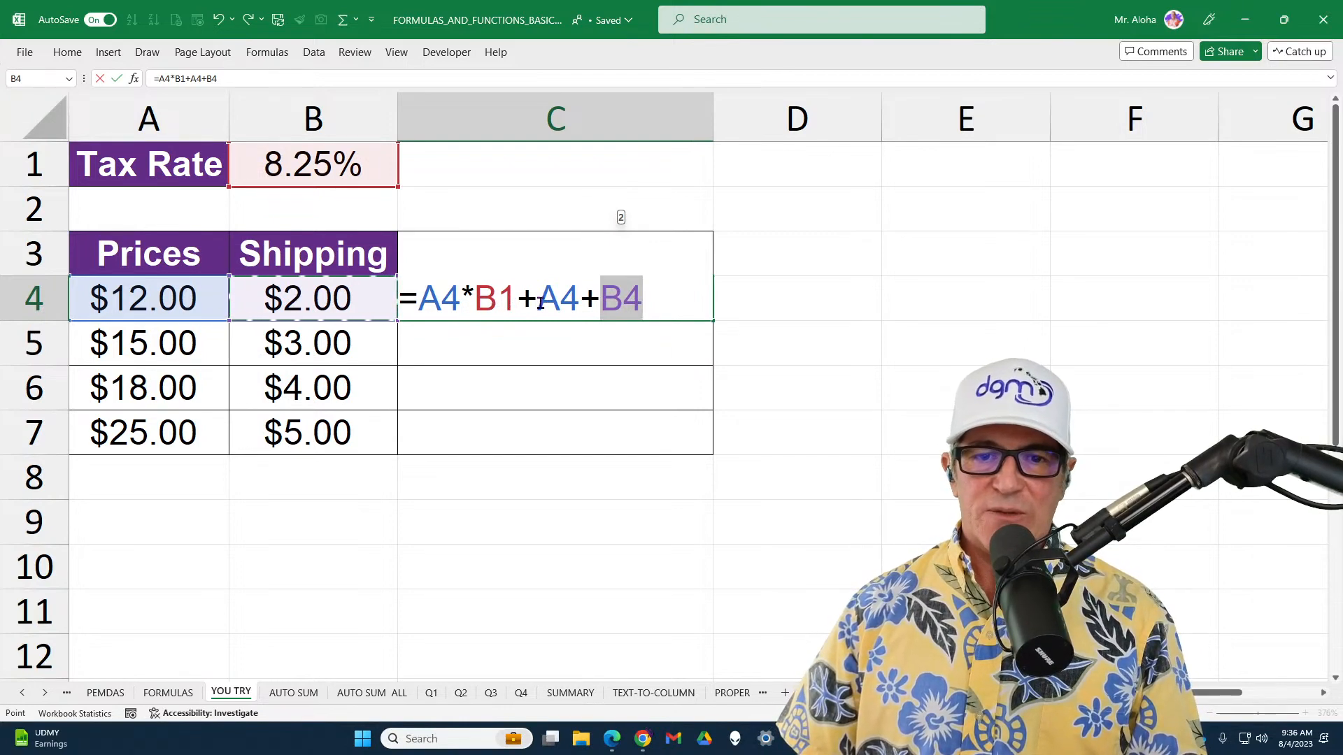
Shorten the C4 formula to the tax part and lock the tax rate's column so it reads =A4*$B1
drag(517, 299, 642, 300)
key(BackSpace)
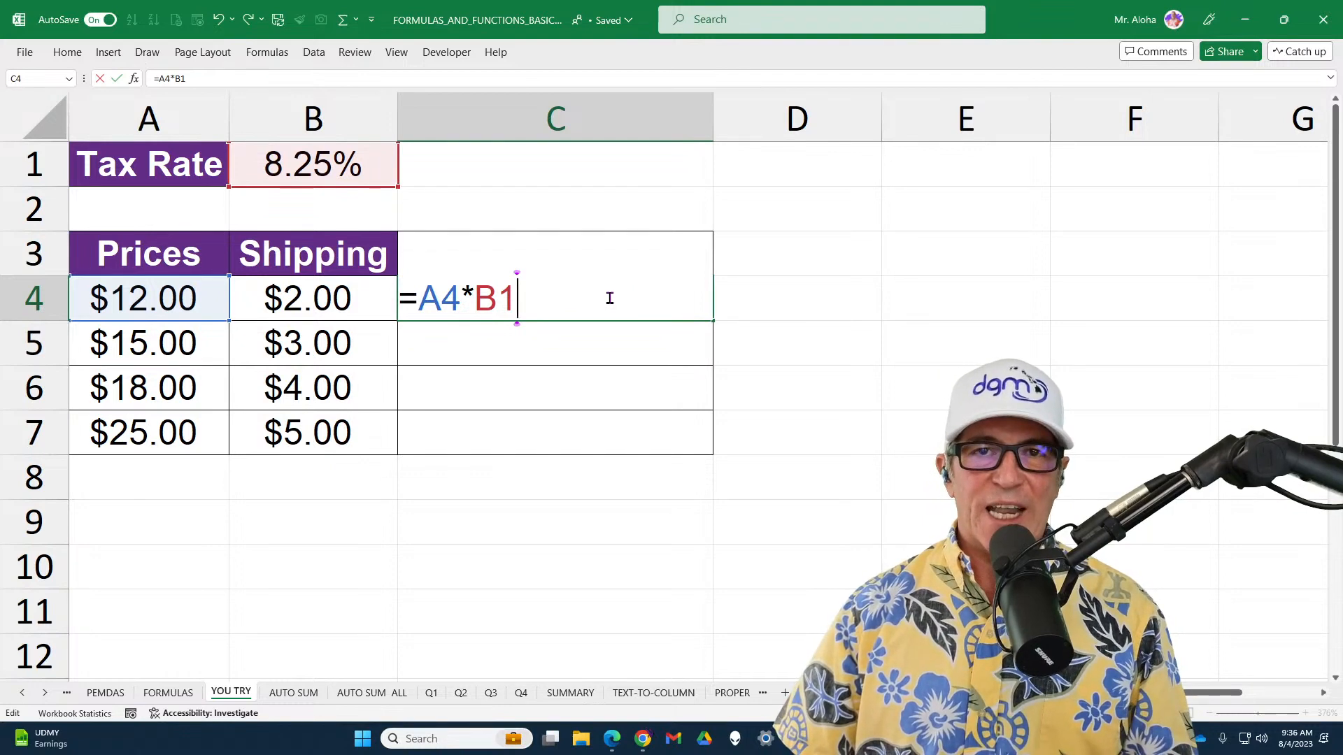
click(477, 299)
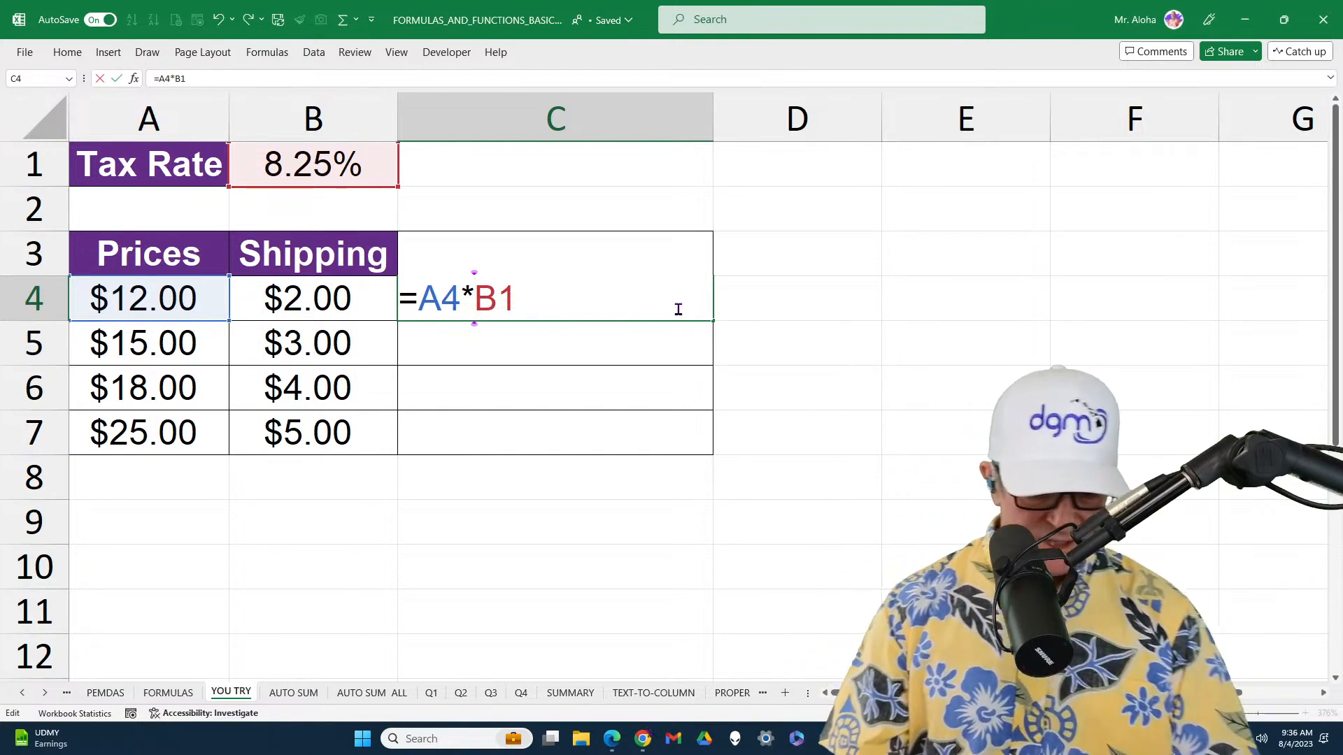
text($)
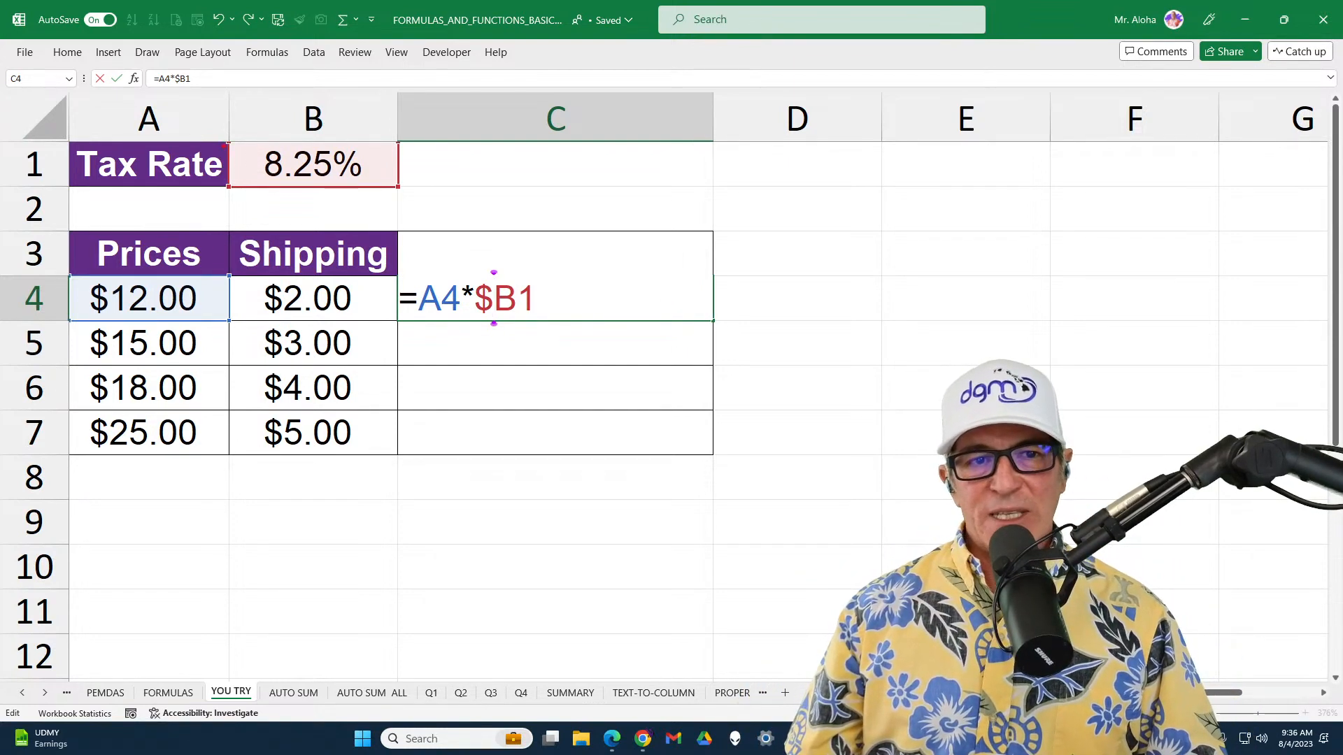
Mark the tax rate cell B1 with a box and annotate the $B1 reference in C4, undoing the last mark
mouse_move(220, 137)
mouse_down()
mouse_move(357, 150)
mouse_move(398, 176)
mouse_move(404, 713)
mouse_move(410, 178)
mouse_move(386, 503)
mouse_move(400, 684)
mouse_move(411, 186)
mouse_move(380, 495)
mouse_move(412, 679)
mouse_move(392, 144)
mouse_move(389, 677)
mouse_move(407, 497)
mouse_move(399, 187)
mouse_up()
drag(533, 301, 571, 301)
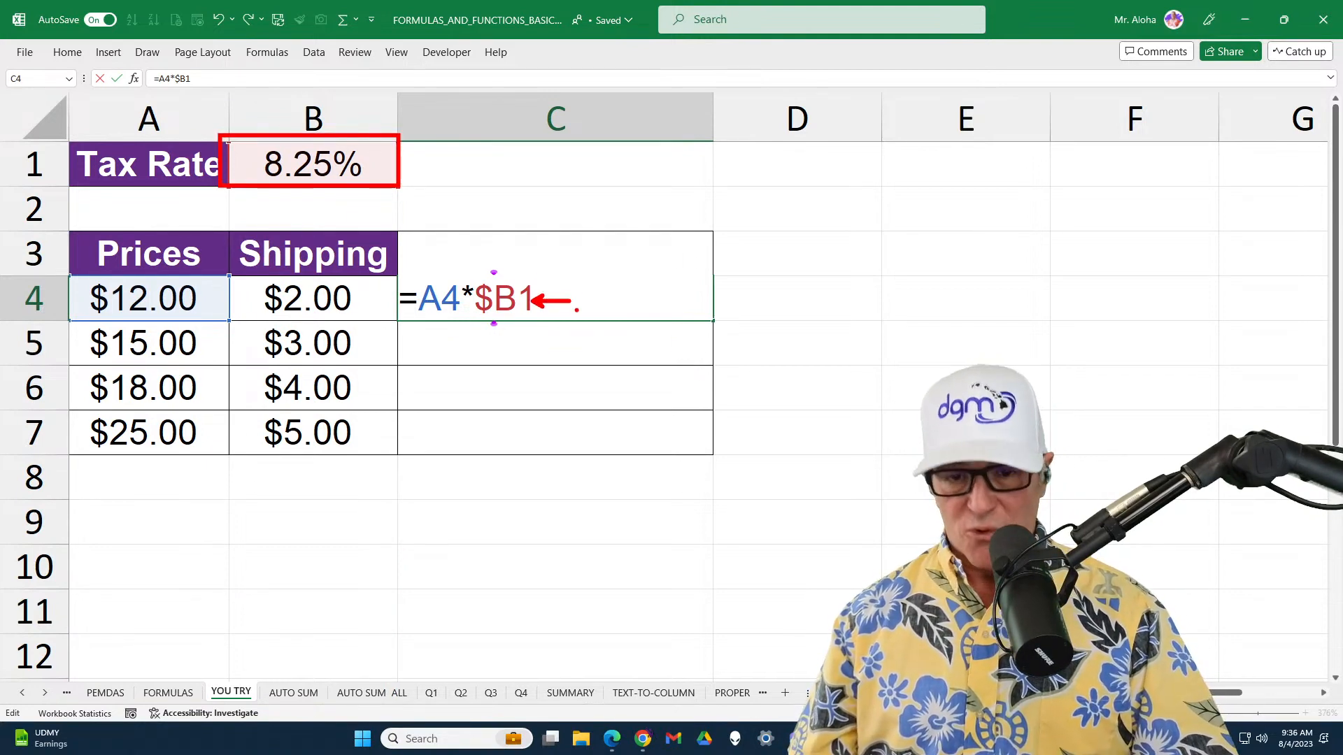
key(ctrl+z)
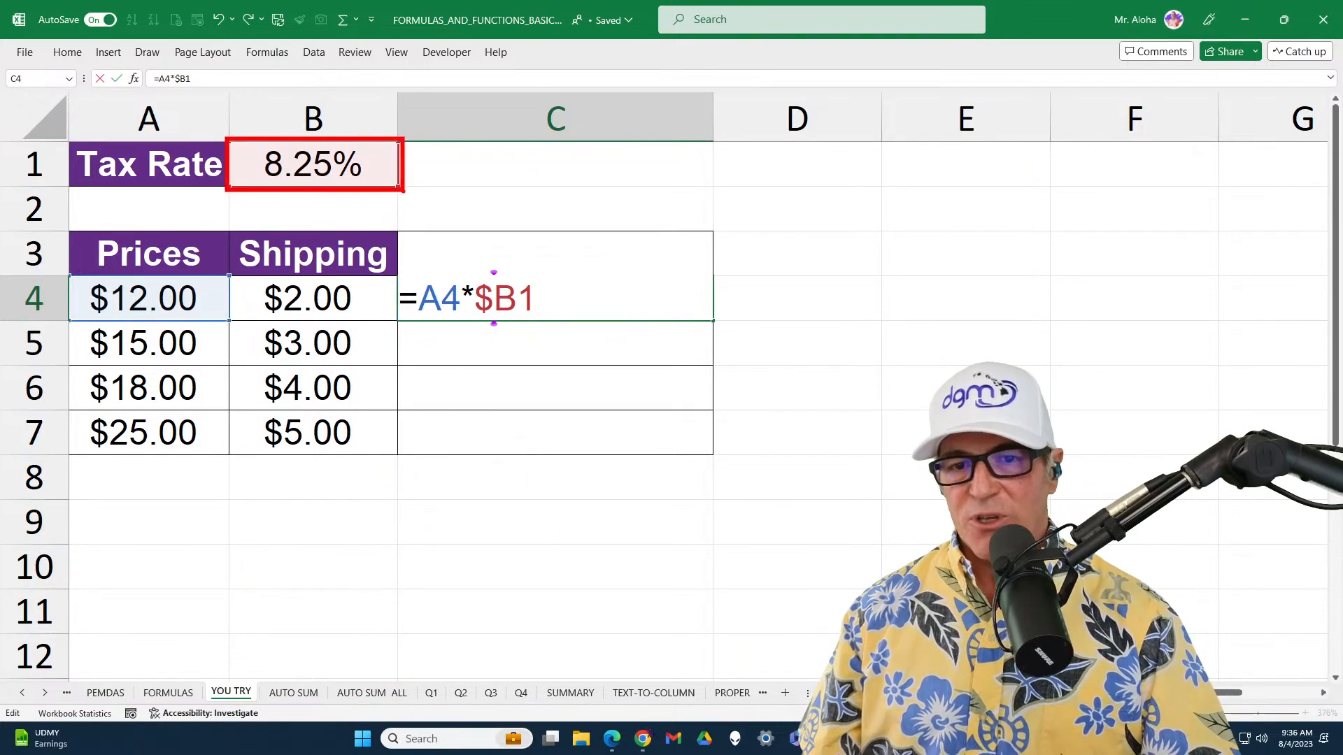
Complete the C4 formula as =A4*$B$1+A4+B4 with the tax rate fully absolute, and copy it down through C7
click(517, 299)
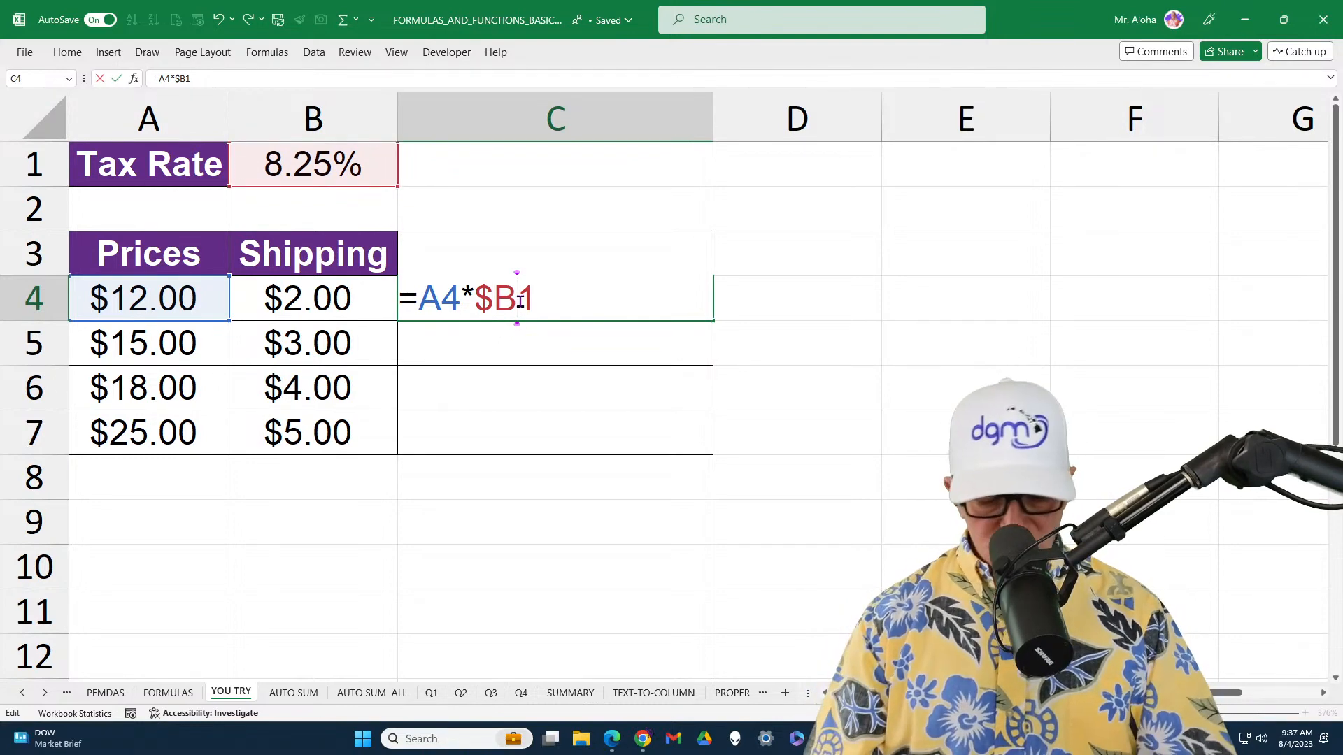
text($)
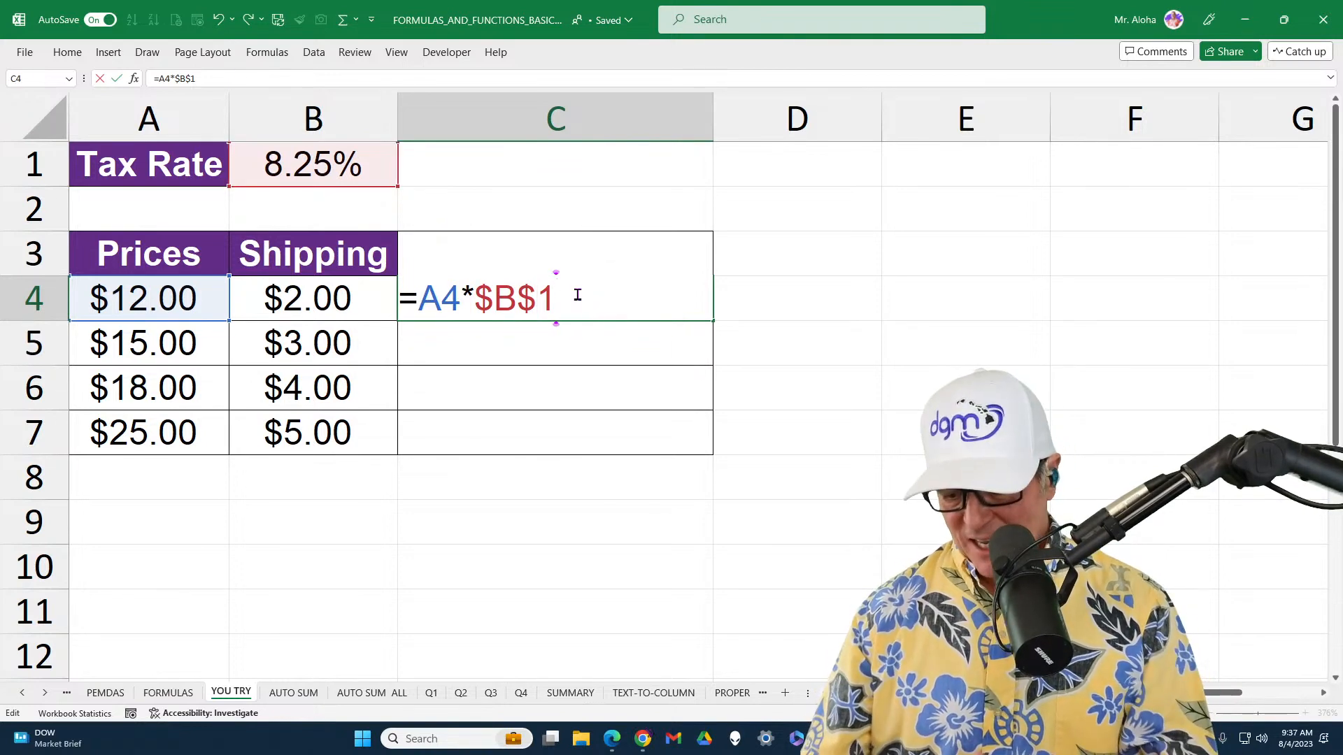
text(+)
click(168, 303)
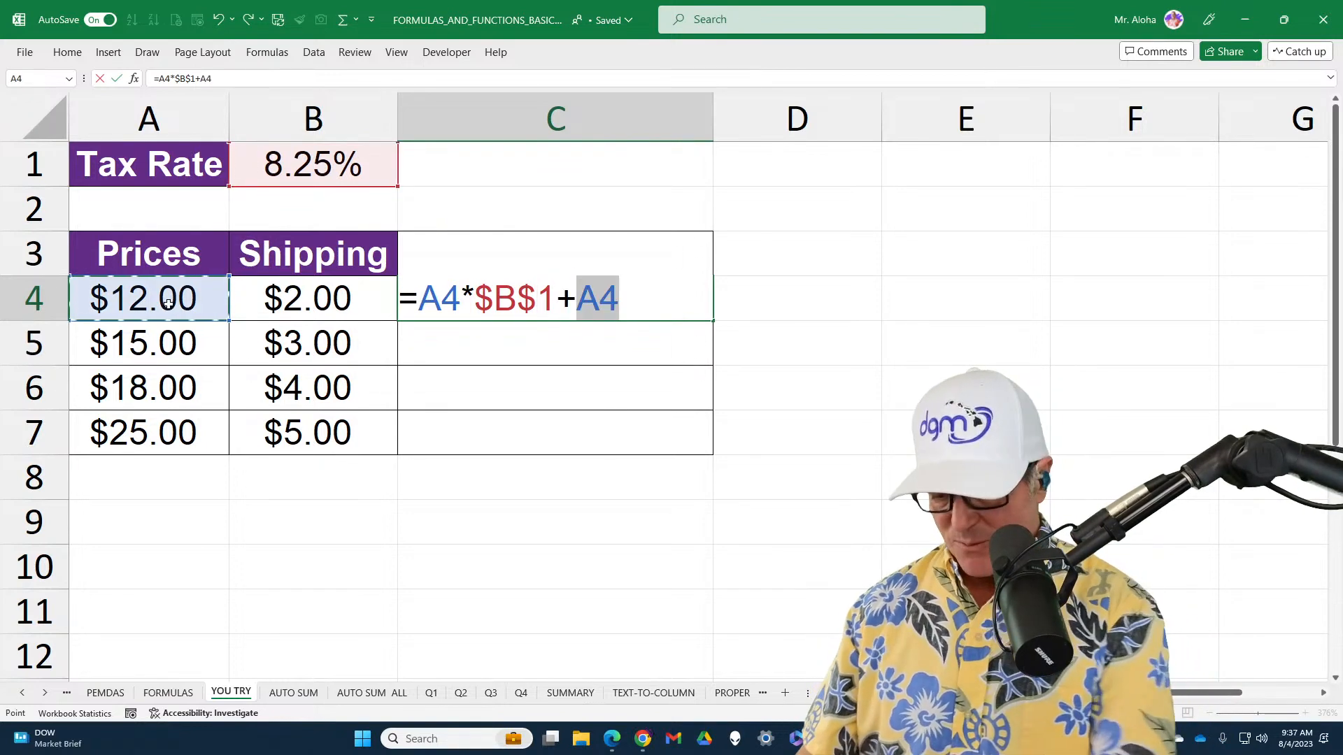
text(+)
click(283, 311)
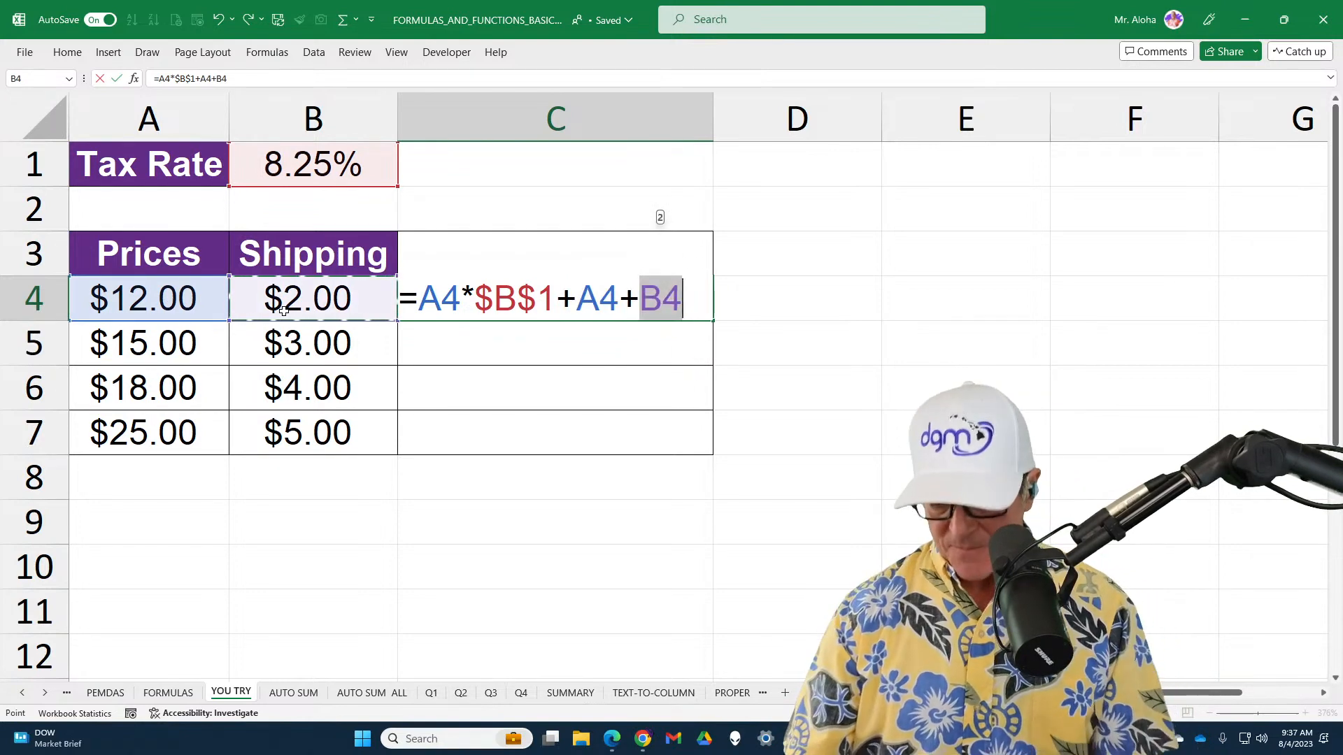
key(Return)
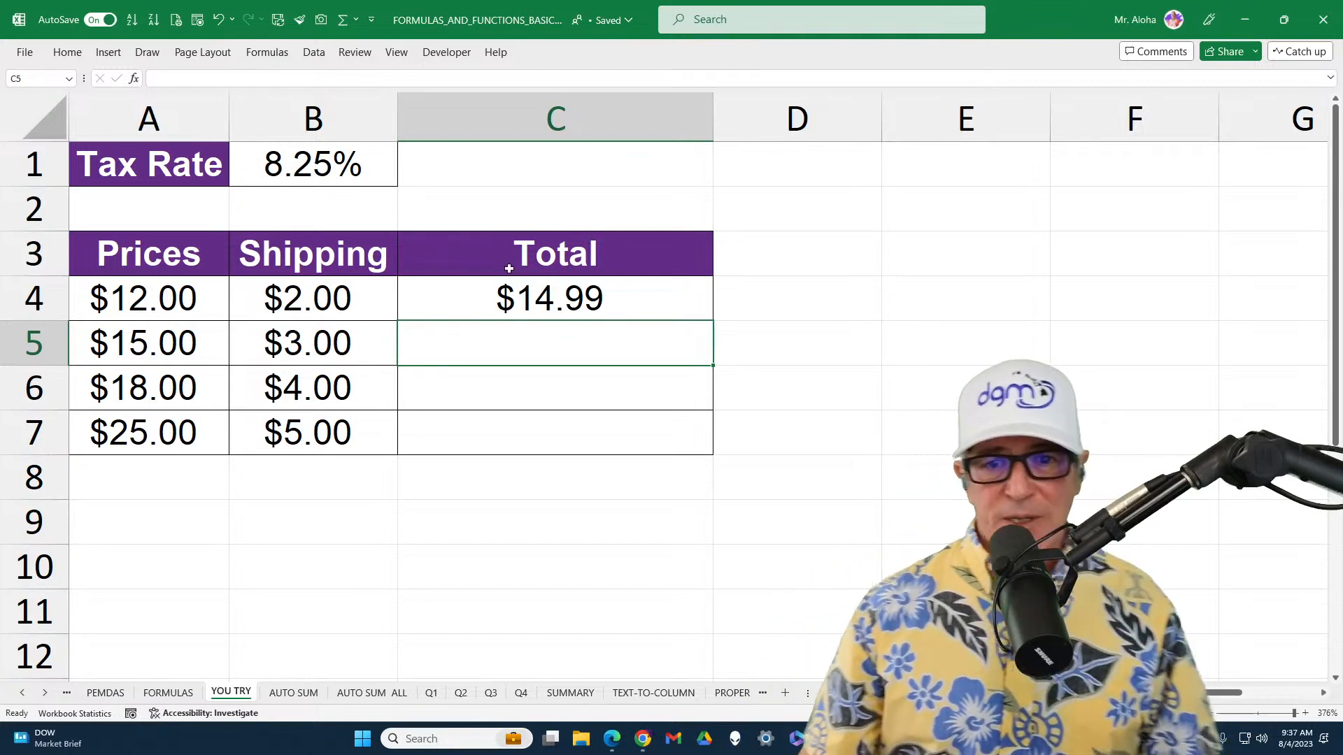
click(661, 297)
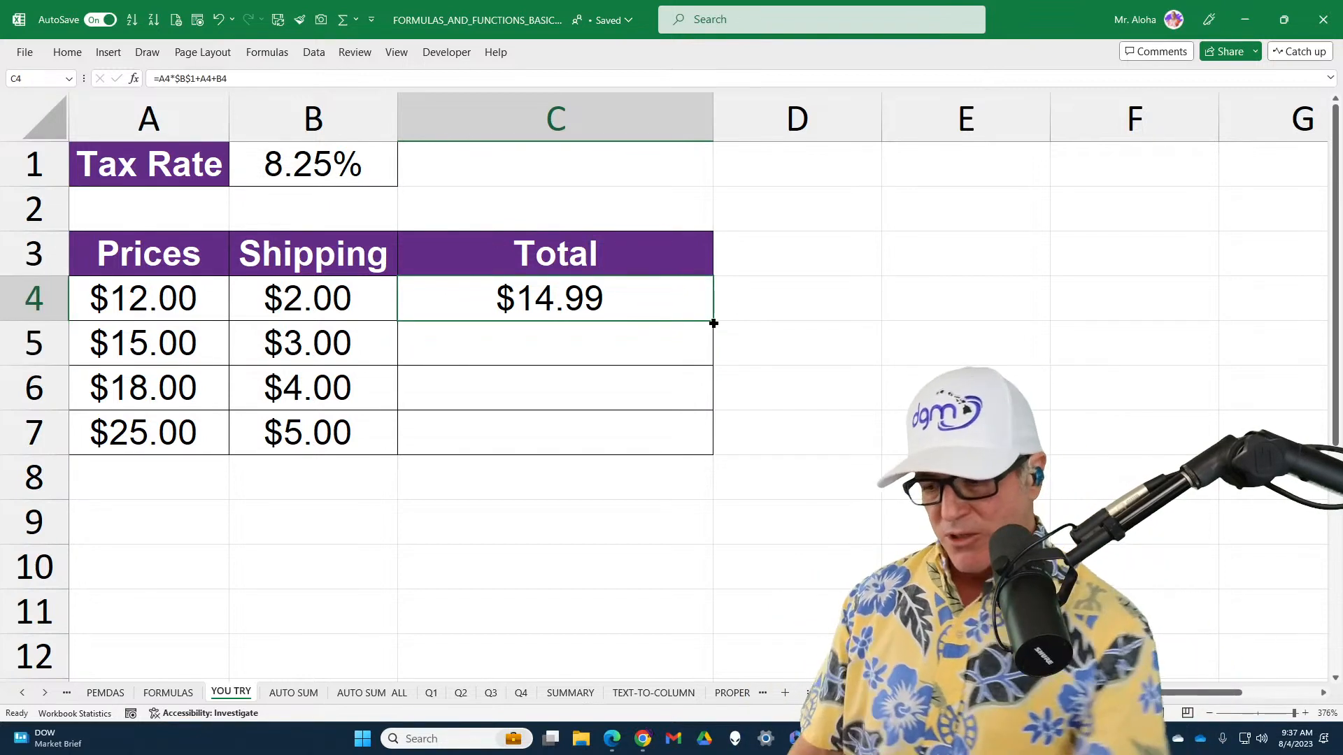
double_click(713, 323)
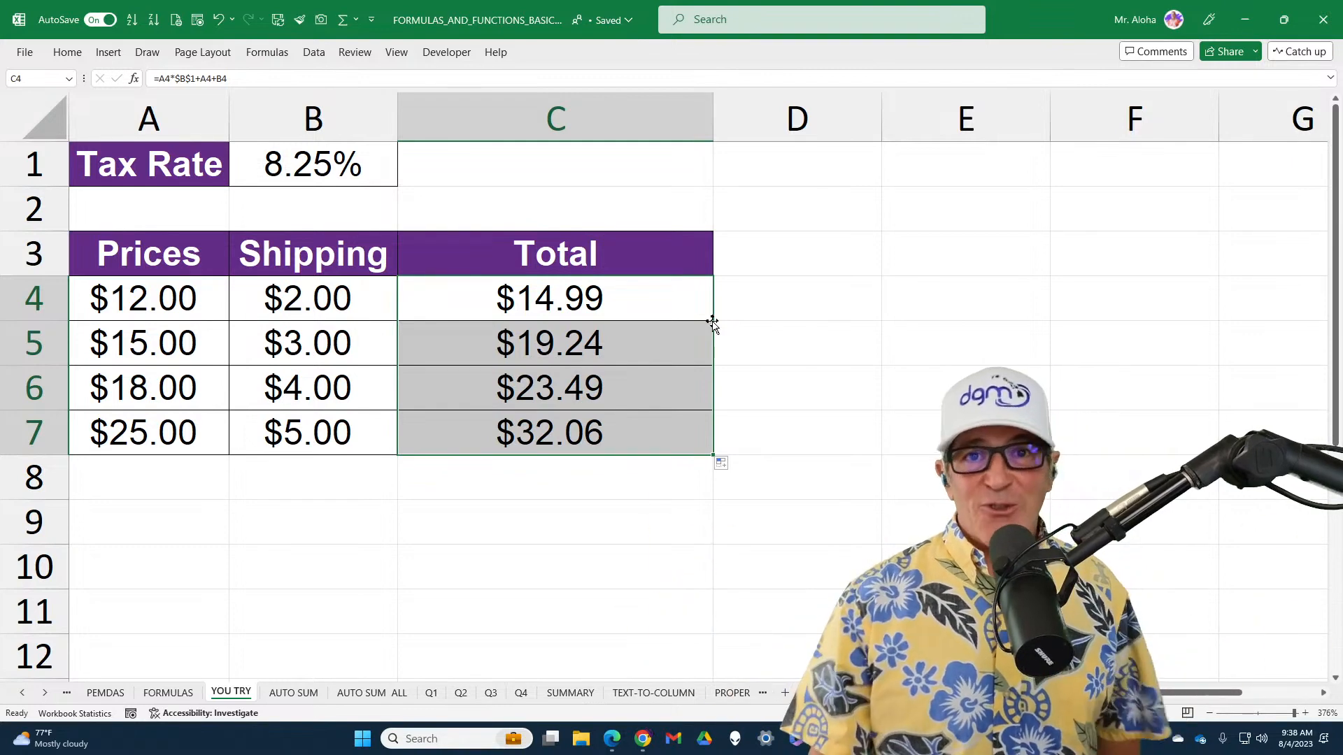
Clear the totals from C4 through C7 and select C4 for a fresh formula
click(684, 298)
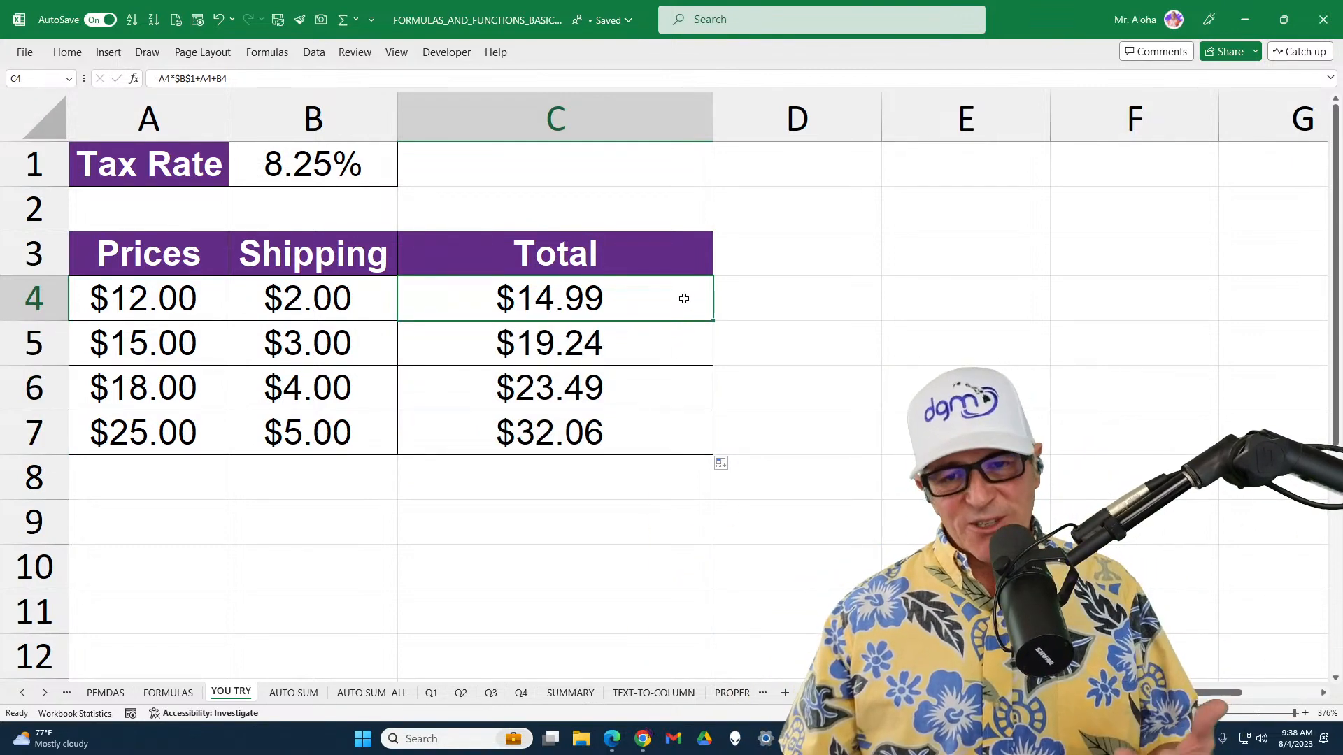
drag(684, 298, 660, 455)
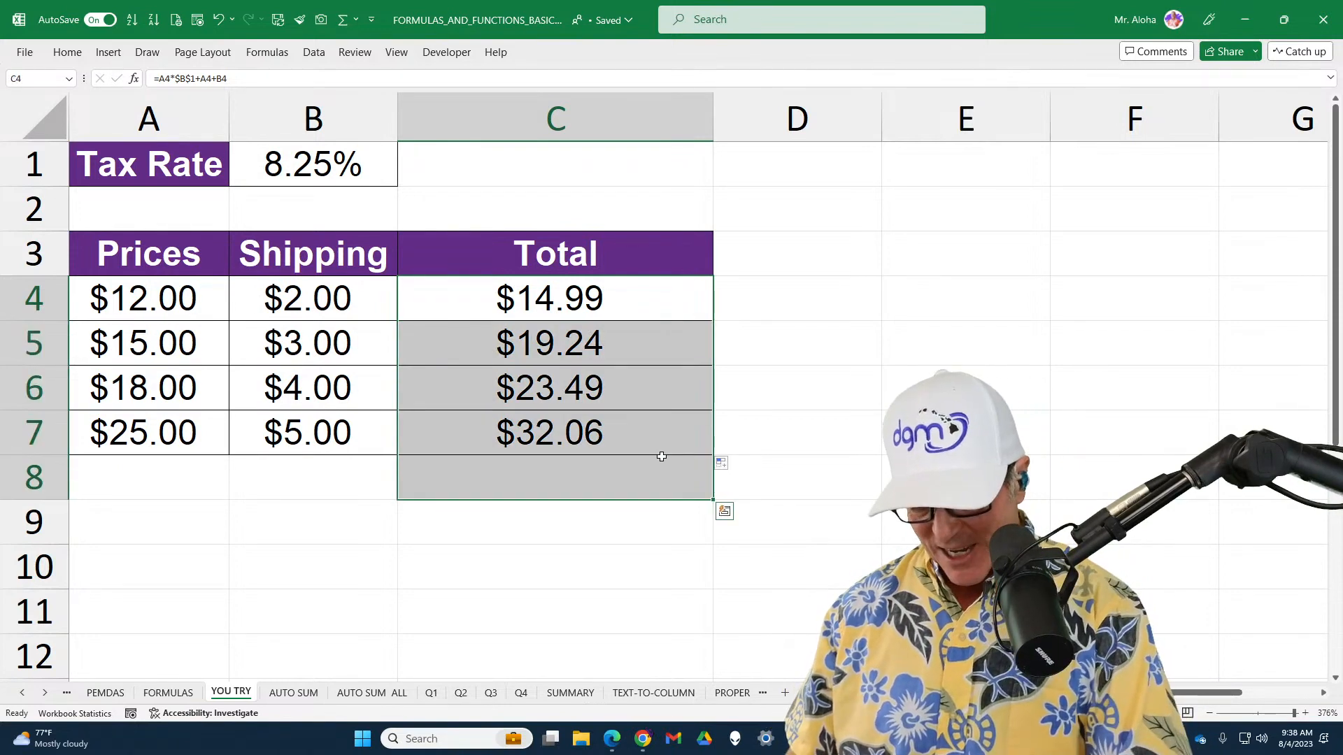
key(Delete)
click(612, 293)
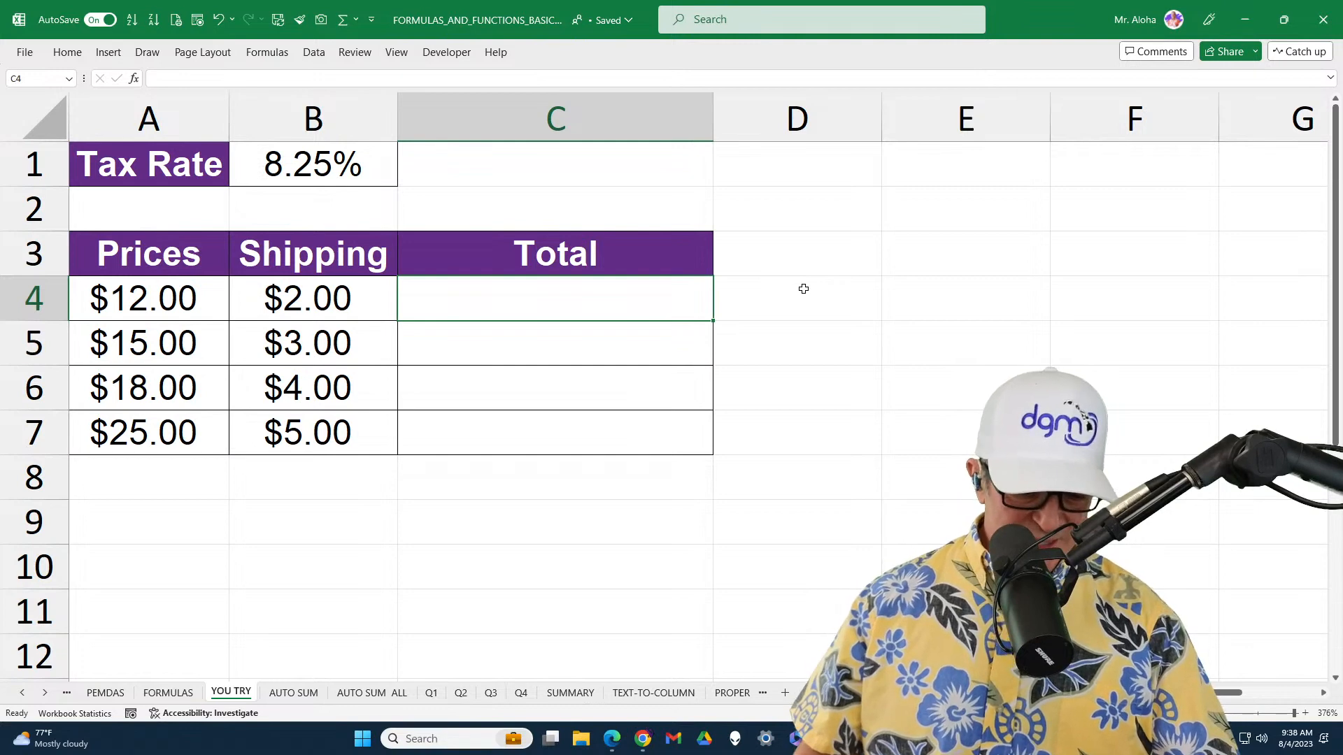
Annotate the space beside C4 with the text F4 and start a formula in C4 with an equals sign
mouse_move(772, 242)
mouse_down()
mouse_move(782, 300)
mouse_move(773, 203)
mouse_move(788, 330)
mouse_up()
text(F4)
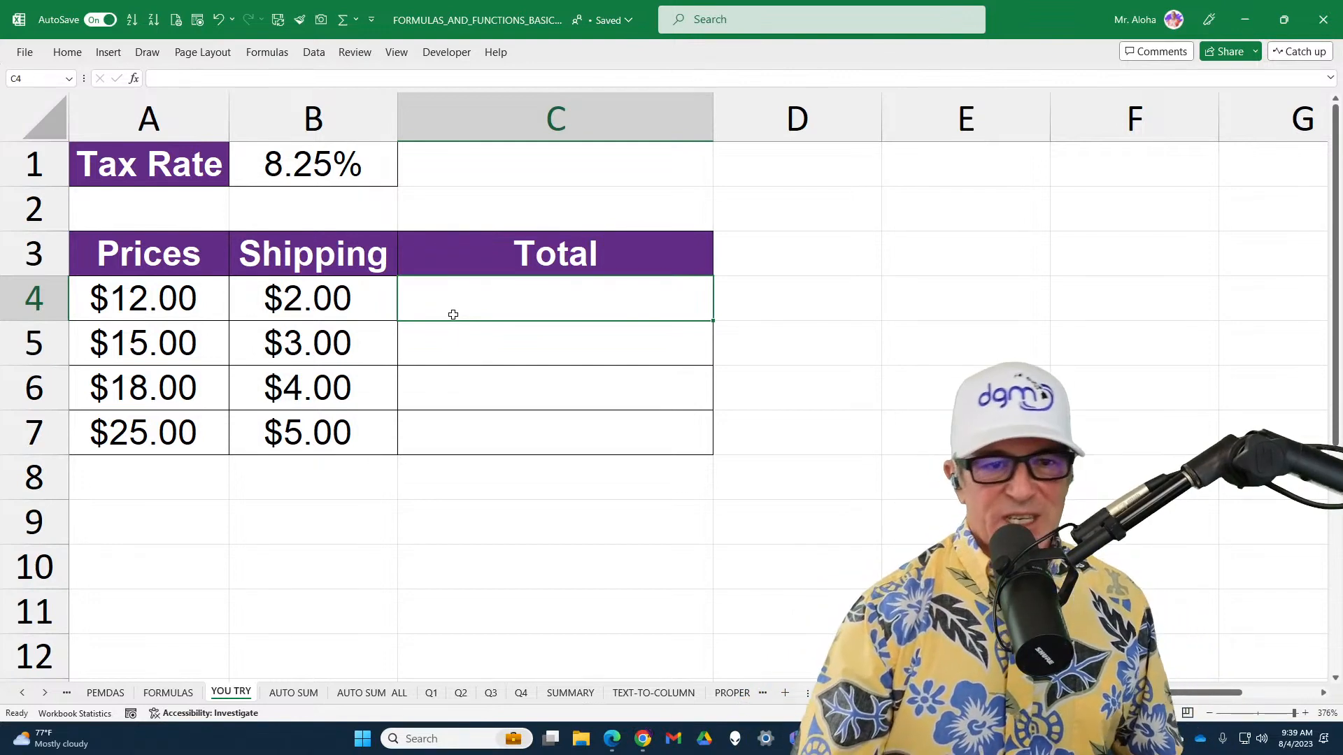
text(=)
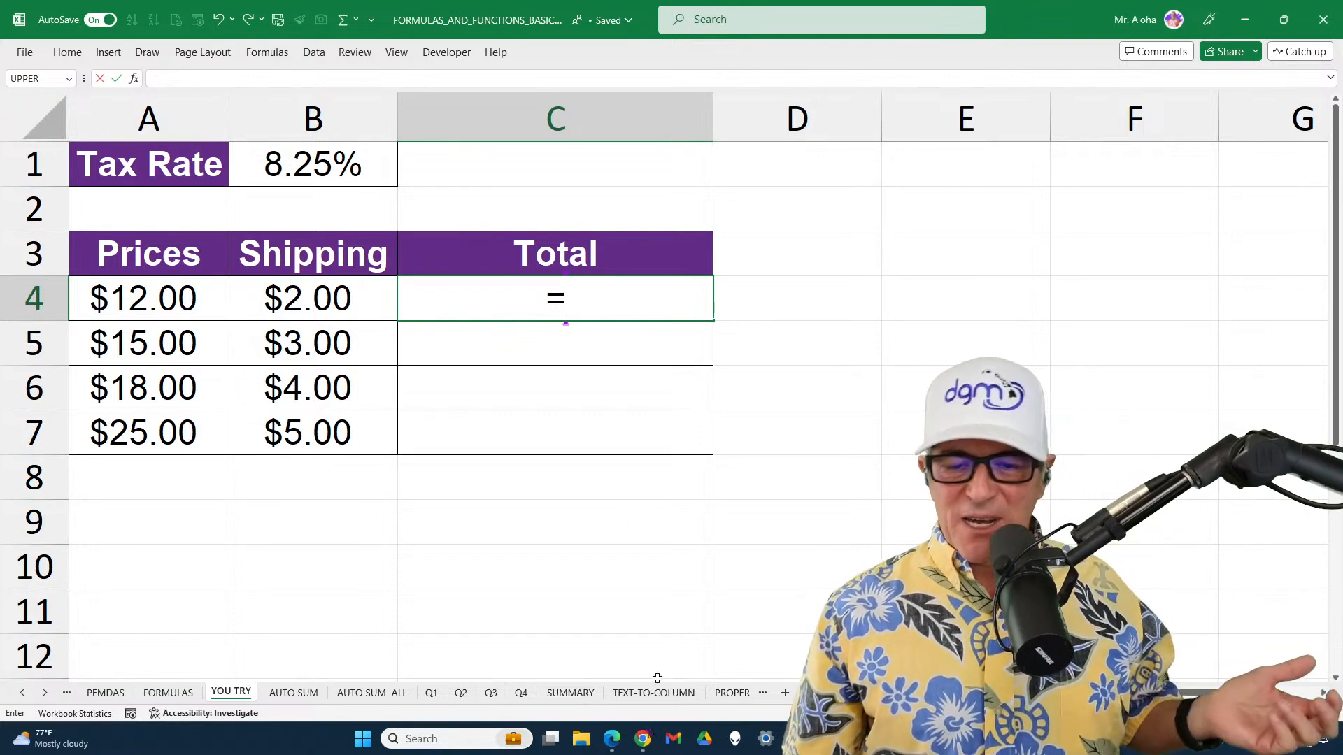
Switch to the 2023 Excel VIP Bundle page in Chrome and review the included courses, class details and testimonials
click(643, 743)
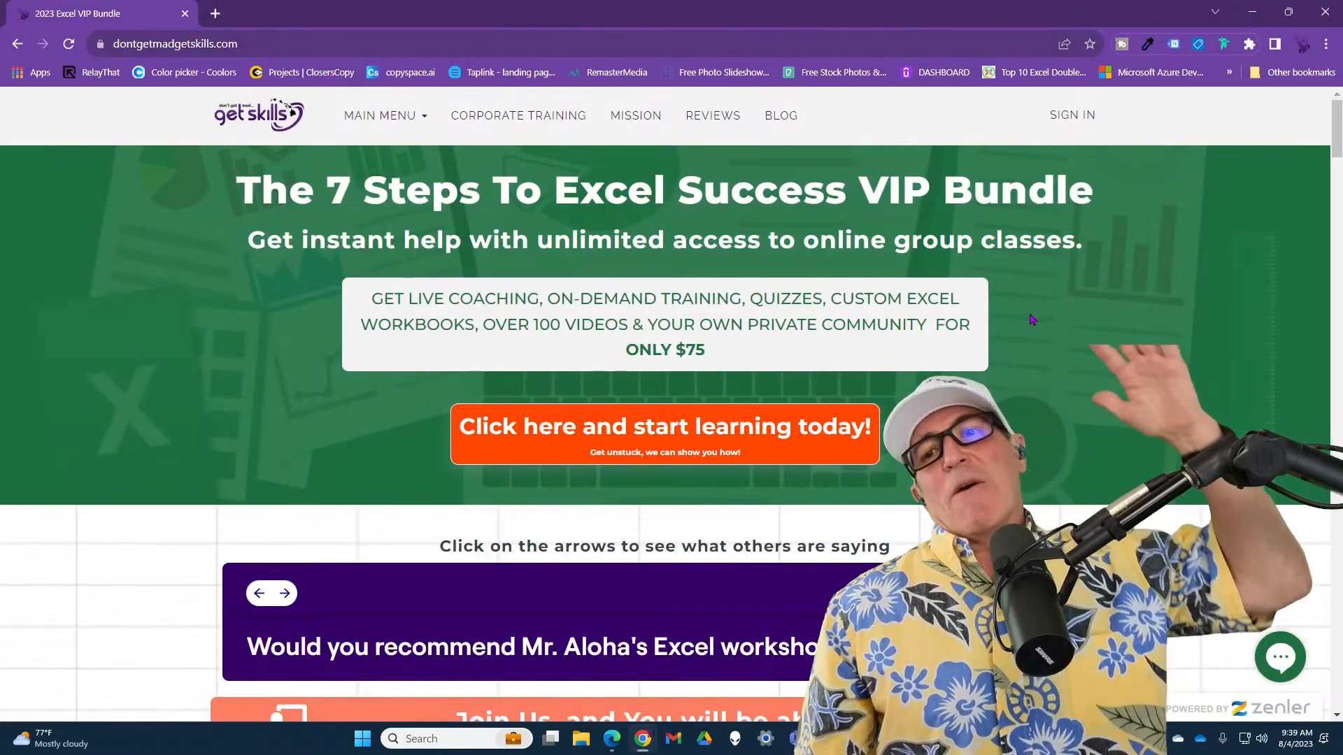
scroll(1031, 320, down, 2)
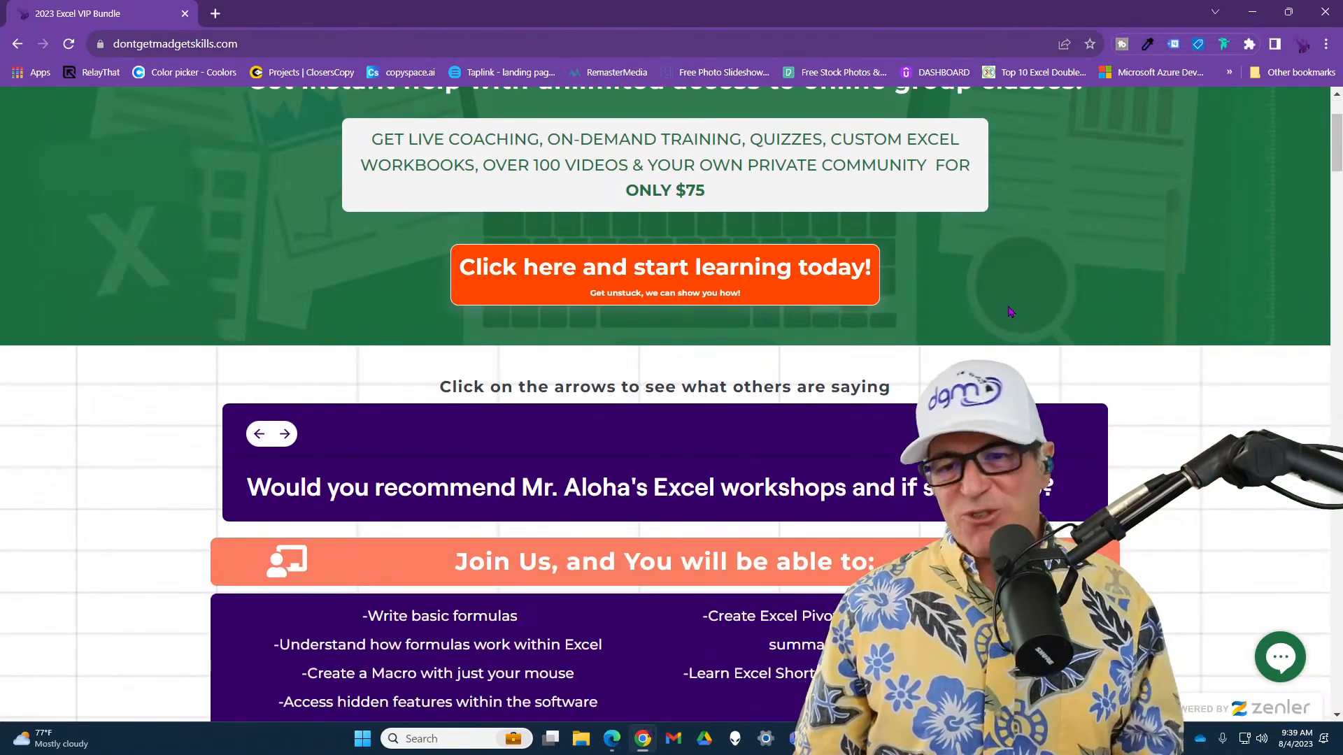
scroll(1039, 310, down, 15)
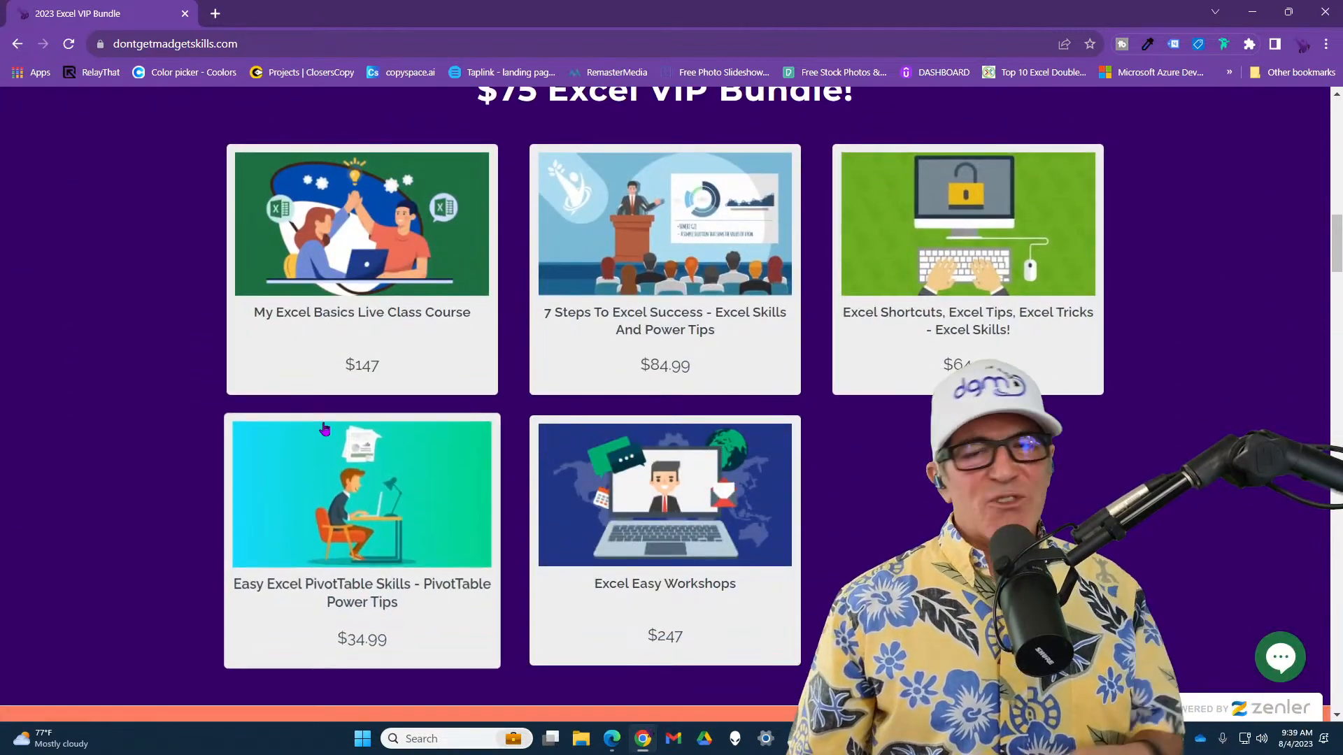
scroll(948, 382, down, 2)
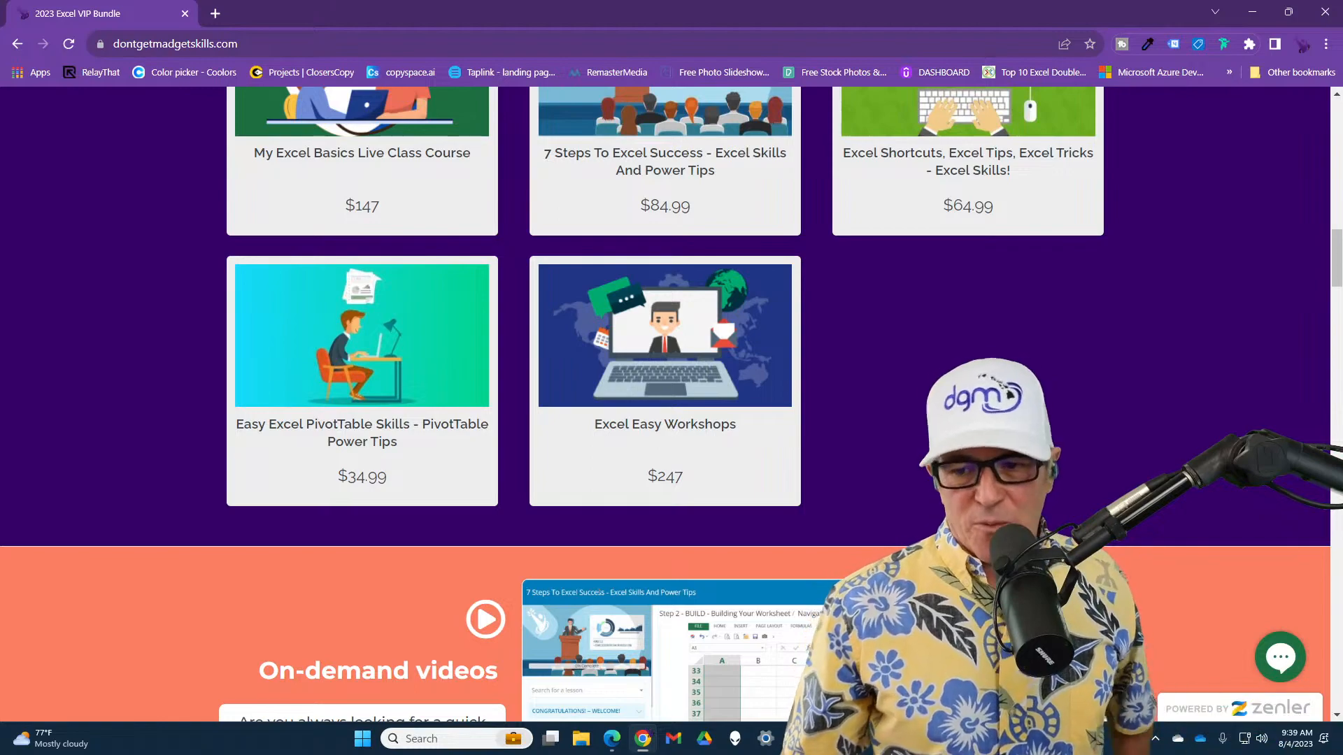
scroll(665, 404, up, 15)
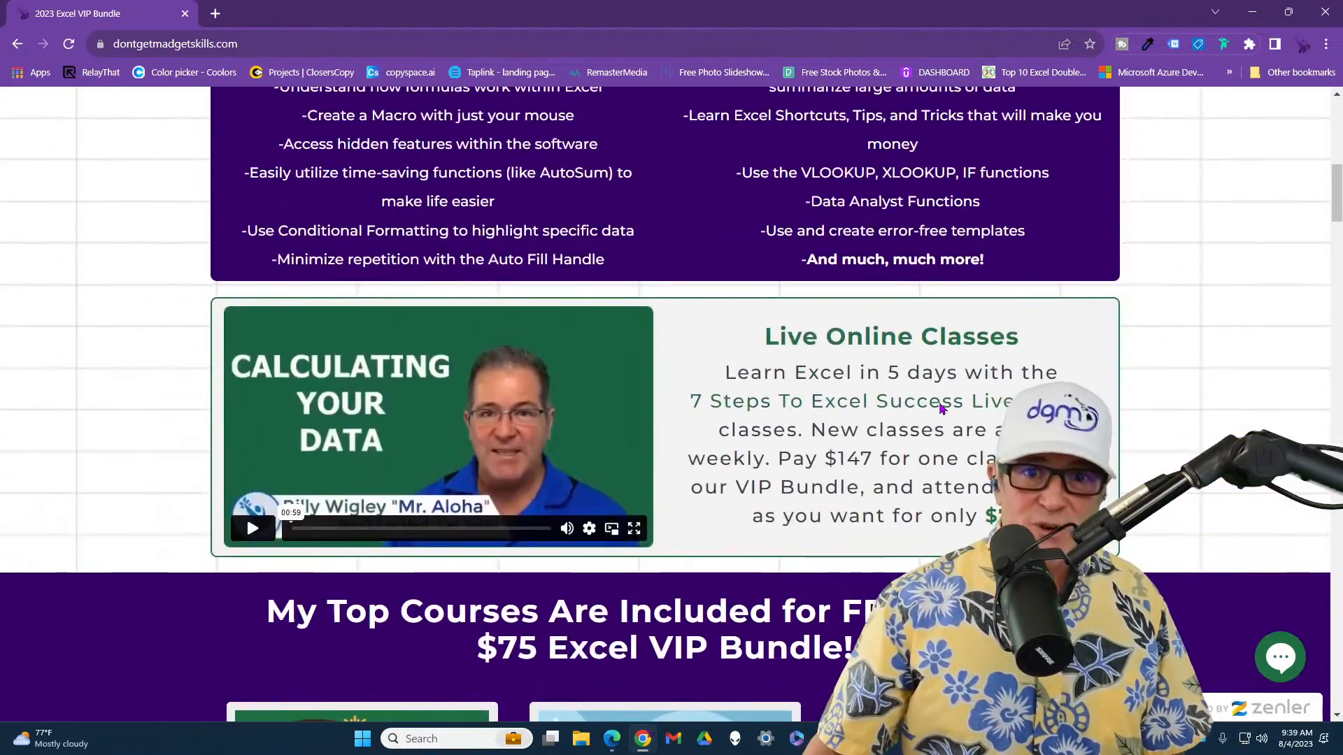
scroll(329, 378, up, 2)
scroll(329, 378, down, 15)
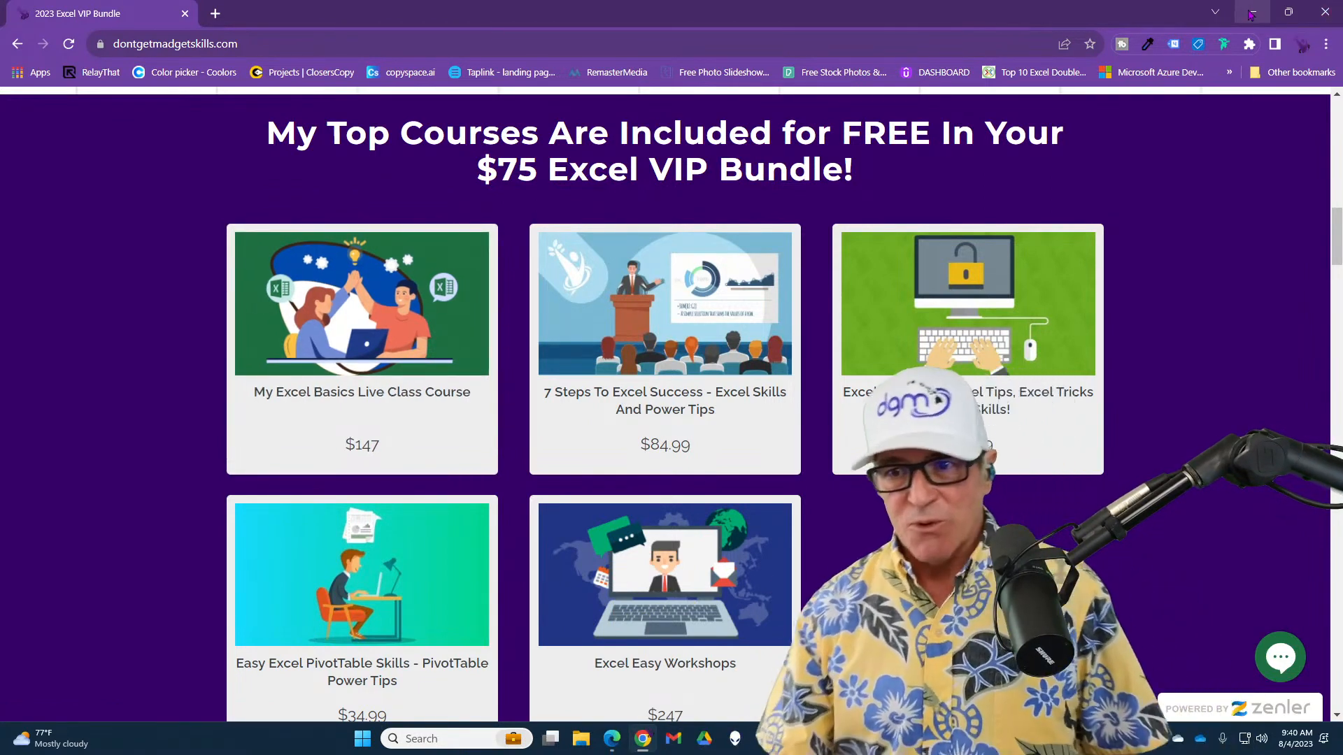
scroll(1163, 319, up, 15)
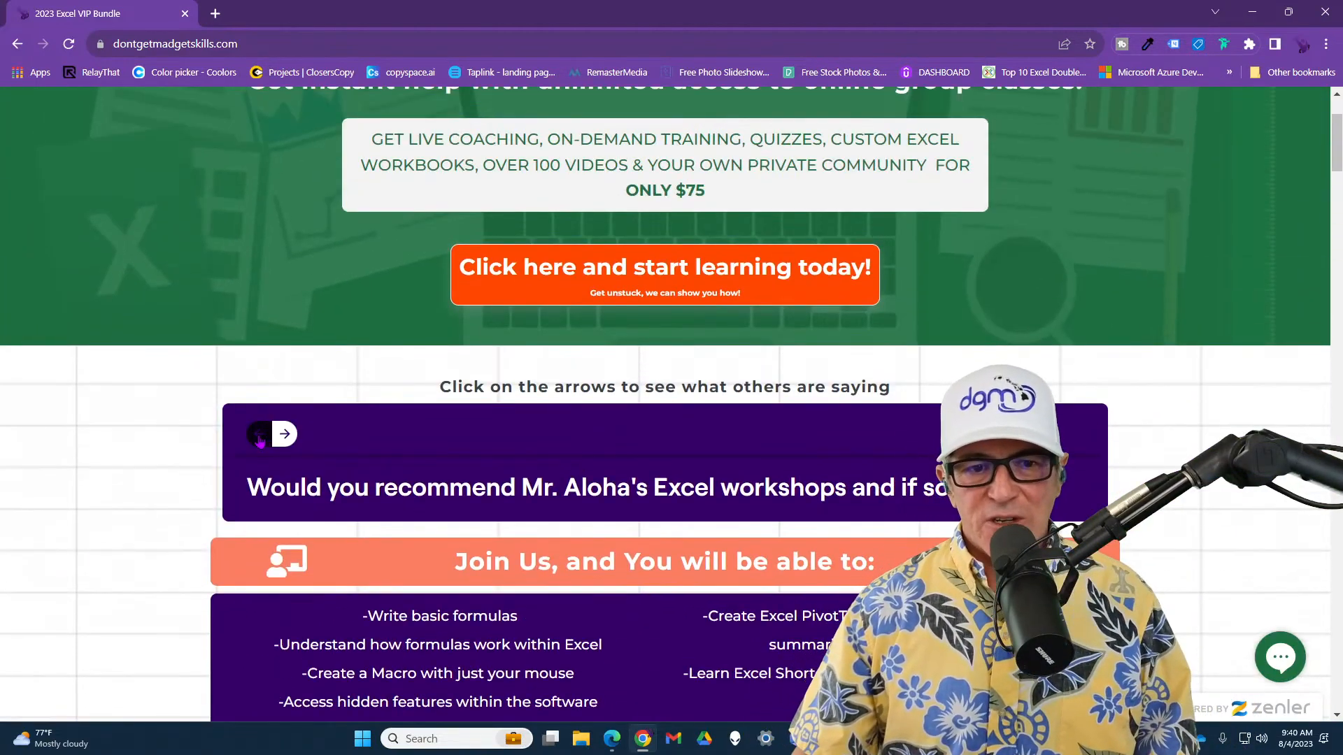
scroll(258, 440, down, 2)
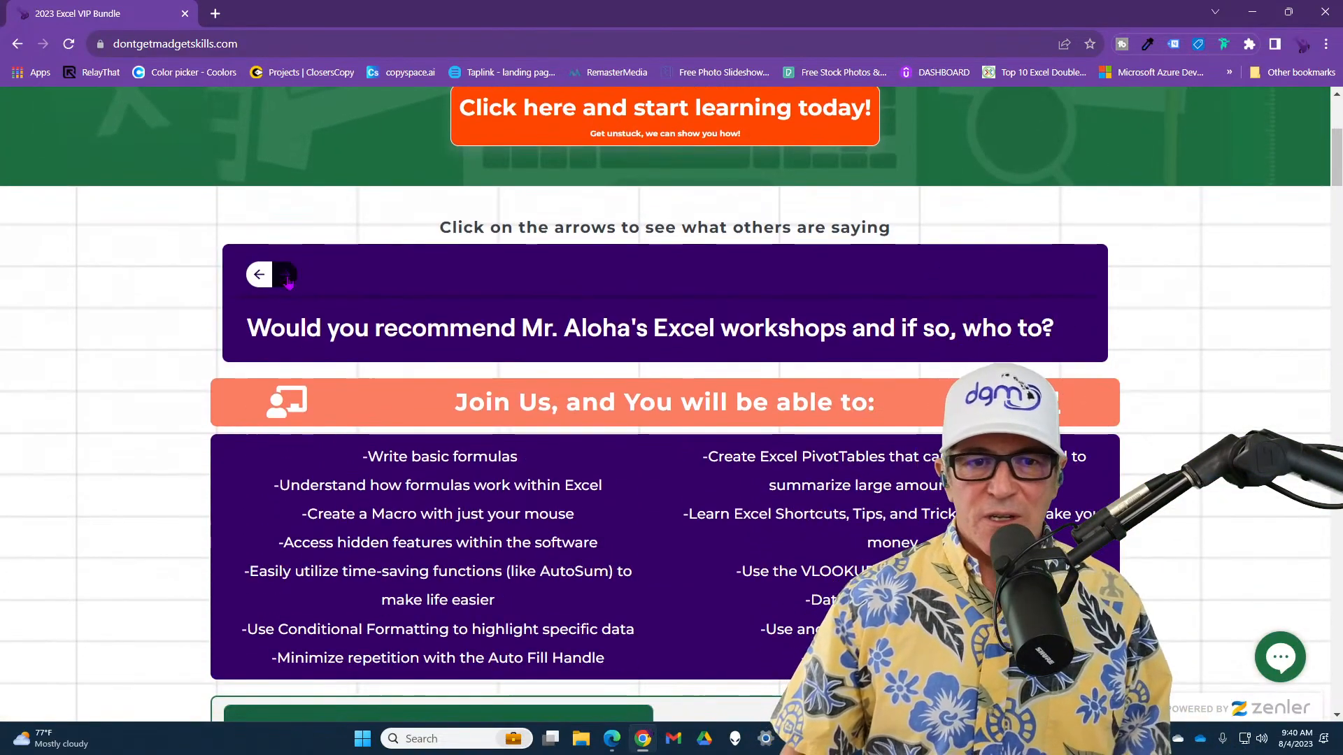
click(286, 274)
scroll(292, 332, down, 5)
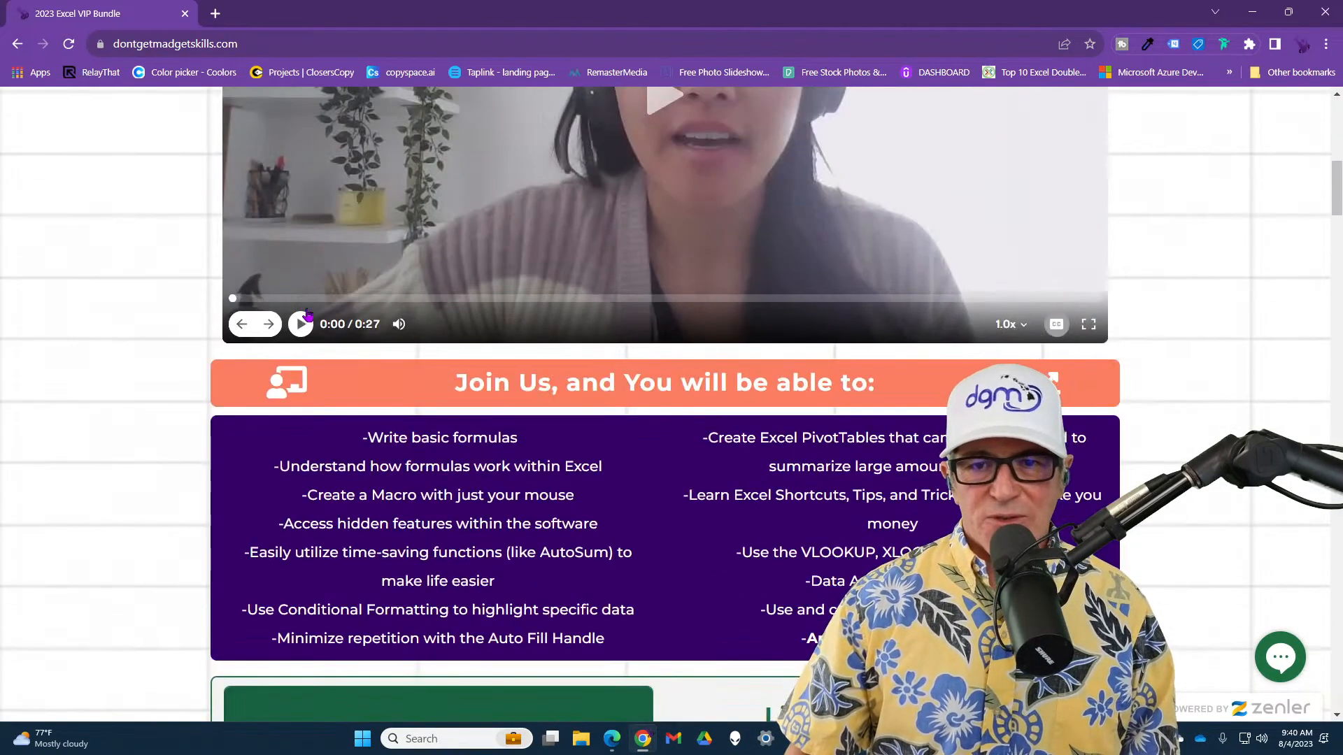
scroll(293, 332, down, 5)
scroll(345, 506, up, 10)
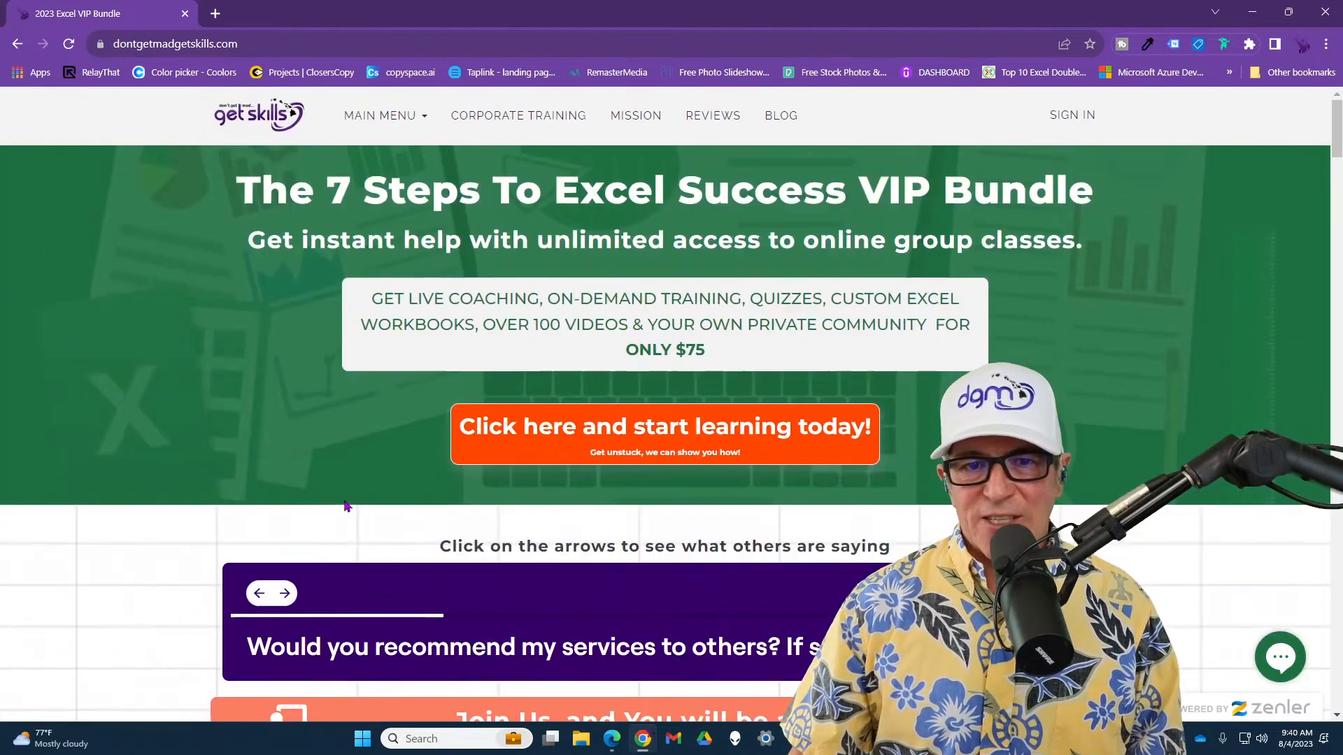
scroll(345, 505, down, 2)
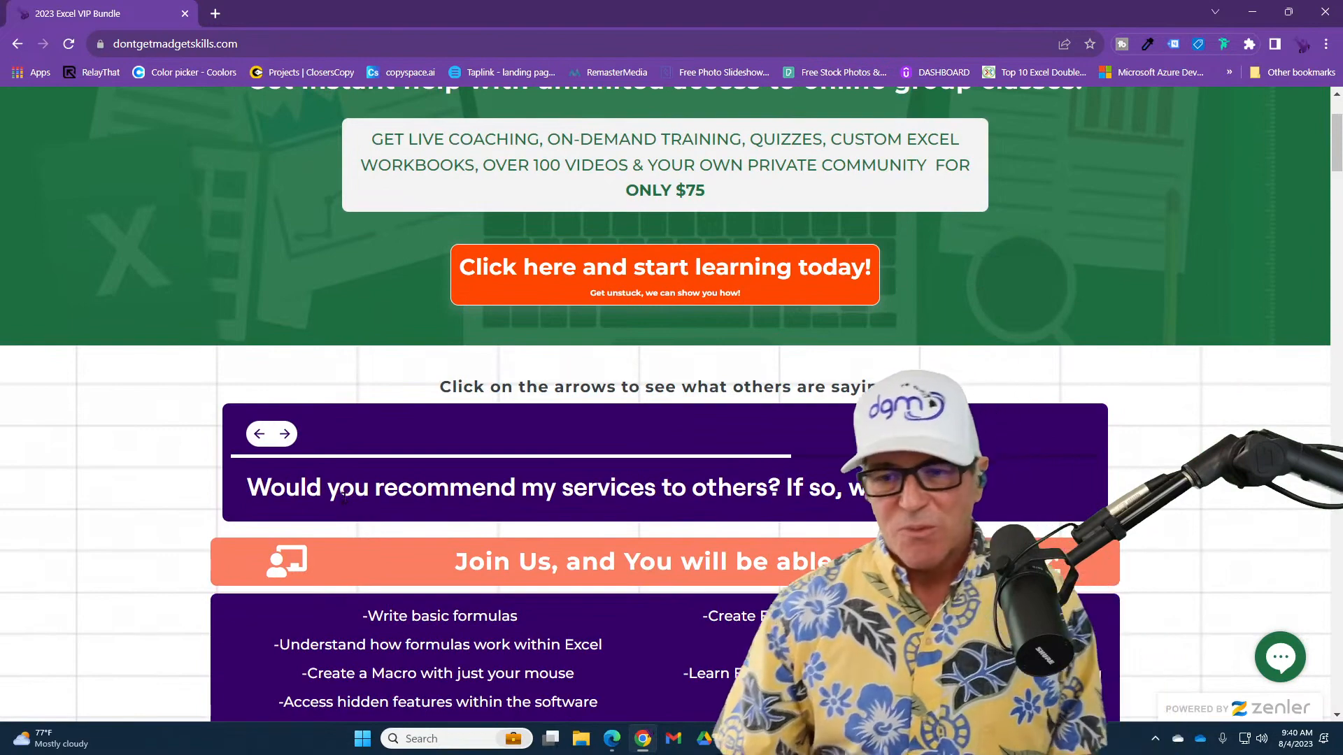
scroll(345, 502, down, 1)
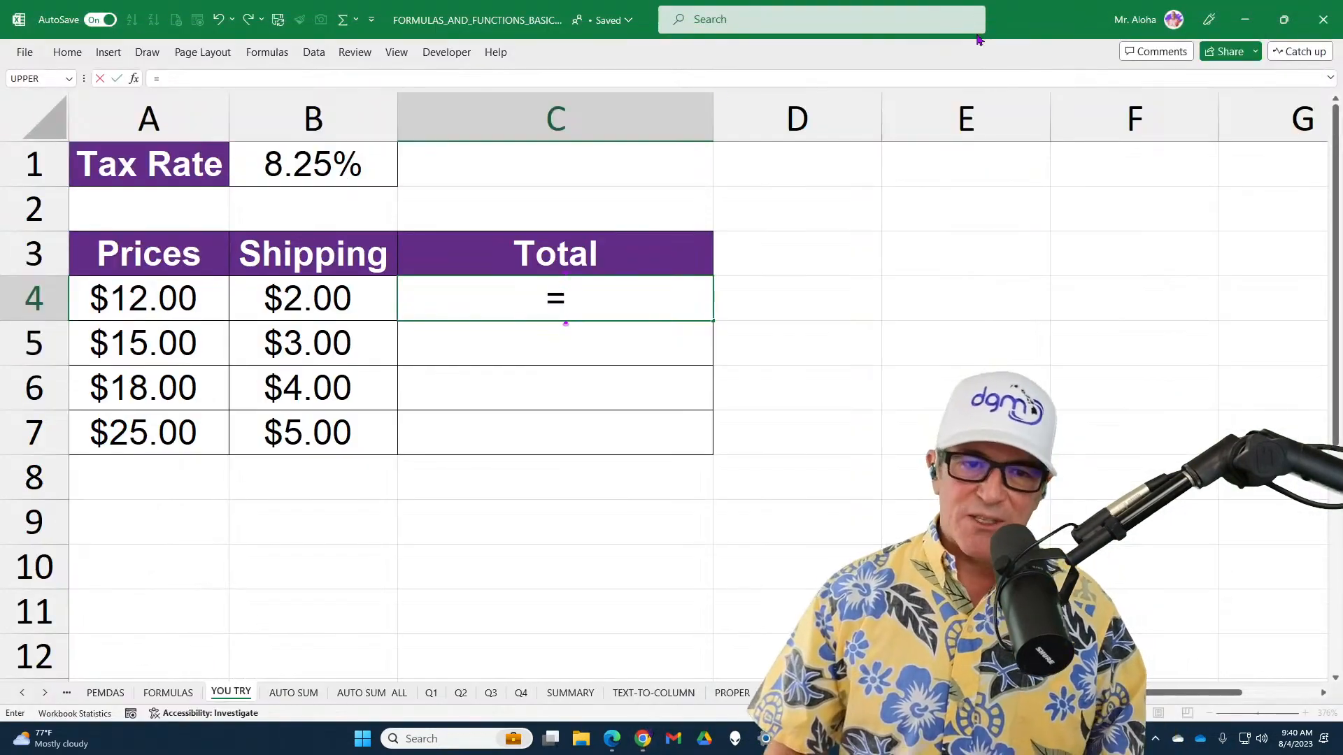
Back in Excel, build =A4*$B$1 in C4, cycling the tax rate through its mixed and relative reference types back to fully absolute
click(207, 299)
text(*)
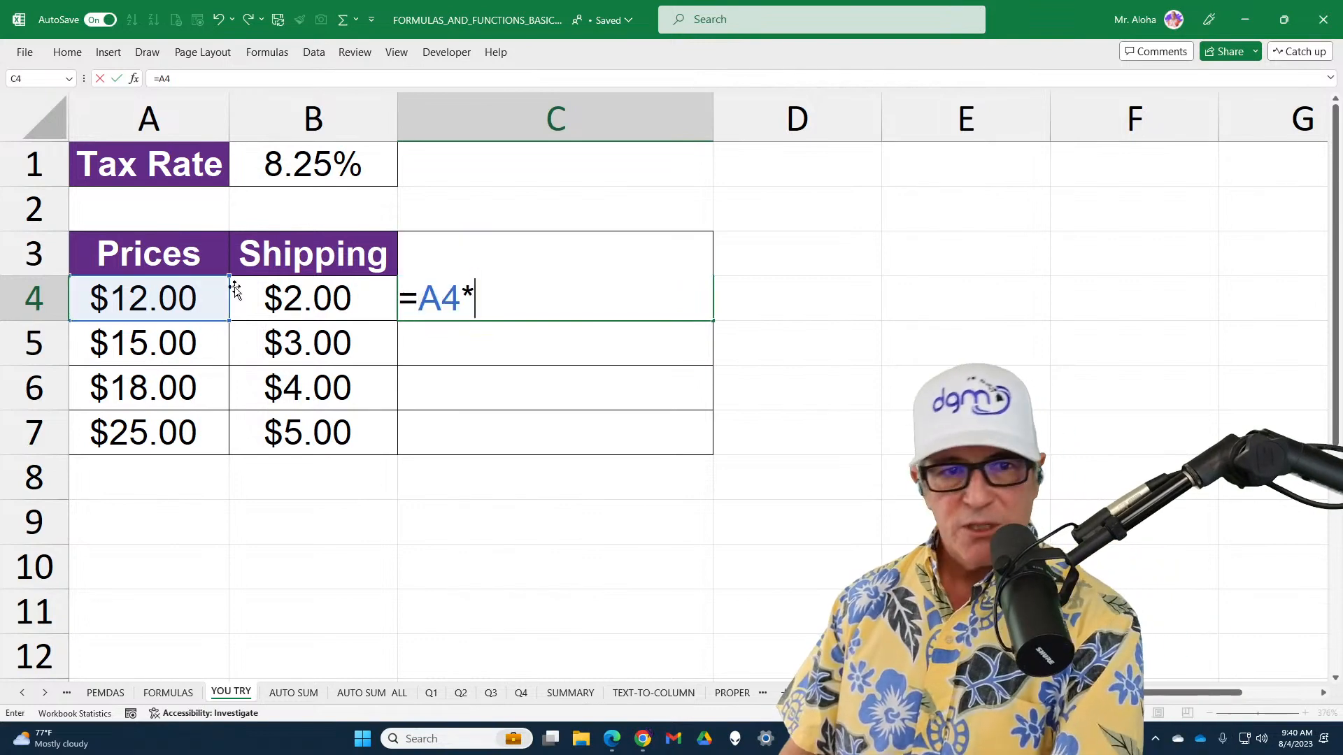
click(341, 173)
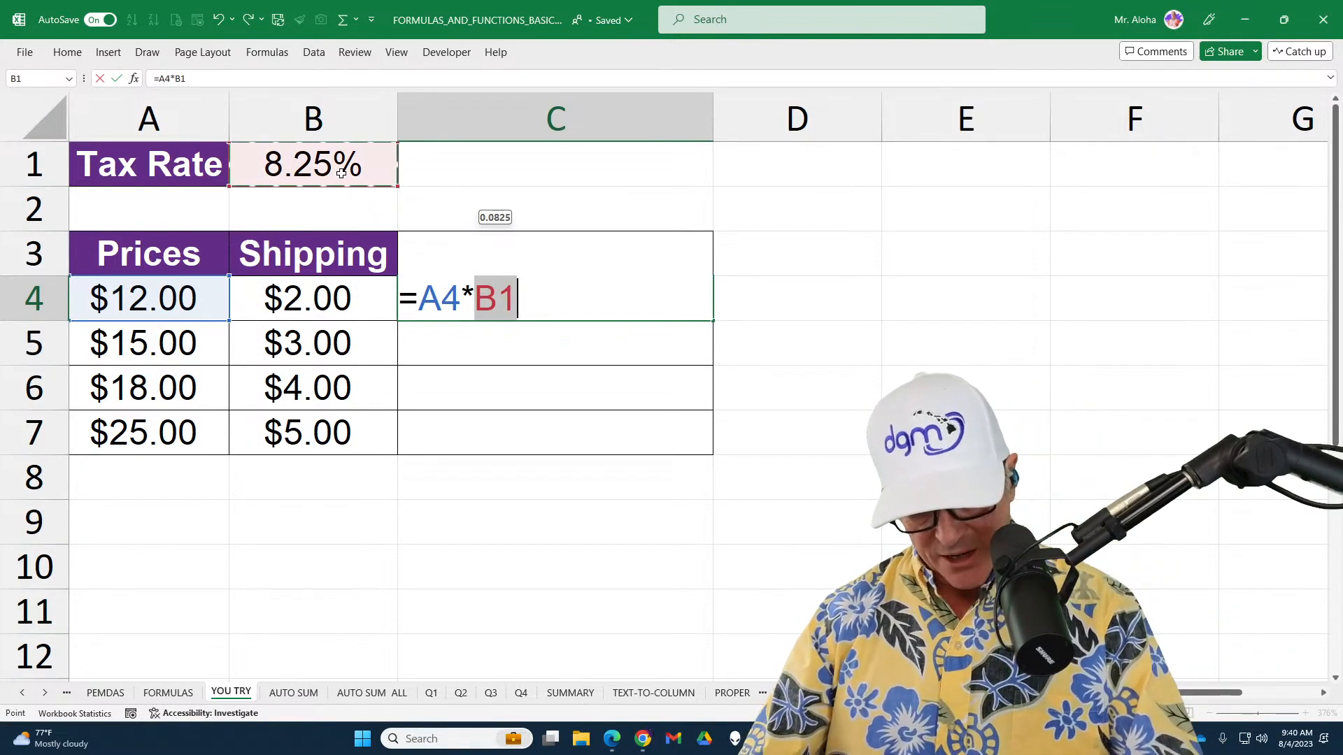
key(F4)
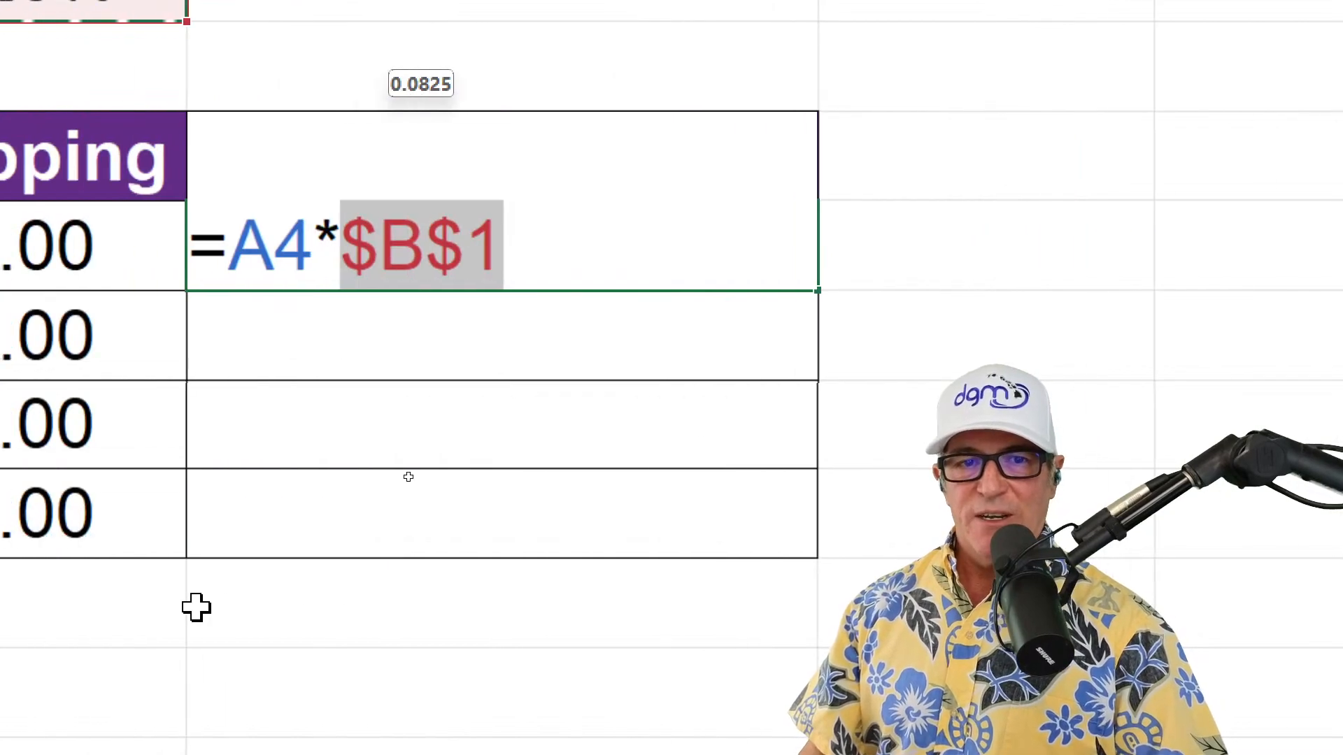
key(F4)
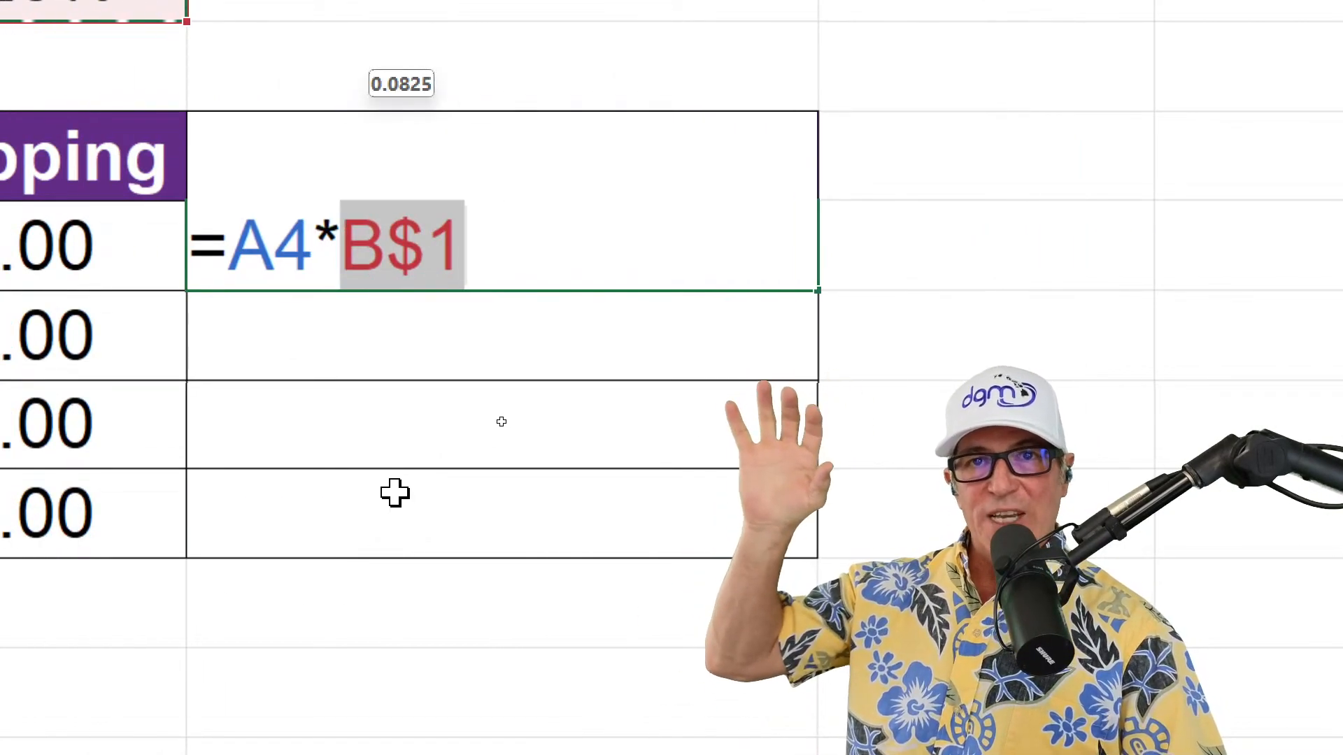
key(F4)
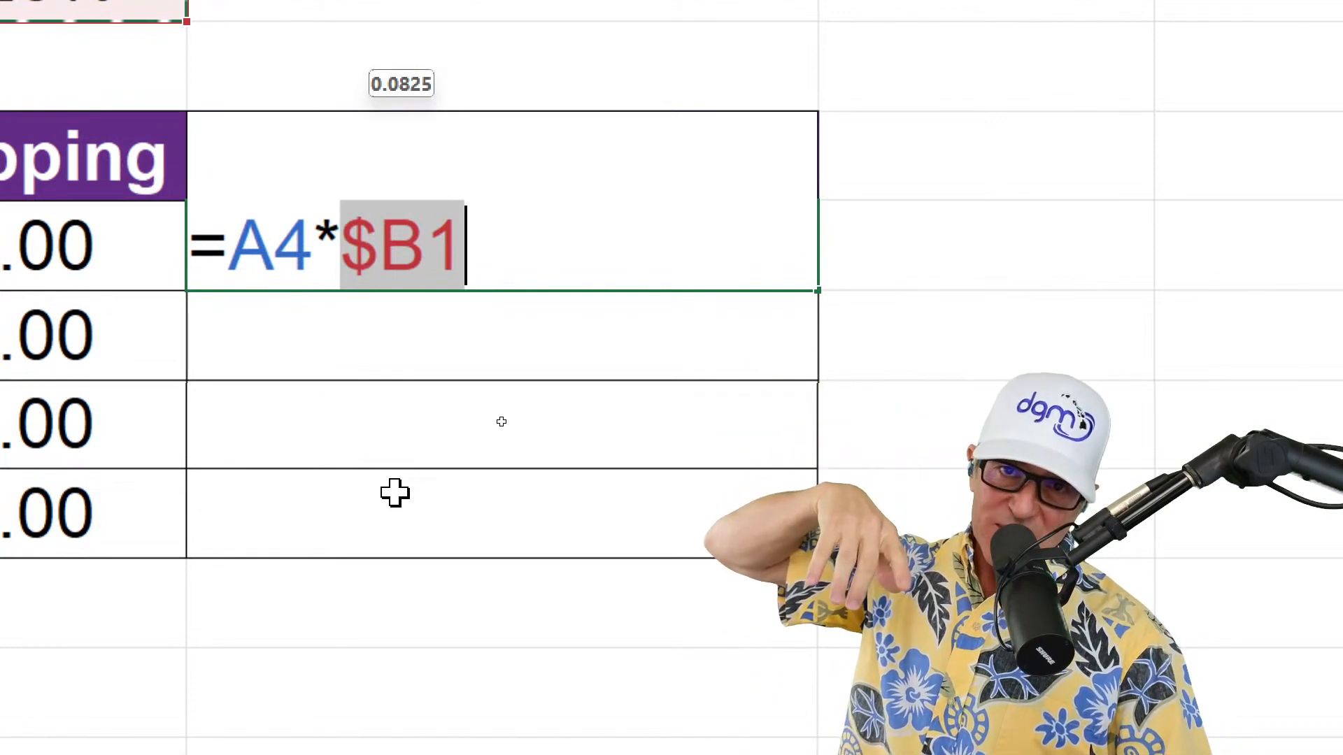
key(F4)
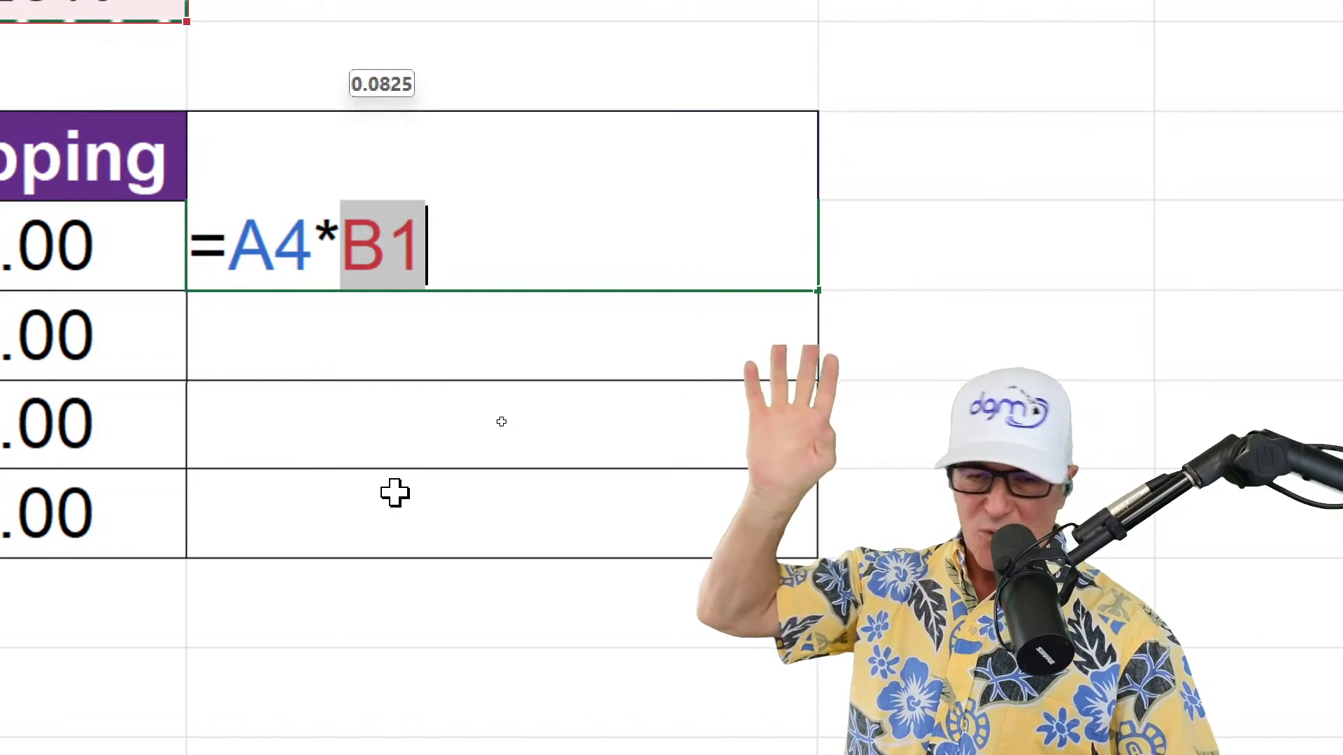
key(F4)
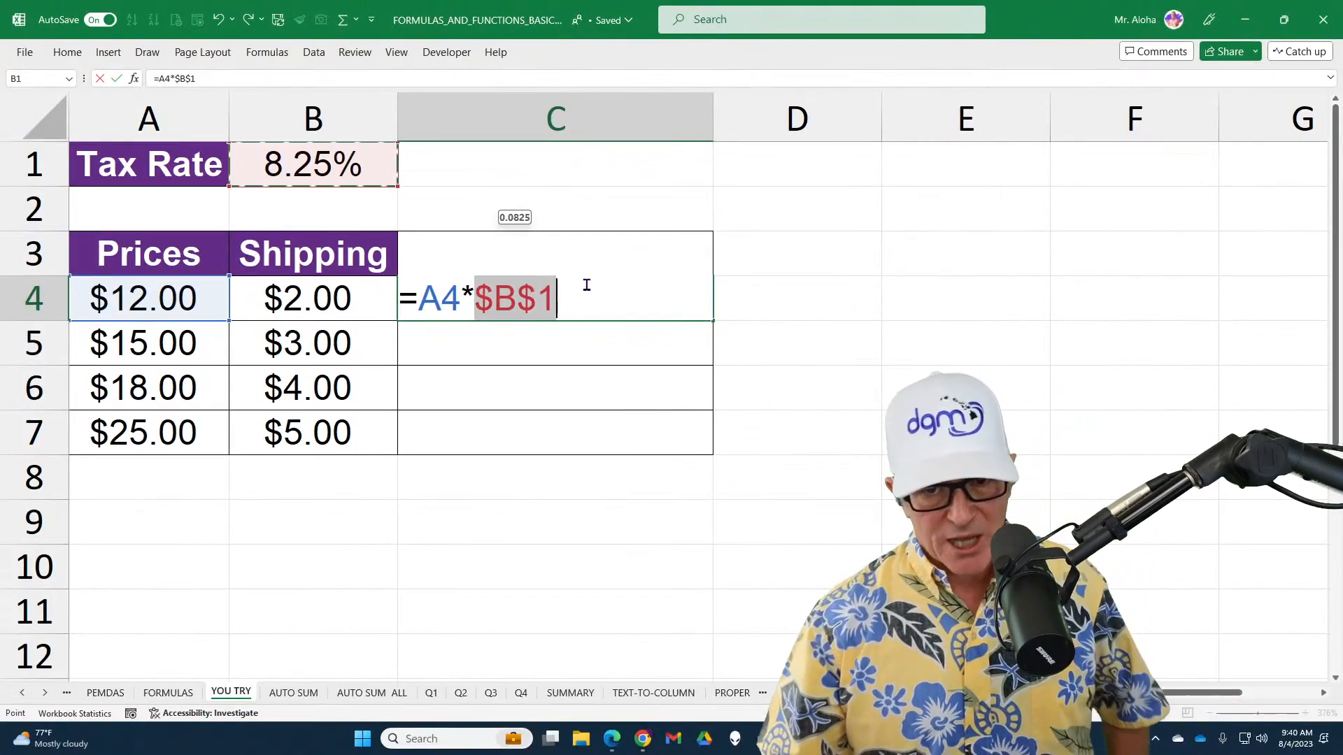
Add the price and shipping so C4 reads =A4*$B$1+A4+B4, and copy the formula down through C7
text(+)
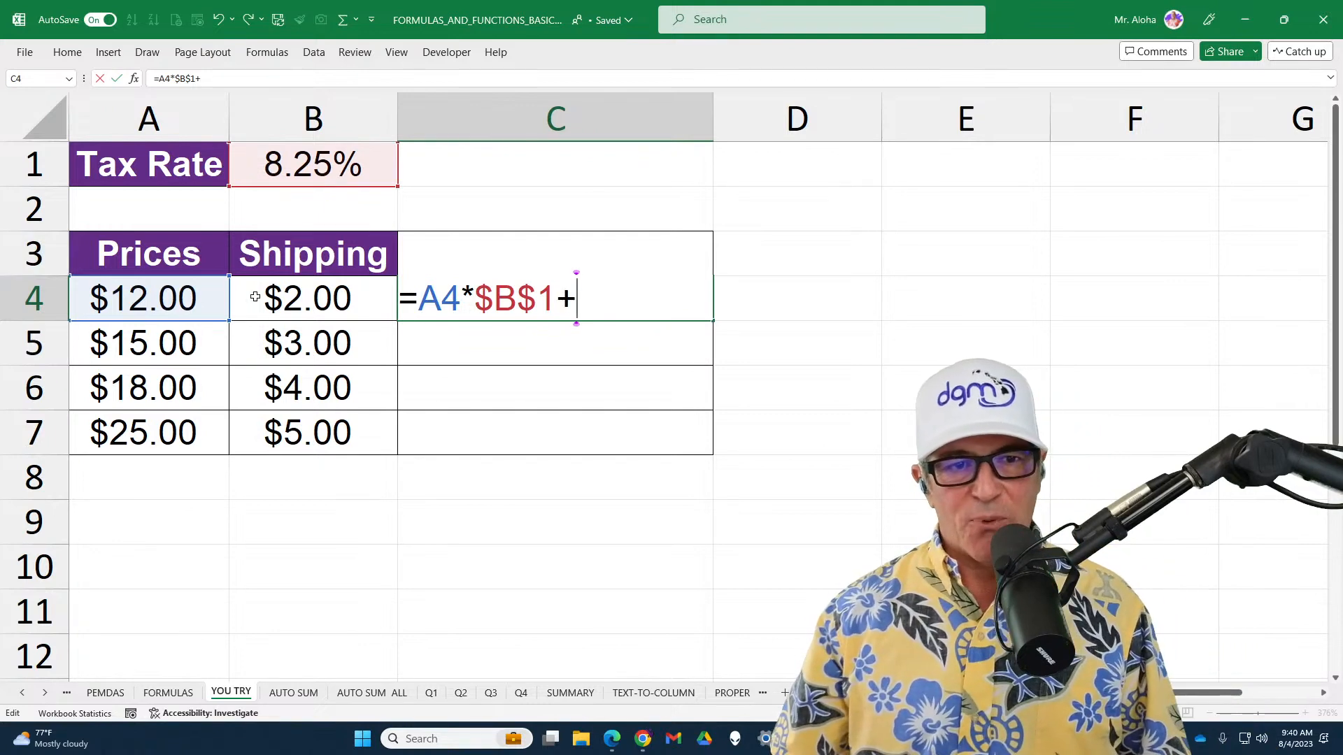
click(176, 305)
text(+)
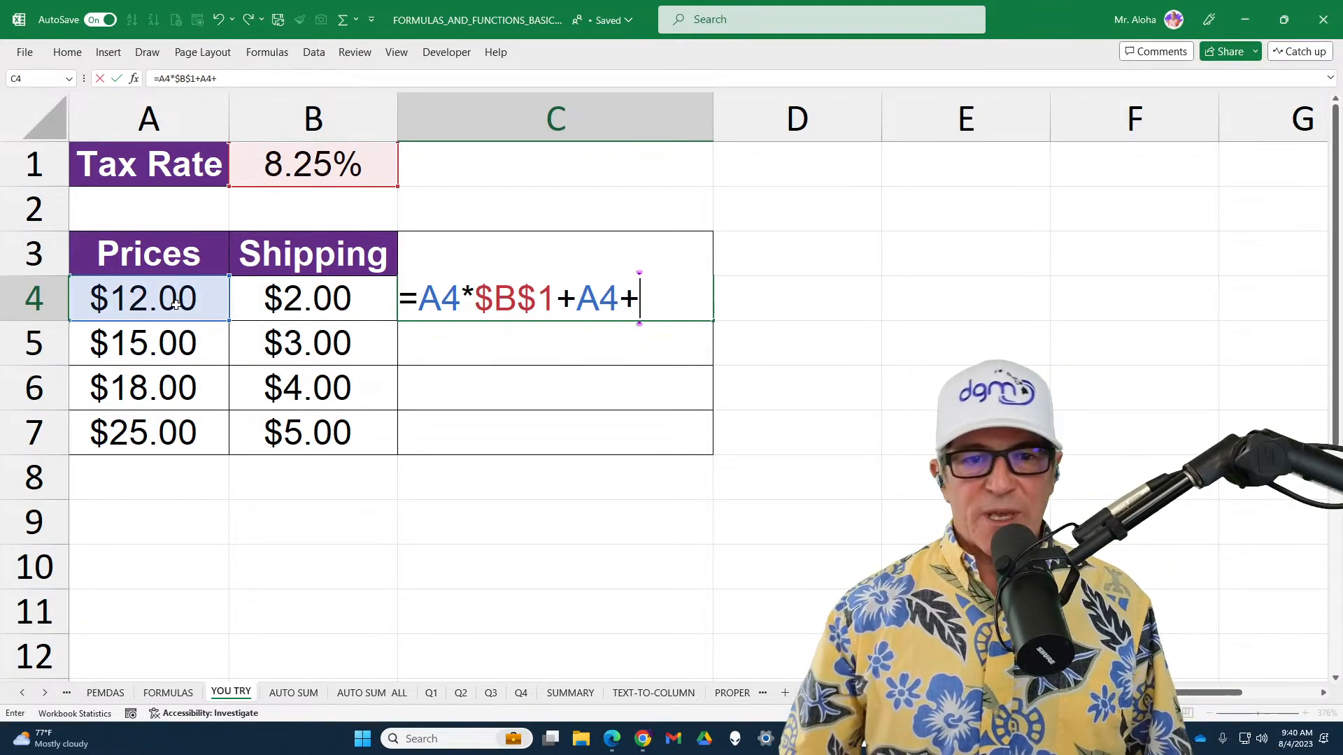
click(276, 309)
key(Return)
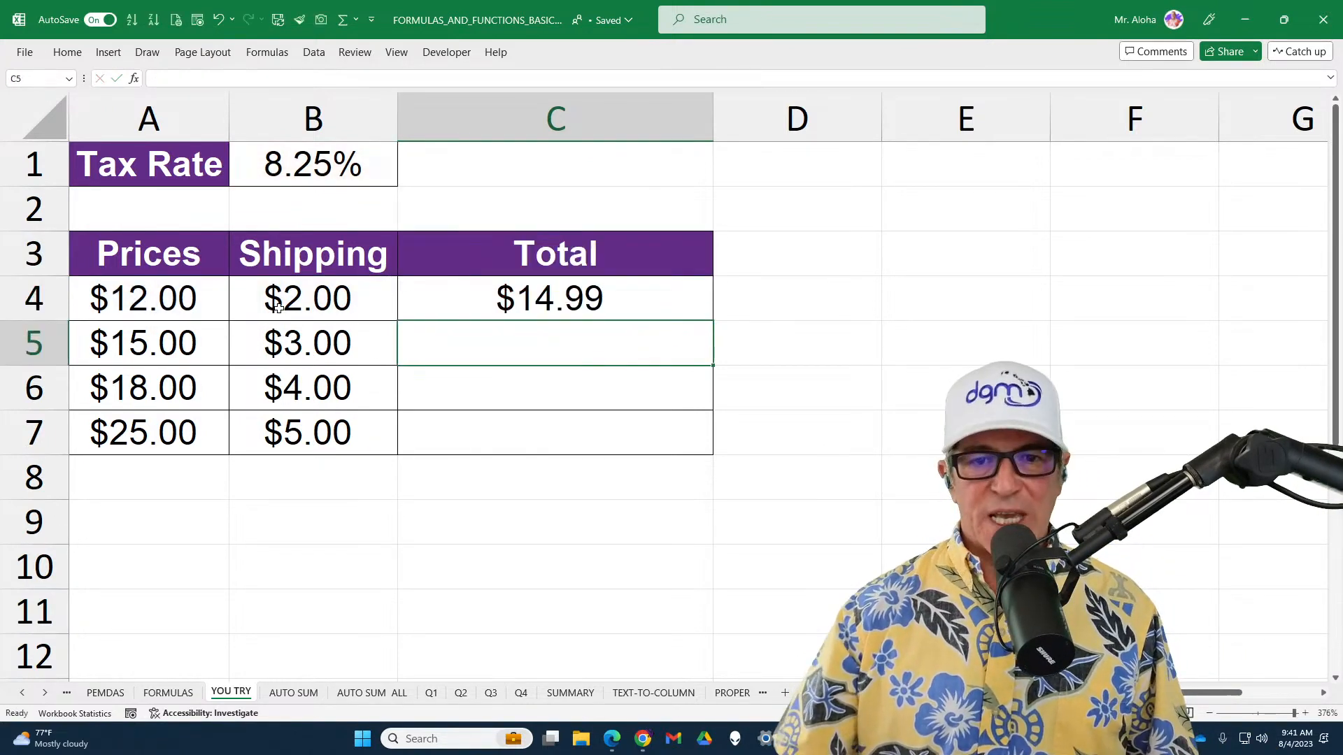
click(689, 294)
double_click(711, 321)
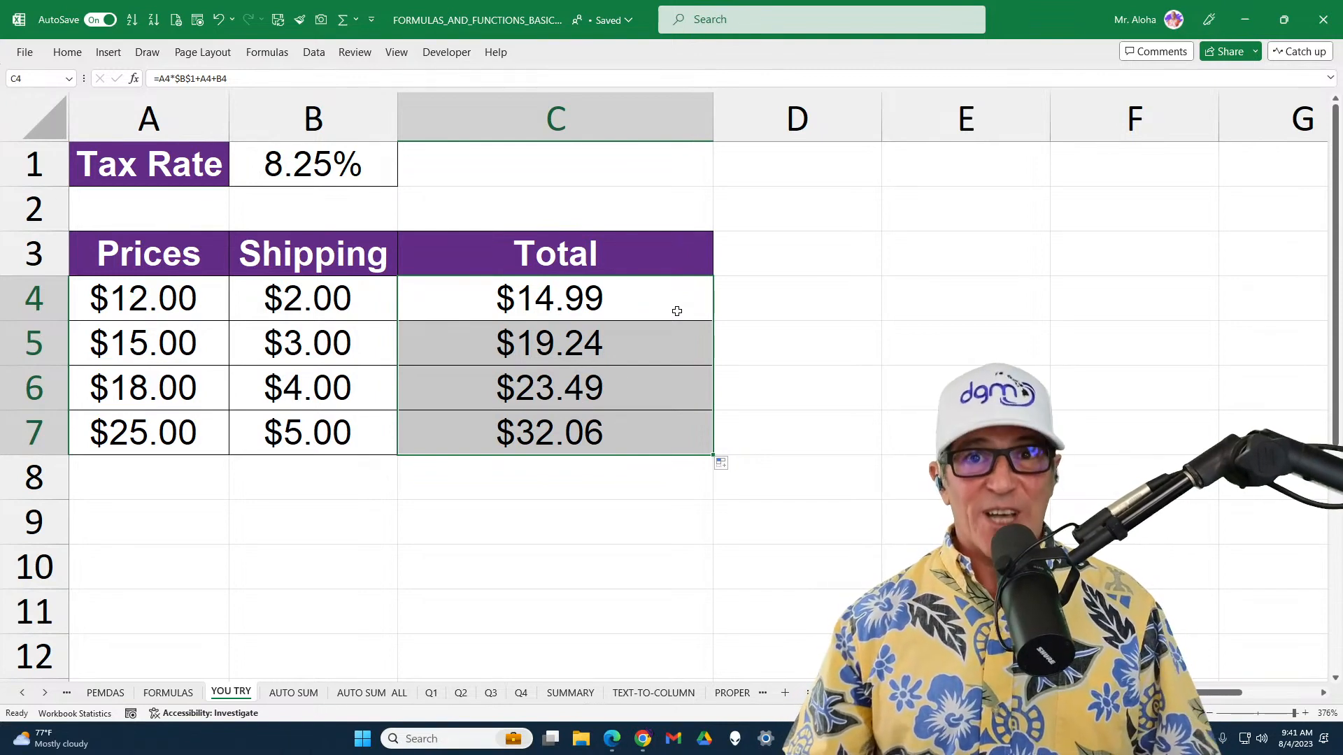
click(677, 311)
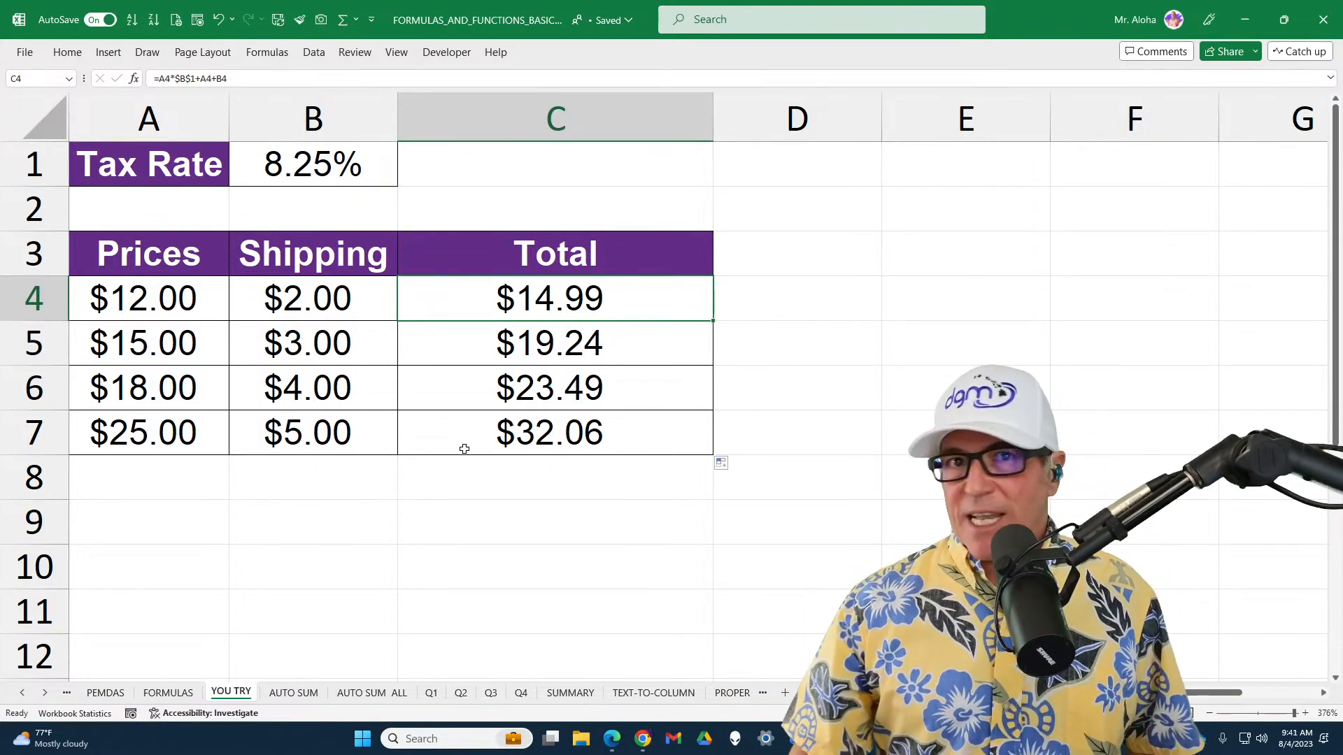
Open the AUTO SUM worksheet
click(306, 692)
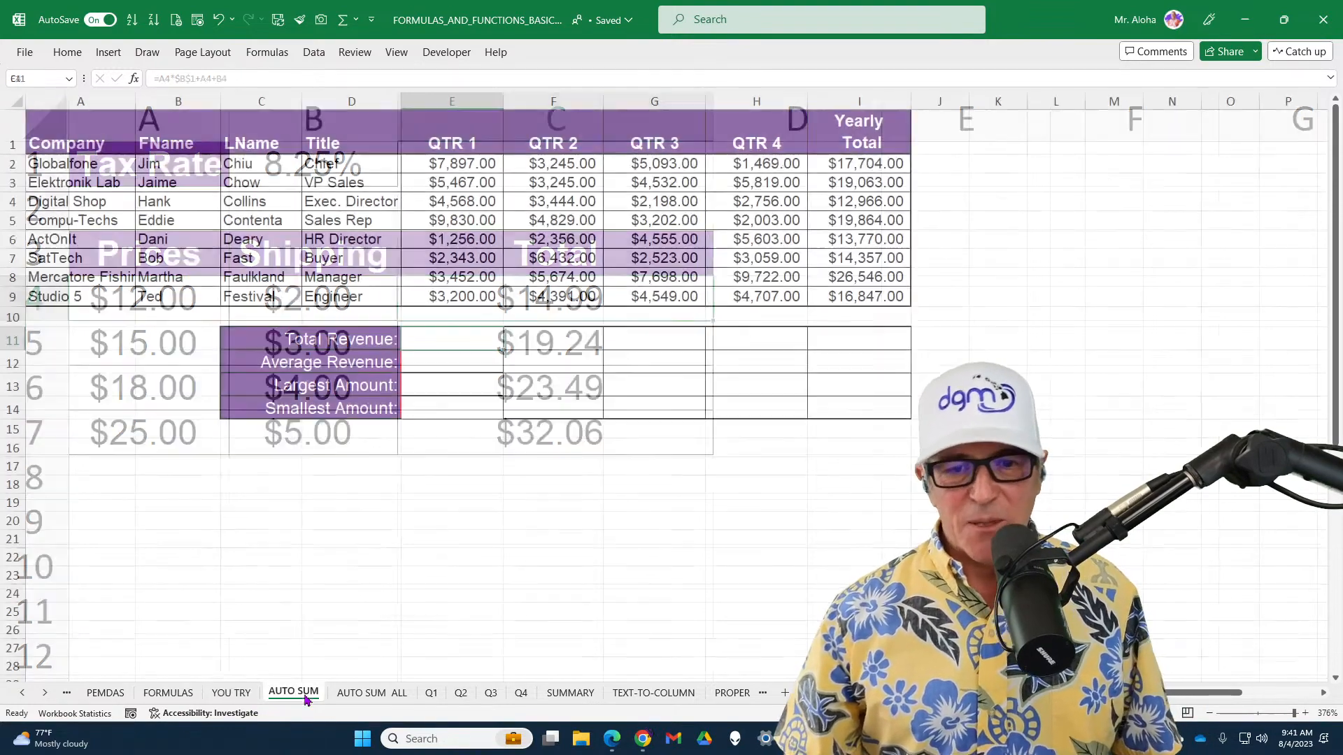
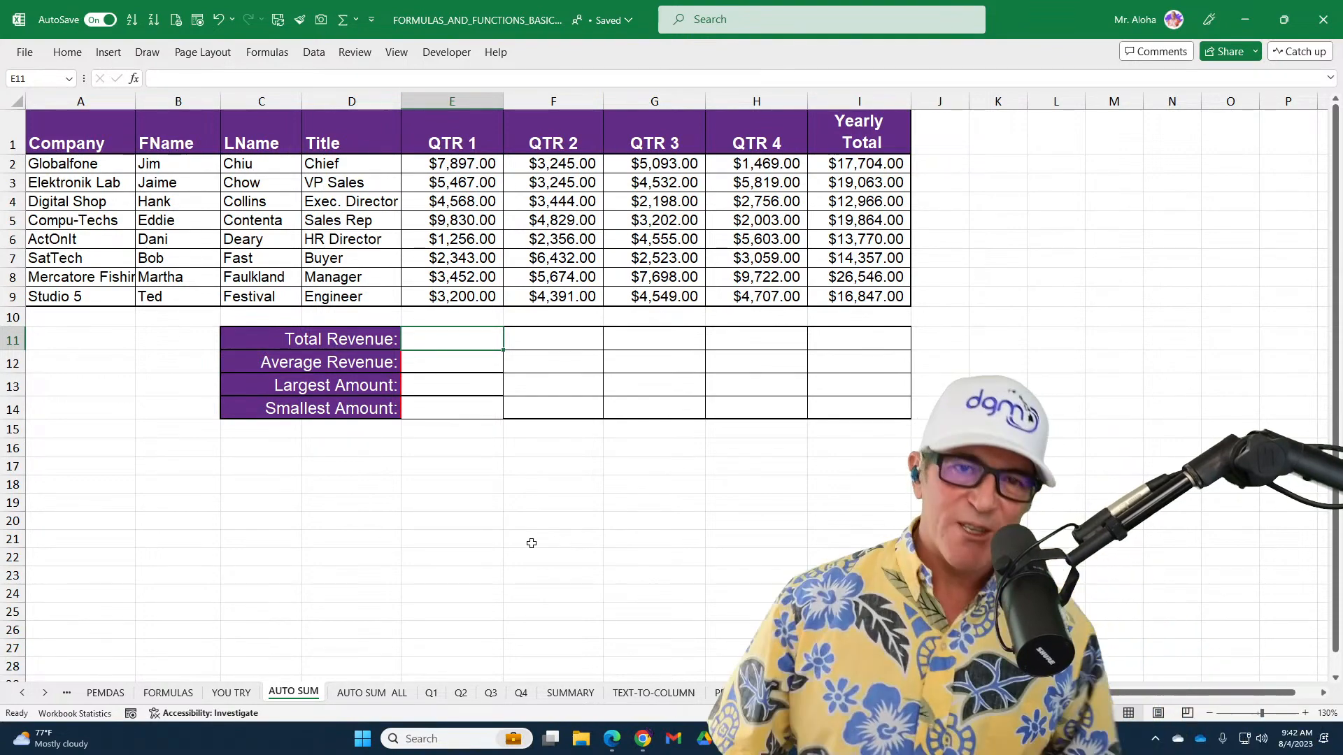
Revisit the PEMDAS, FORMULAS and YOU TRY worksheets, briefly display the YOU TRY formulas, and return to the AUTO SUM worksheet
click(106, 692)
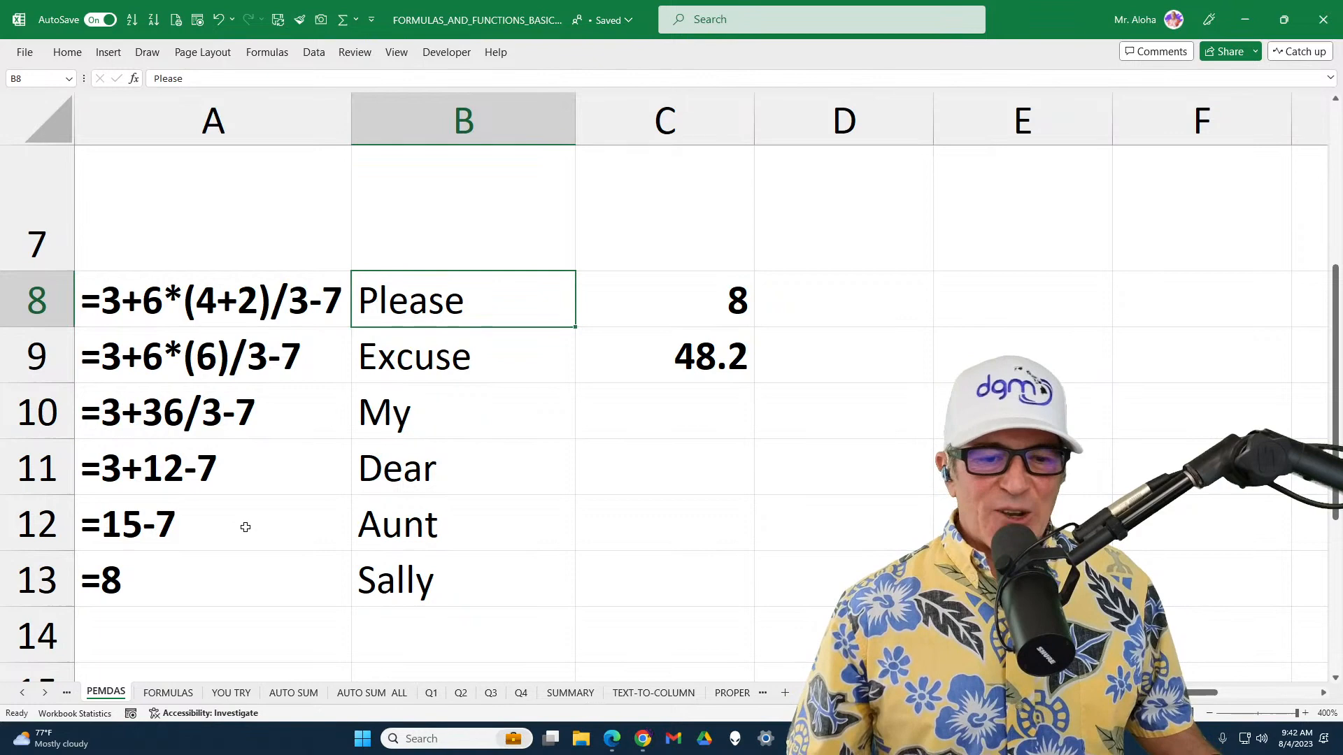
click(173, 694)
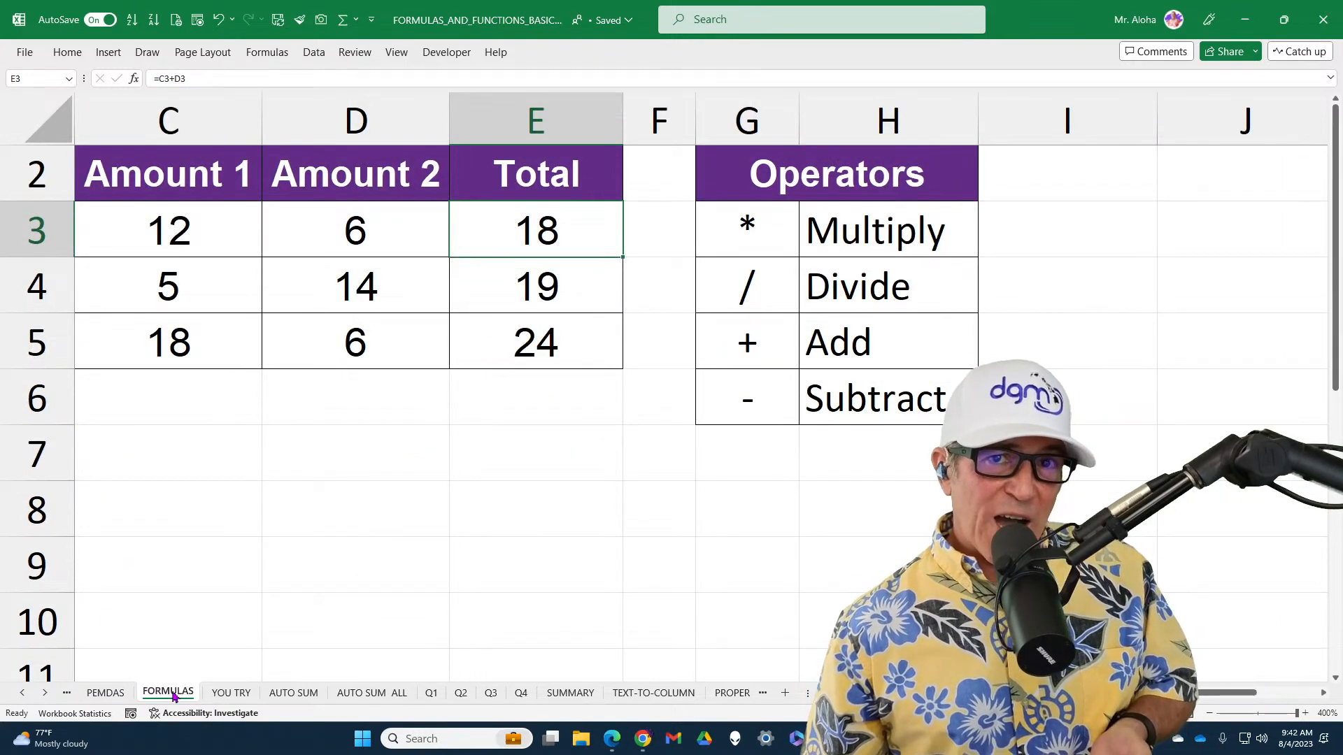
click(226, 695)
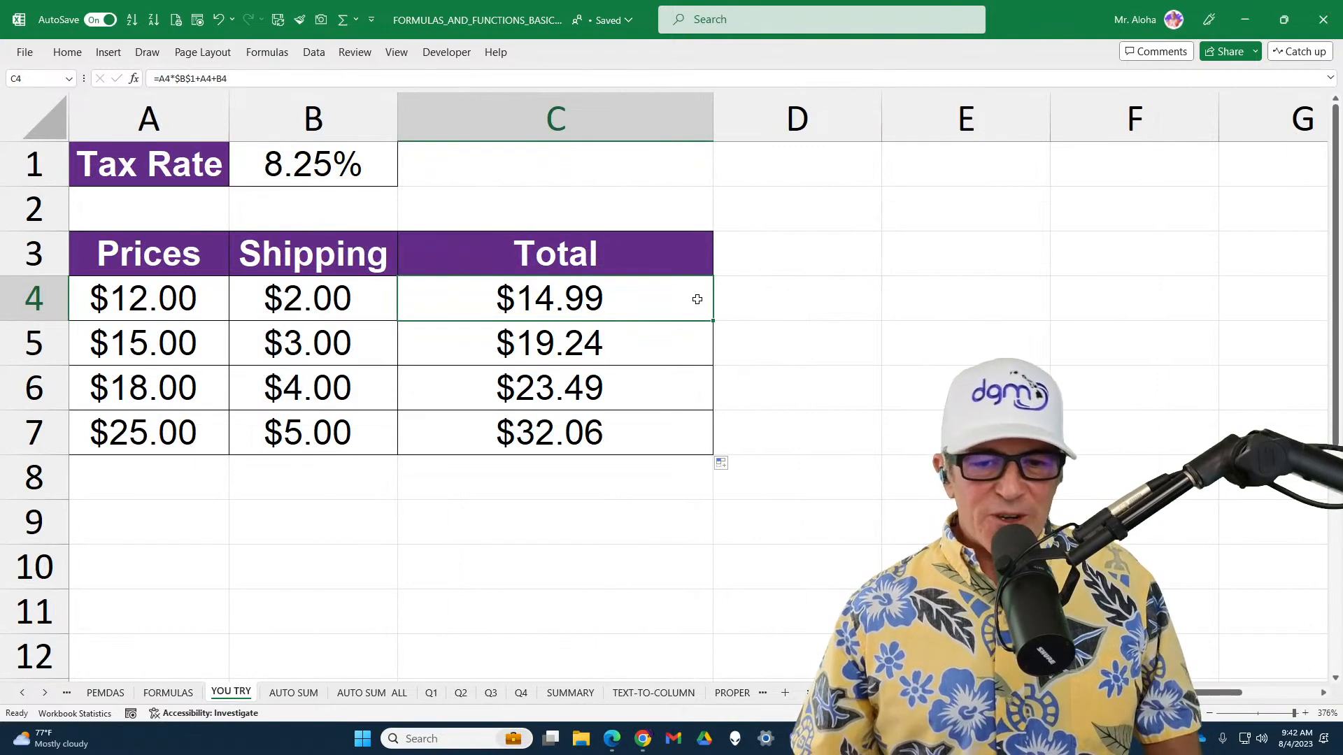
key(ctrl+grave)
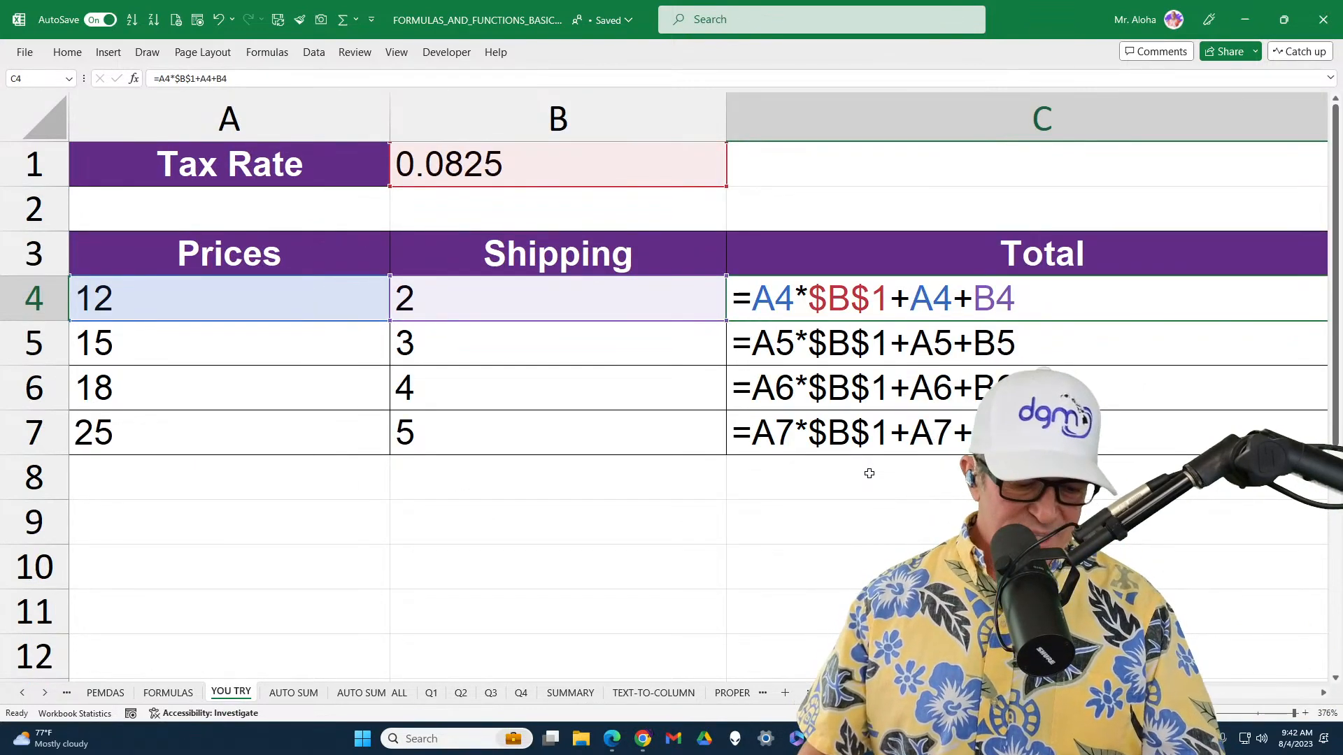
key(ctrl+grave)
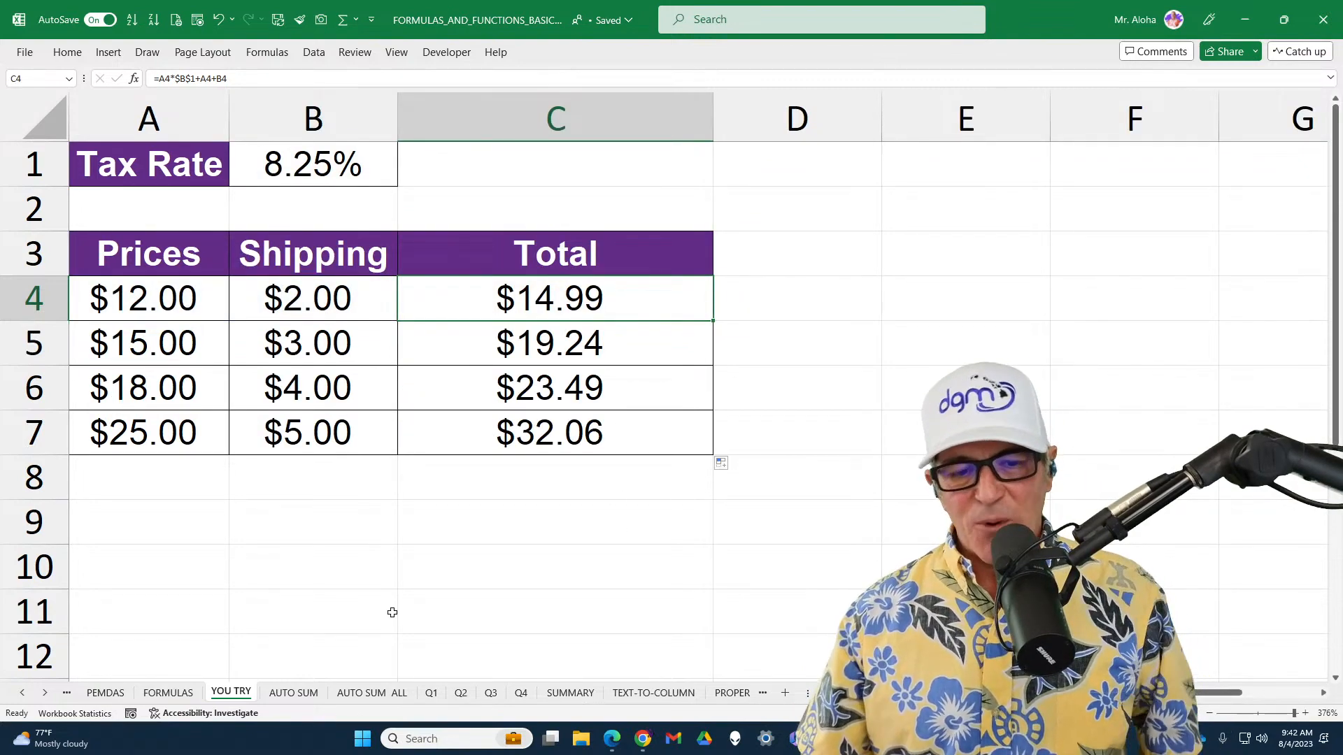
click(305, 694)
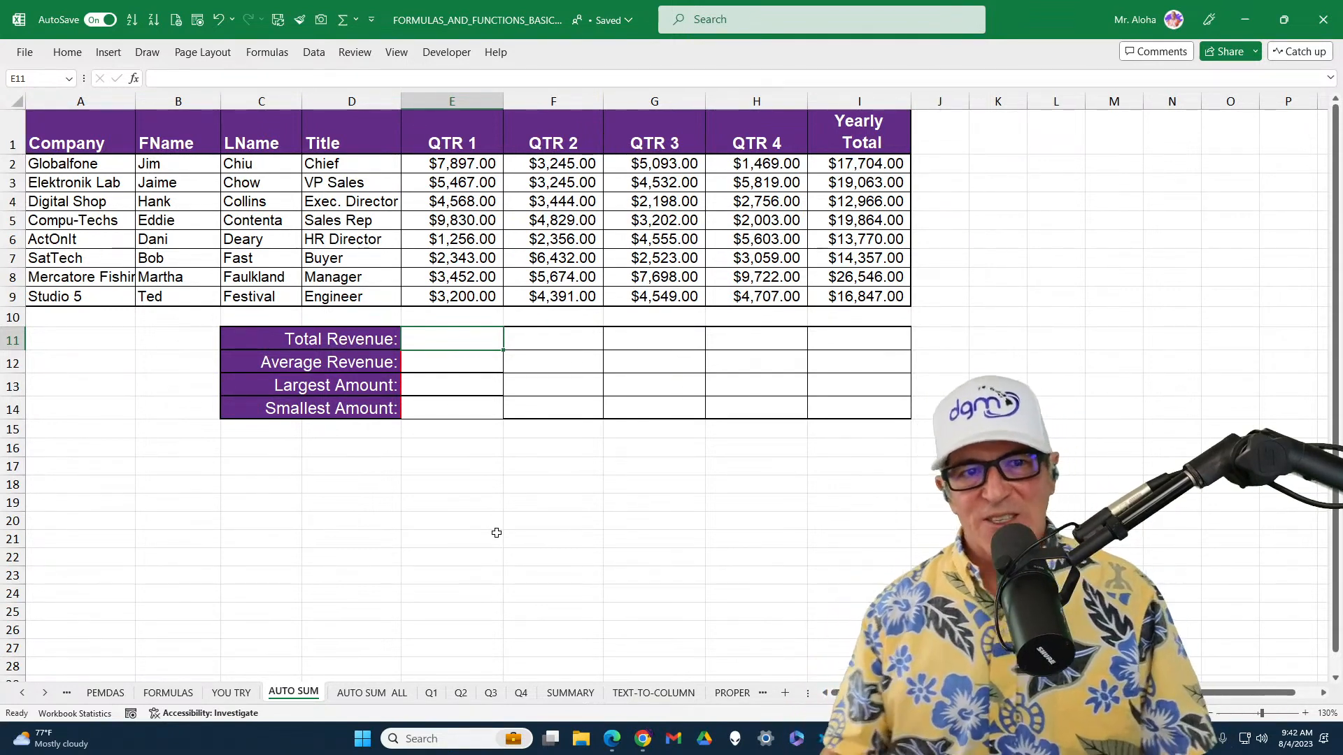
Show the Quick Access Toolbar below the ribbon and view the functions AutoSum offers
click(372, 20)
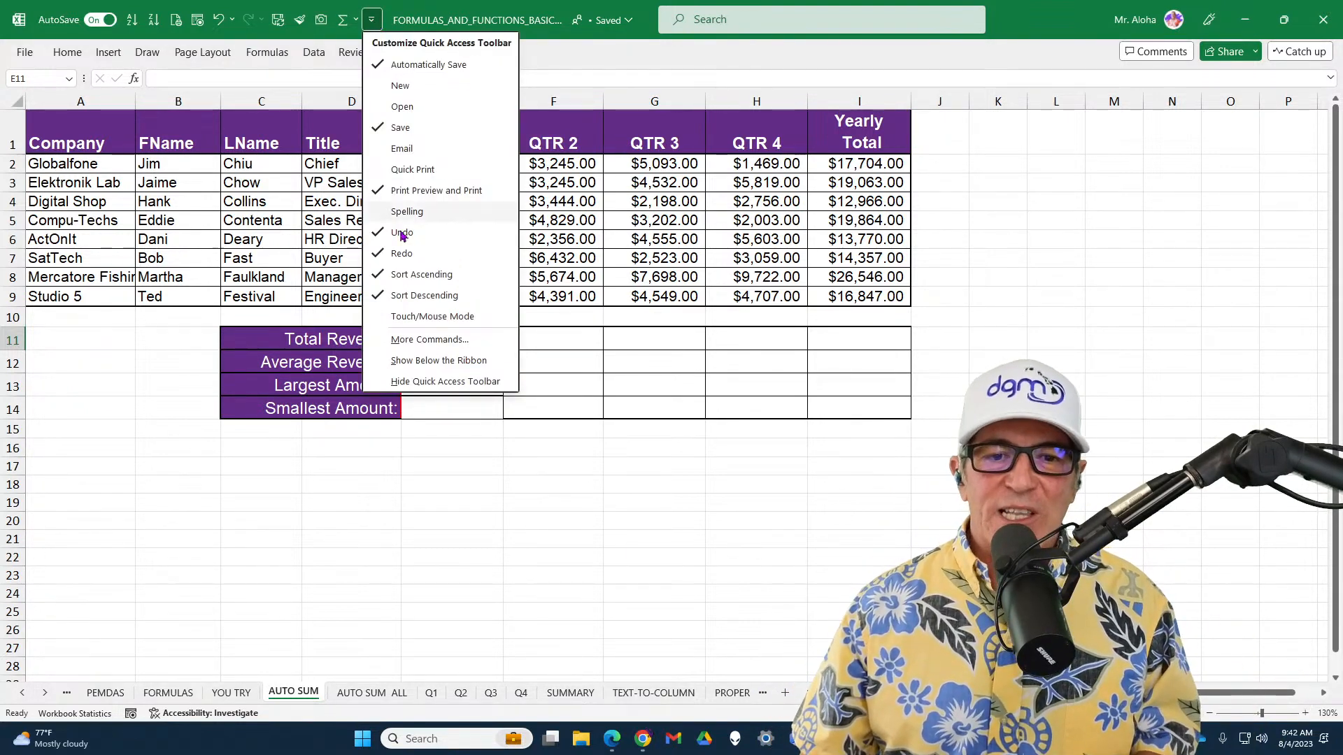
click(444, 361)
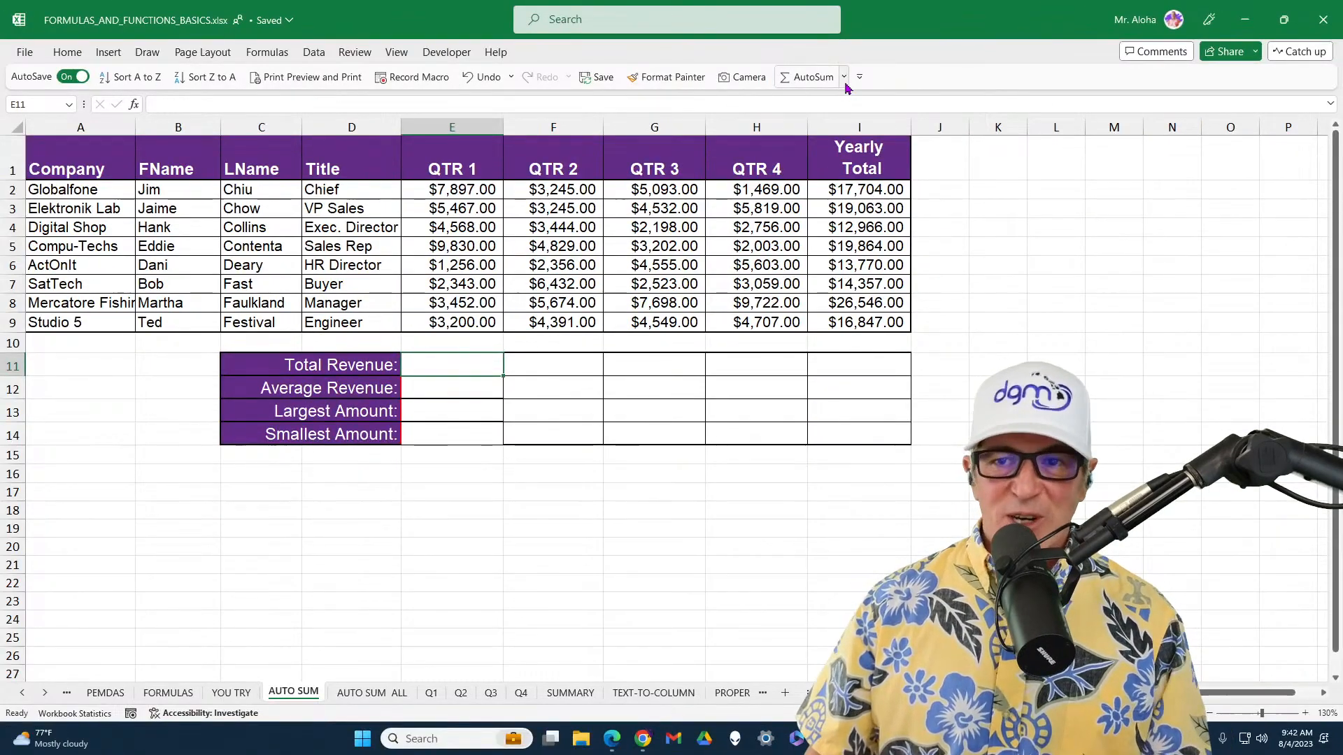
click(776, 130)
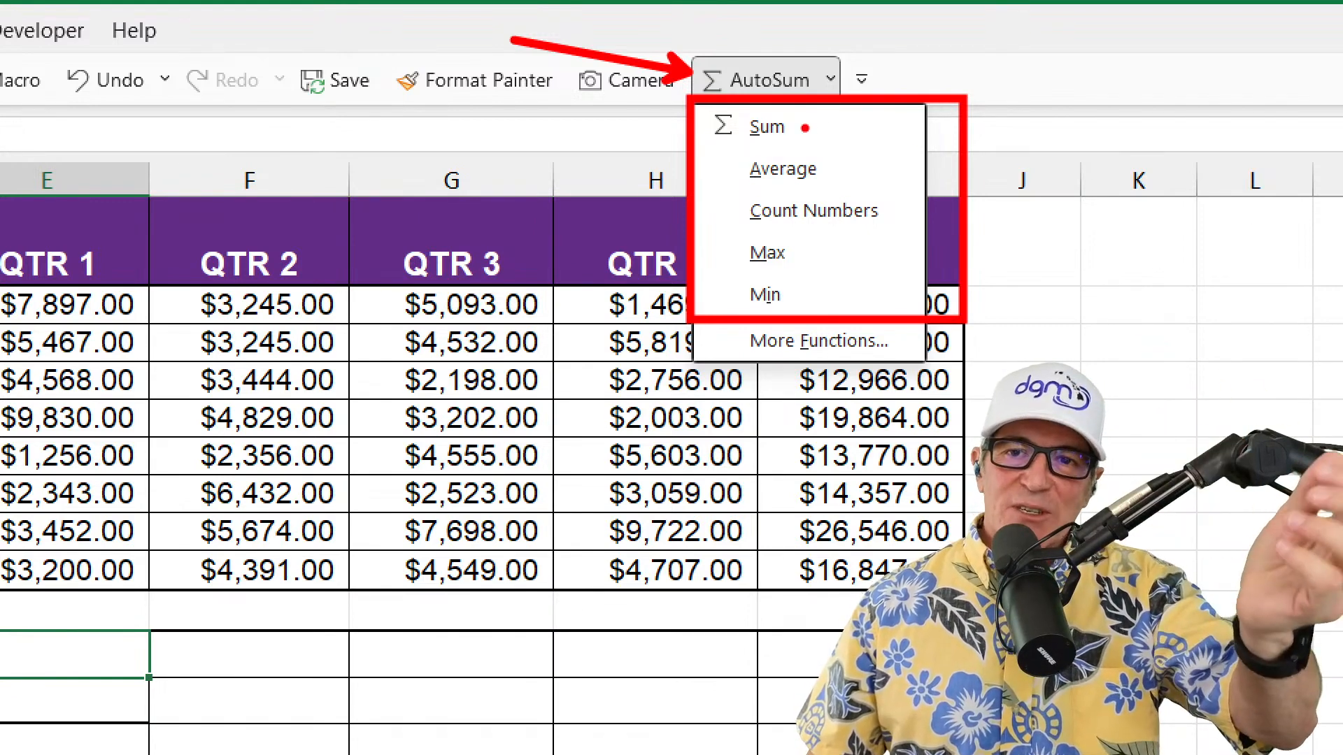
key(Escape)
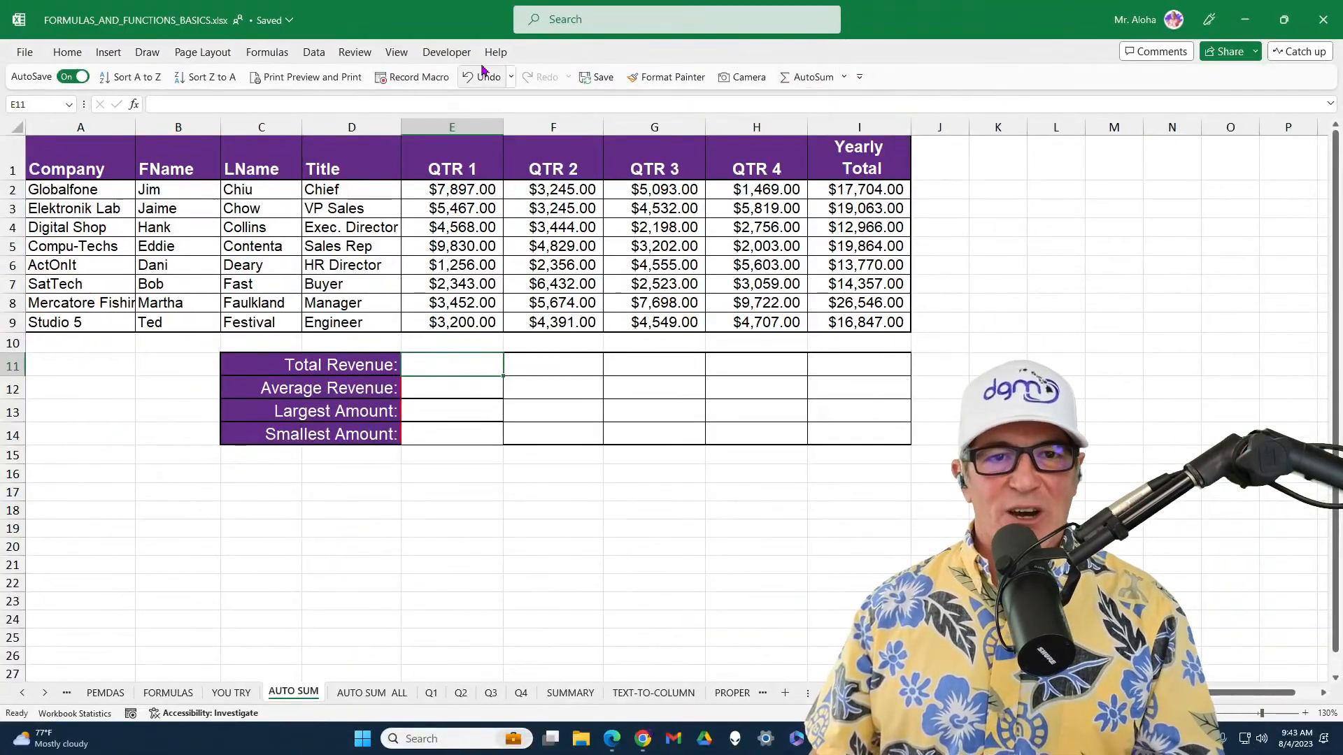
Look over the Home and Formulas command sets and the AutoSum function list
click(68, 51)
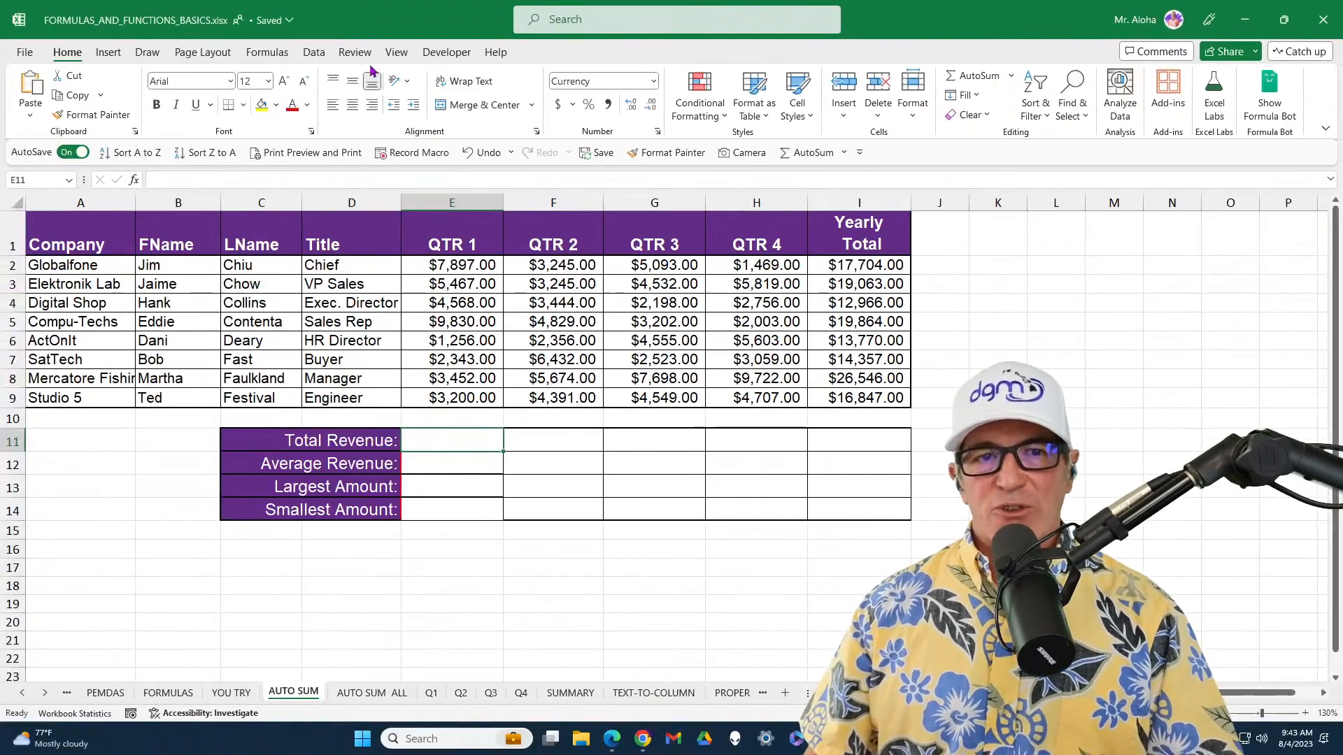
click(265, 58)
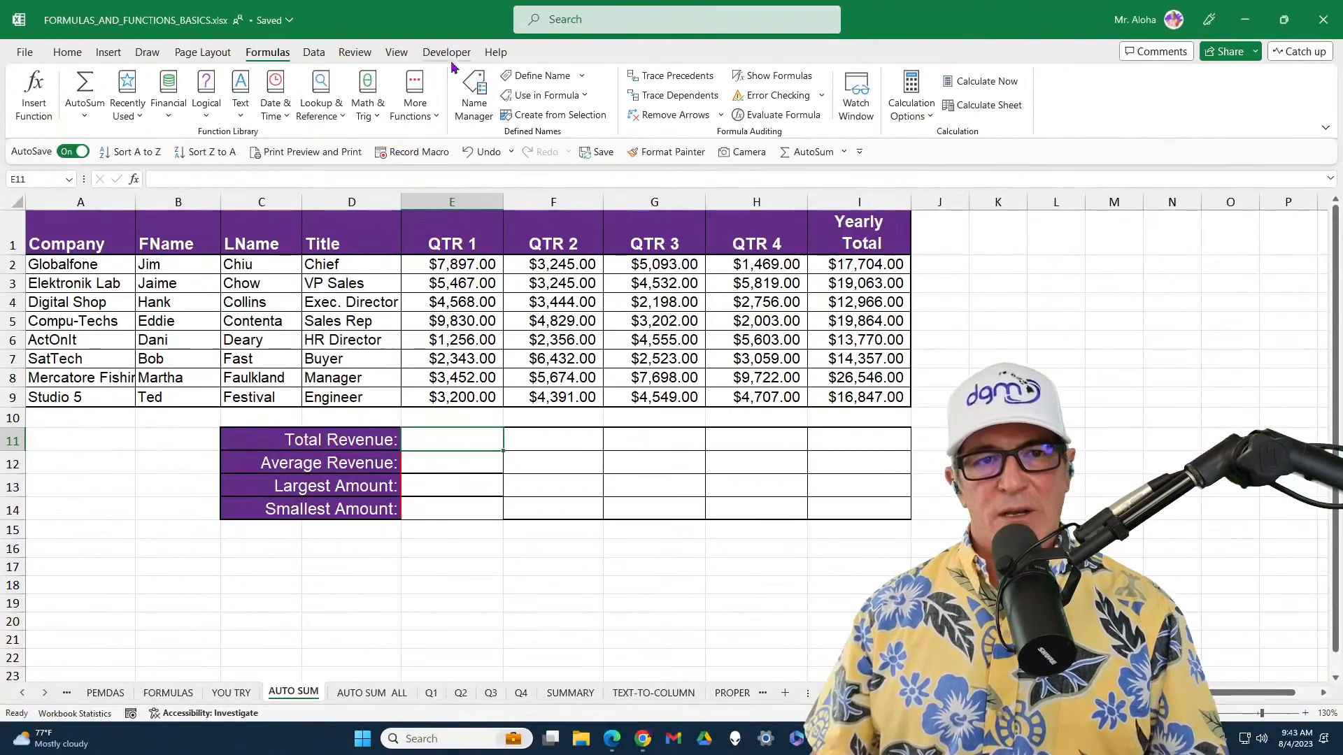
click(845, 155)
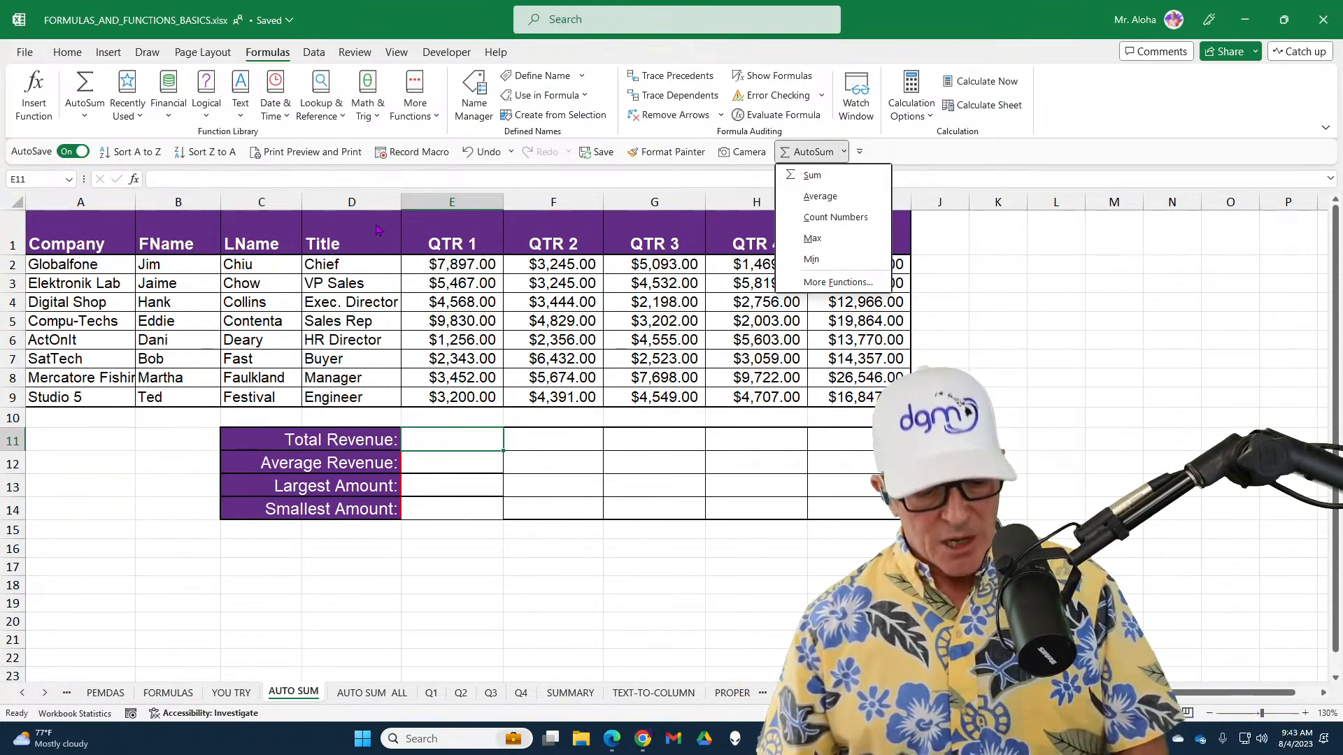
click(942, 164)
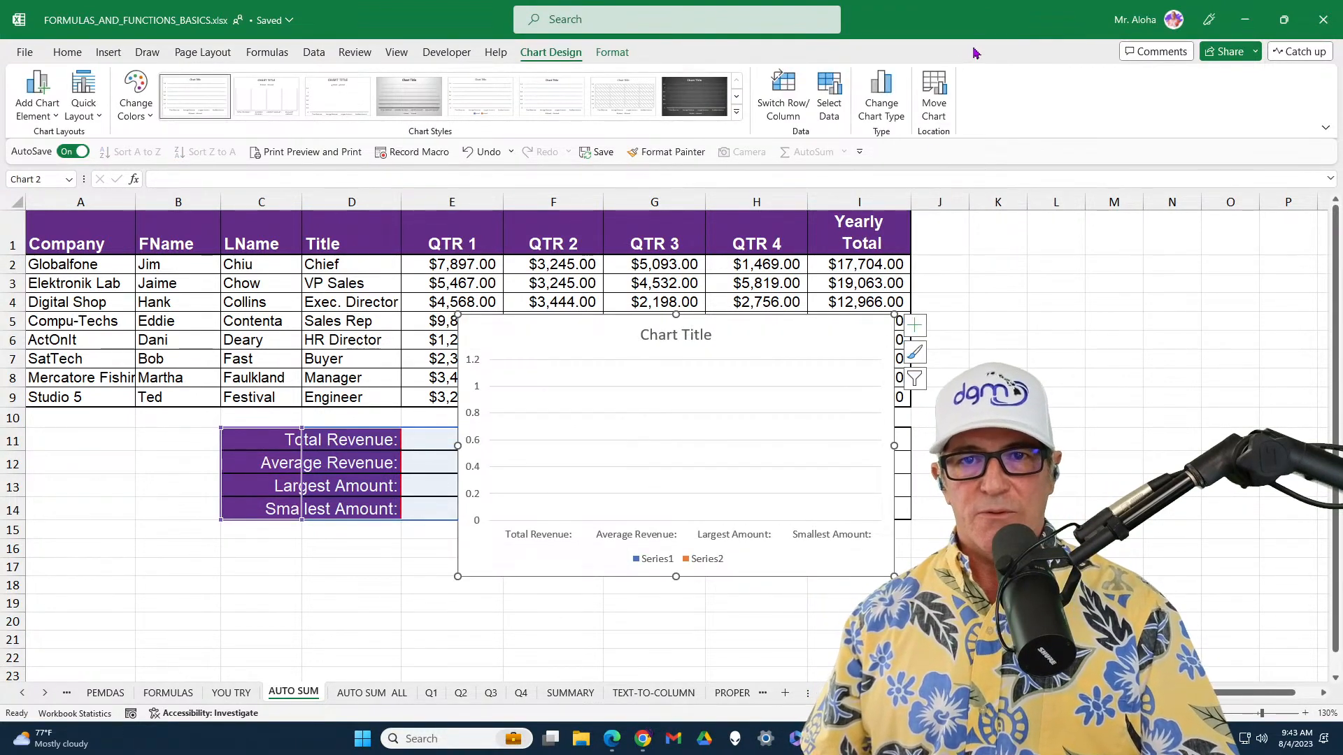
Delete the empty chart from the AUTO SUM worksheet and collapse the ribbon
click(747, 484)
click(809, 342)
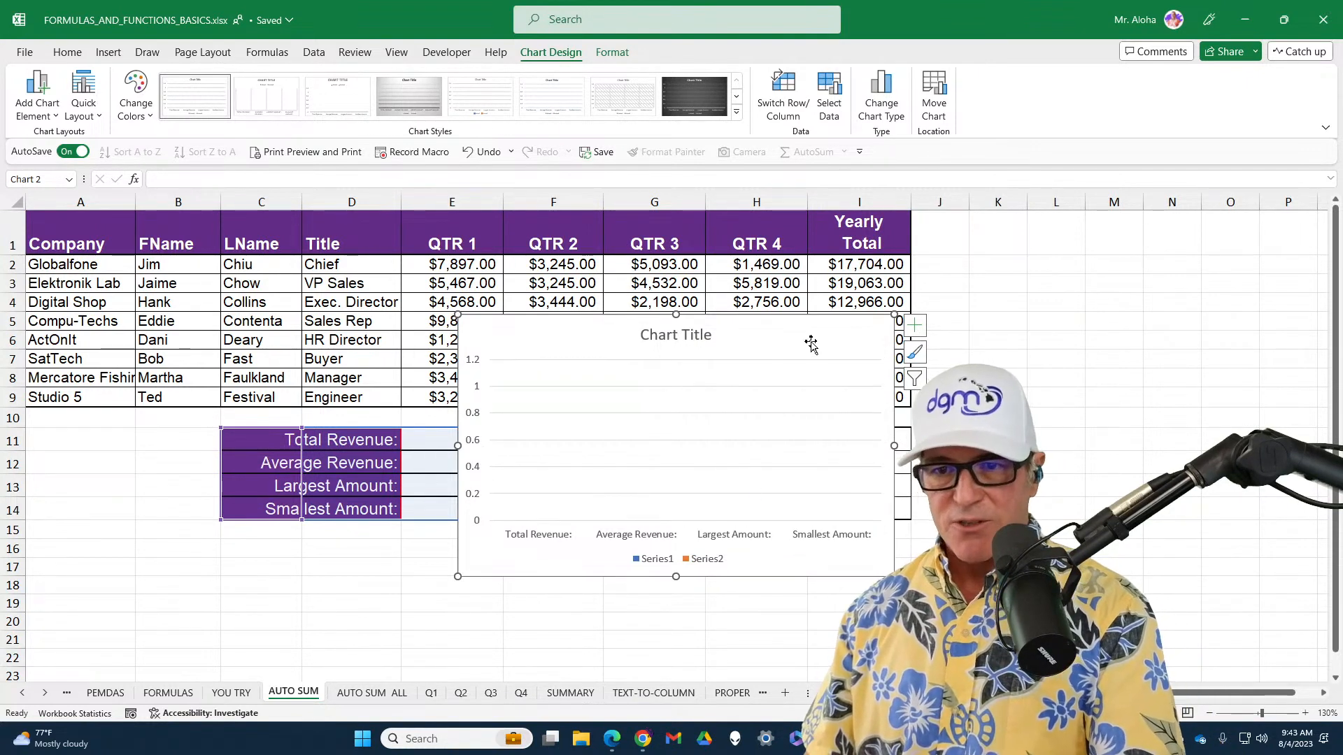
key(Delete)
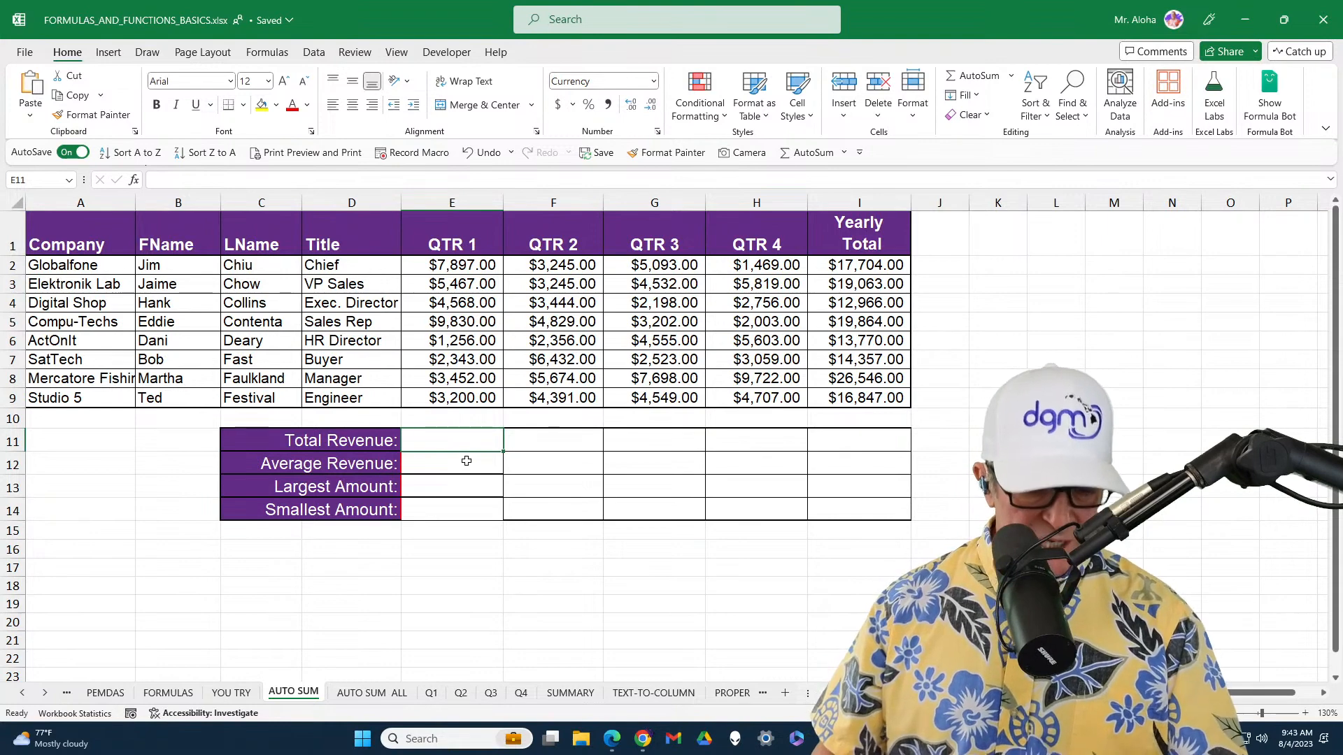
key(ctrl+F1)
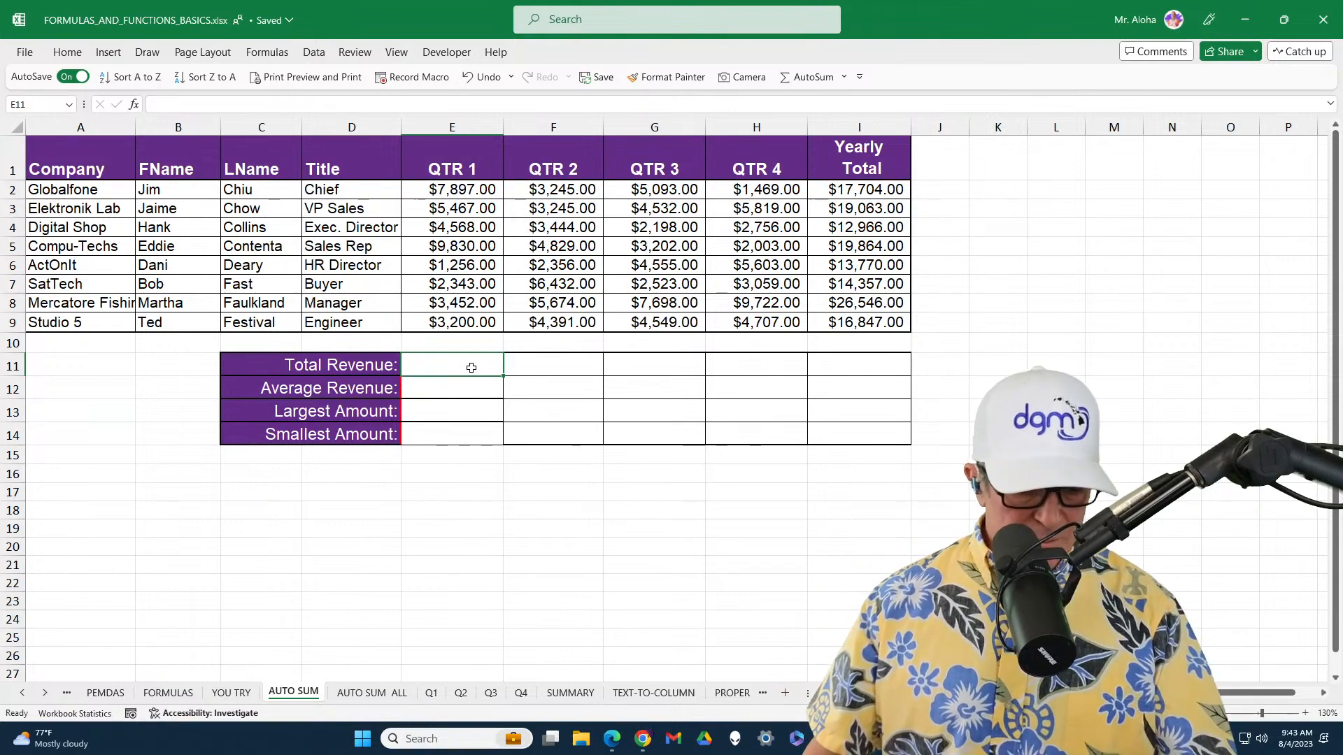
drag(388, 344, 516, 383)
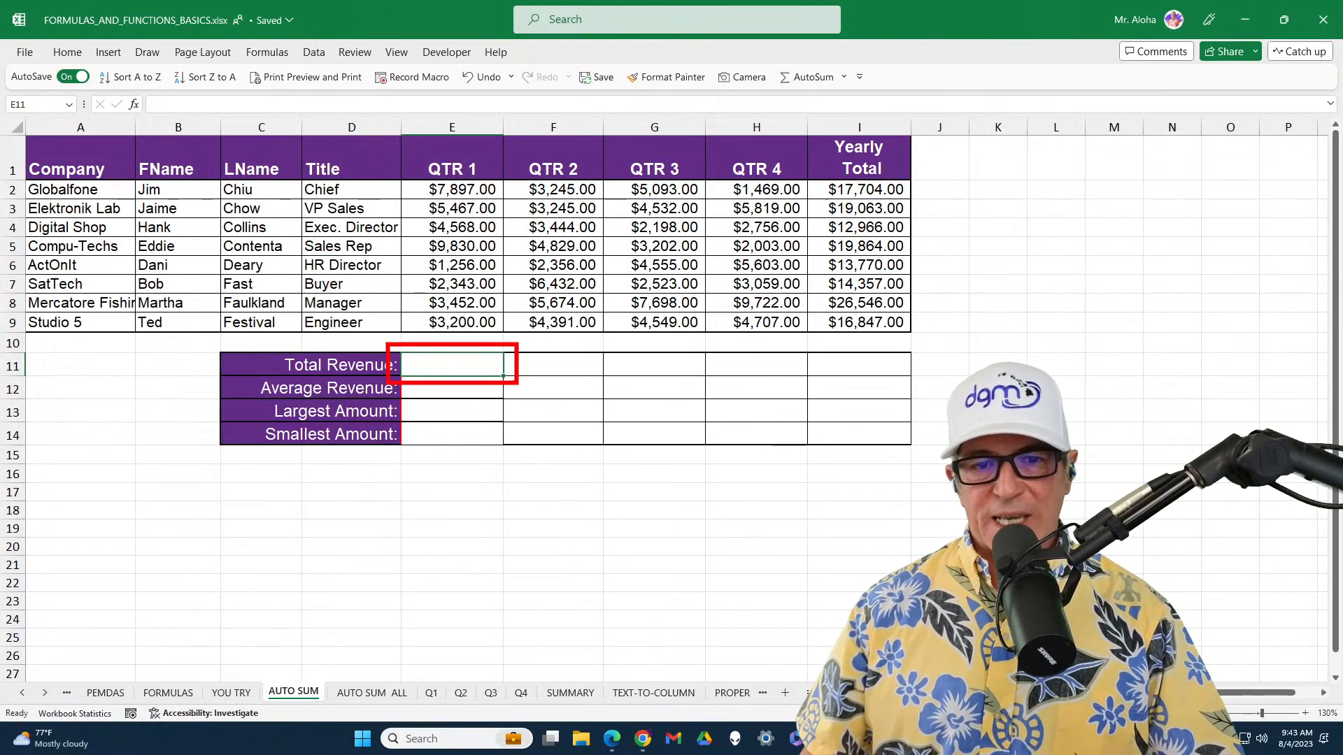
mouse_move(396, 184)
mouse_down()
mouse_move(532, 202)
mouse_move(498, 335)
mouse_up()
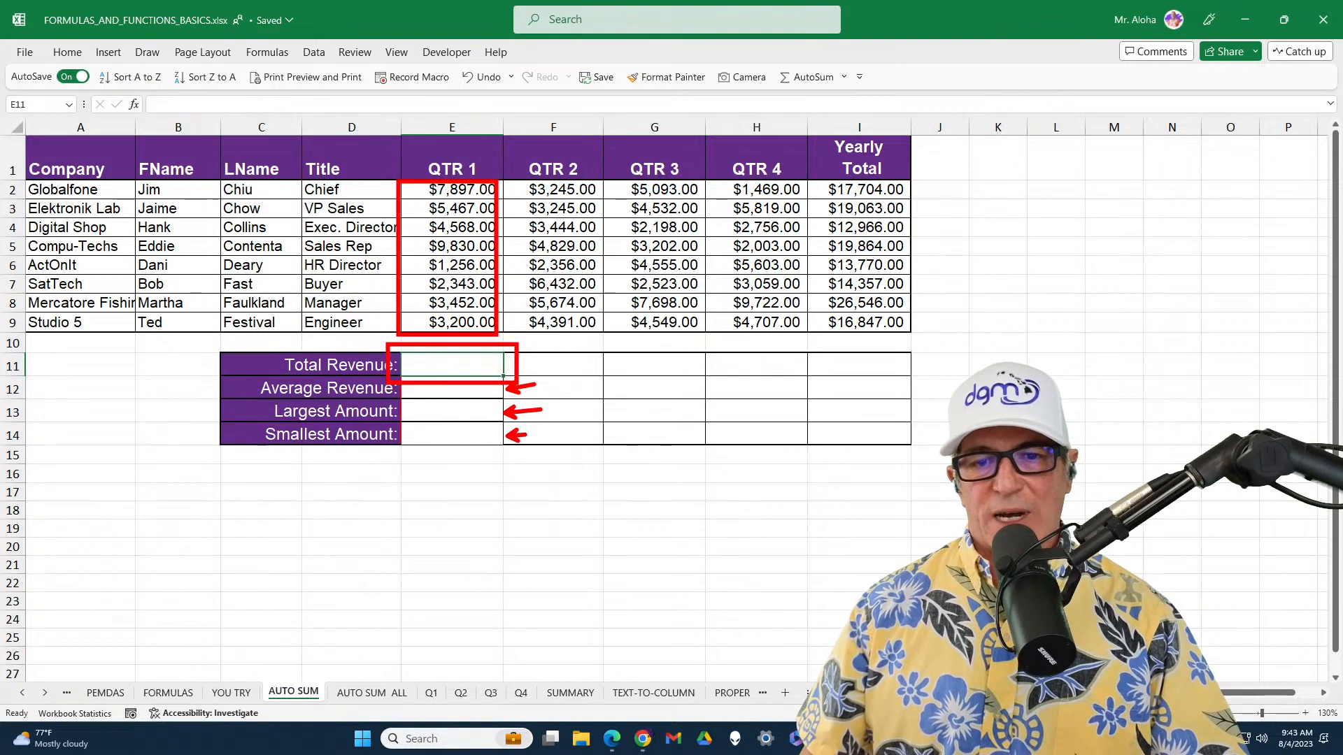
key(Escape)
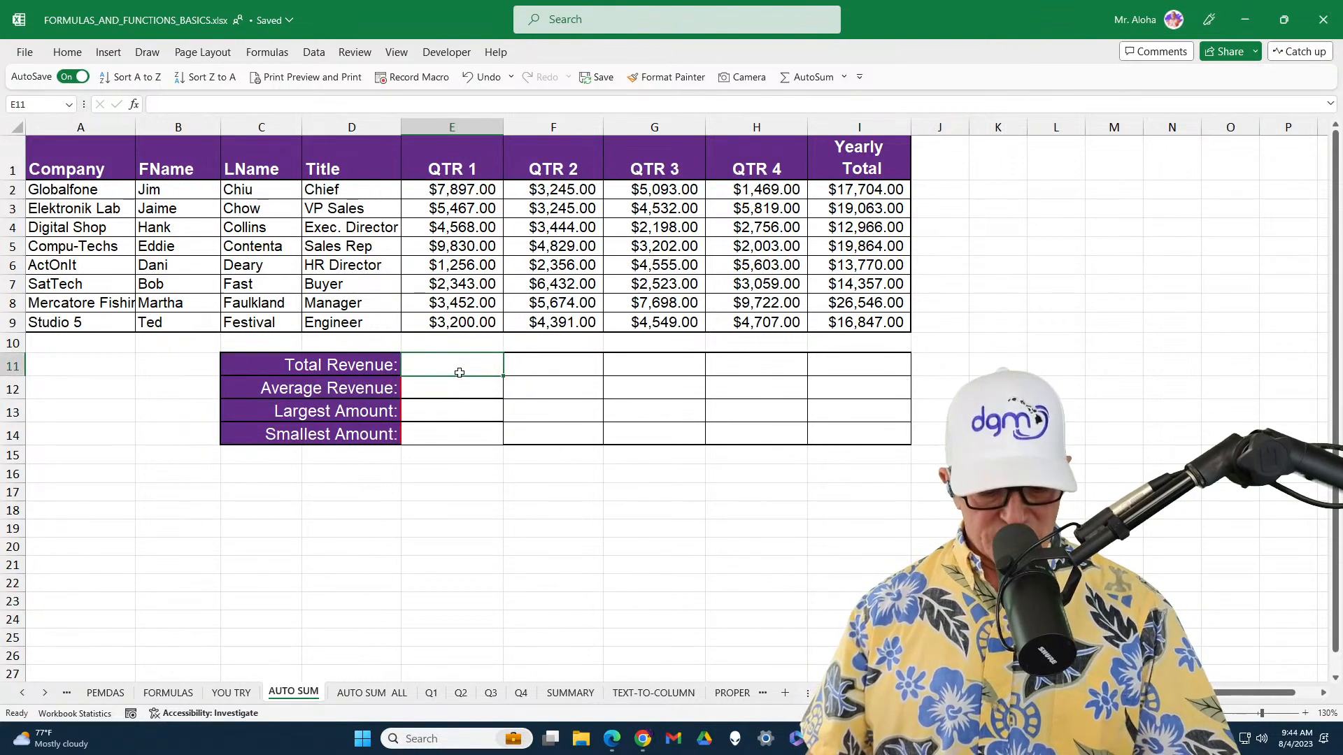
Use AutoSum in E11 to build =SUM($E$2:$E$9) with absolute references, and copy the formula down through E14
key(alt+equal)
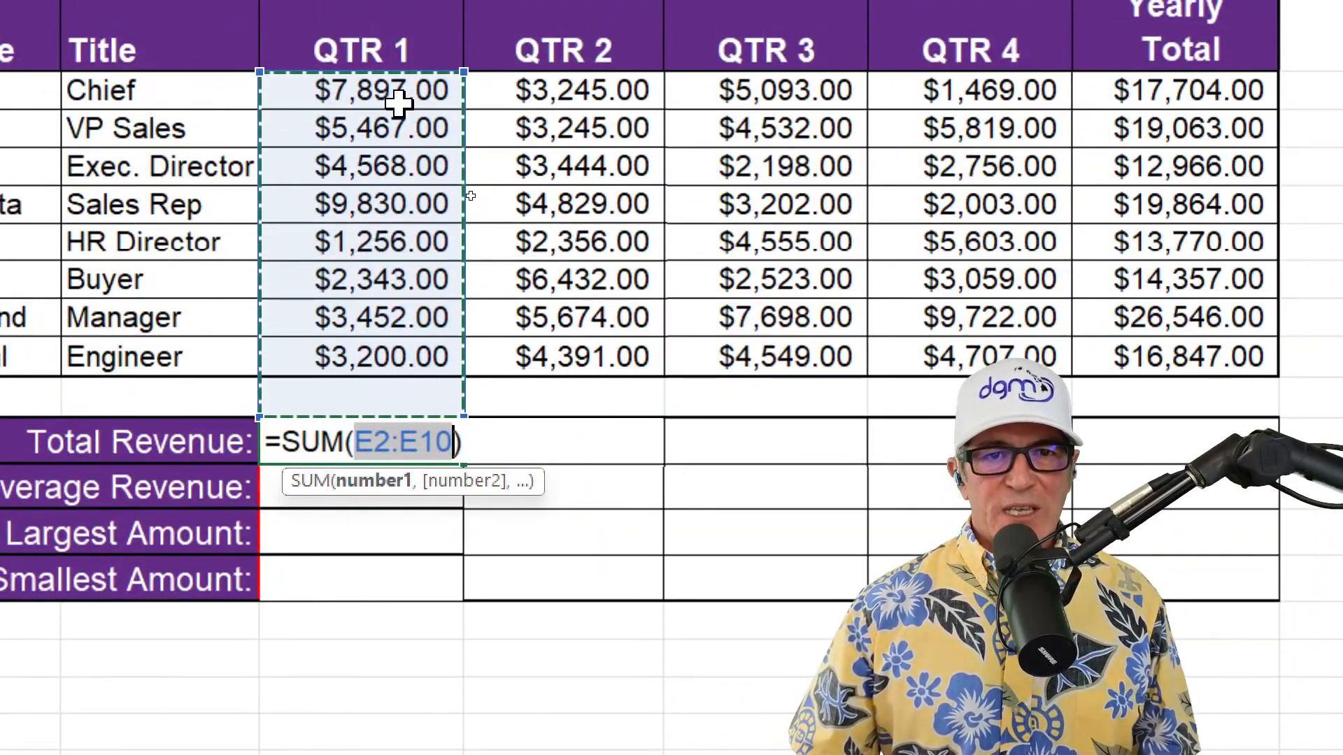
drag(390, 91, 351, 357)
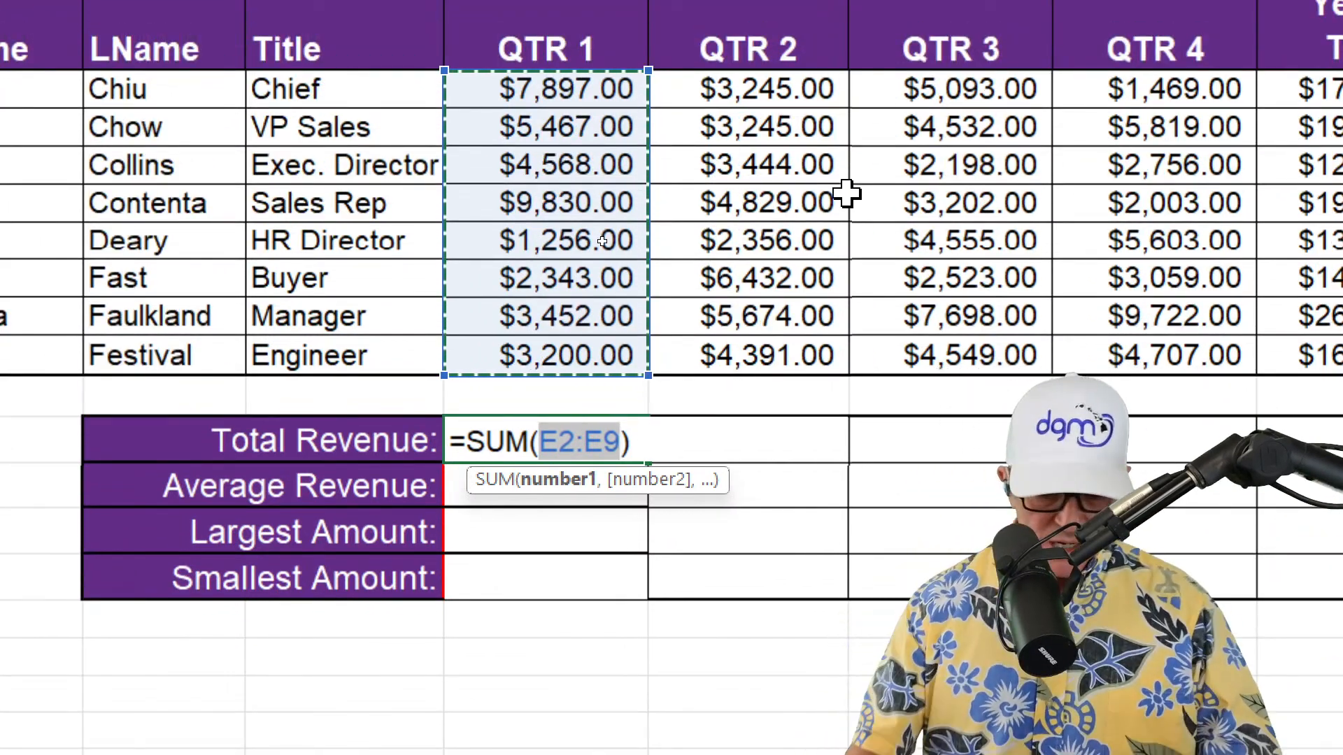
key(F4)
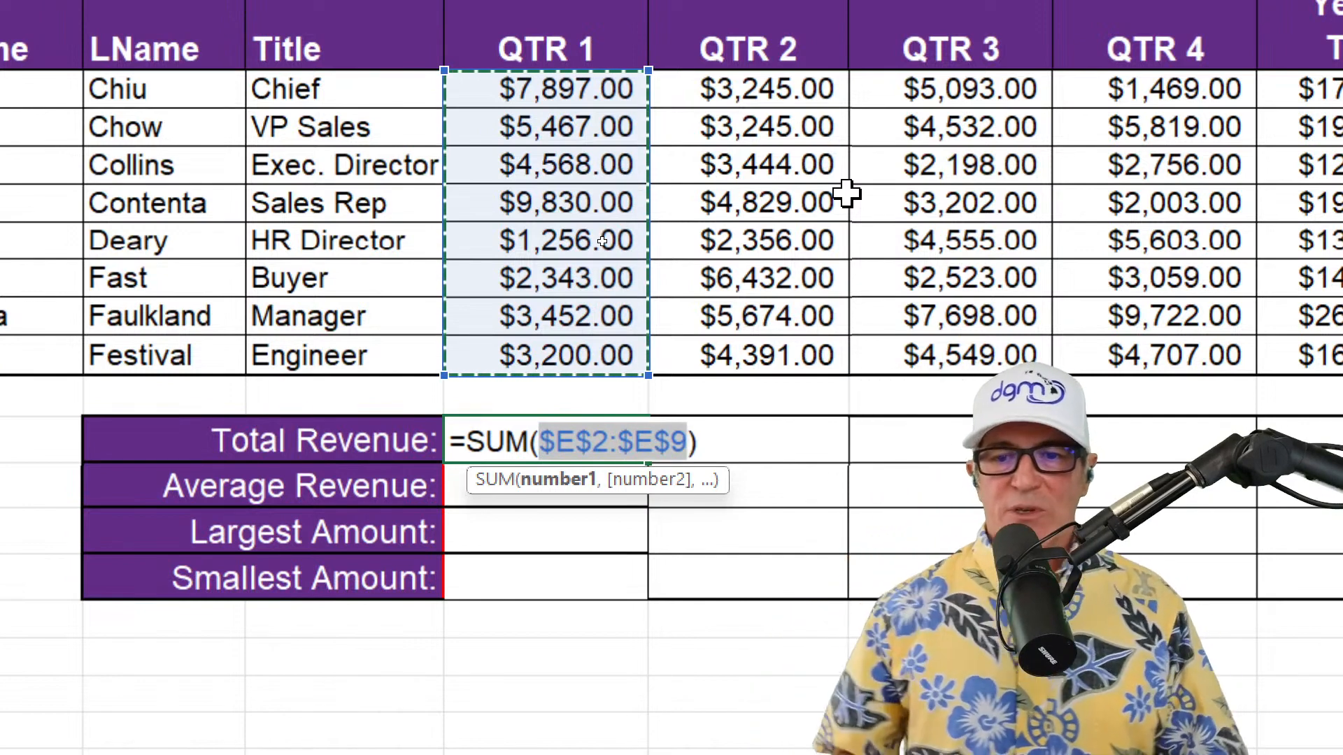
key(Return)
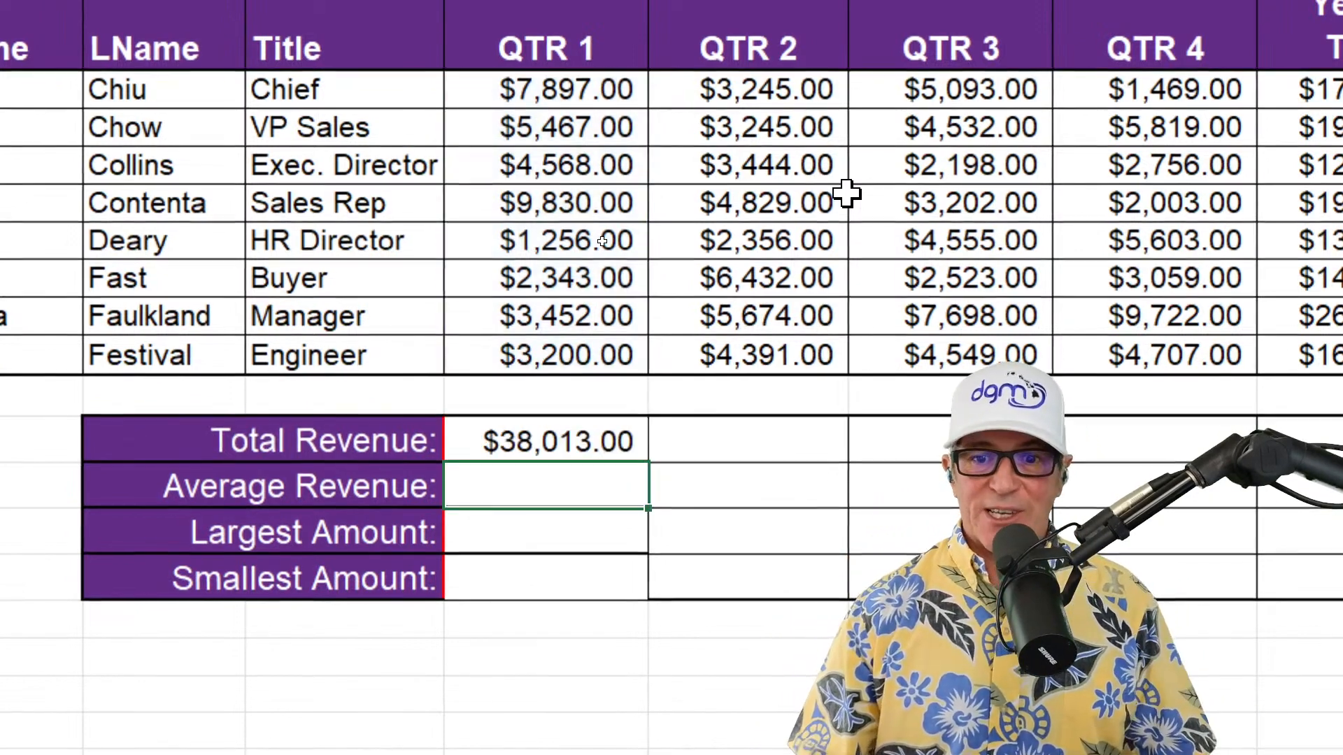
click(635, 444)
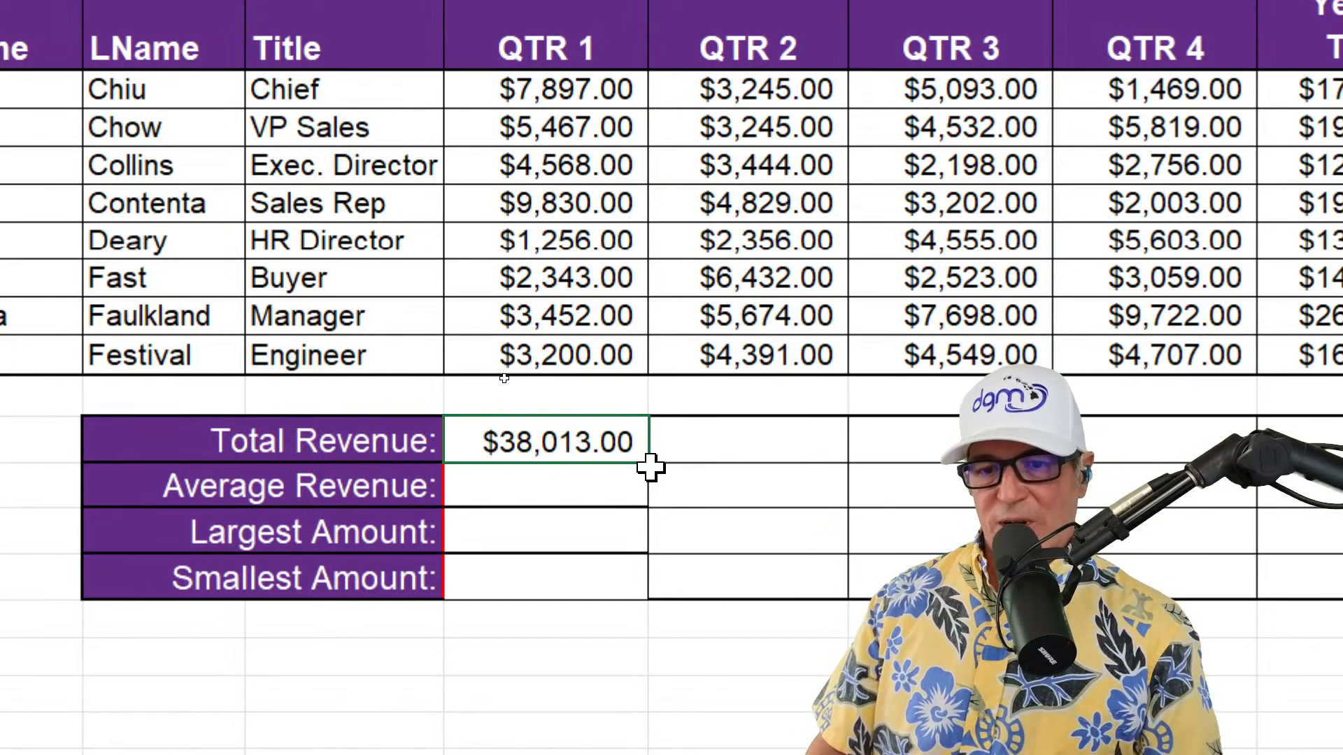
double_click(653, 464)
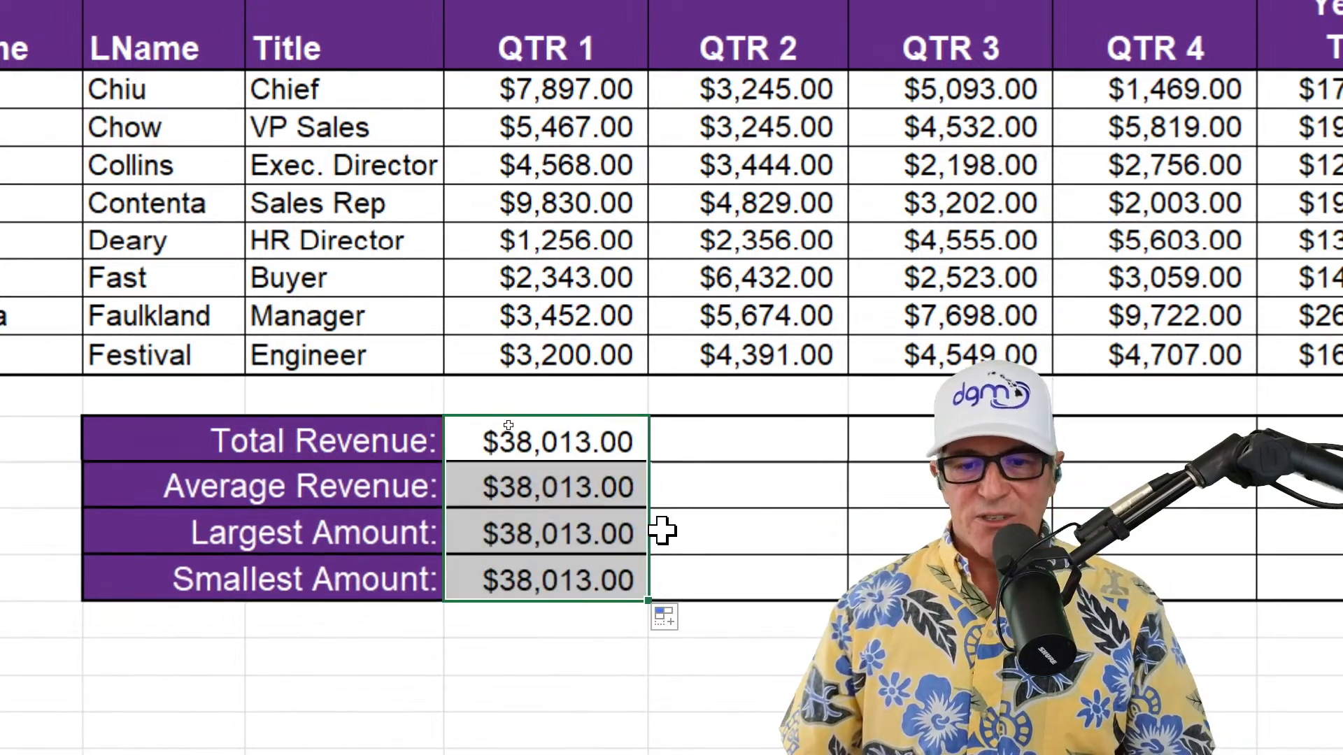
Replace SUM with AVERAGE in the Average Revenue formula in E12 so it reads =AVERAGE($E$2:$E$9)
scroll(665, 595, down, 1)
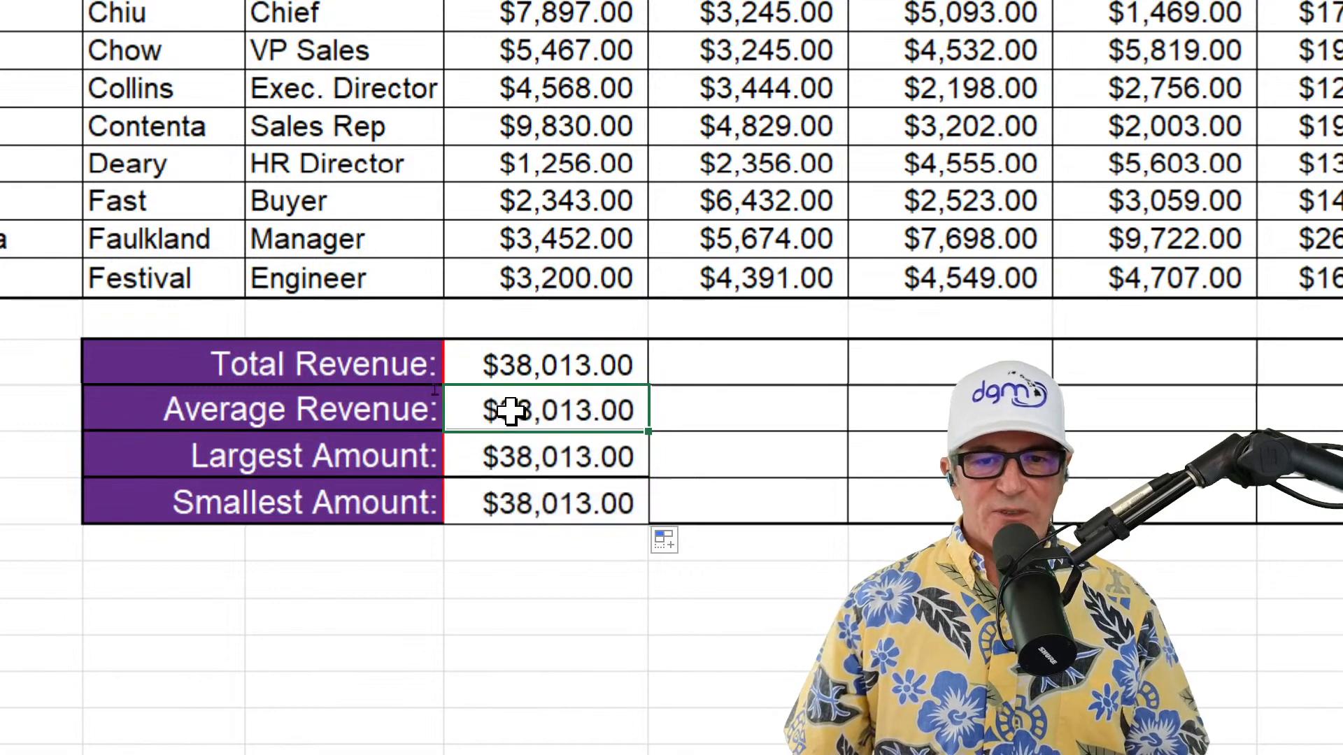
double_click(514, 411)
drag(526, 413, 466, 413)
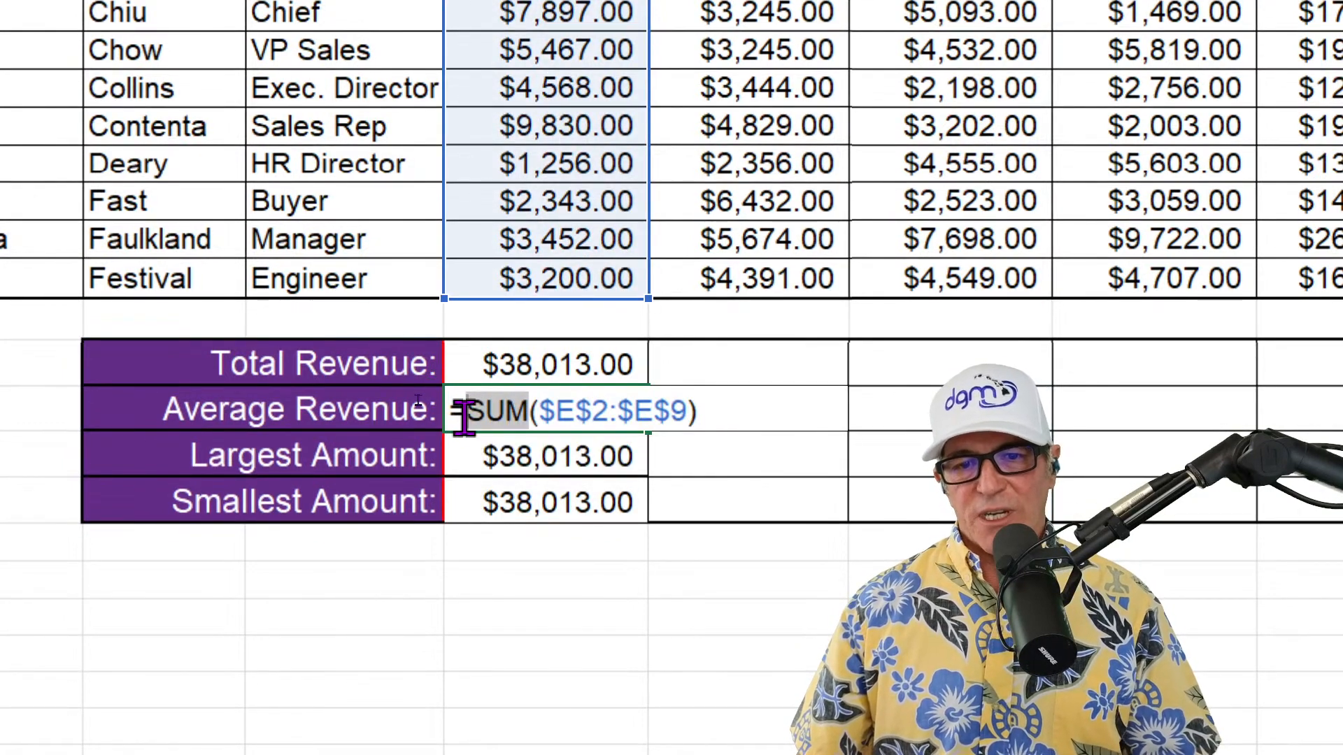
text(av)
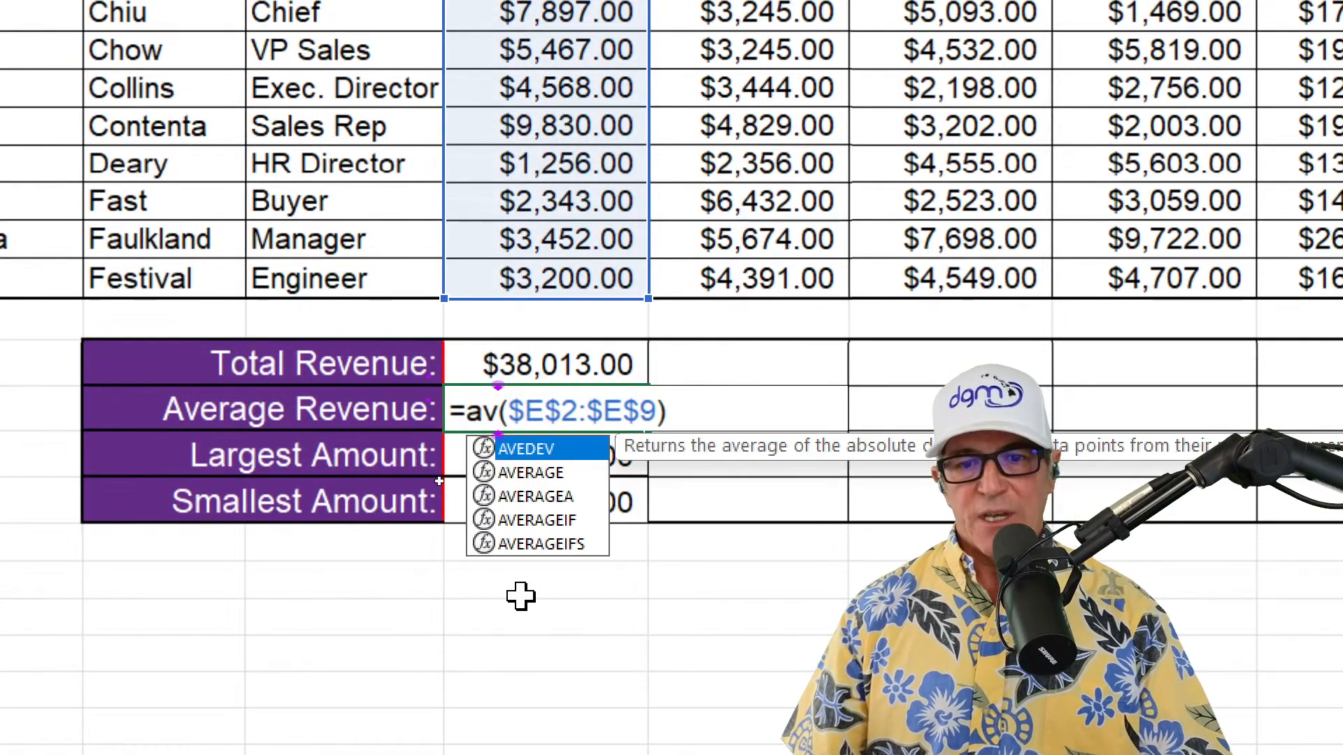
key(Down)
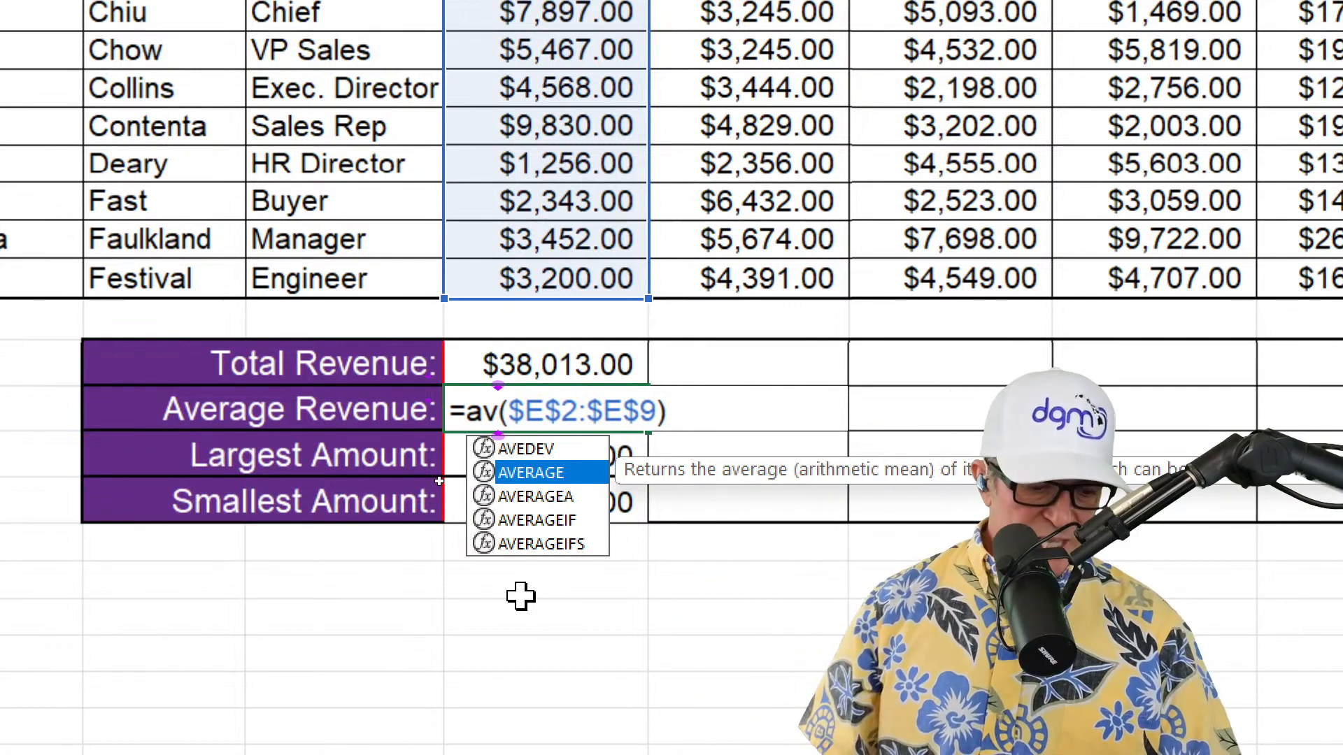
key(Tab)
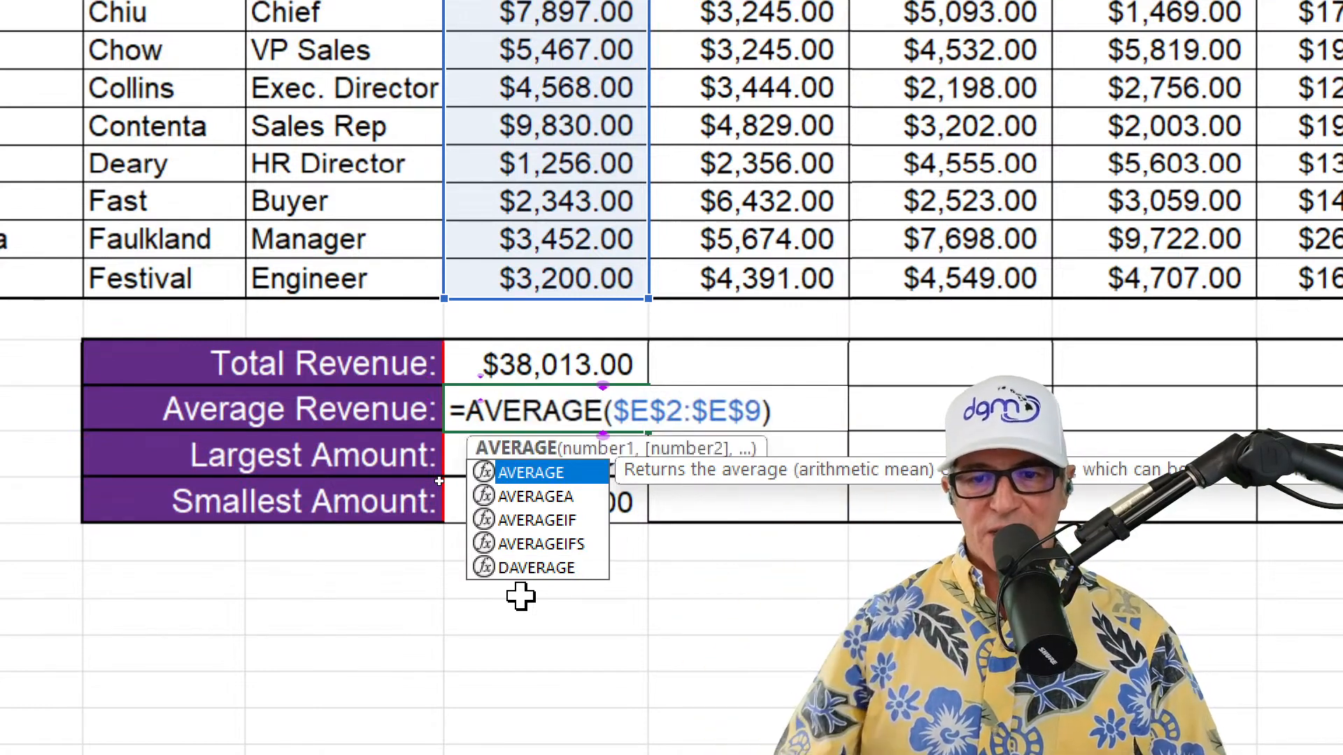
key(Return)
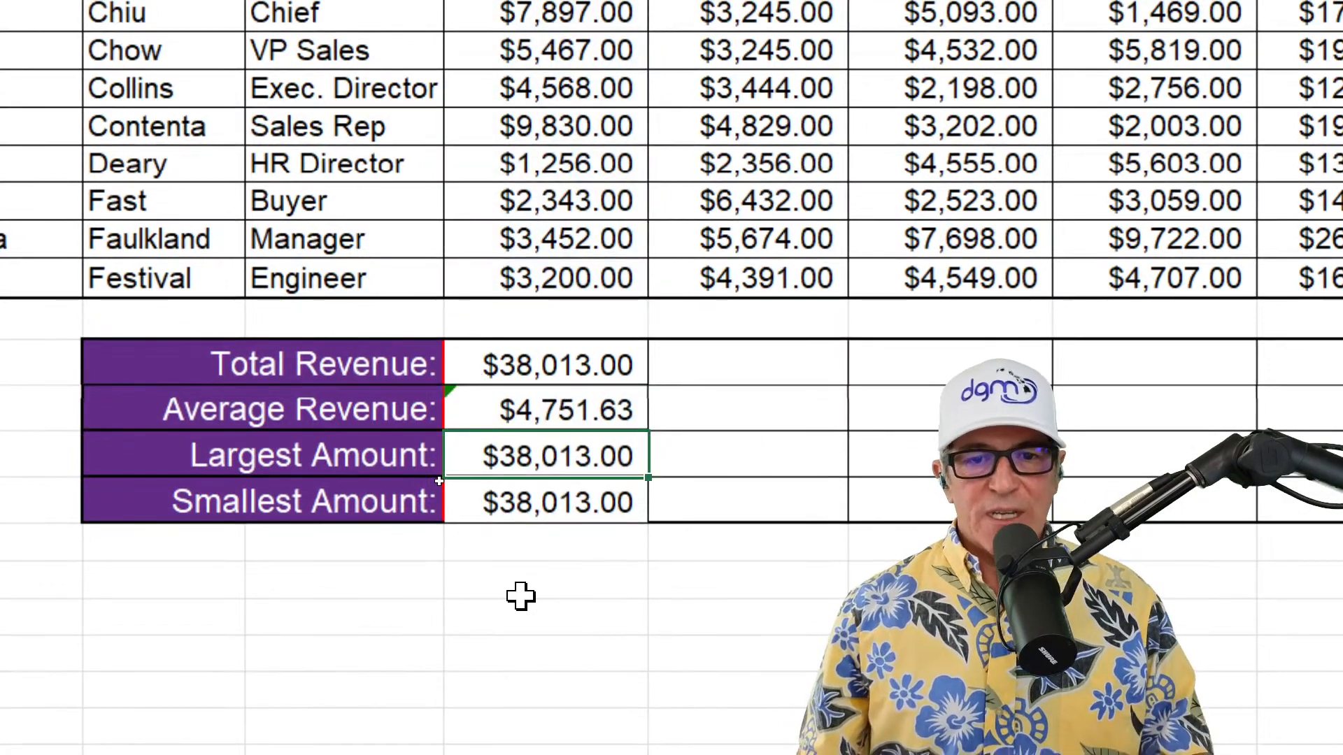
Ignore the inconsistent formula error on the Average Revenue cell E12
click(504, 409)
click(409, 410)
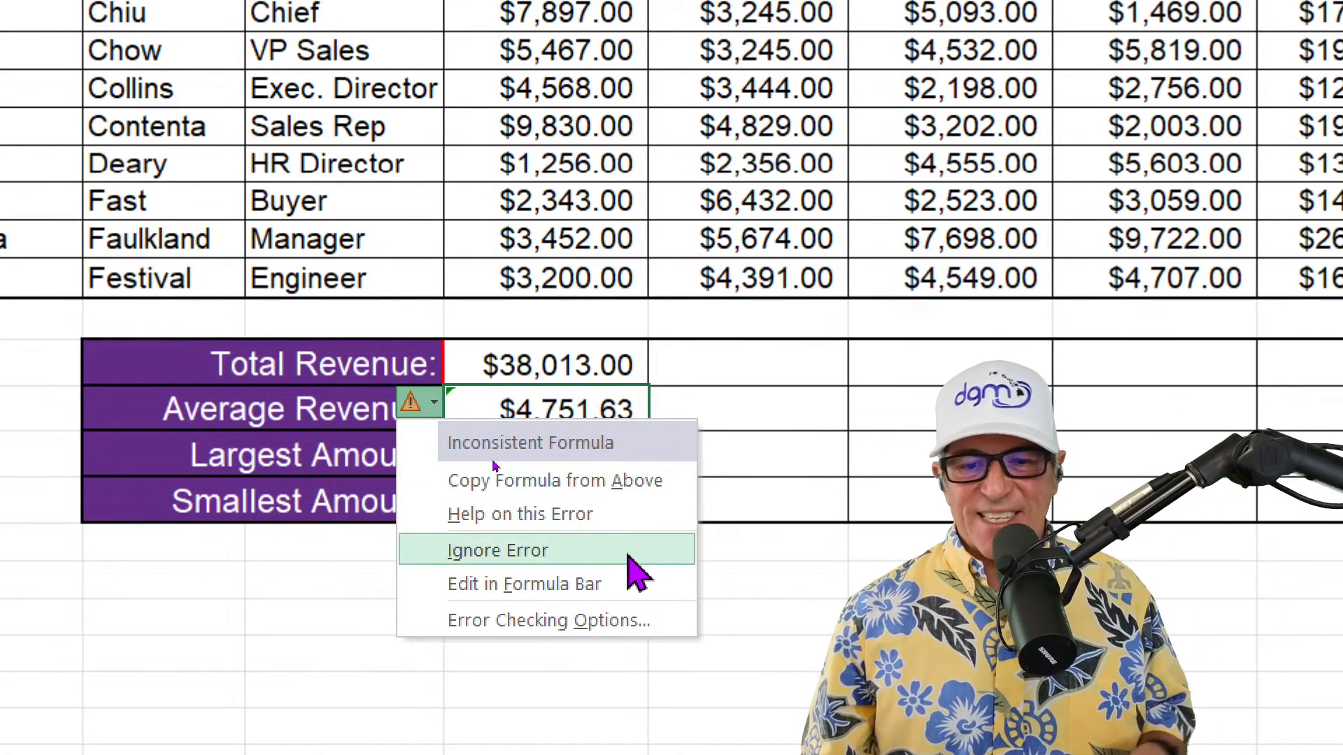
click(628, 552)
Replace SUM with MAX in the Largest Amount formula in E13 so it reads =MAX($E$2:$E$9)
double_click(613, 458)
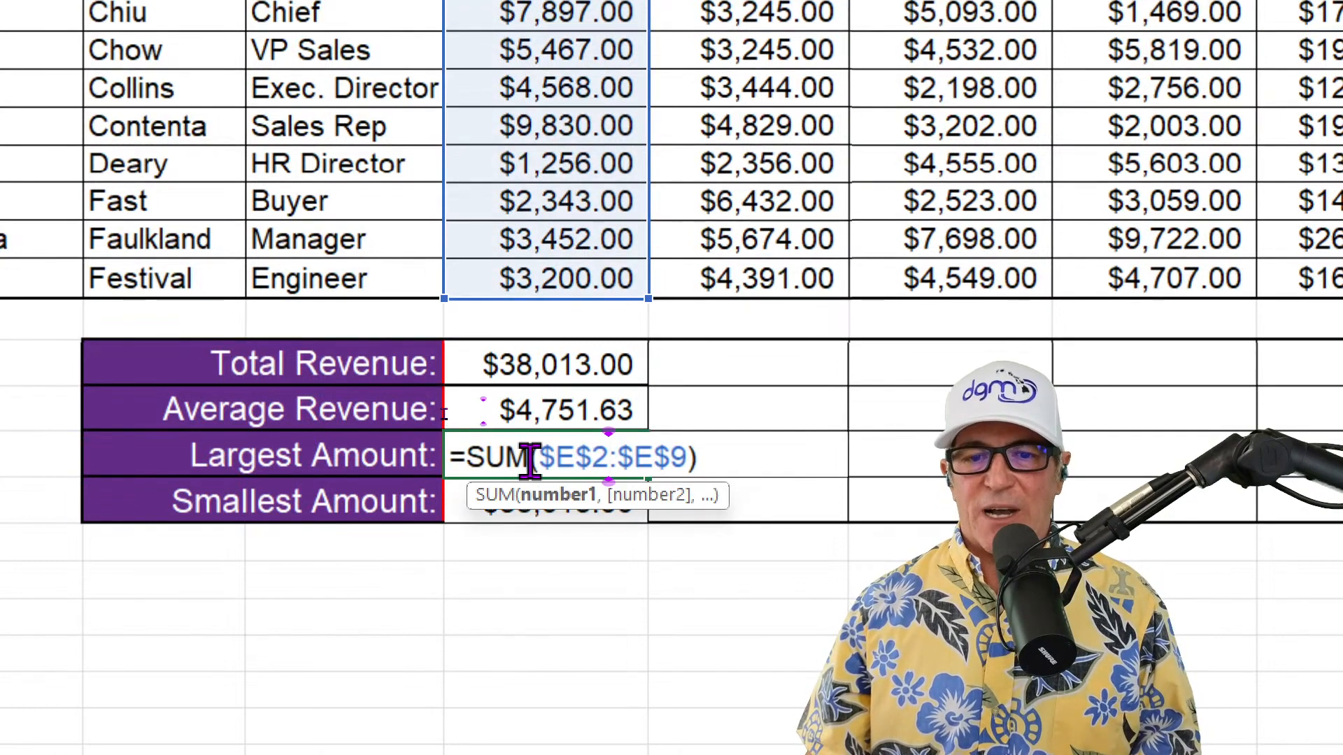
double_click(467, 462)
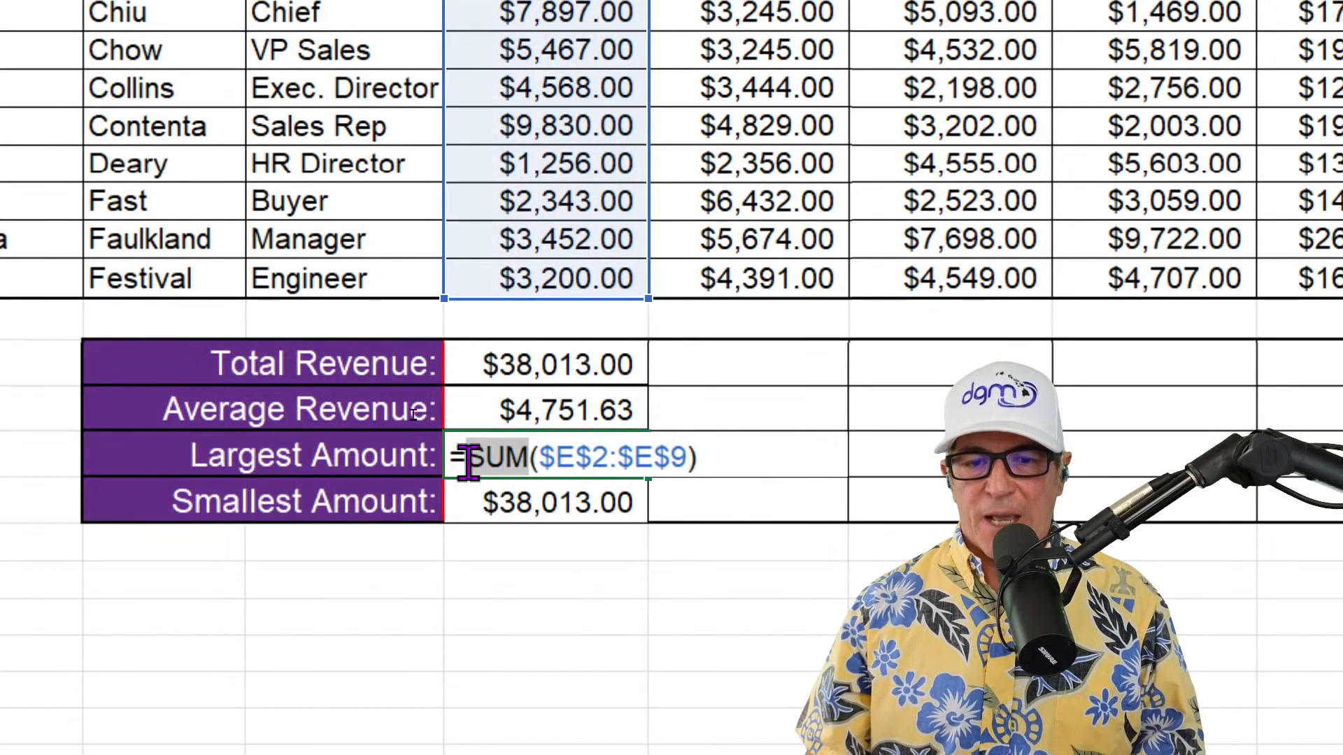
text(max)
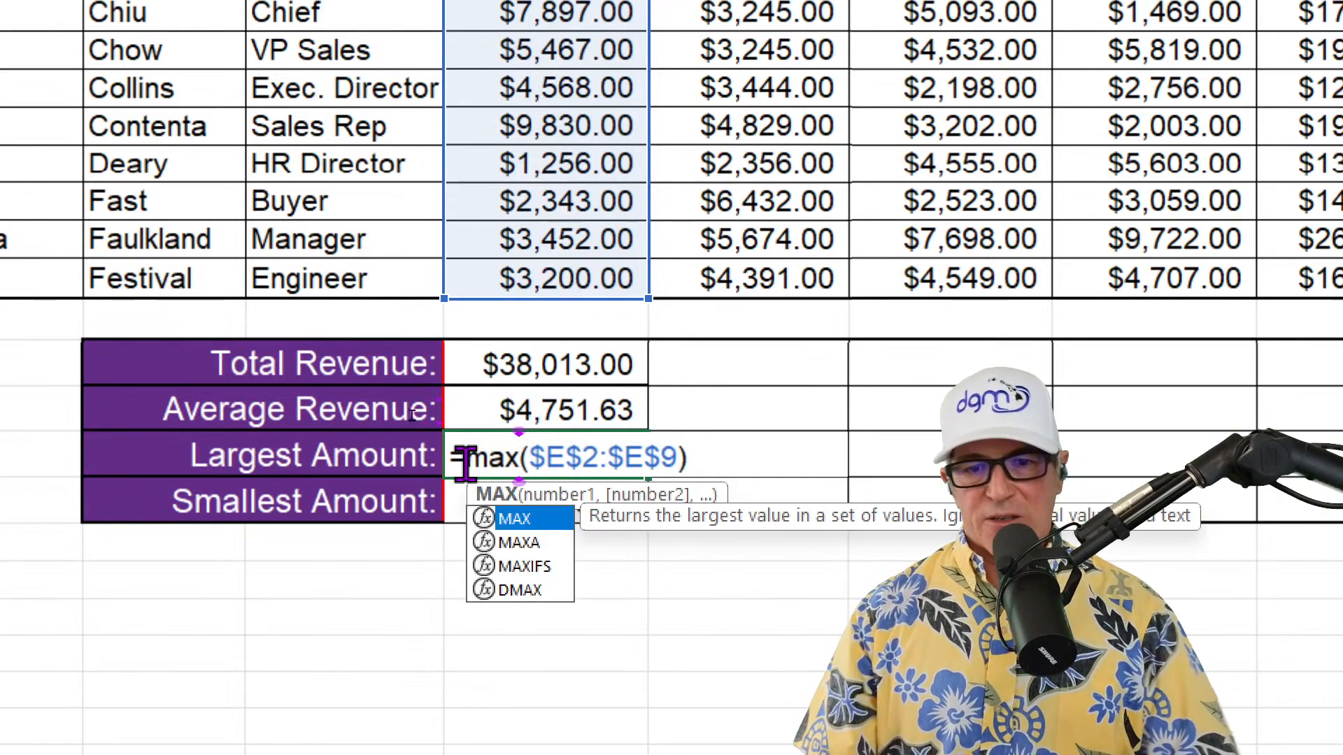
key(Return)
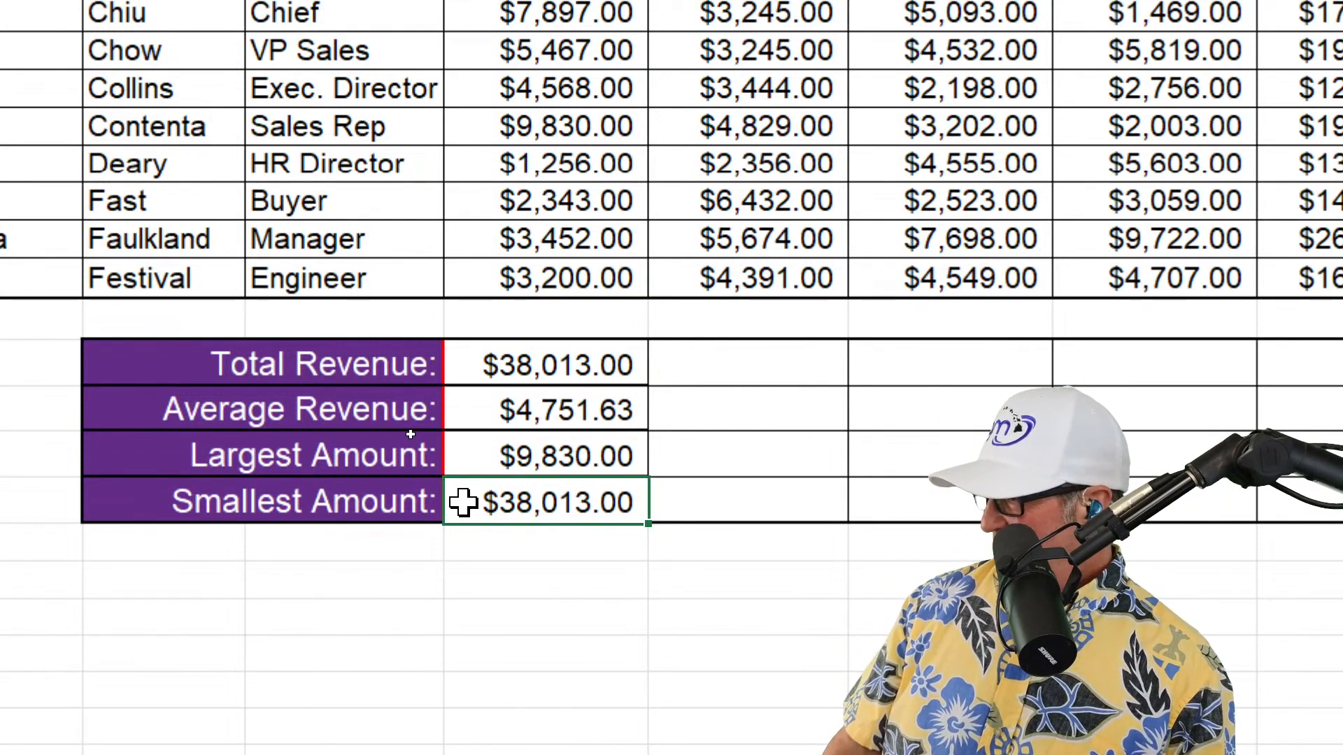
Replace SUM with MIN in the Smallest Amount formula in E14 so it reads =MIN($E$2:$E$9)
double_click(463, 502)
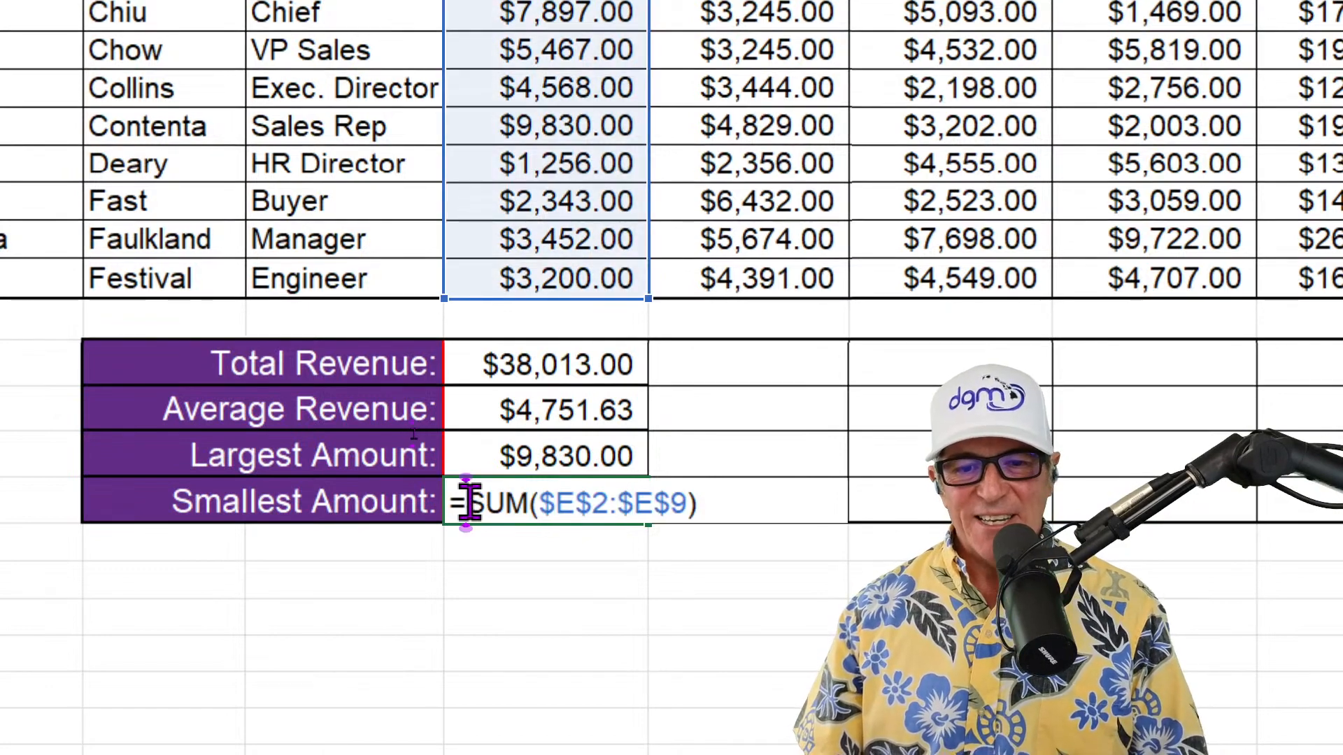
drag(466, 502, 514, 521)
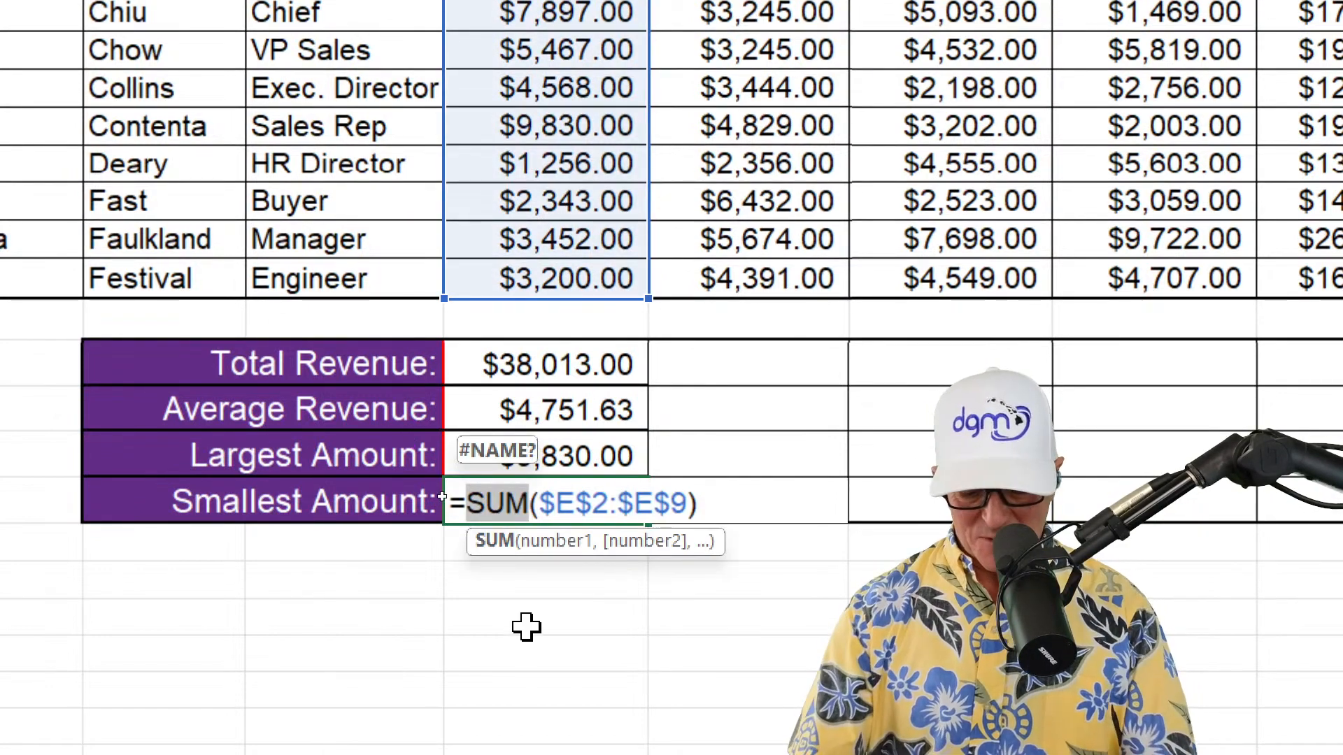
text(min)
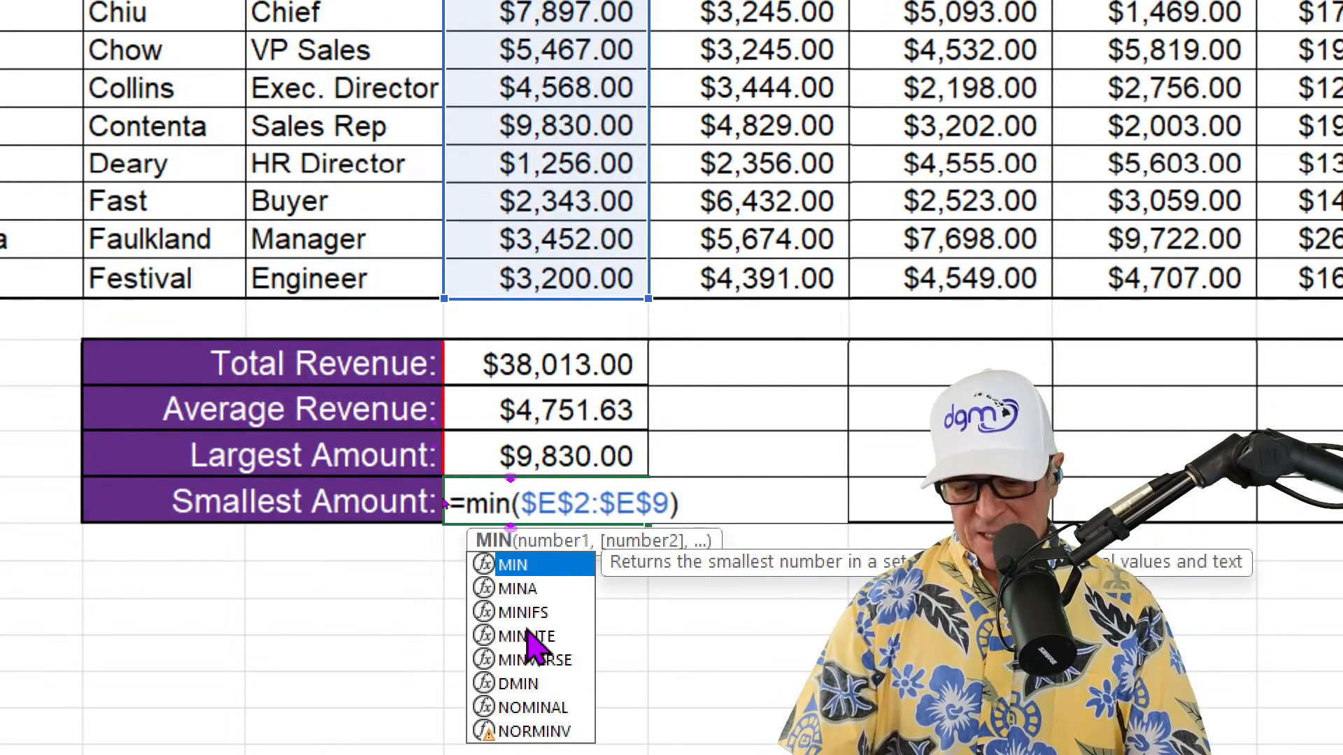
key(Return)
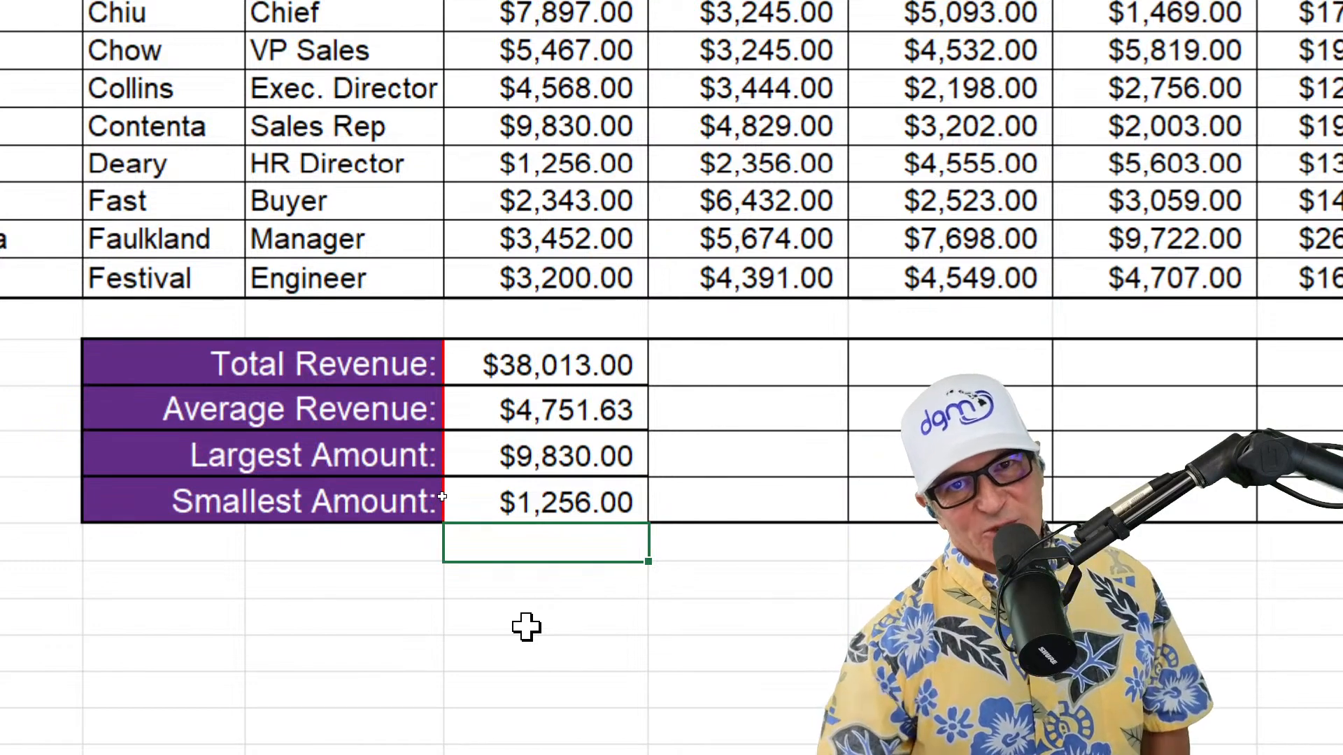
Try copying the QTR 1 summary formulas in E11:E14 across through column I, and clear the copies from F11:I14
double_click(558, 360)
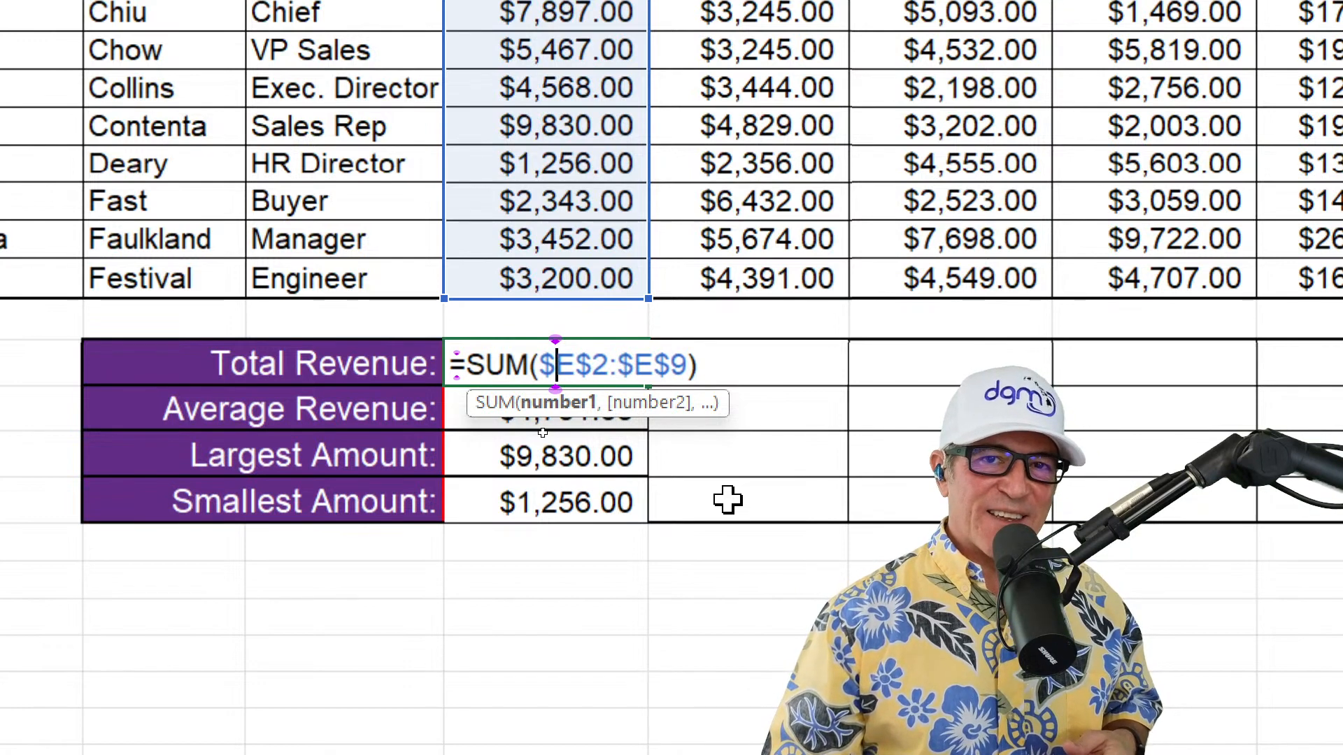
key(Return)
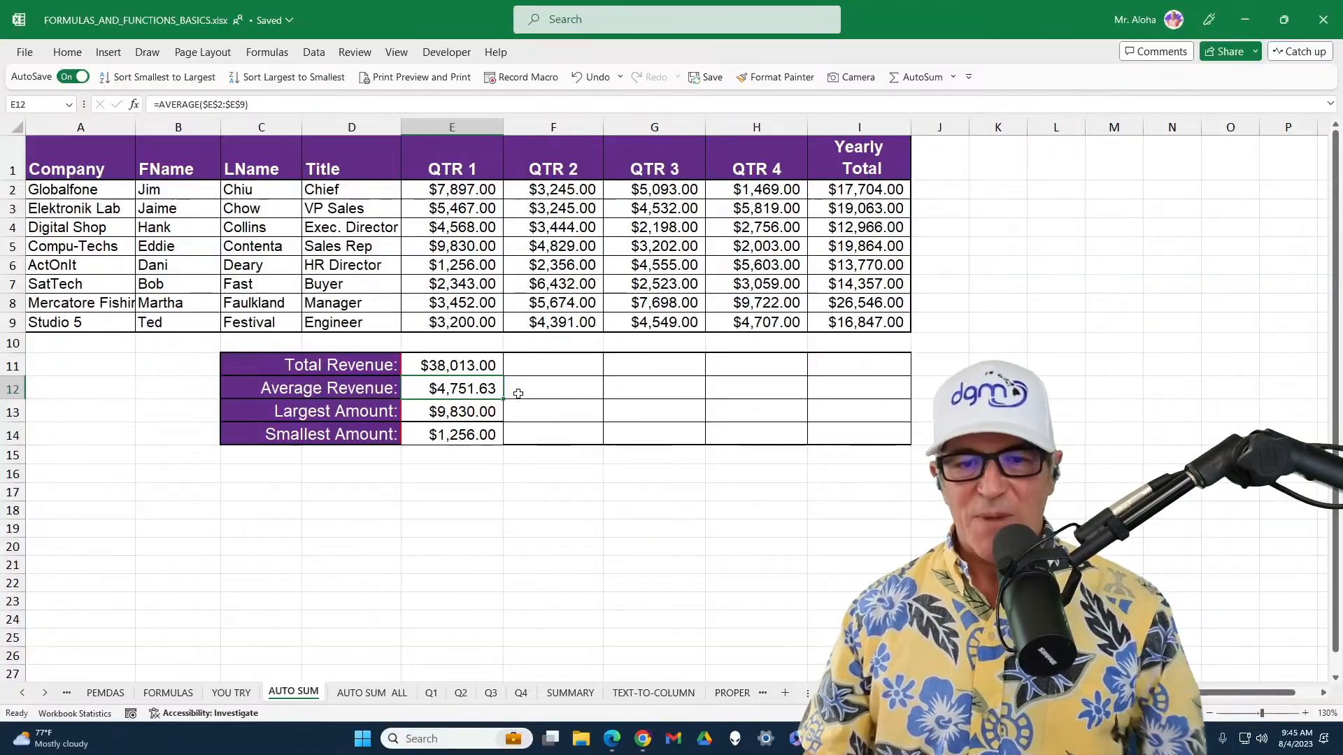
drag(593, 361, 593, 499)
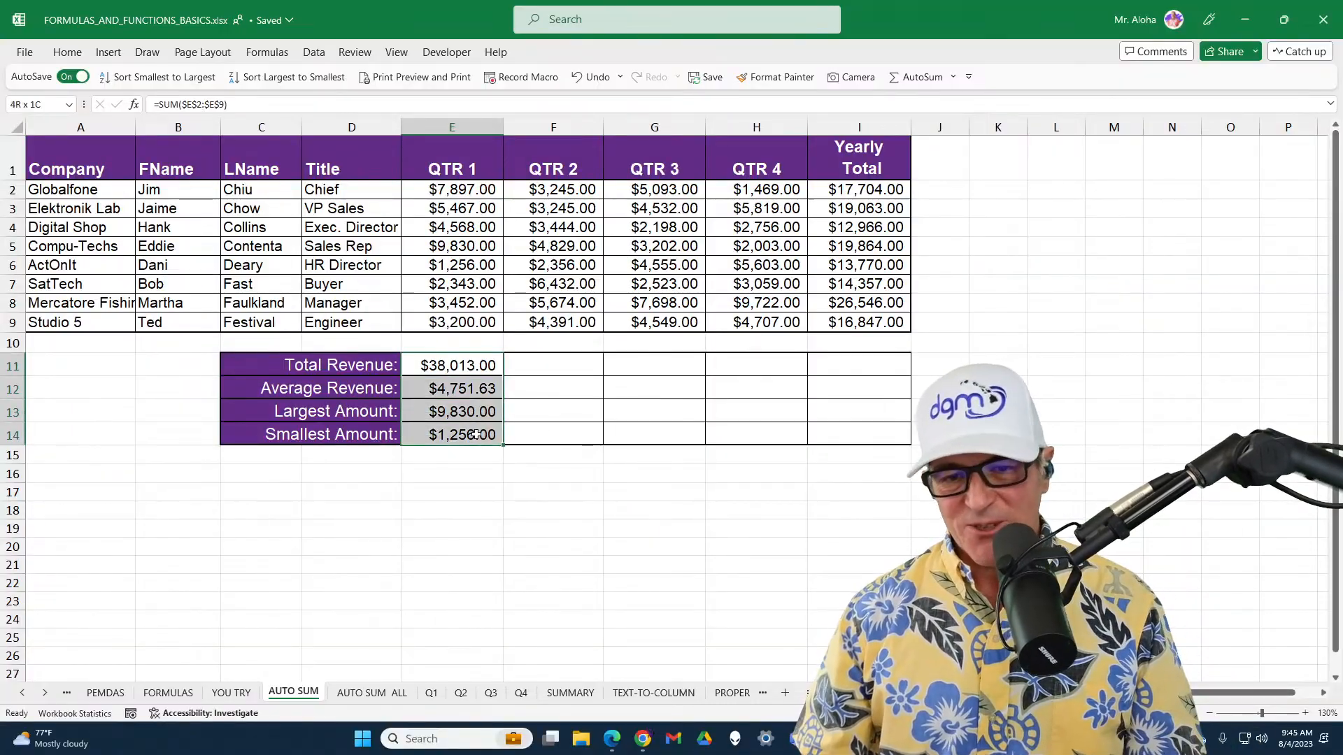
drag(475, 434, 899, 453)
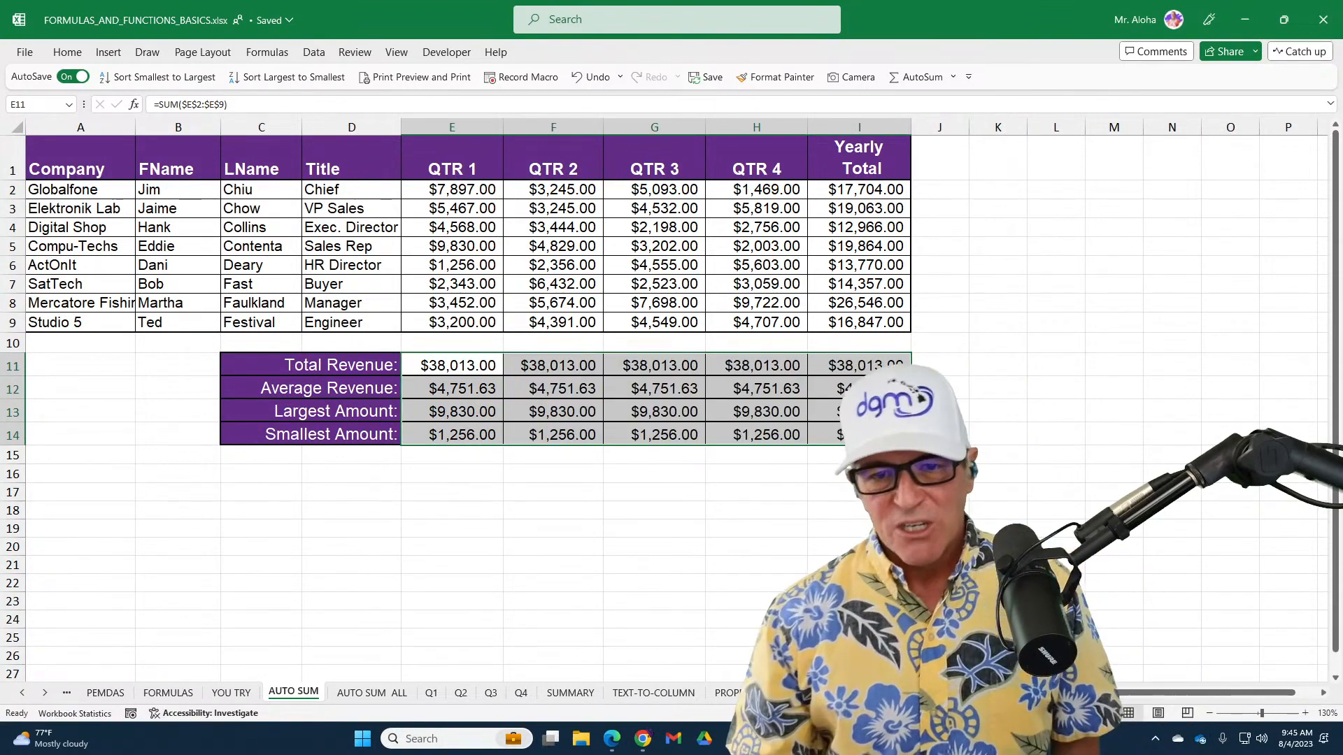
double_click(895, 369)
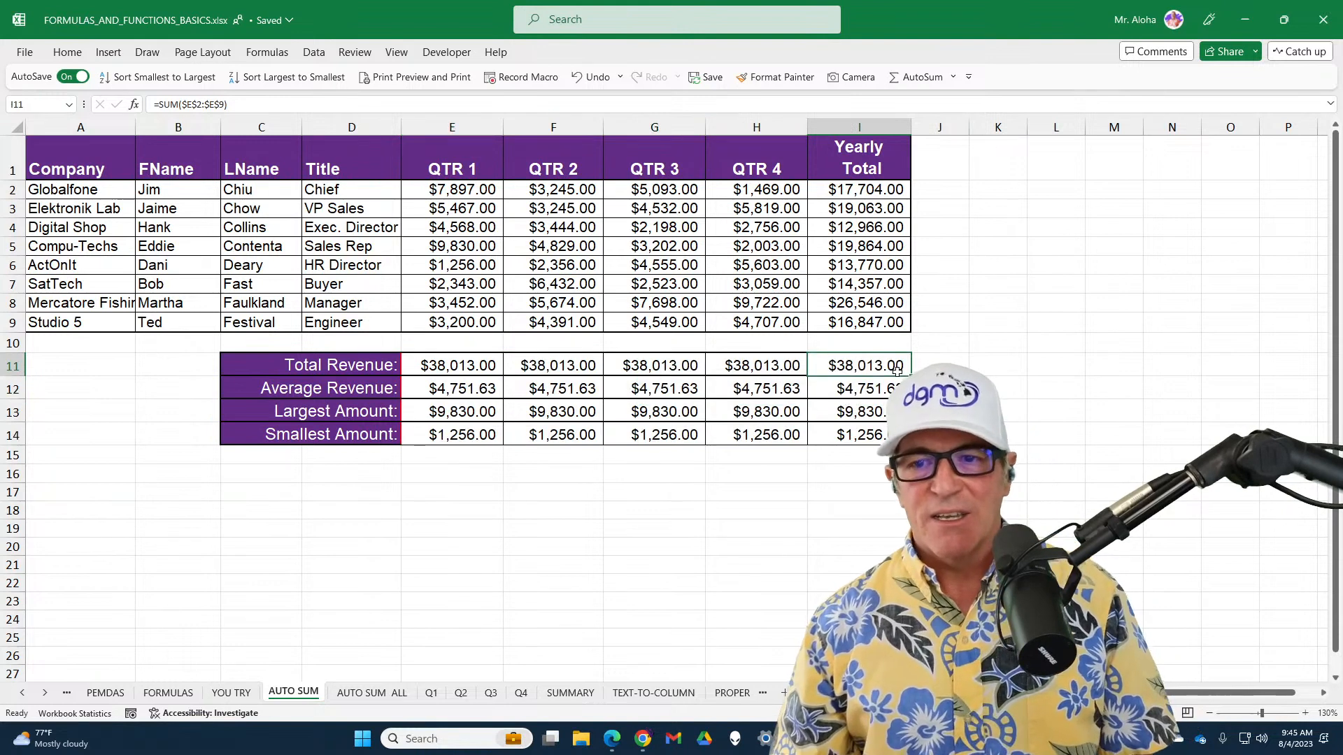
key(Escape)
drag(559, 365, 880, 435)
key(Delete)
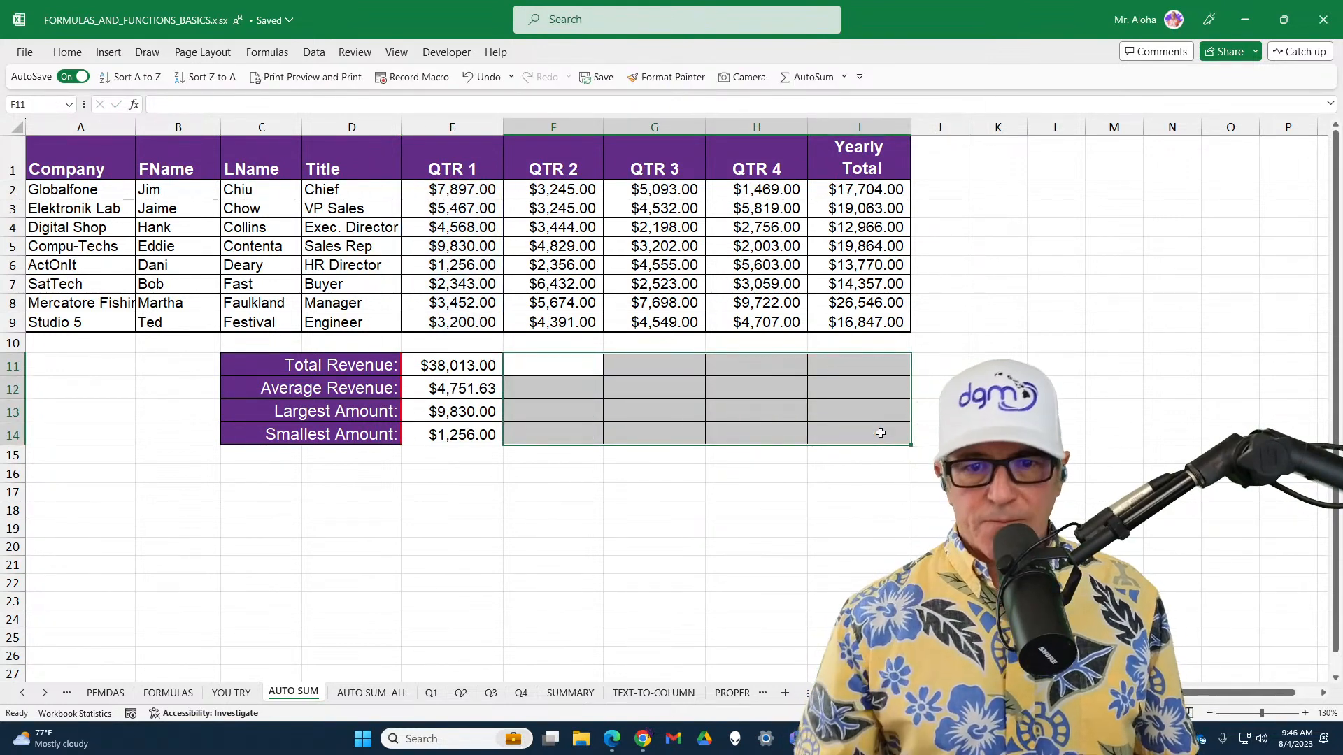
Fill E11:E14 across to Yearly Total again, inspect the copied Total Revenue formula in F11, and clear F11:I14
drag(451, 365, 486, 452)
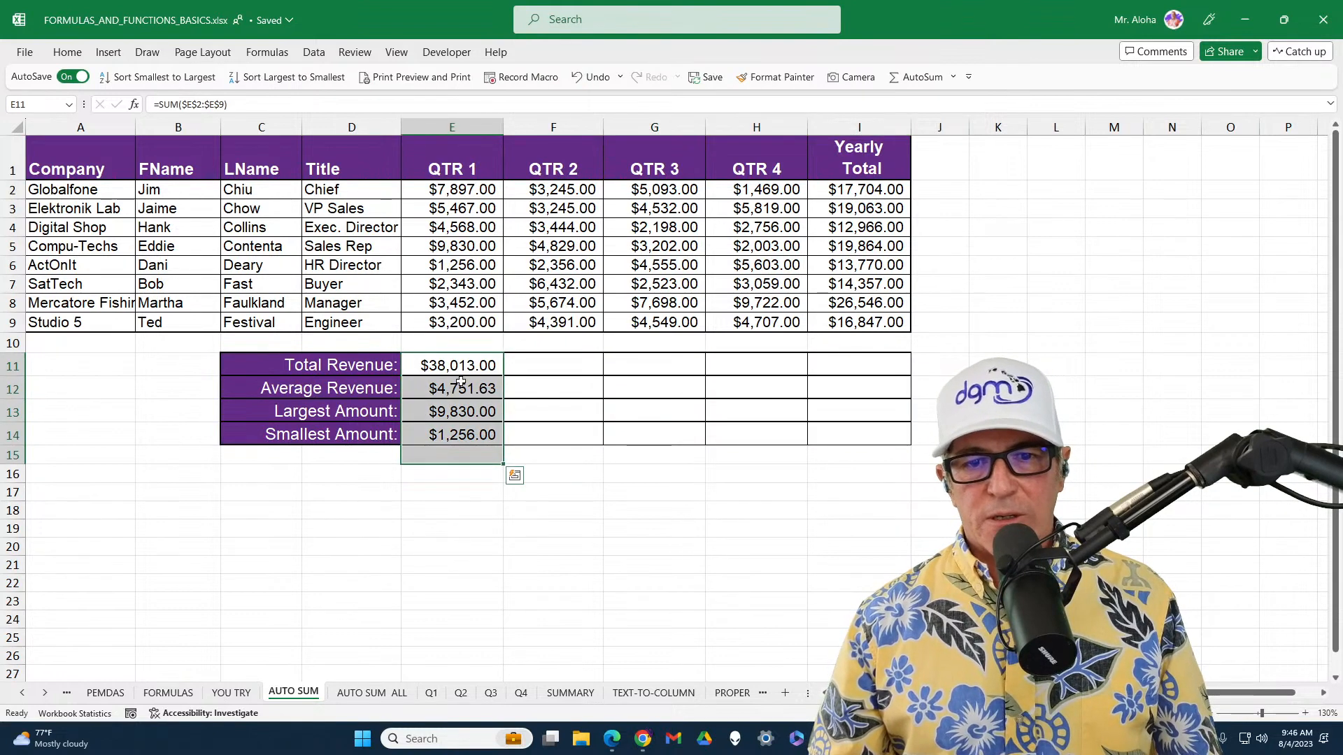
drag(461, 381, 913, 439)
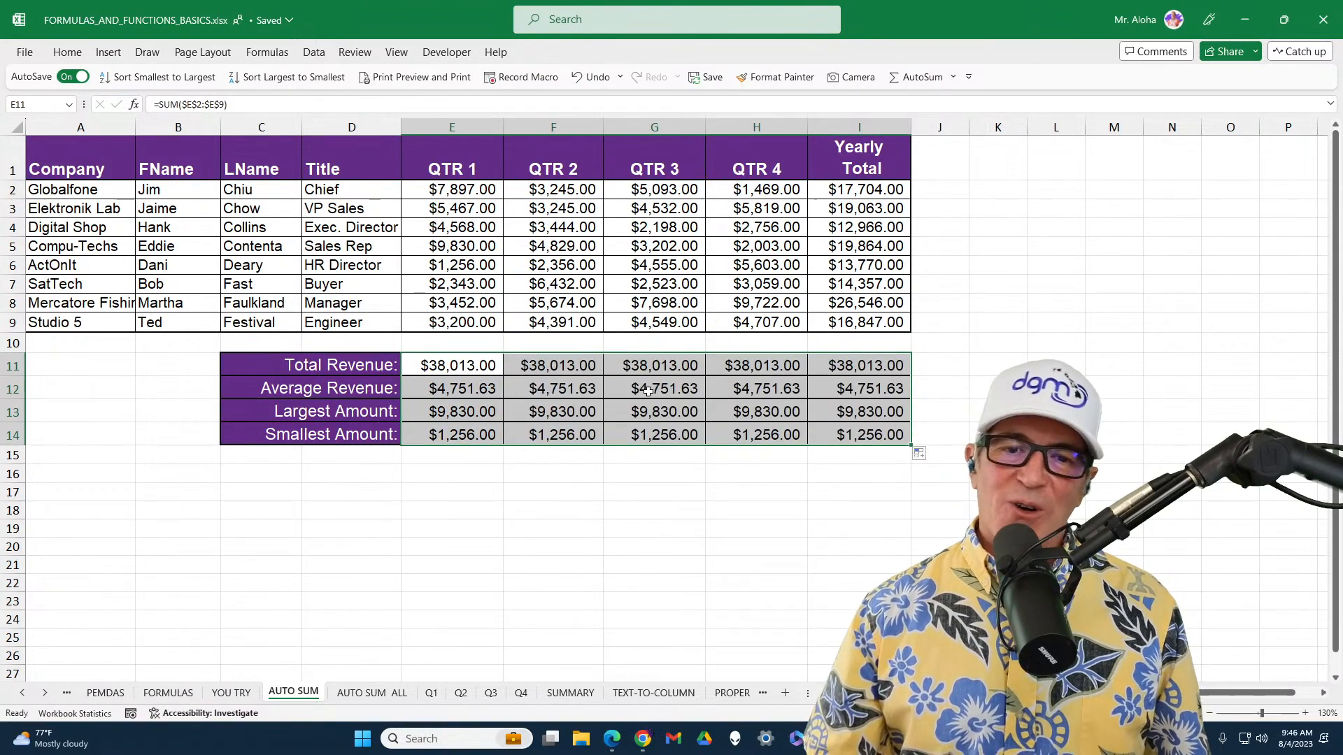
double_click(567, 366)
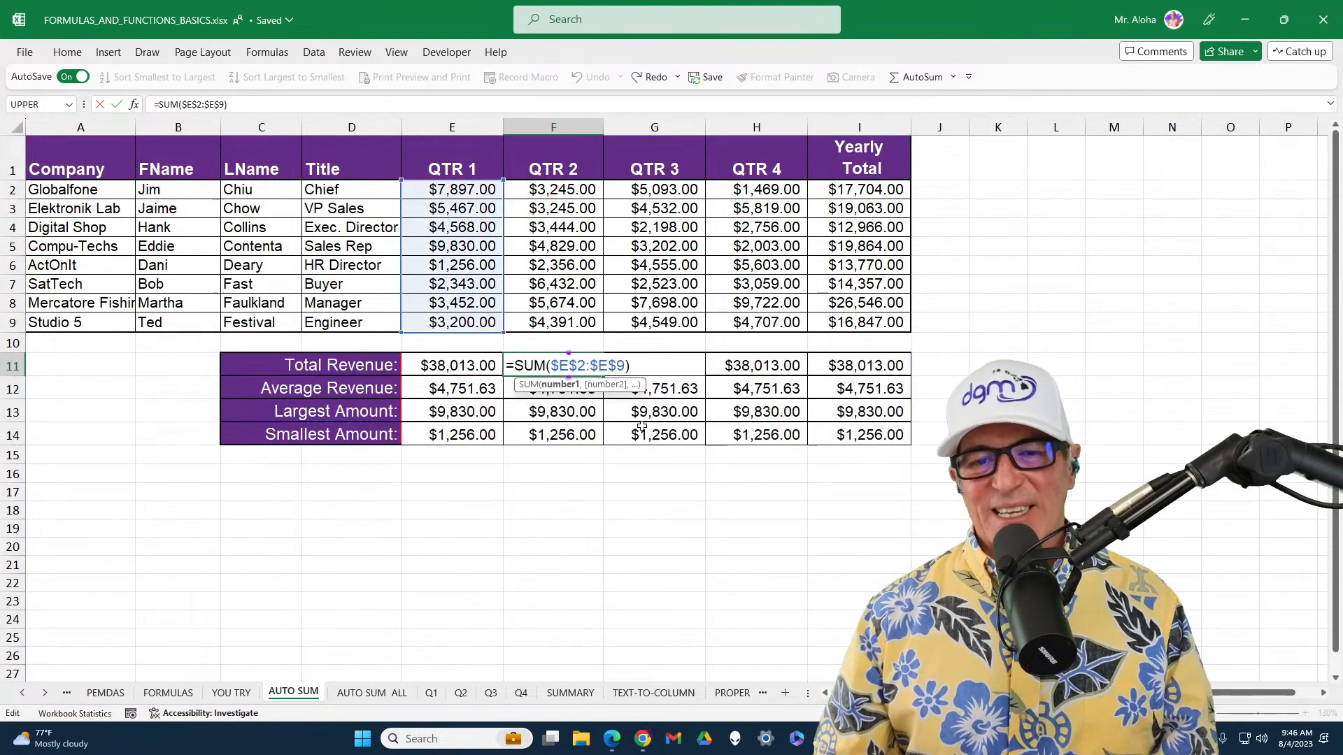
click(761, 510)
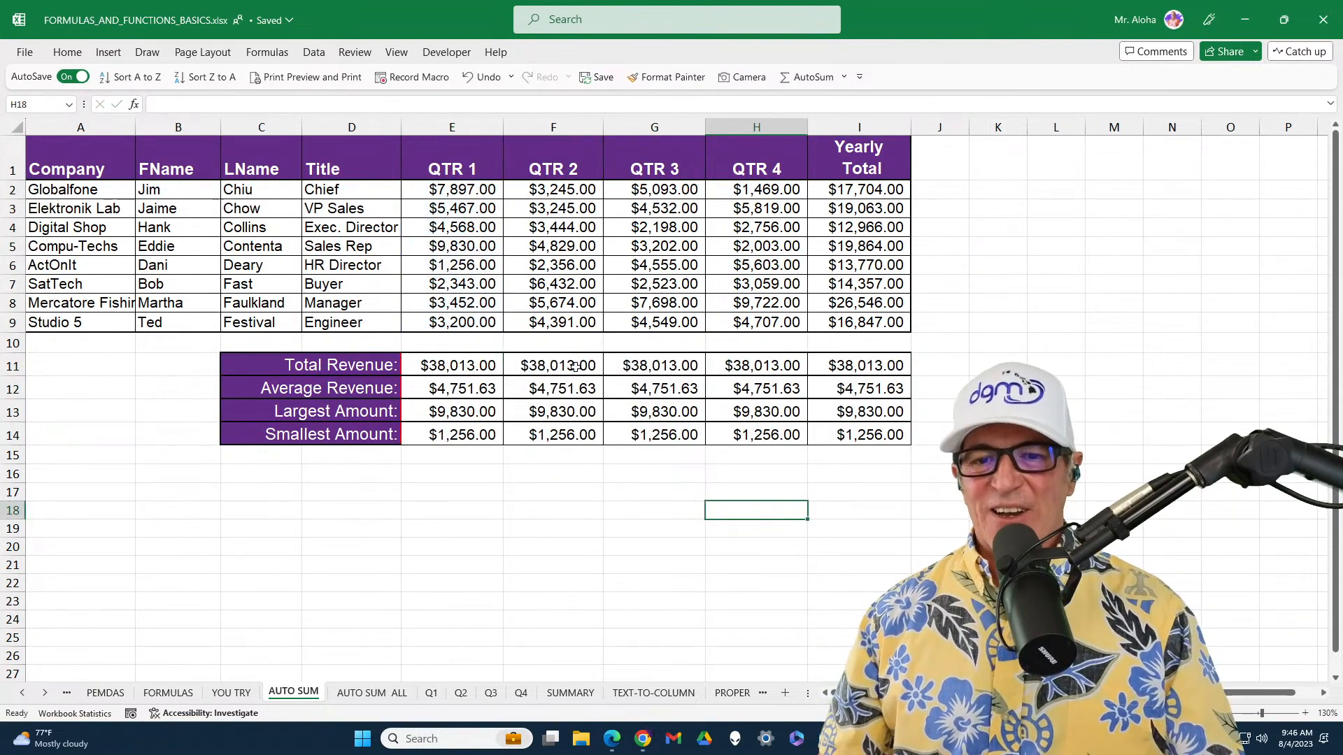
drag(575, 366, 884, 426)
key(Delete)
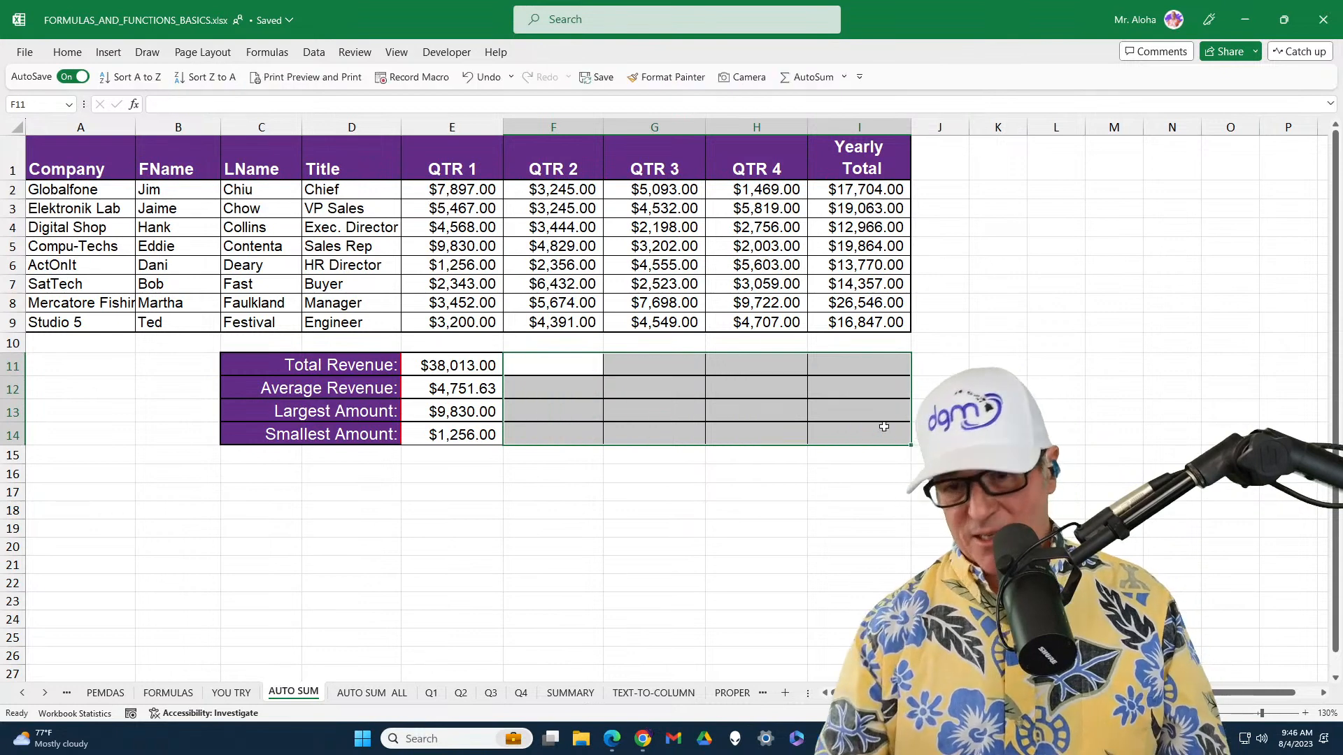
drag(471, 364, 468, 432)
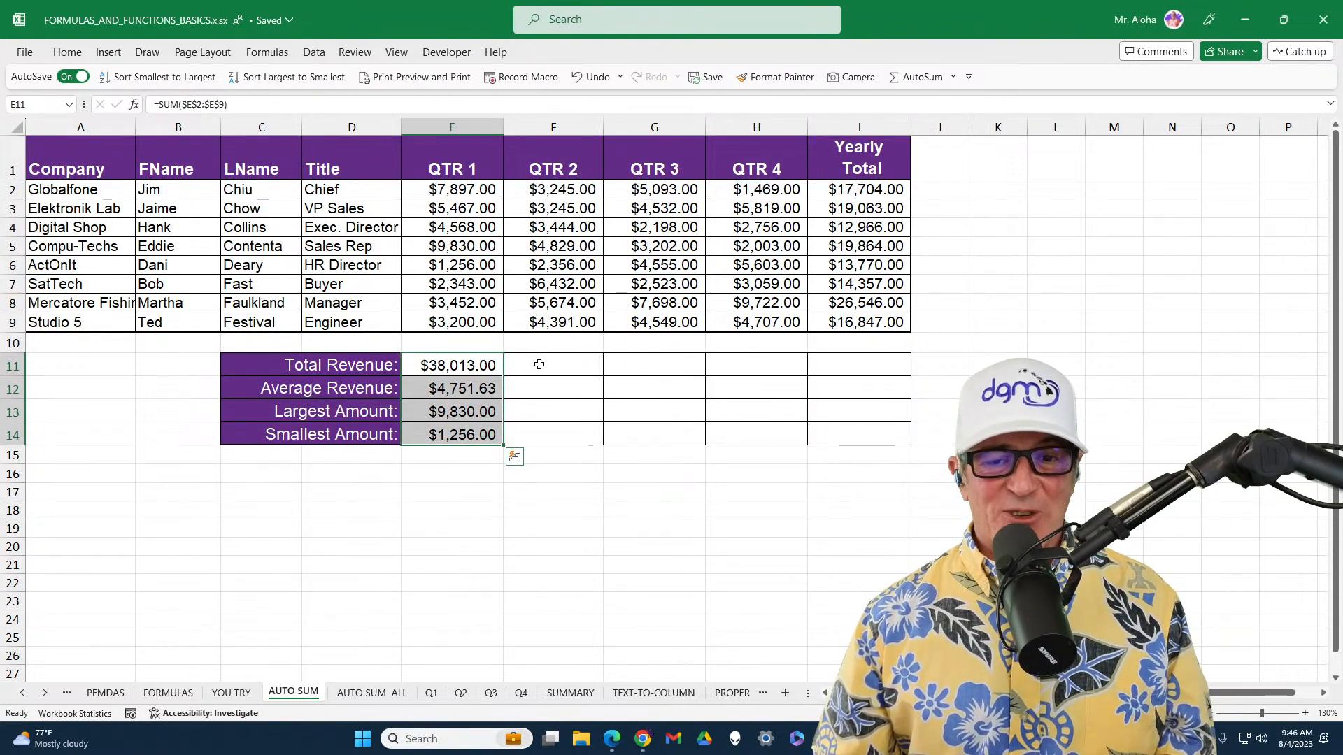
drag(539, 364, 872, 363)
Change the Total Revenue formula in E11 from absolute to relative references so it reads =SUM(E2:E9)
click(425, 365)
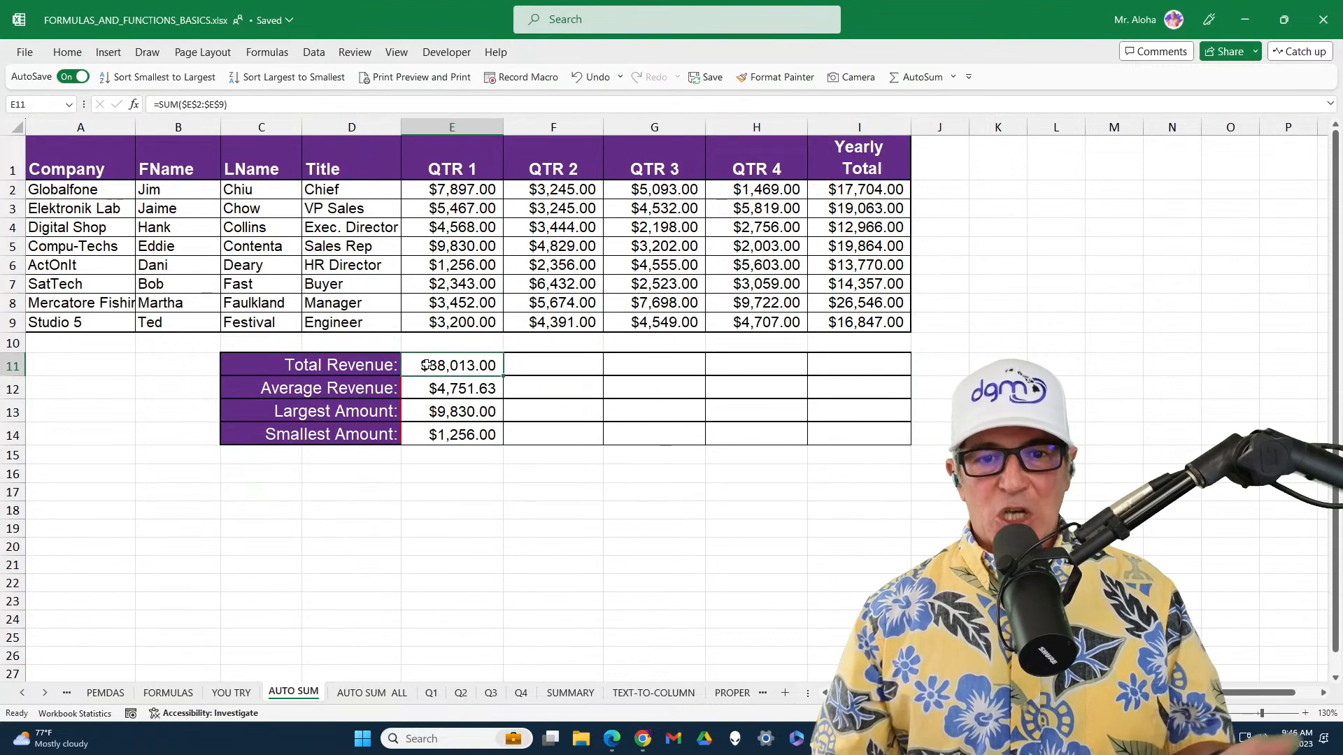
double_click(425, 365)
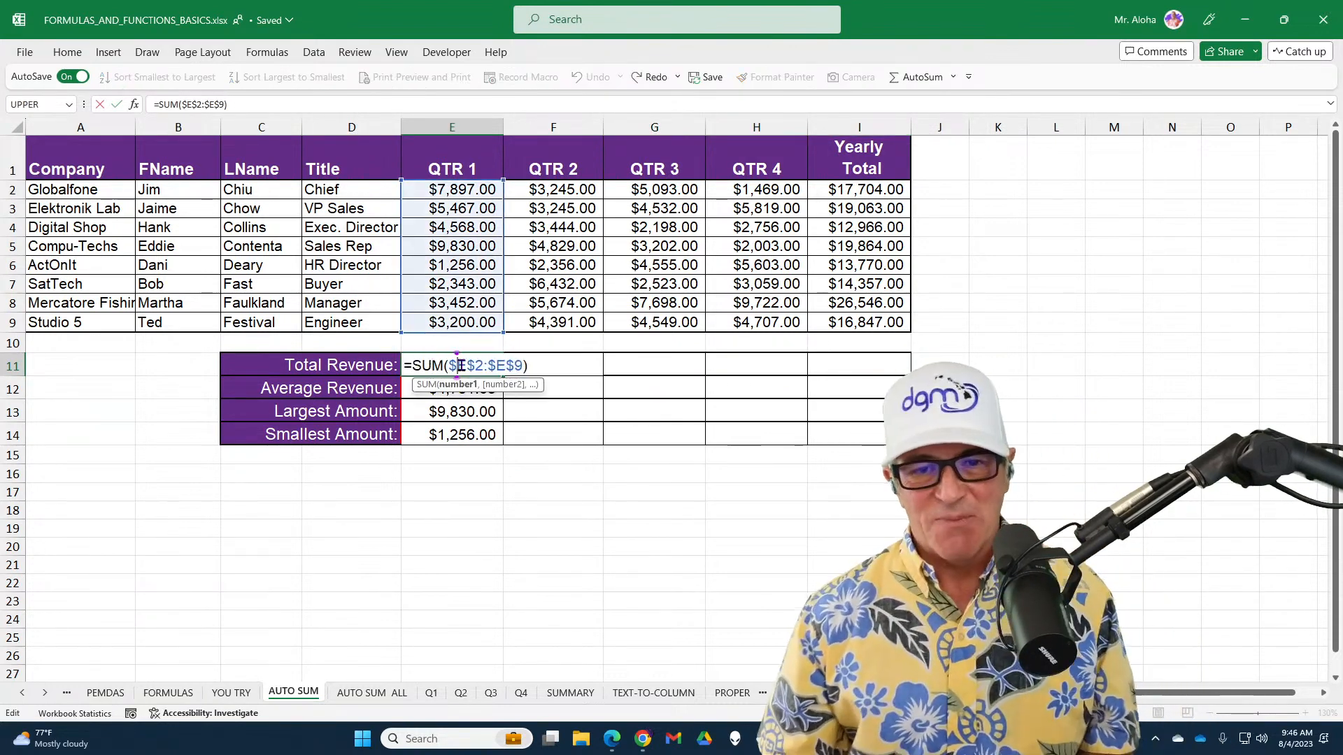
drag(452, 366, 556, 365)
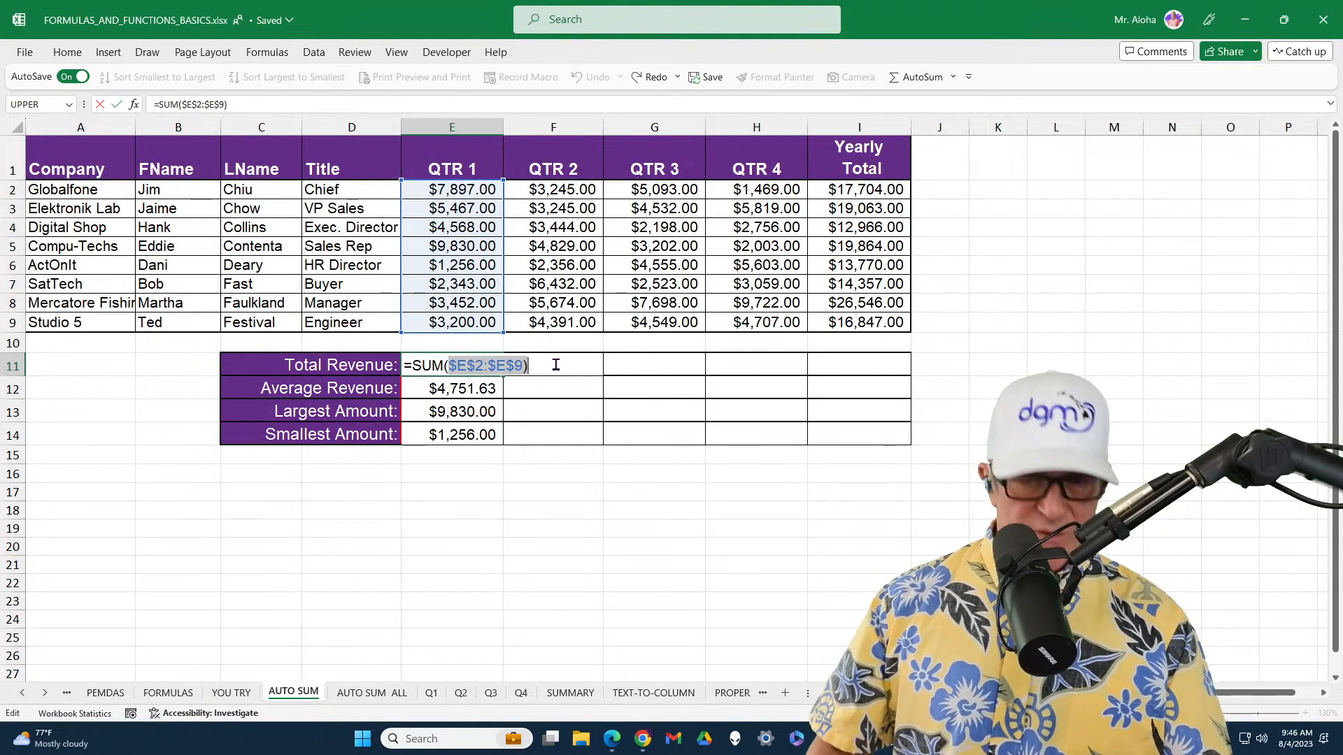
click(519, 366)
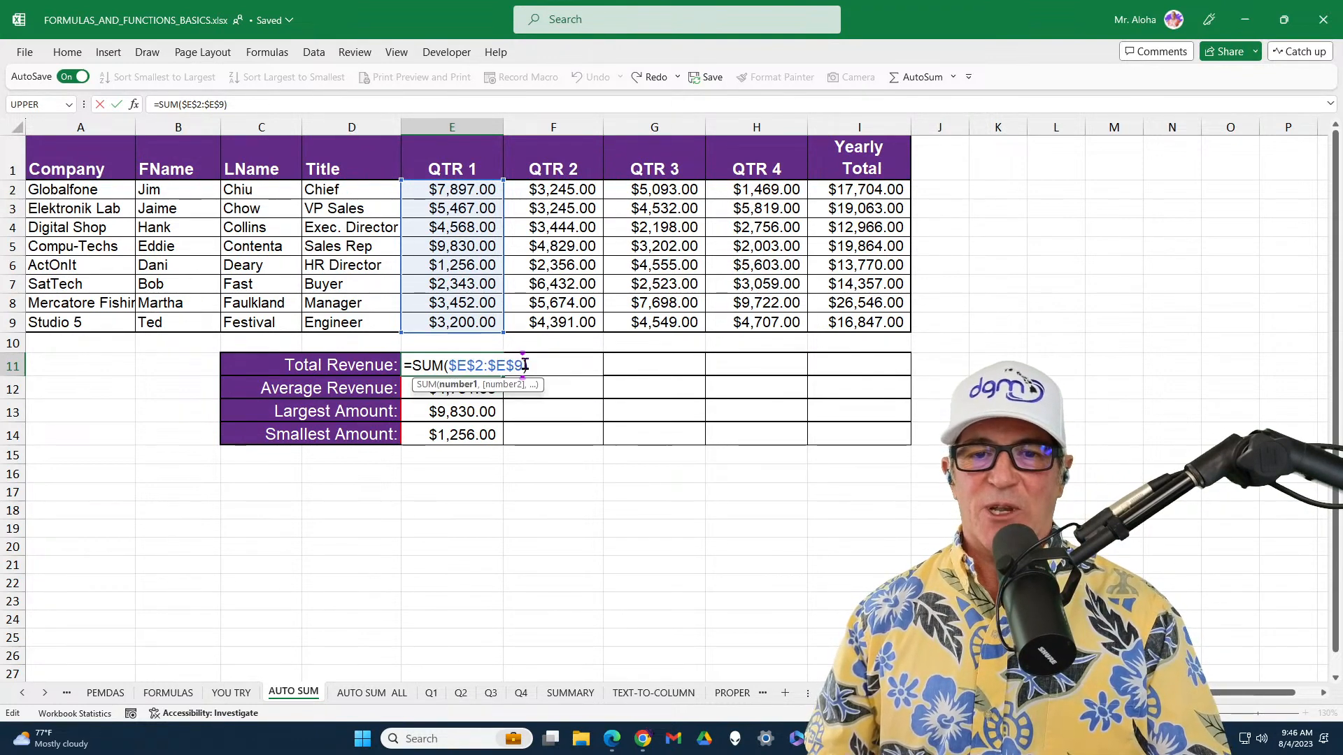
key(F4)
key(F4)
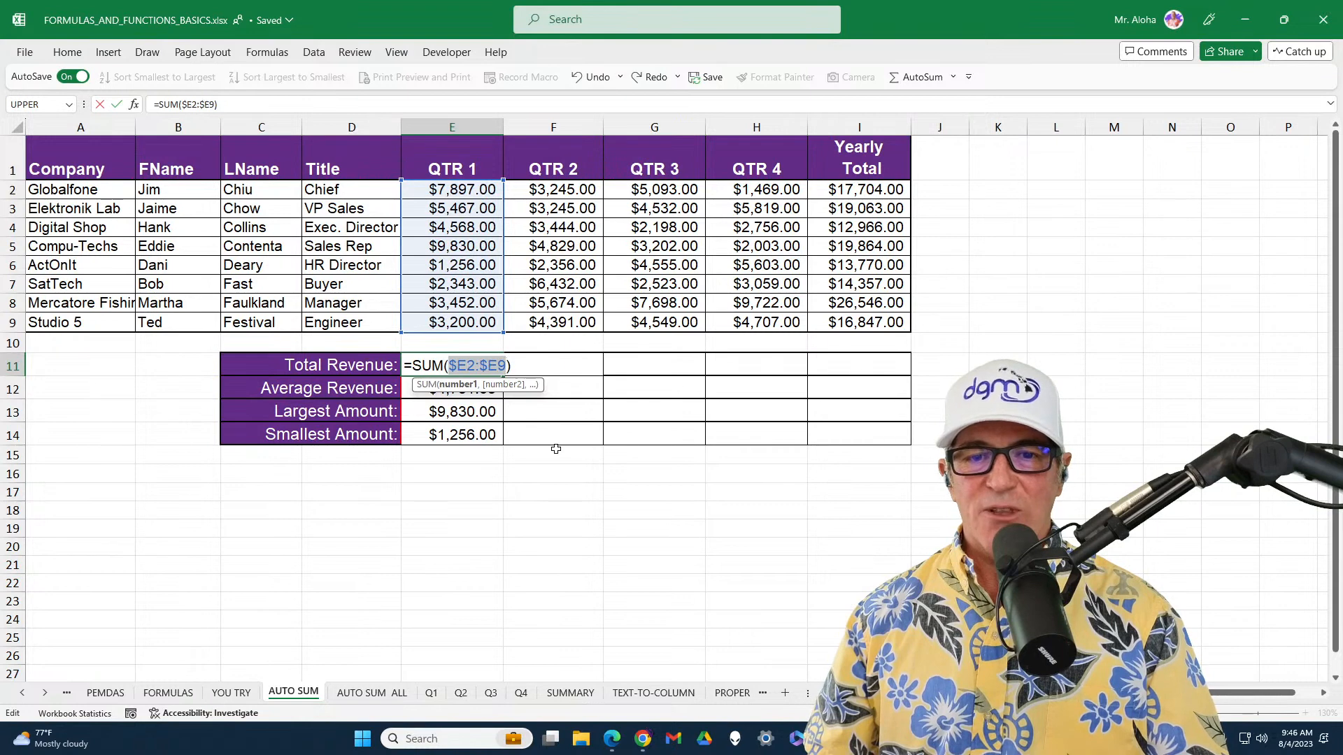
key(F4)
key(Return)
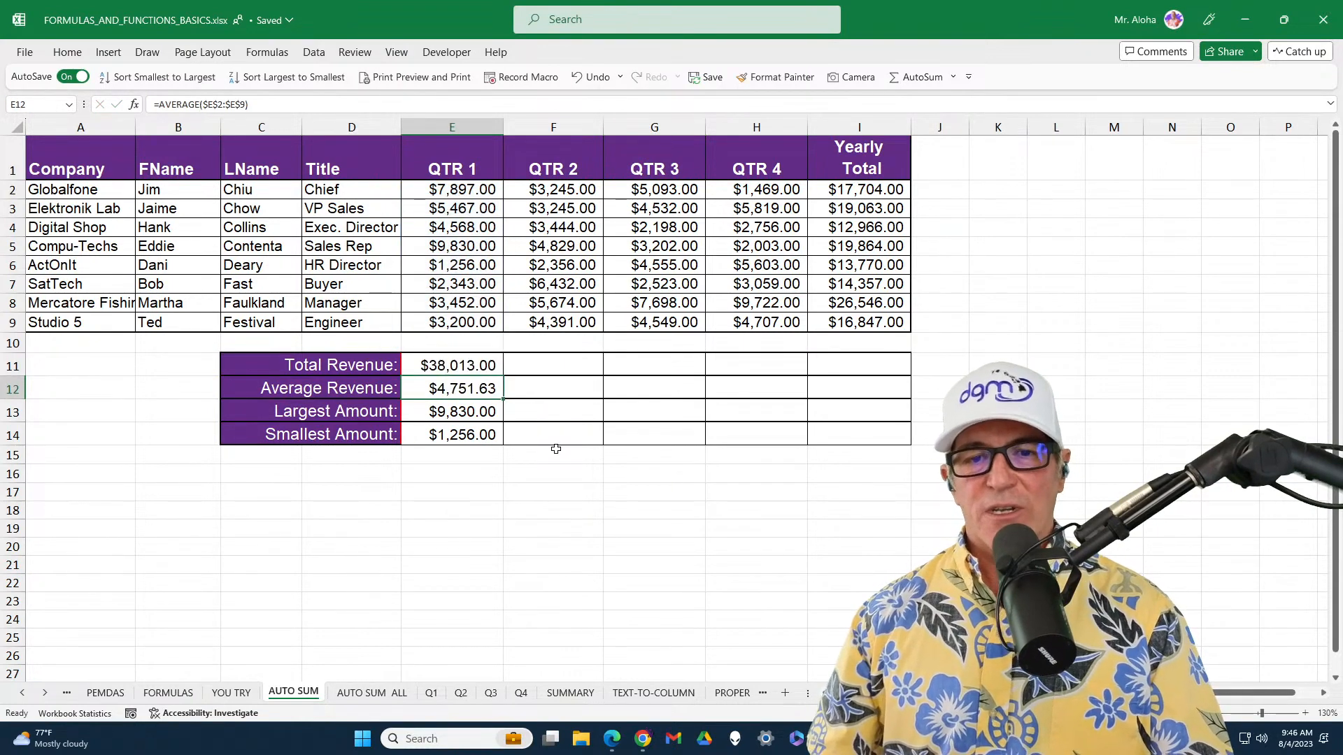
Copy the summary formulas in E11:E14 across the QTR 2 to Yearly Total columns through I14
drag(487, 364, 882, 434)
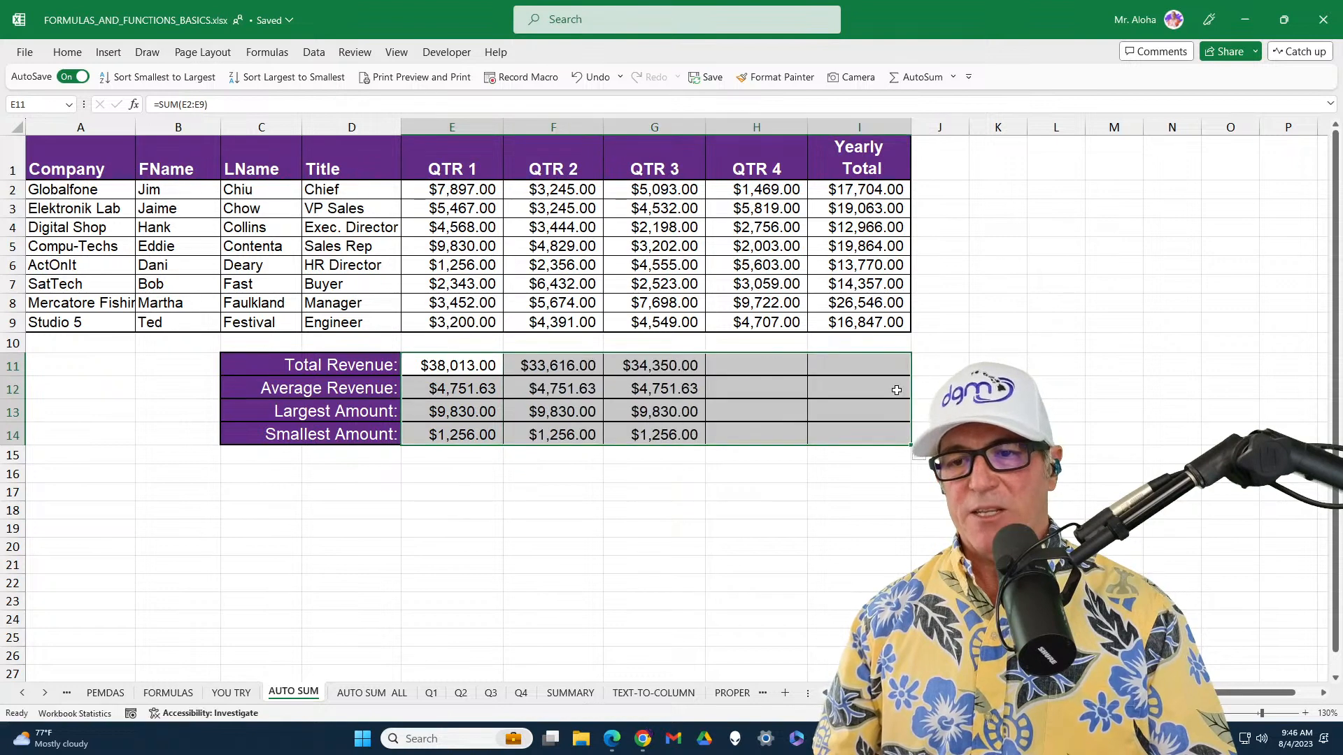
click(833, 370)
Make the range in the Average Revenue formula in E12 fully relative, as E2:E9
double_click(463, 388)
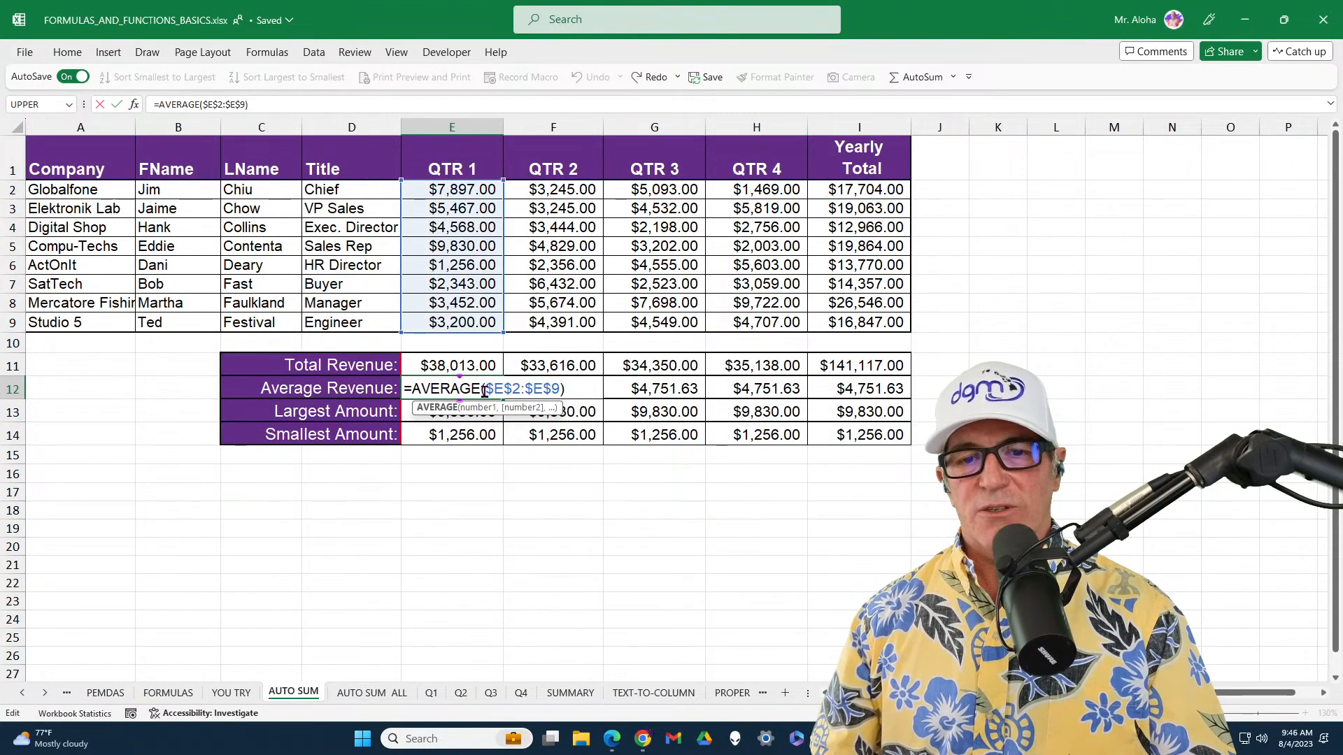
drag(484, 390, 546, 391)
key(F4)
key(F4)
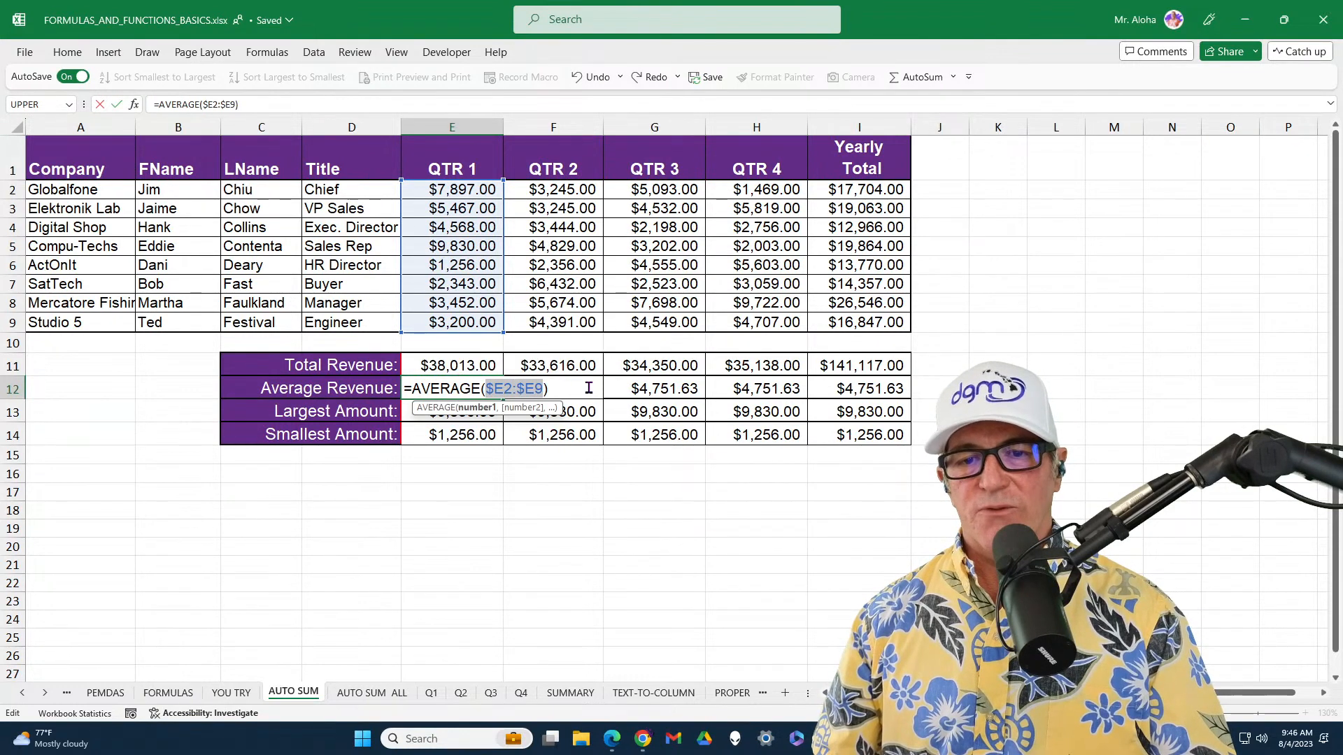
key(F4)
key(Return)
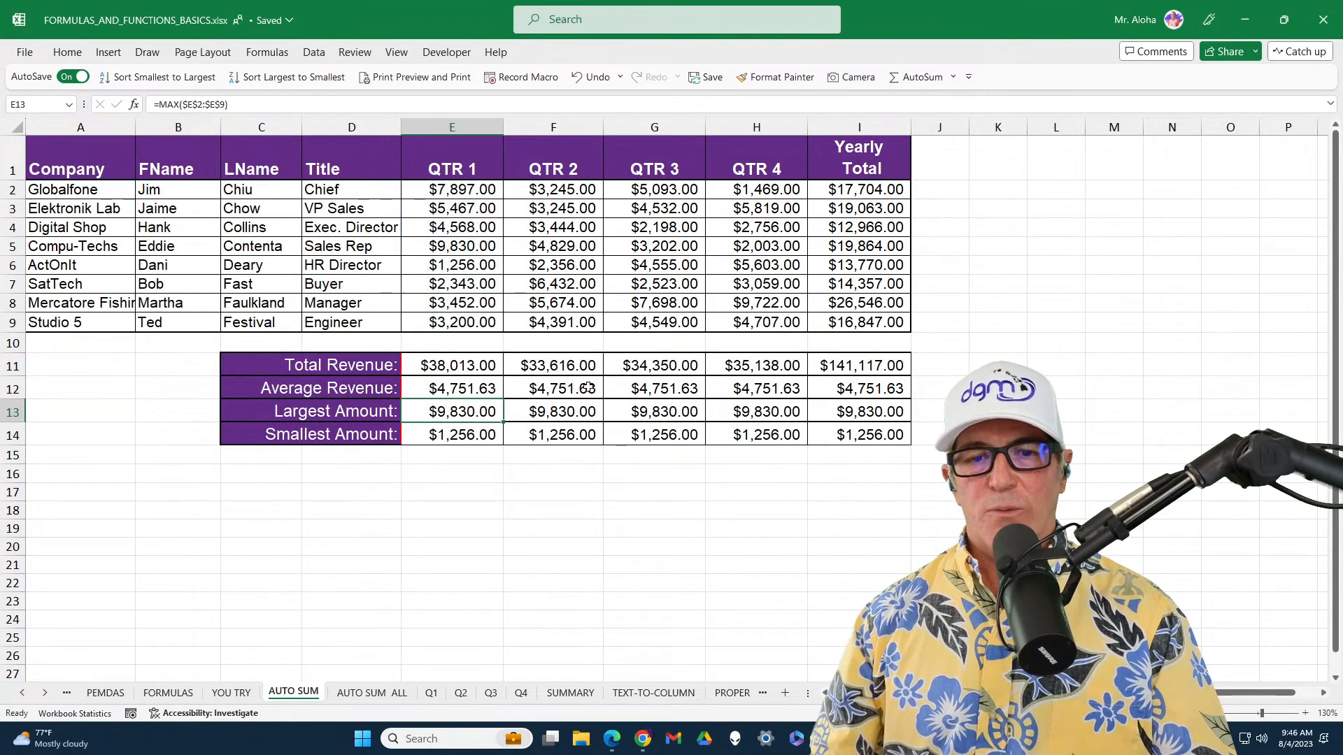
Make the range in the Largest Amount formula in E13 fully relative, as E2:E9
double_click(492, 412)
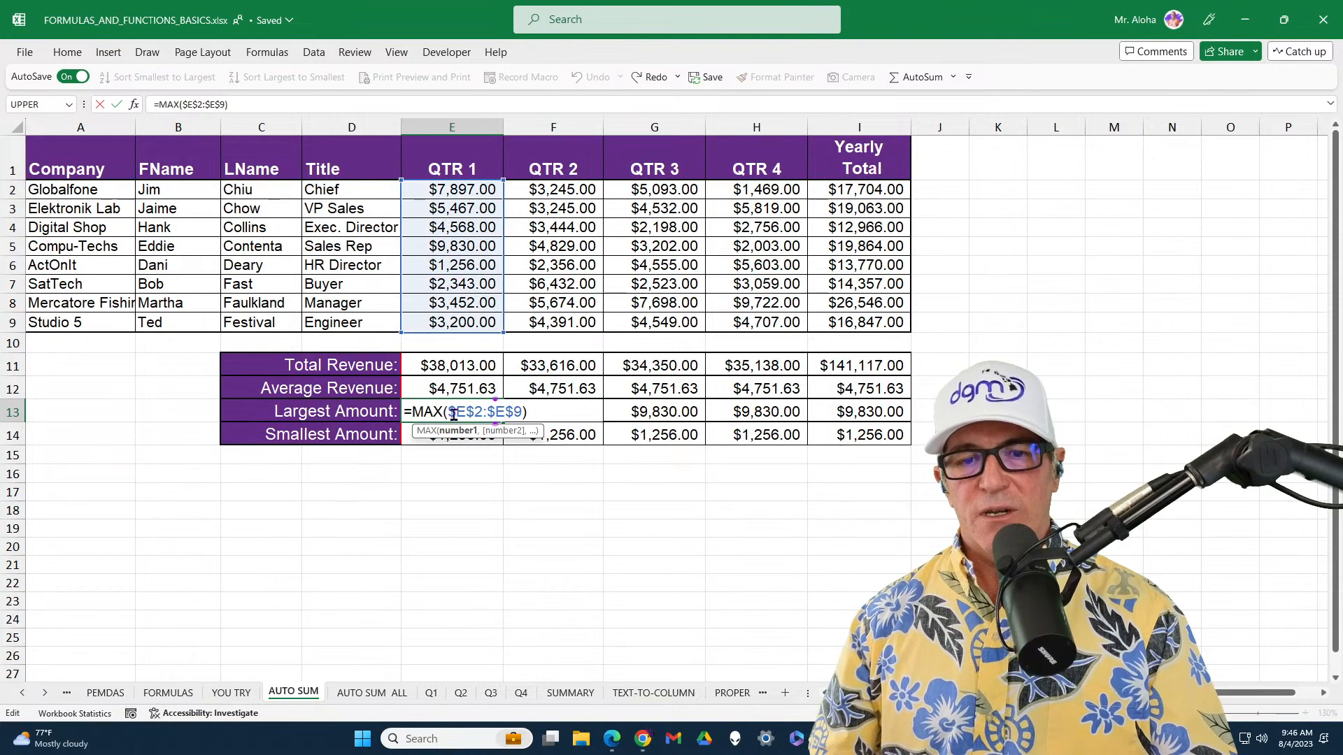
drag(453, 414, 521, 414)
key(F4)
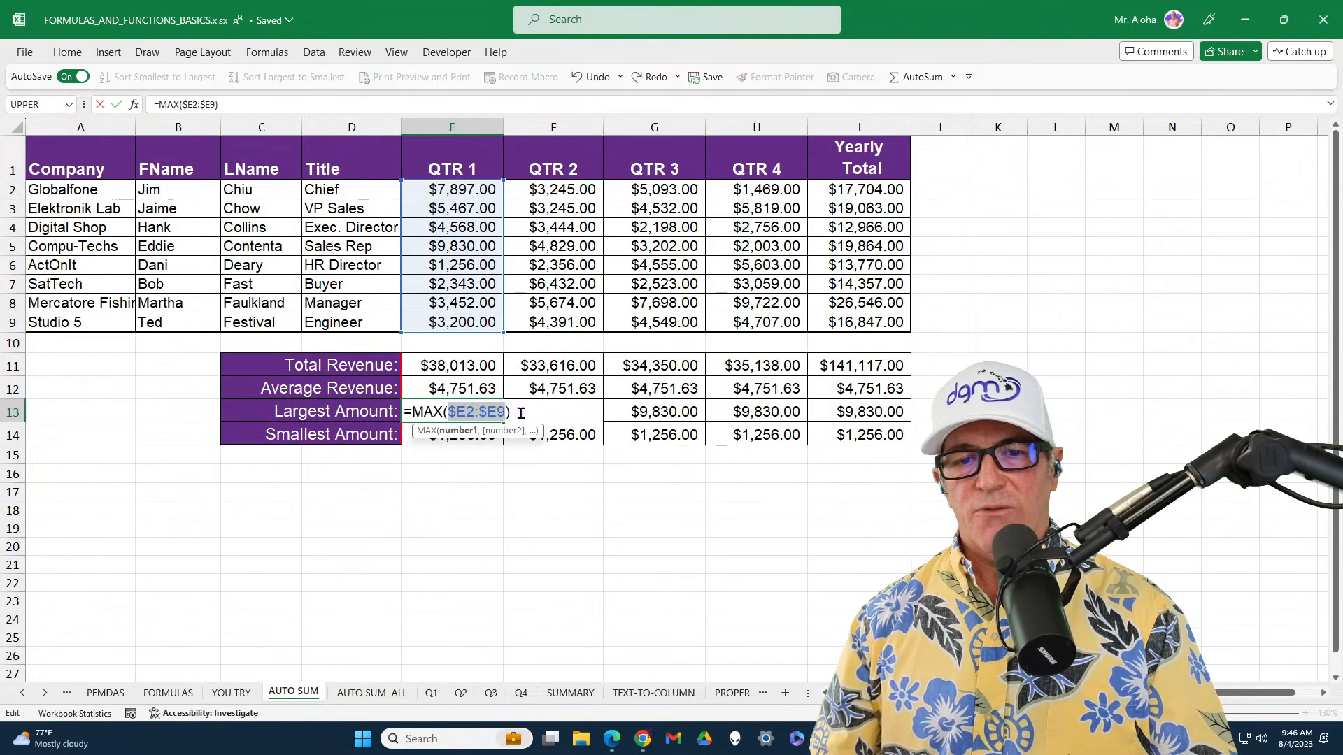
key(F4)
key(Return)
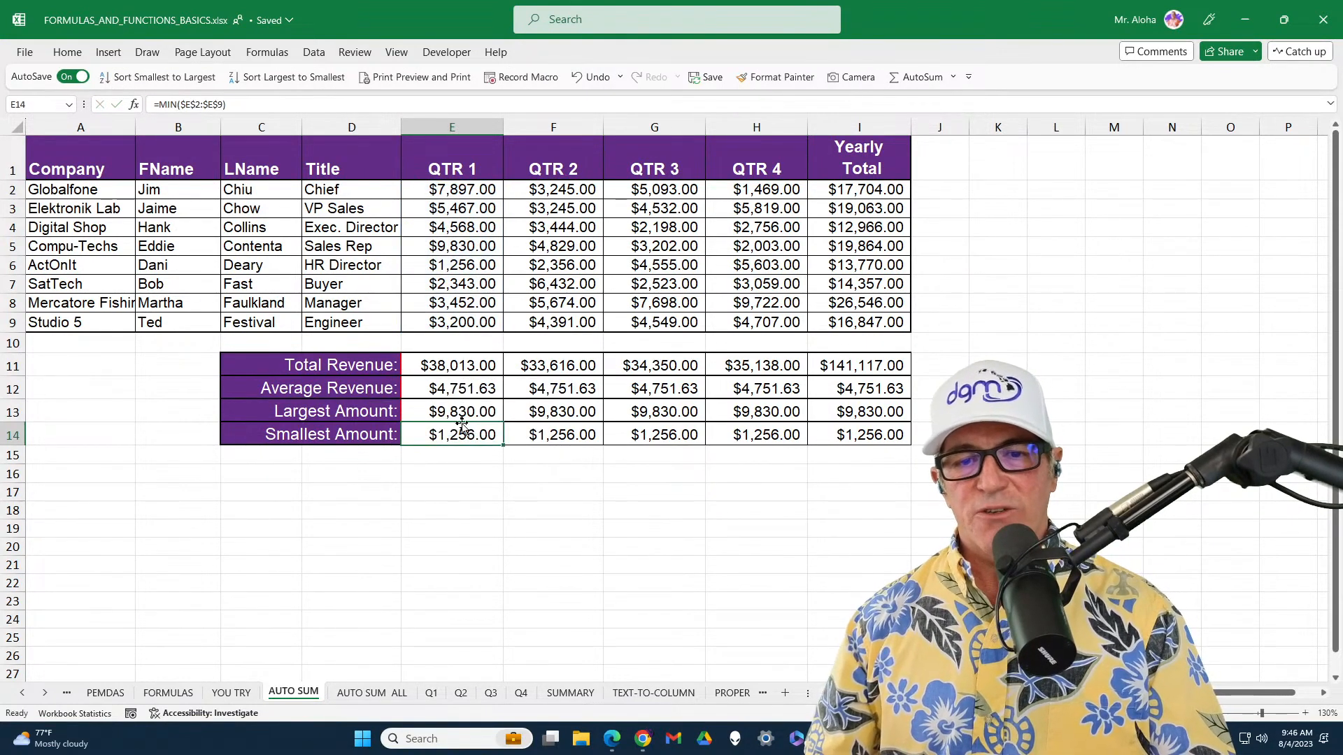
Make the range in the Smallest Amount formula in E14 fully relative, as E2:E9
double_click(481, 435)
drag(443, 436, 512, 439)
key(F4)
key(F4)
key(F4)
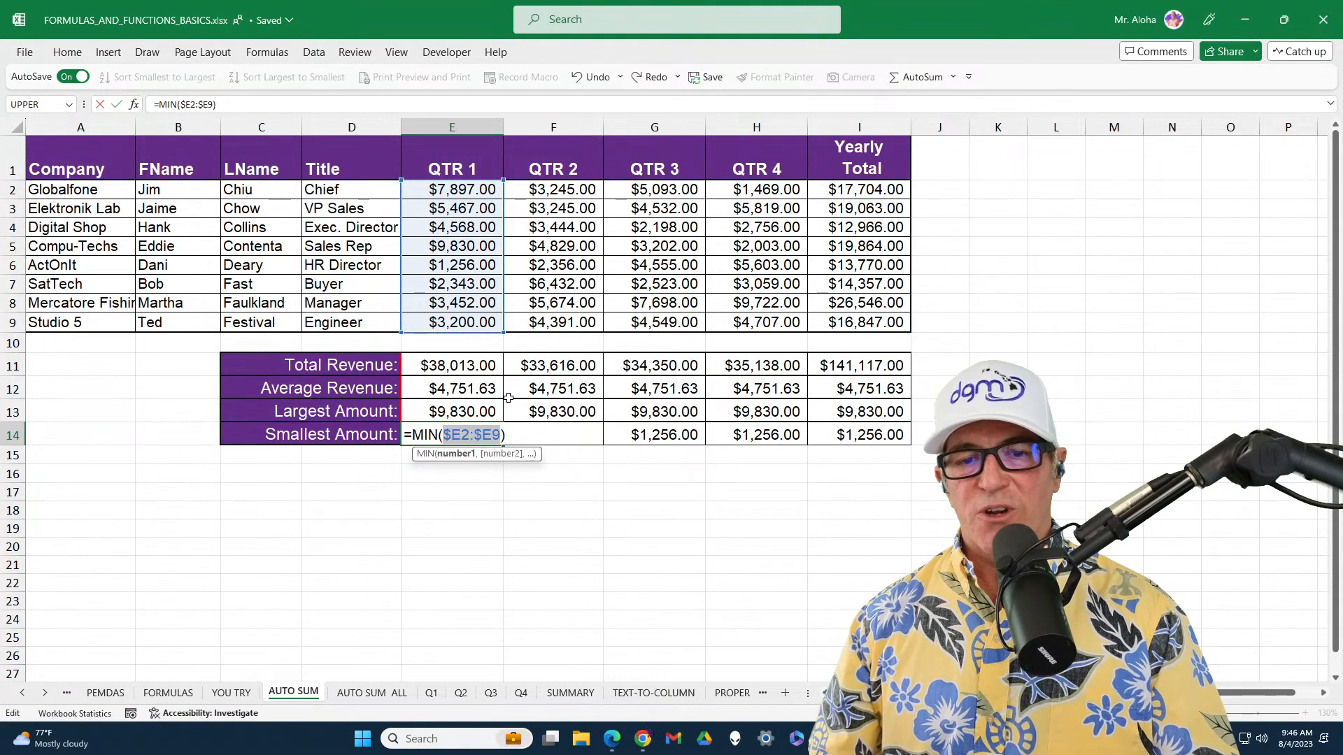
key(Return)
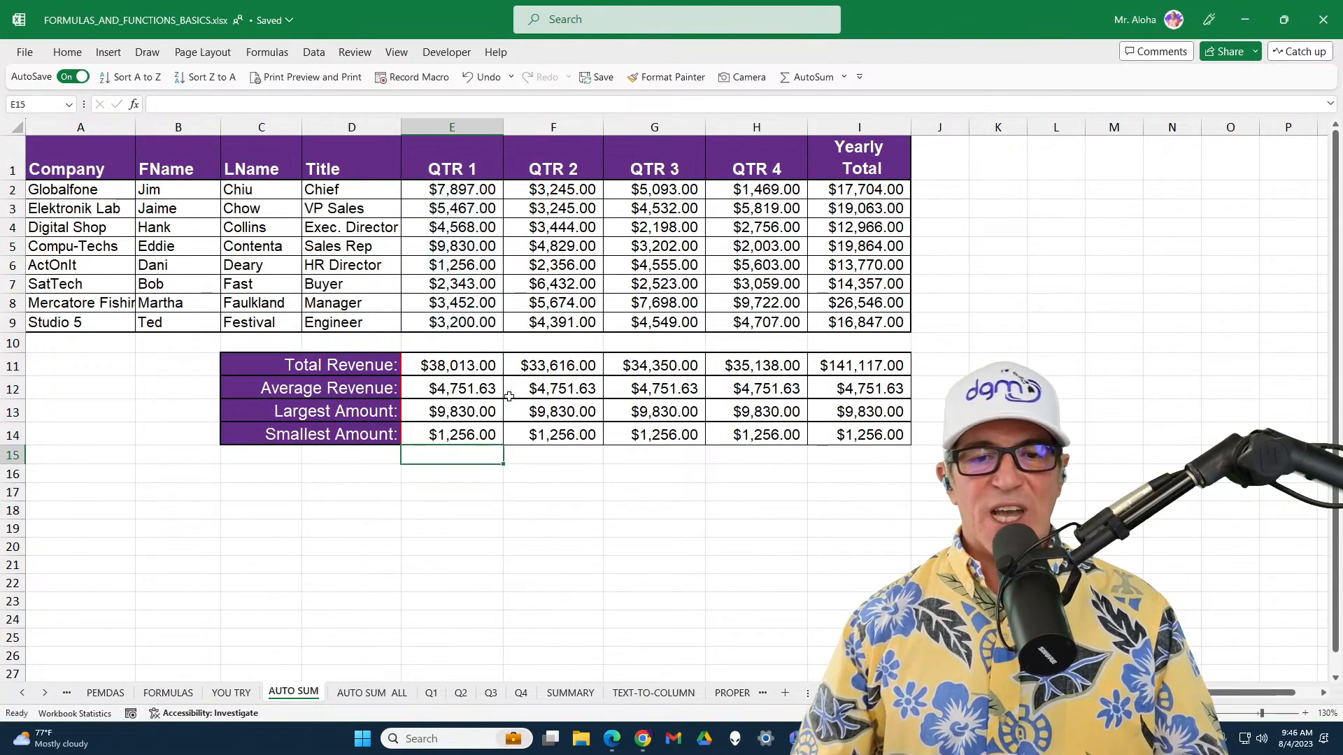
Copy the relative average, largest and smallest formulas in E12:E14 across the QTR 2 to Yearly Total columns through I14
drag(486, 387, 883, 437)
click(887, 389)
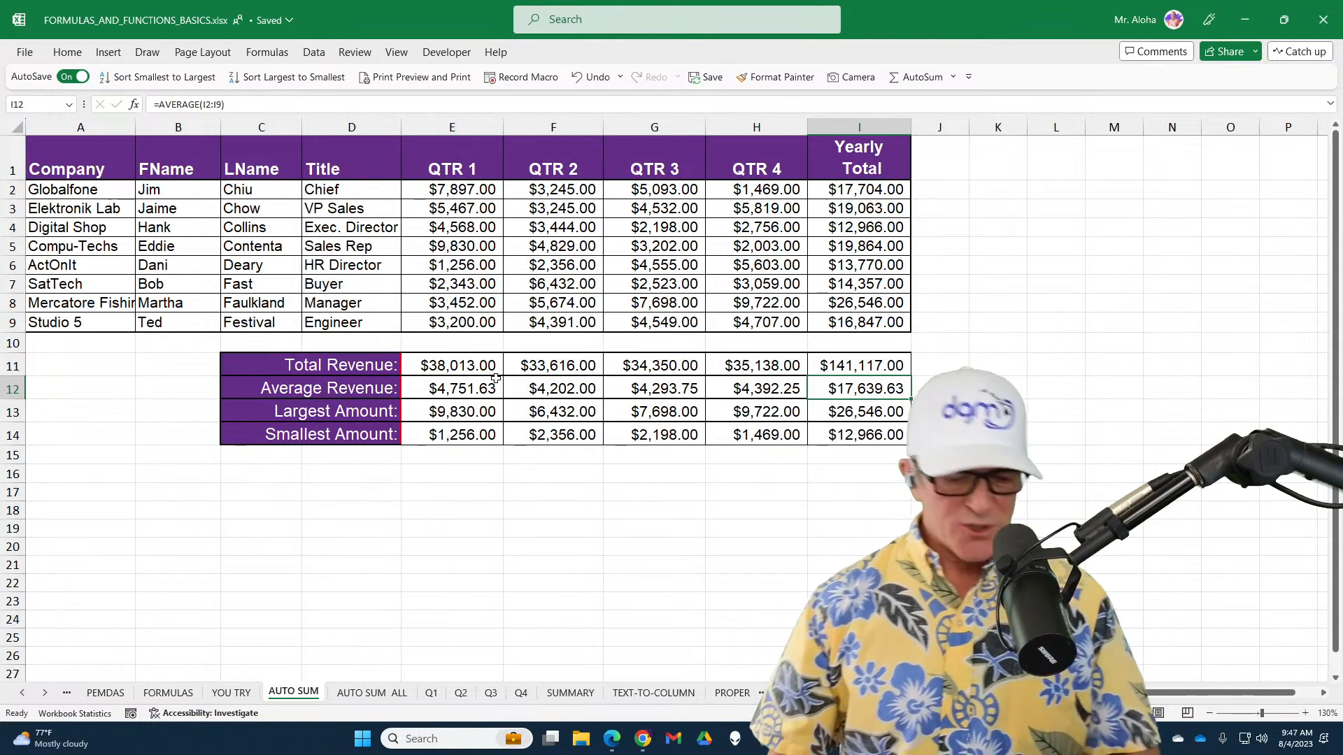
mouse_move(390, 345)
mouse_down()
mouse_move(479, 381)
mouse_move(509, 476)
mouse_up()
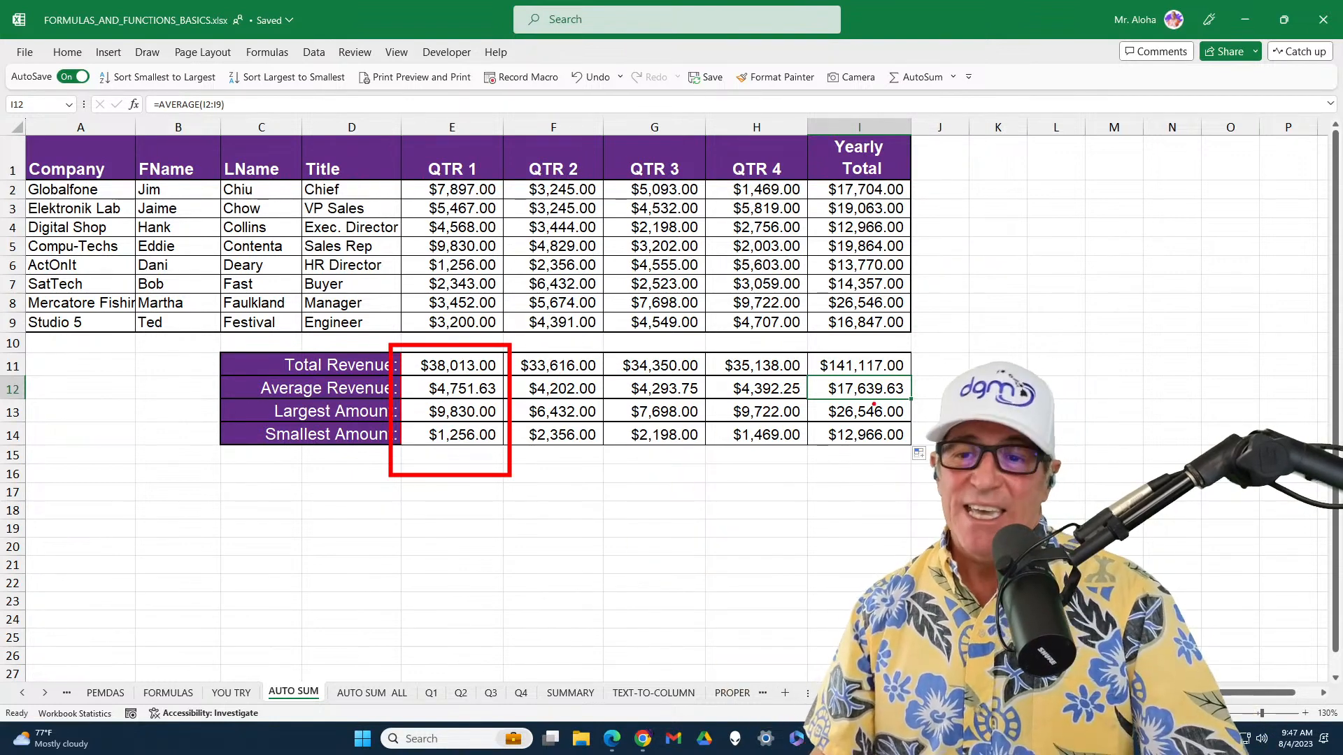
drag(874, 404, 511, 404)
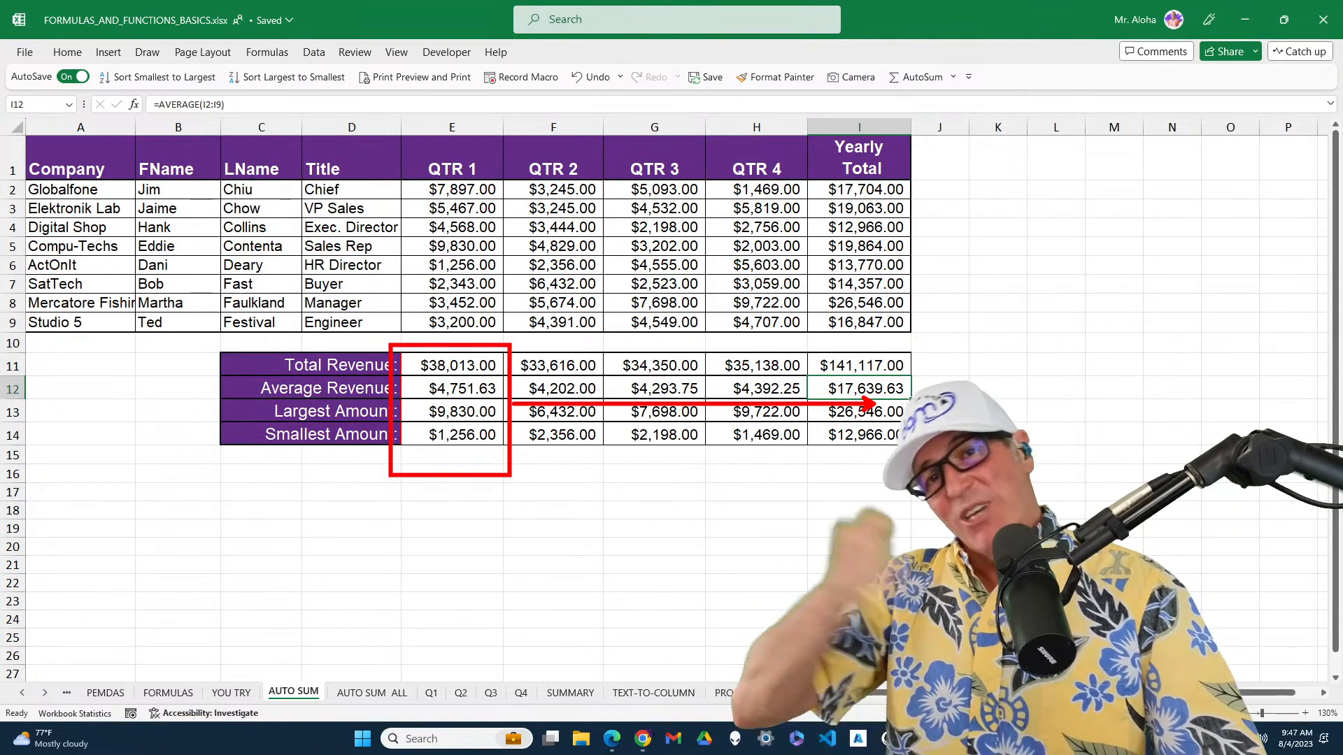
key(Escape)
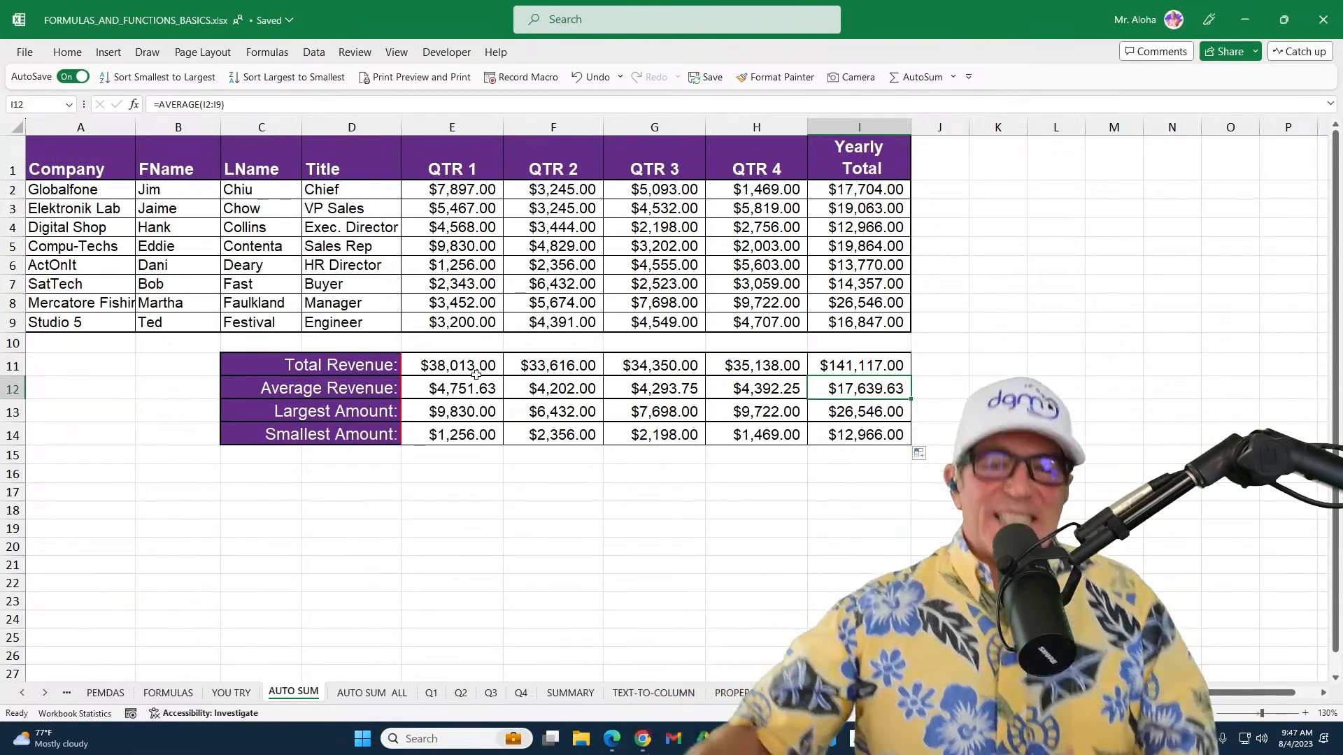
Switch to the AUTO SUM ALL sheet and open the Formula Bot add-in's Generate Formula tool
click(360, 697)
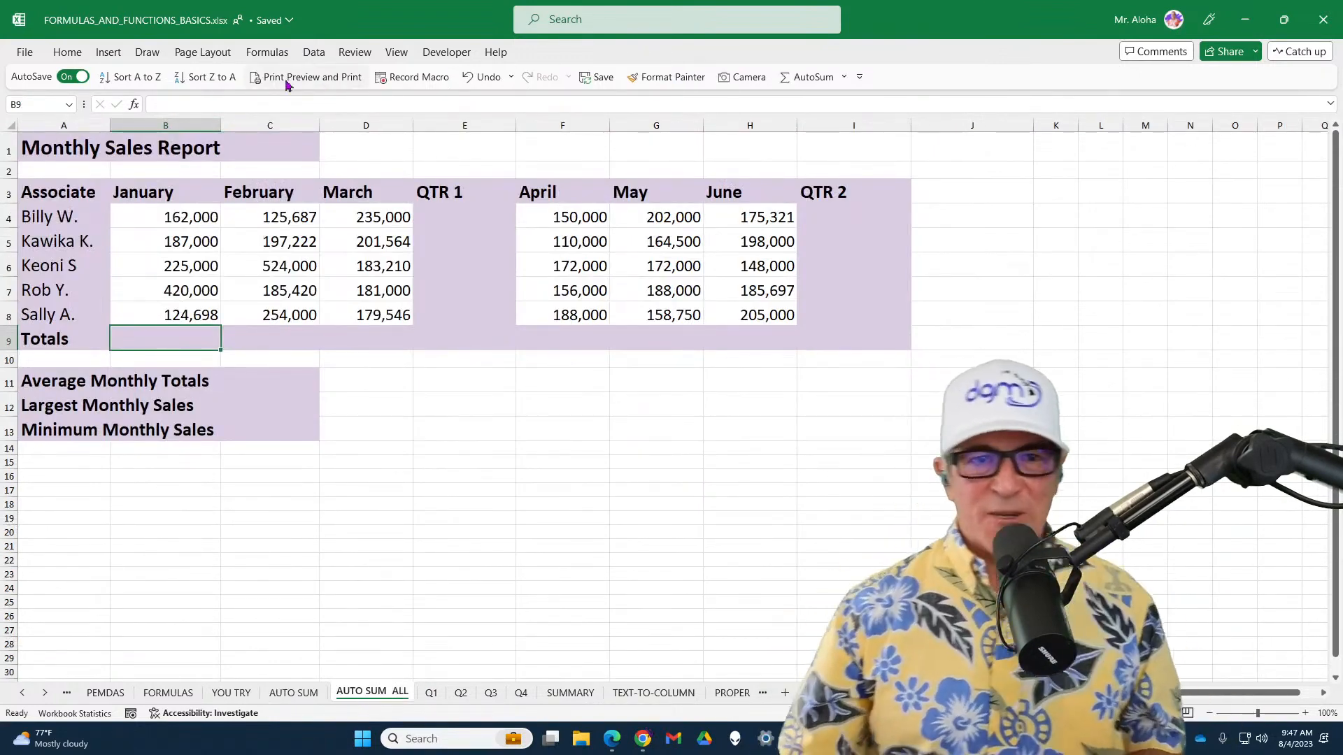
click(77, 54)
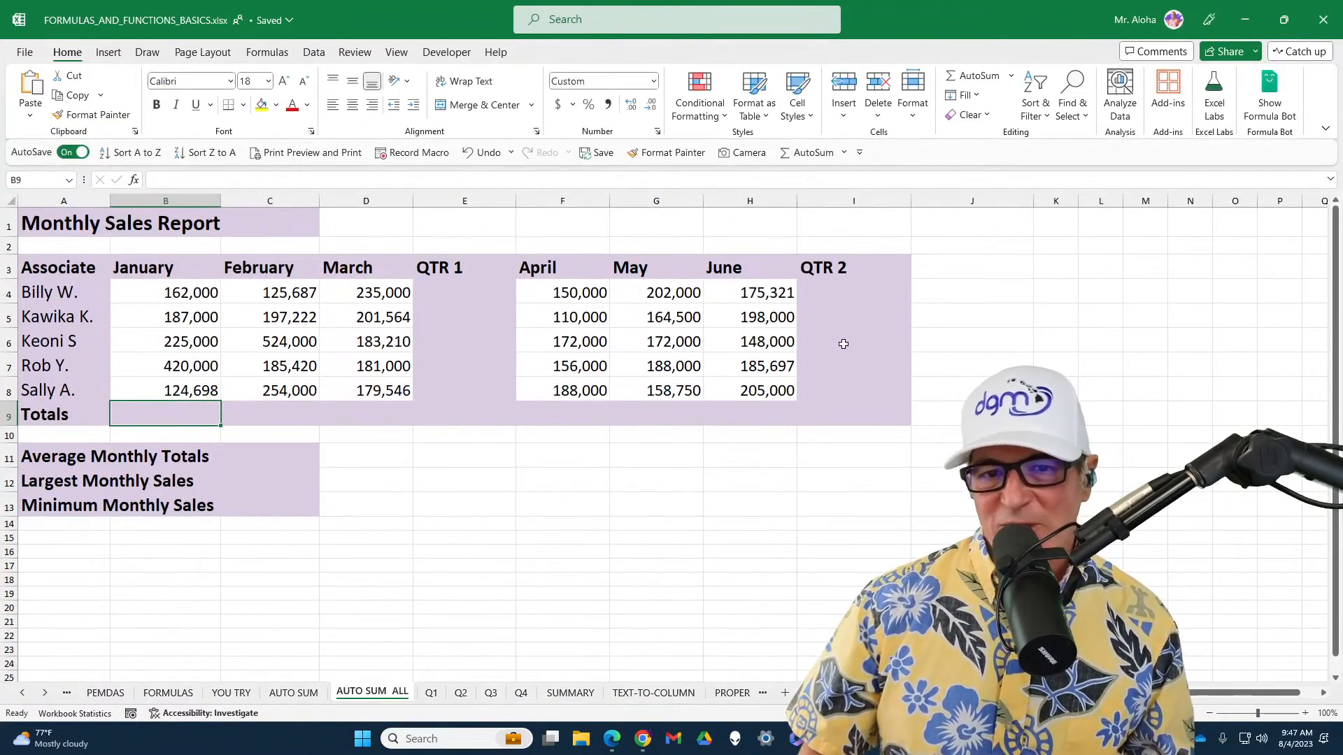
drag(168, 293, 385, 390)
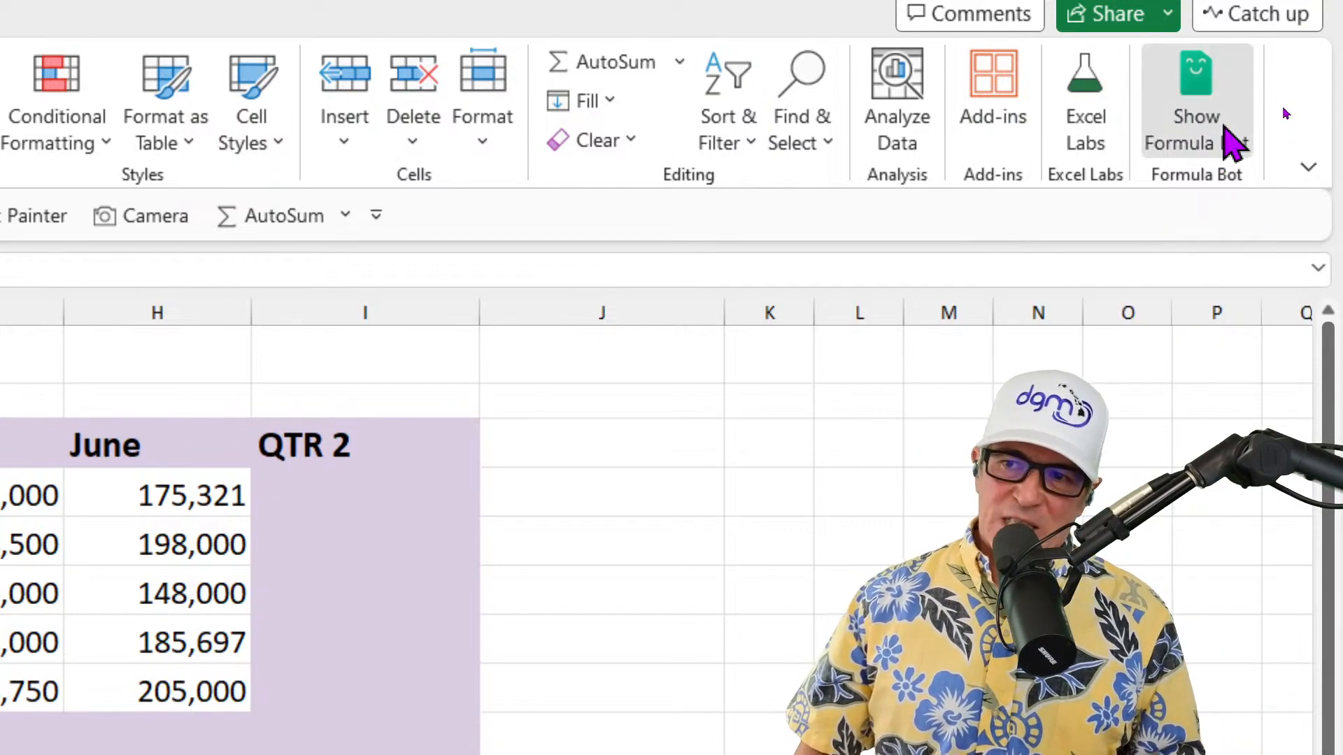
click(1225, 130)
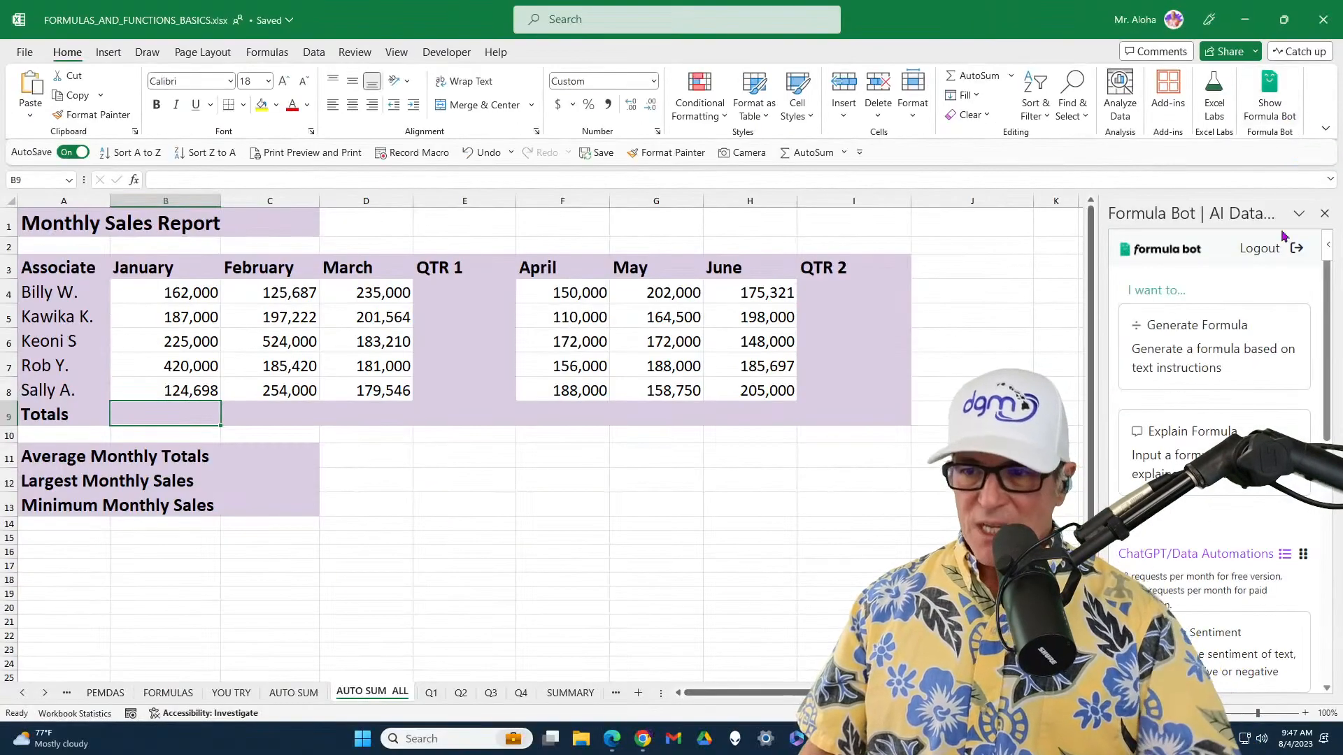
click(1236, 366)
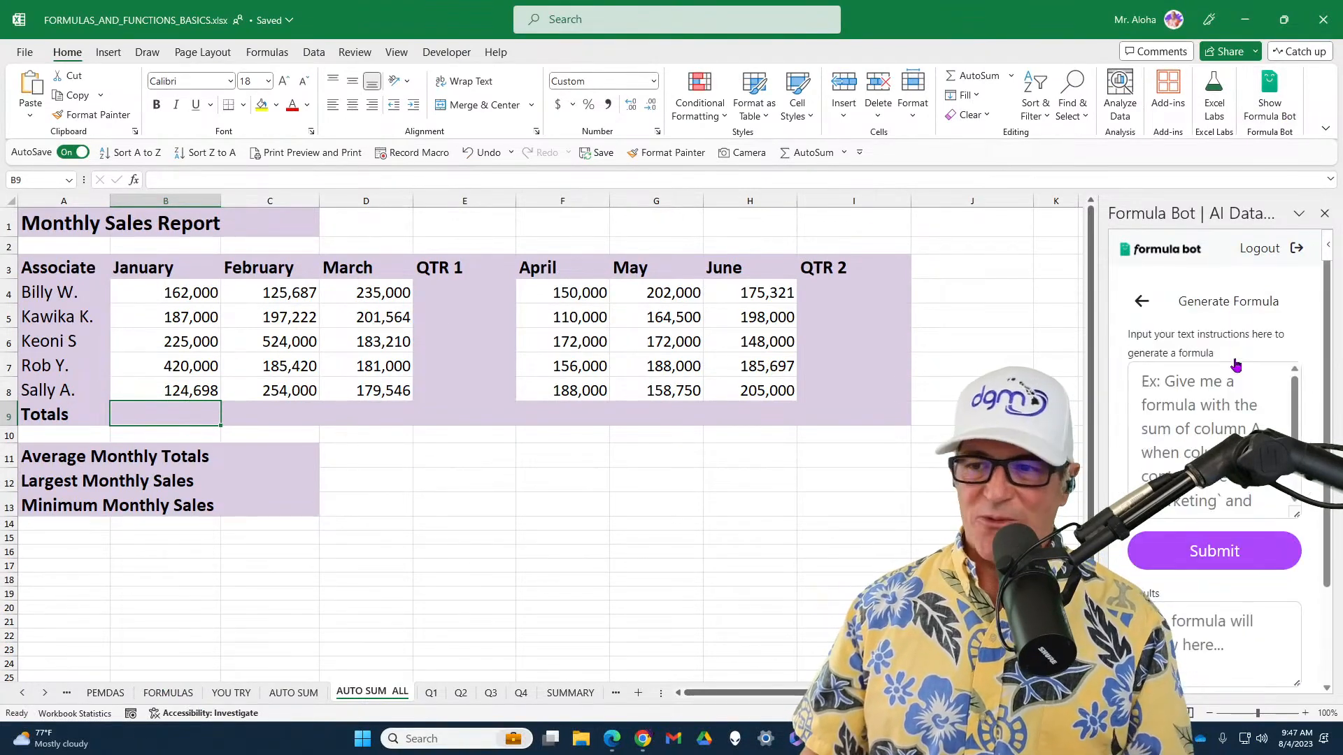
Enter the formula request "Give me the average totals from b4 to d8 and f4 to h8" in Formula Bot
click(1200, 399)
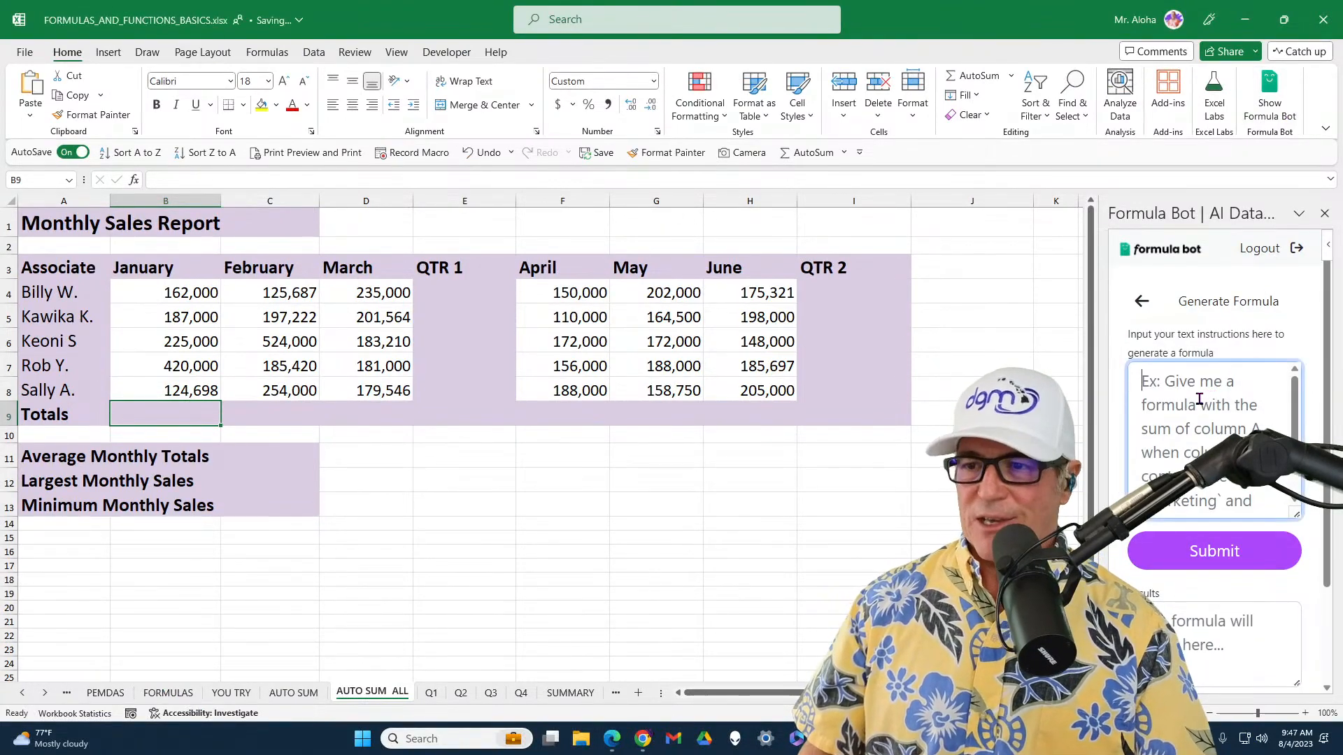
text(G)
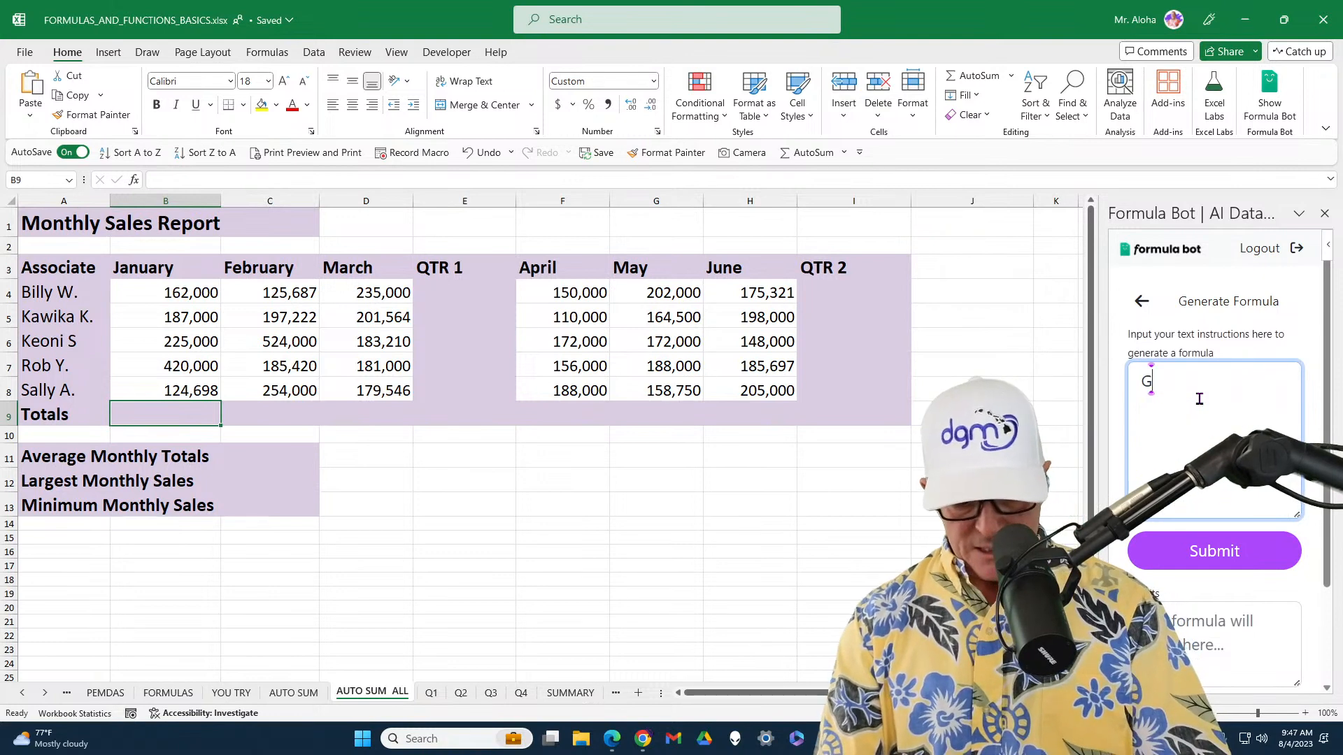
text(ive me th)
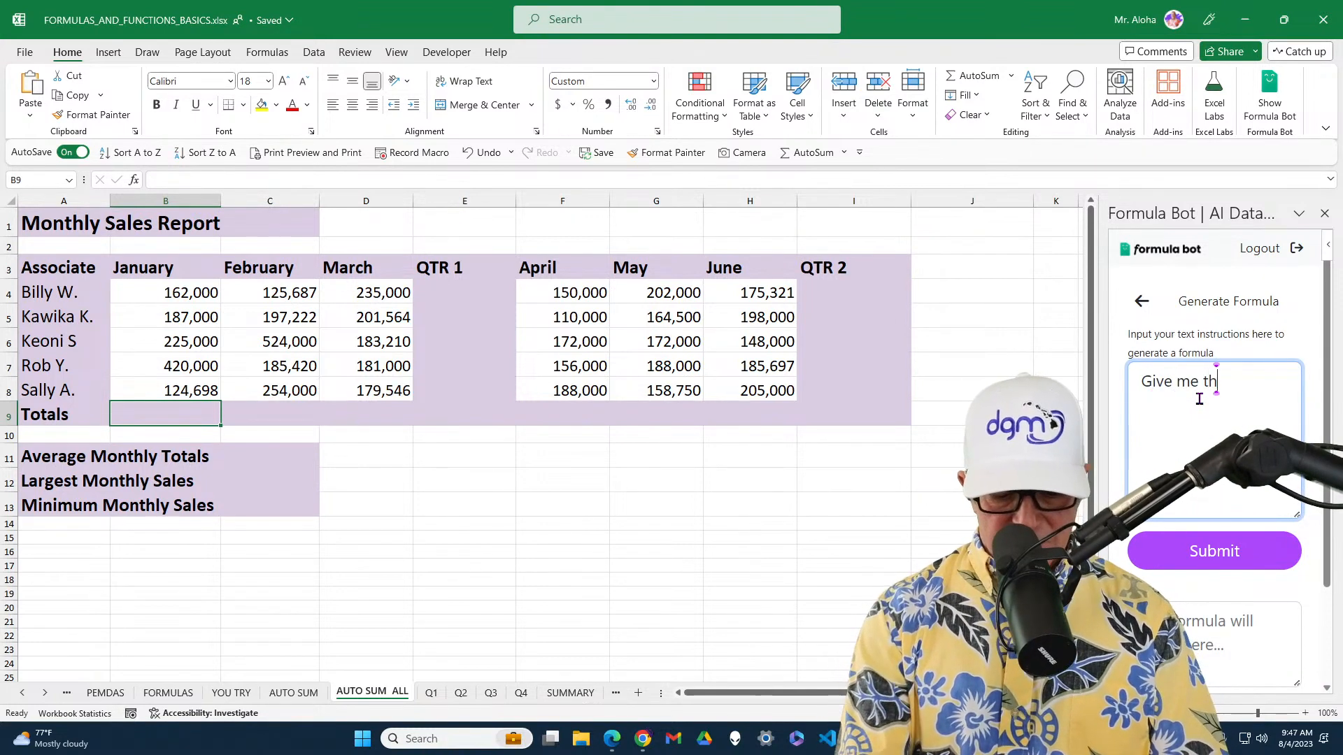
text(e average)
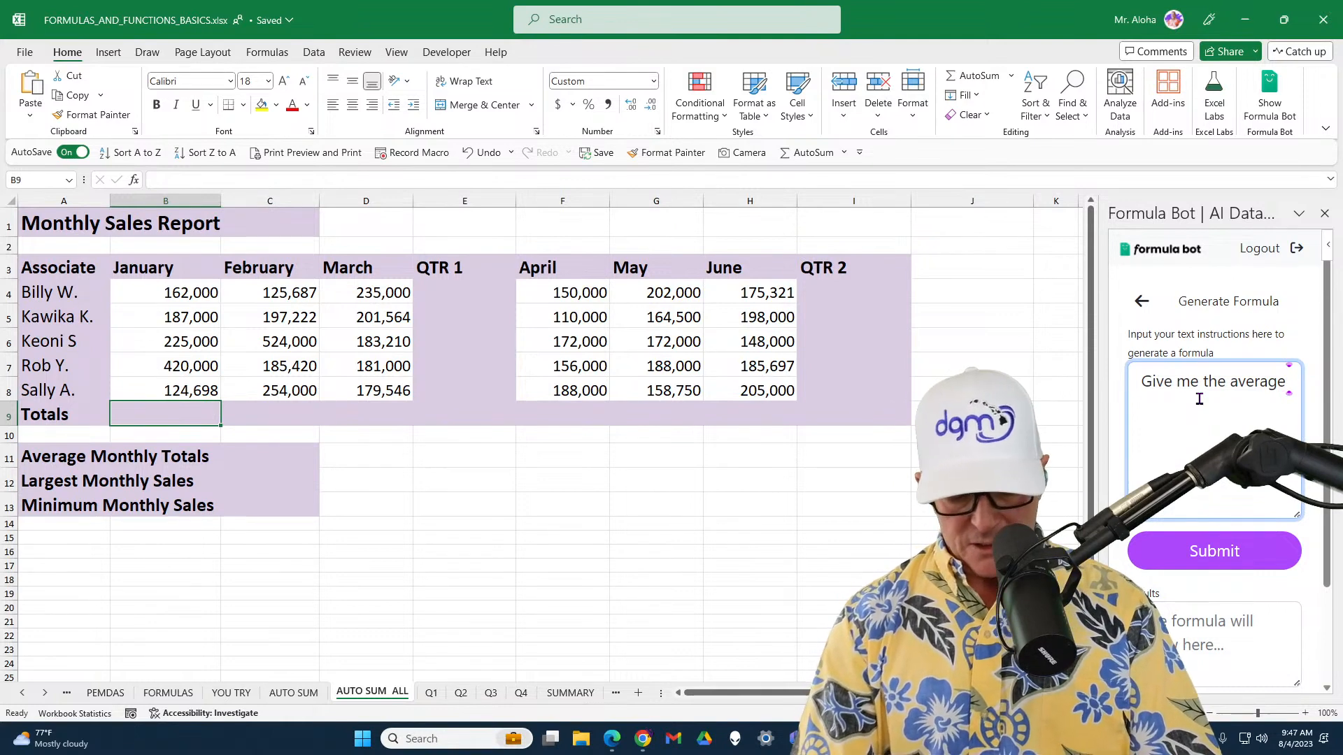
text( total)
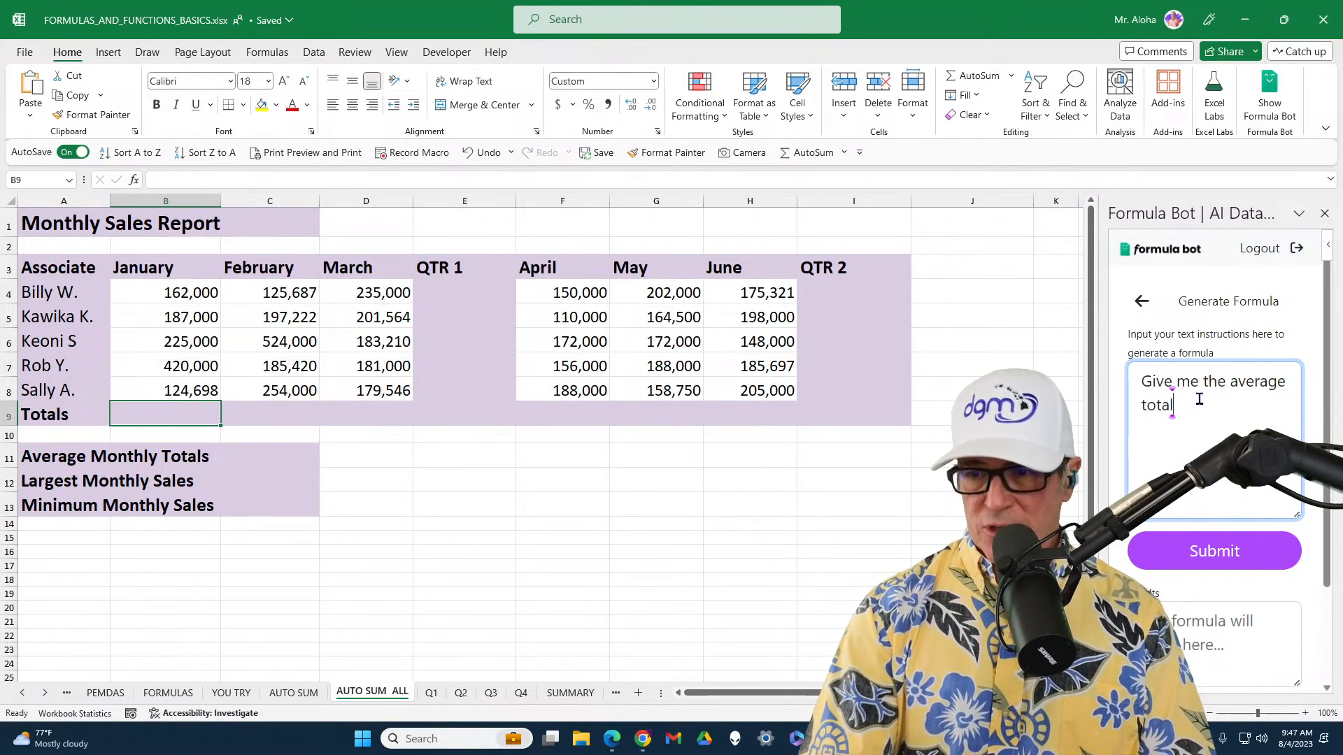
text(s)
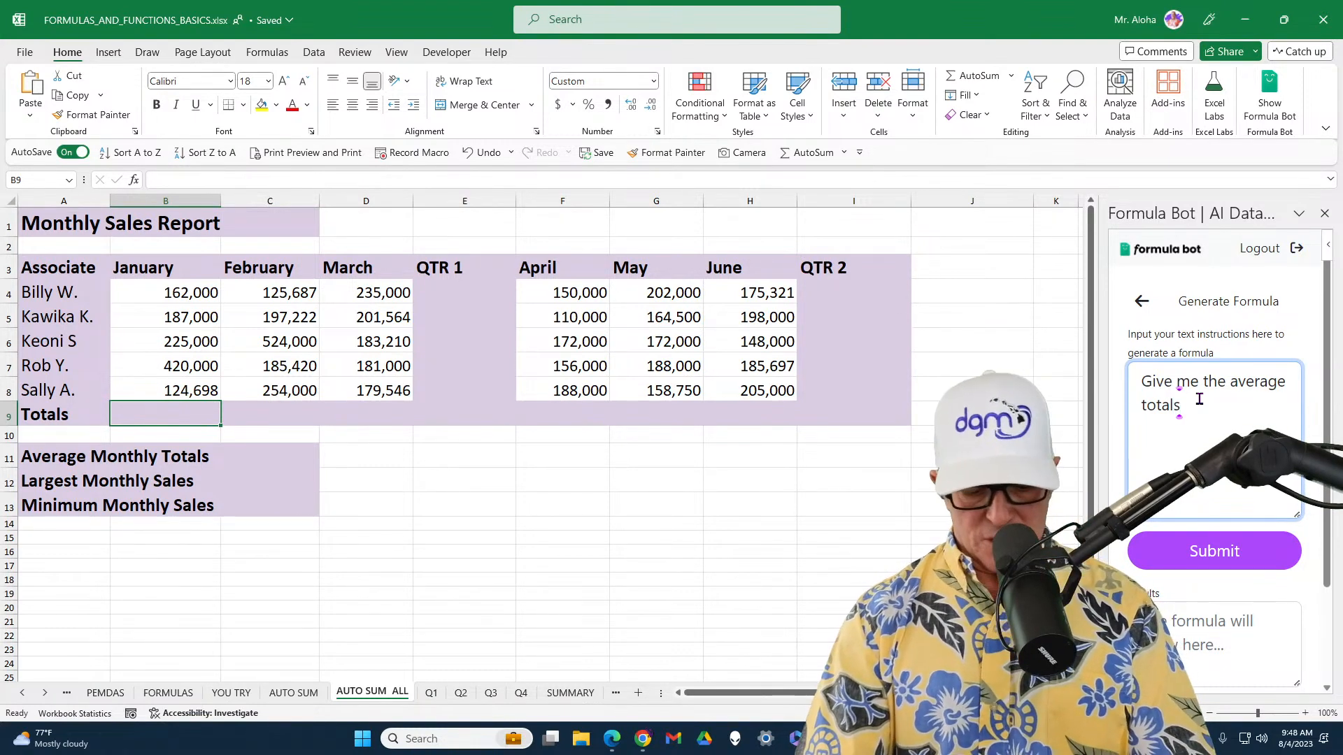
text(s from )
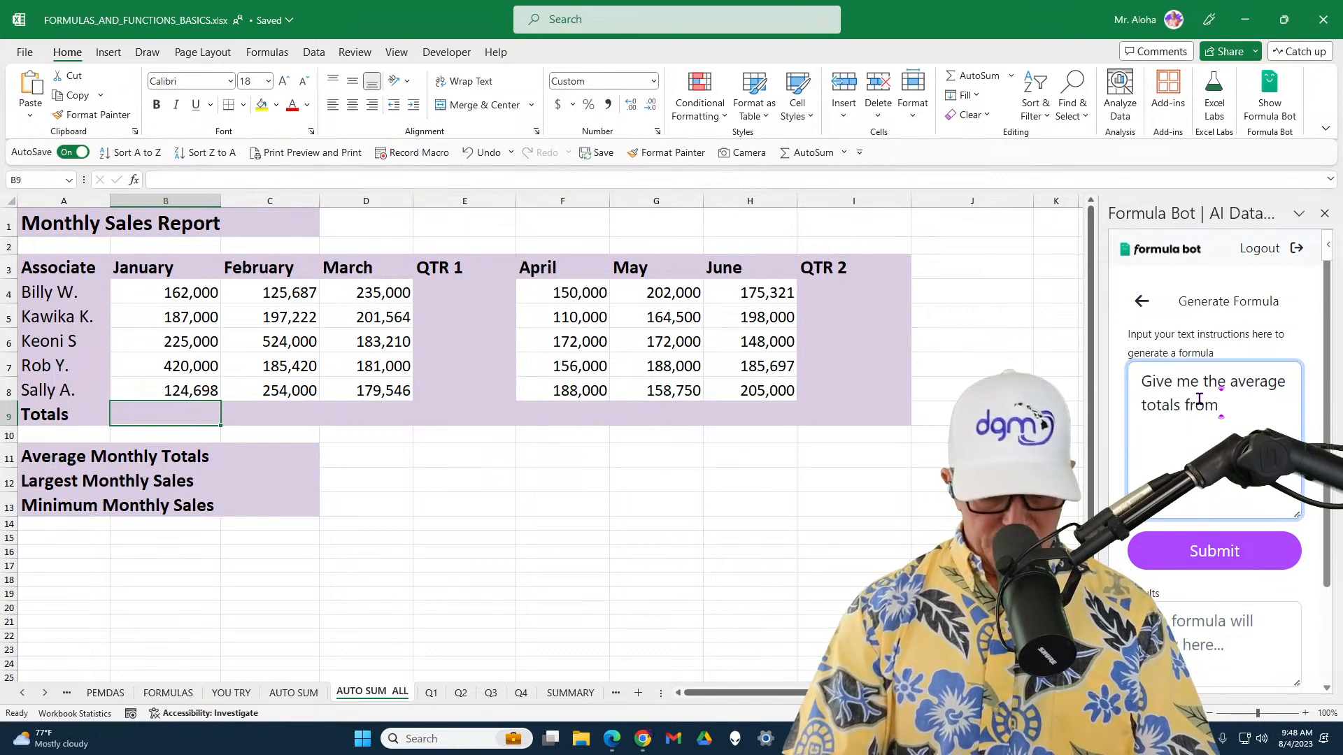
text(b4)
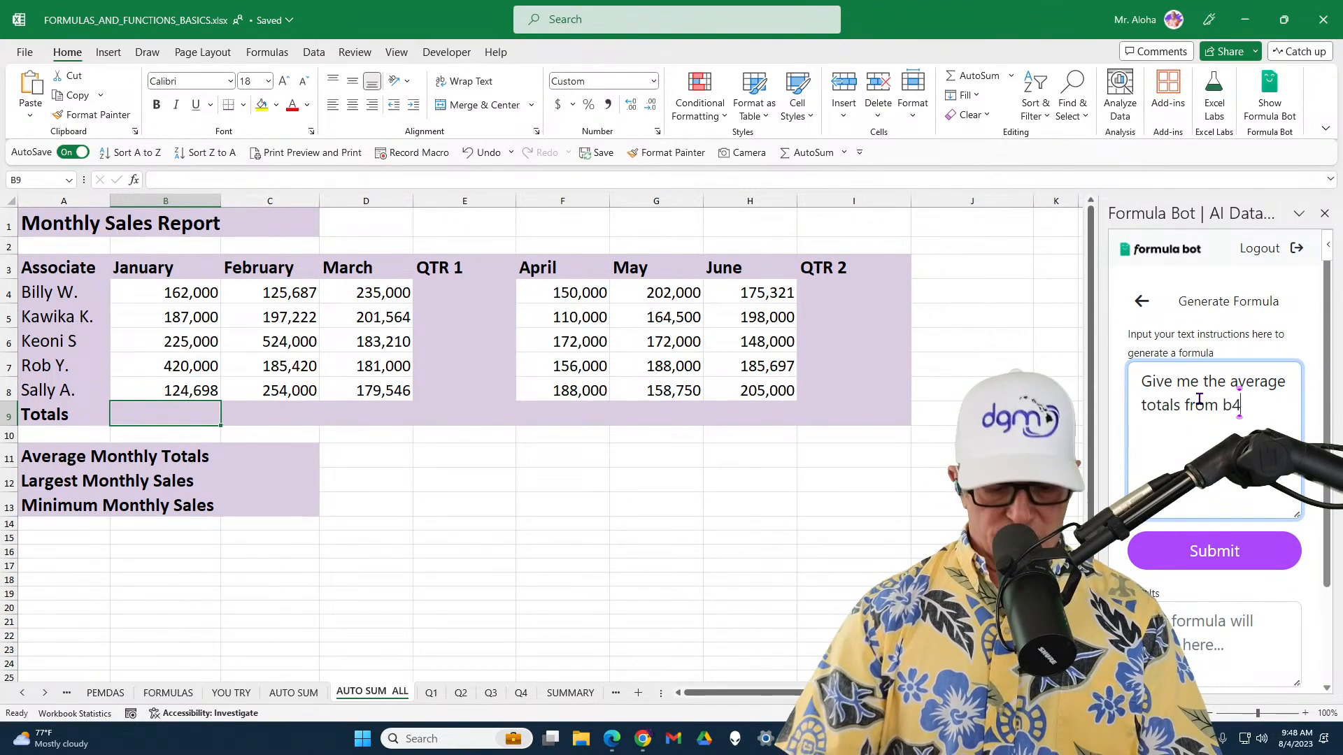
text( to)
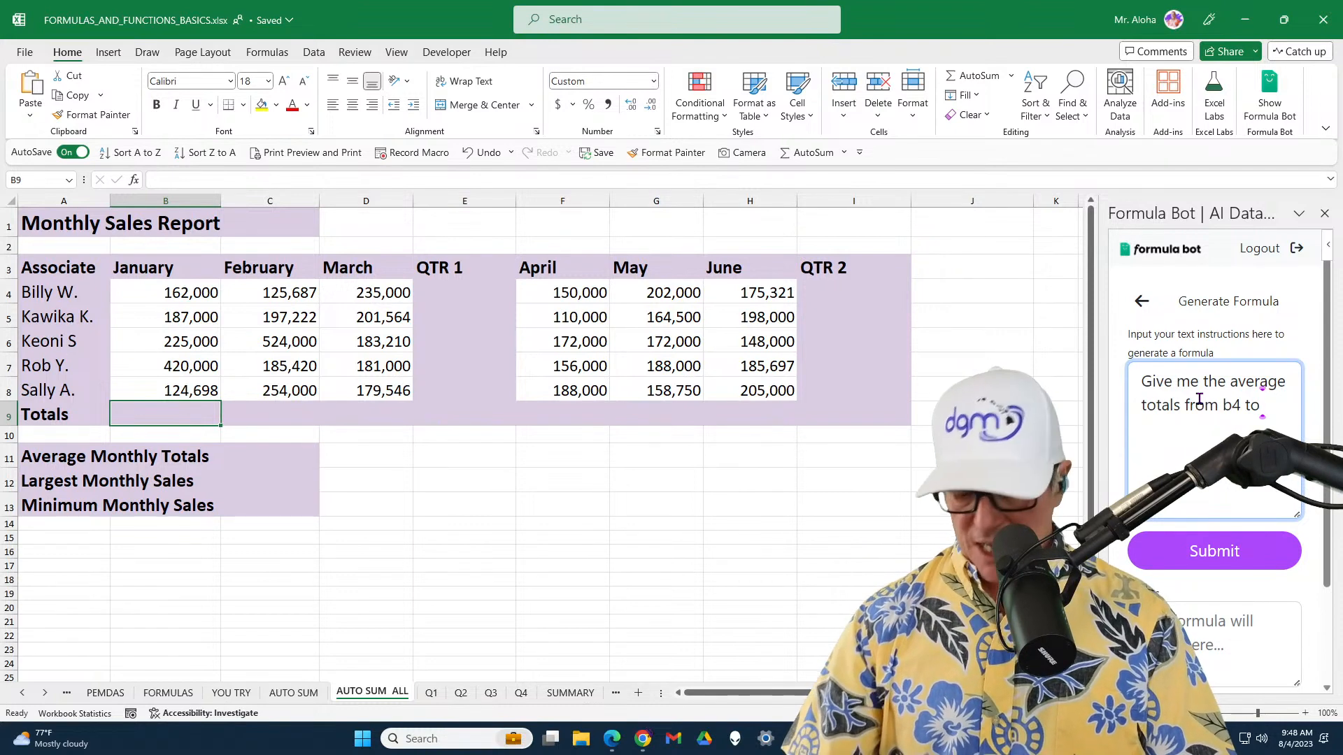
text( d8 a)
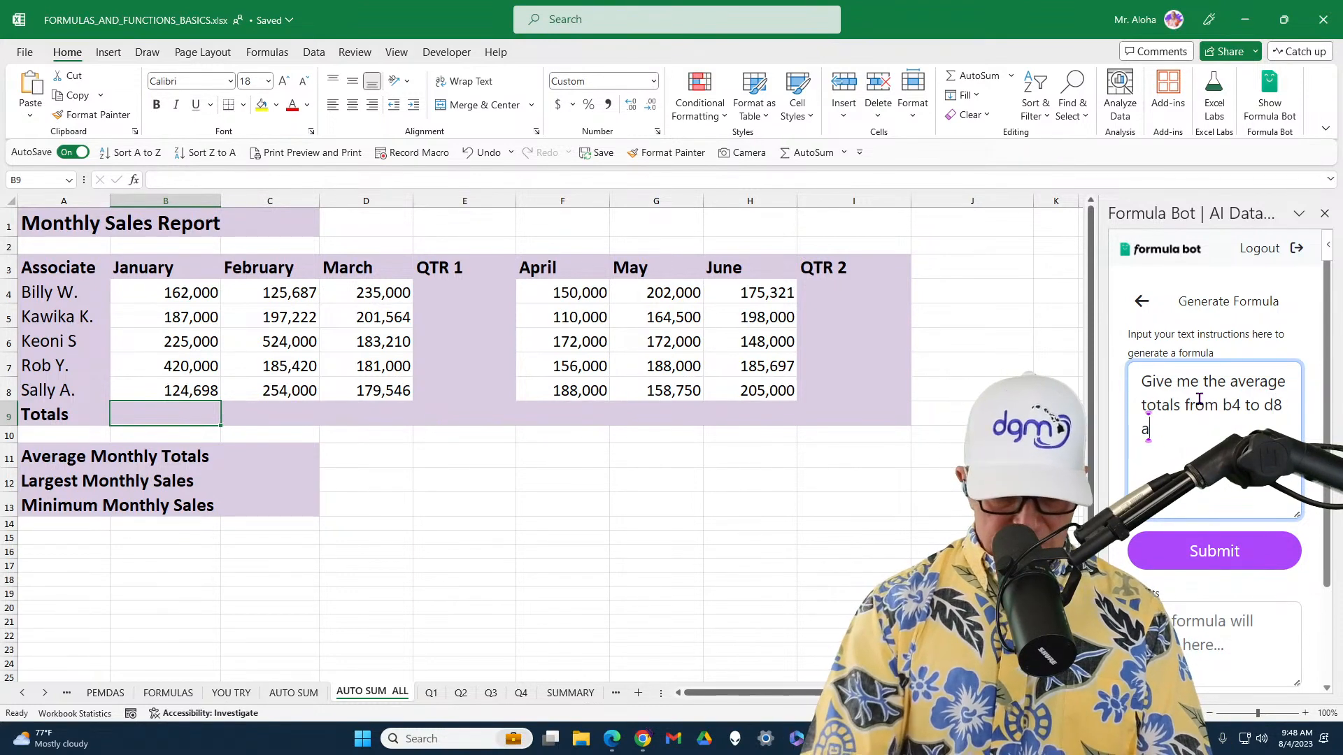
text(nd )
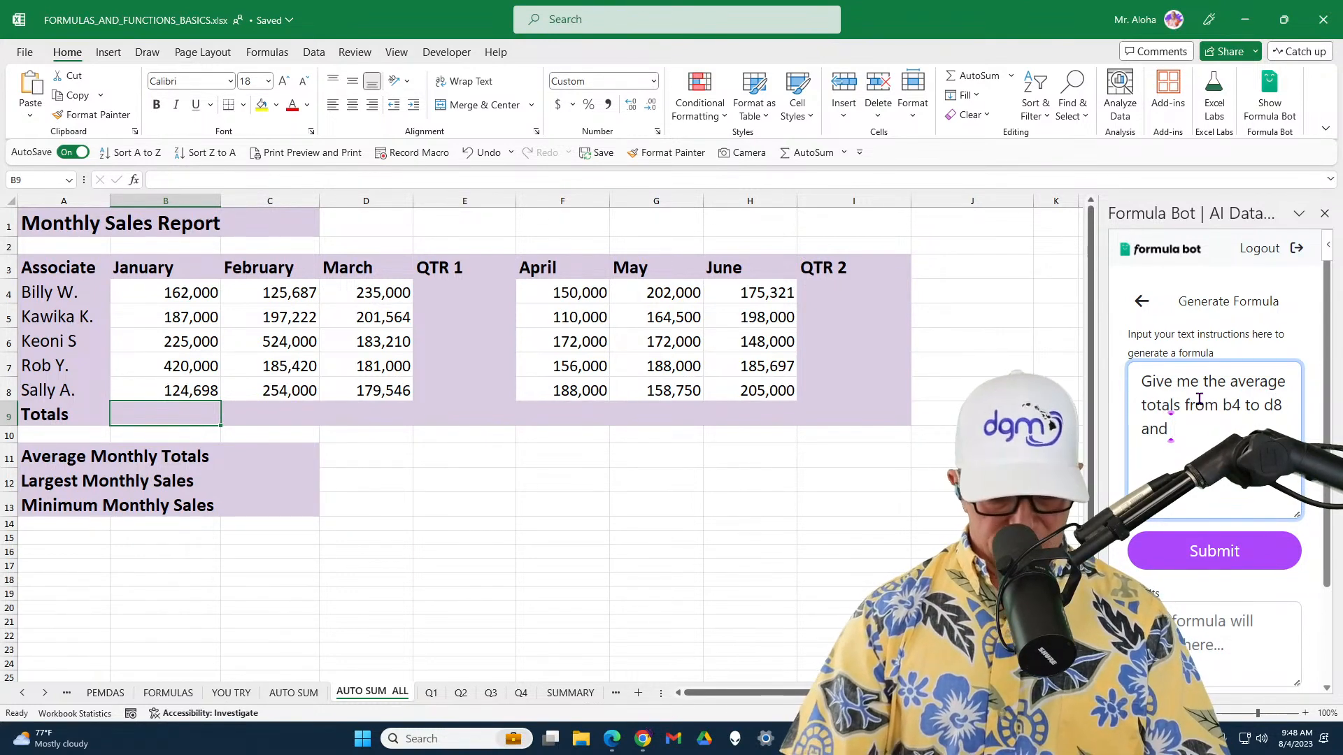
text(f4 to)
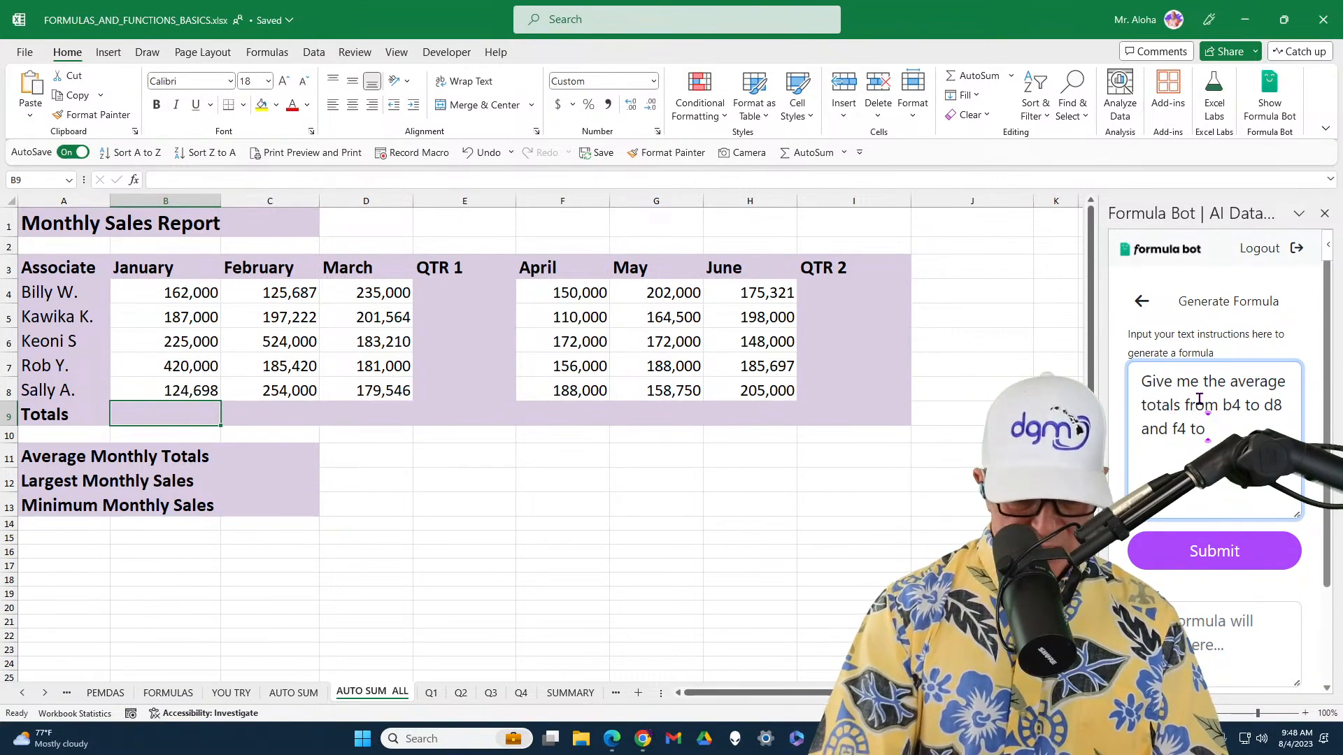
text( h8)
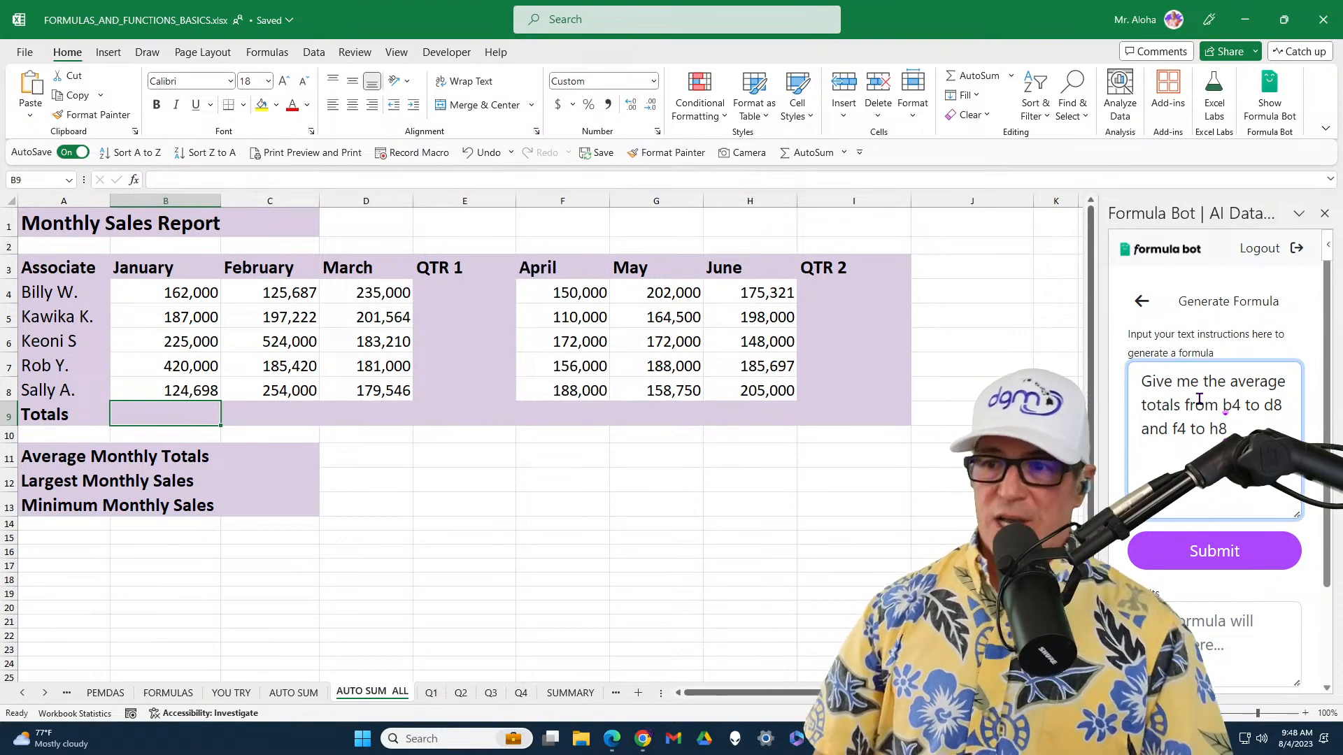
Generate the requested average formula and insert it in the Average Monthly Totals cell, C11
scroll(1199, 399, down, 2)
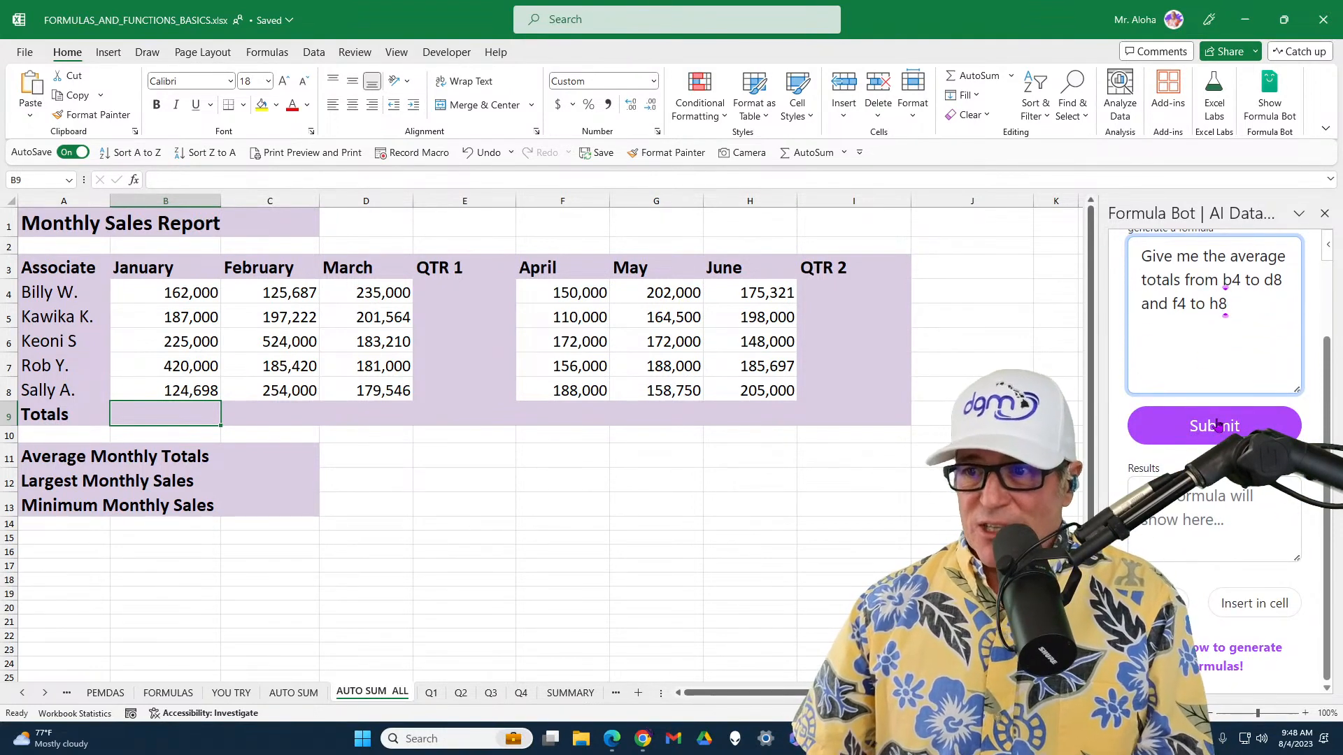
click(291, 453)
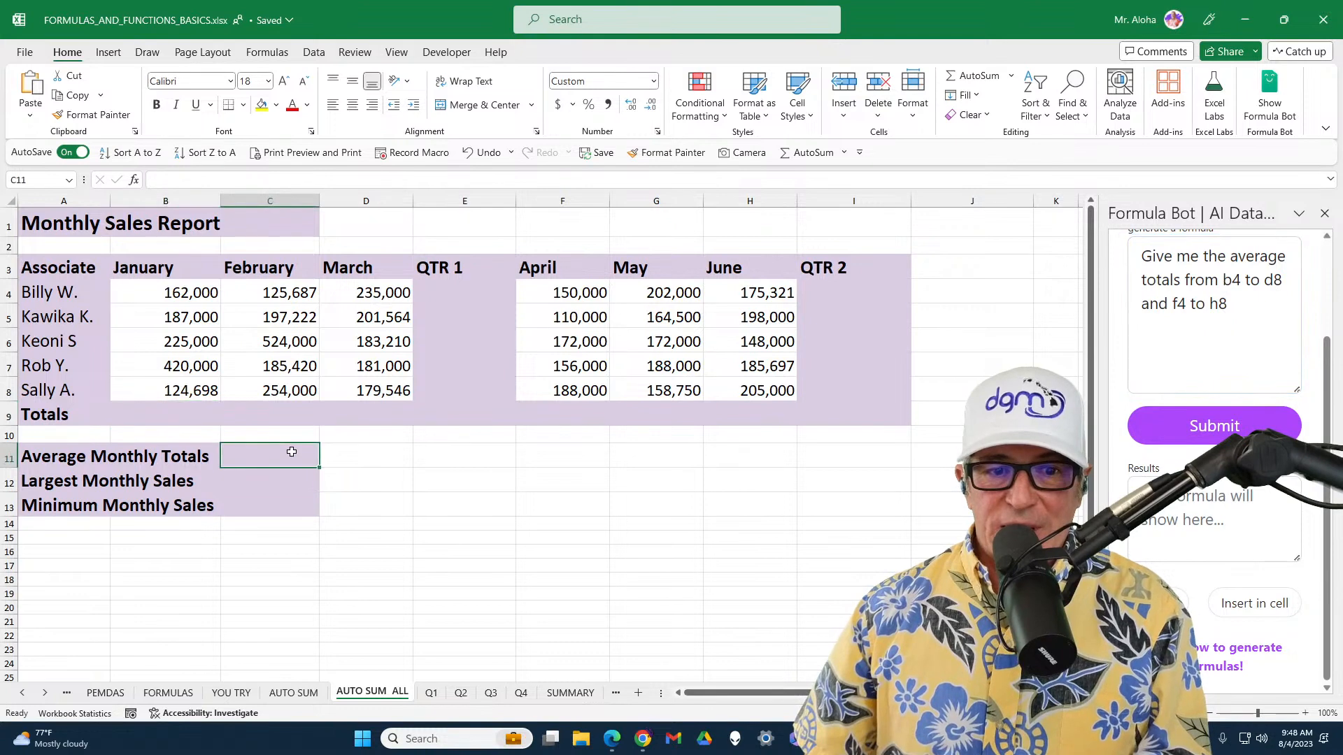
click(1233, 430)
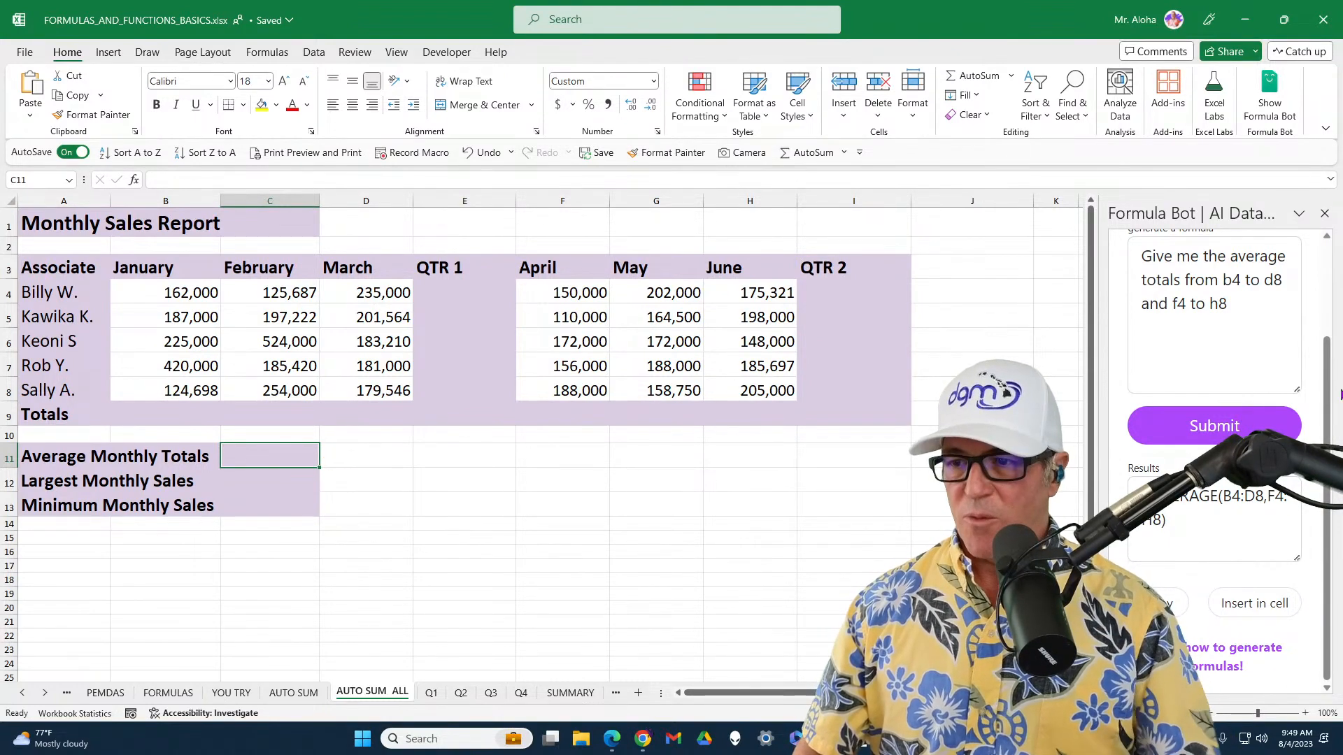
click(1235, 614)
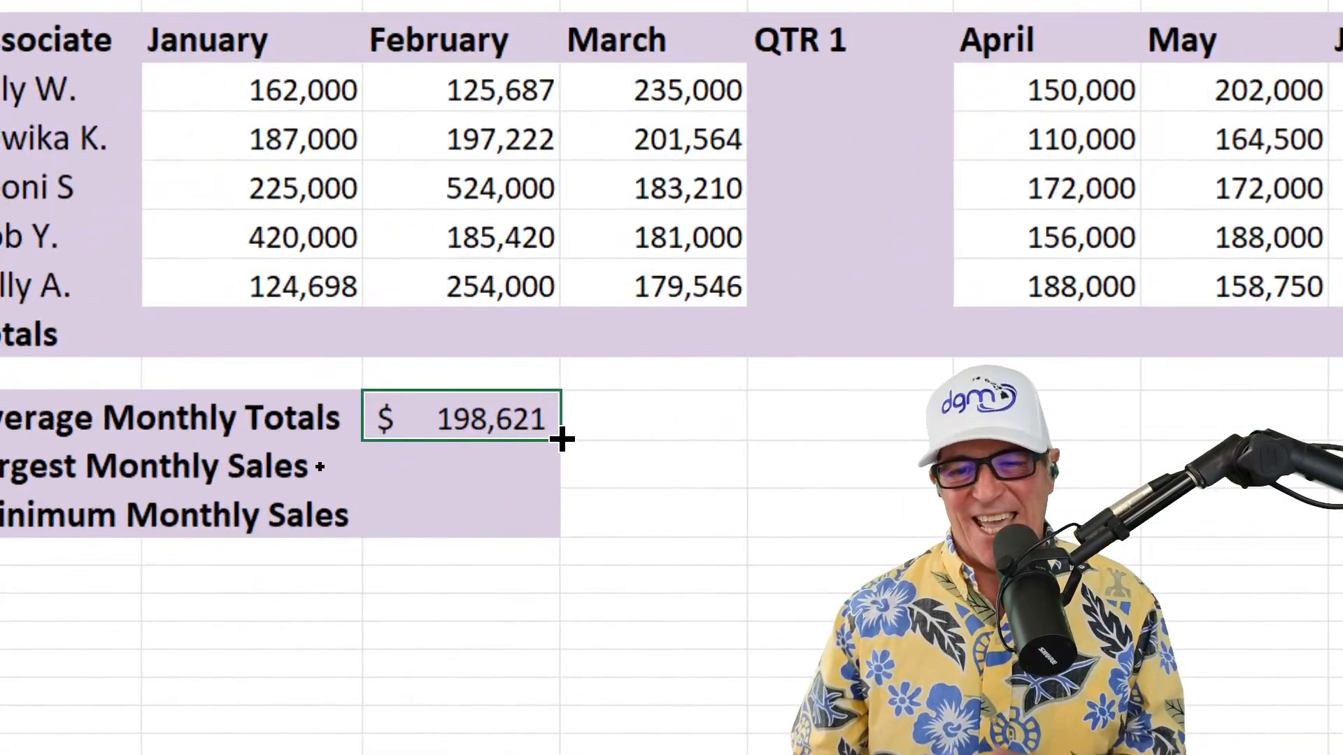
Make both ranges in the C11 average formula absolute, as $B$4:$D$8 and $F$4:$H$8, and copy the formula down through C13
double_click(510, 417)
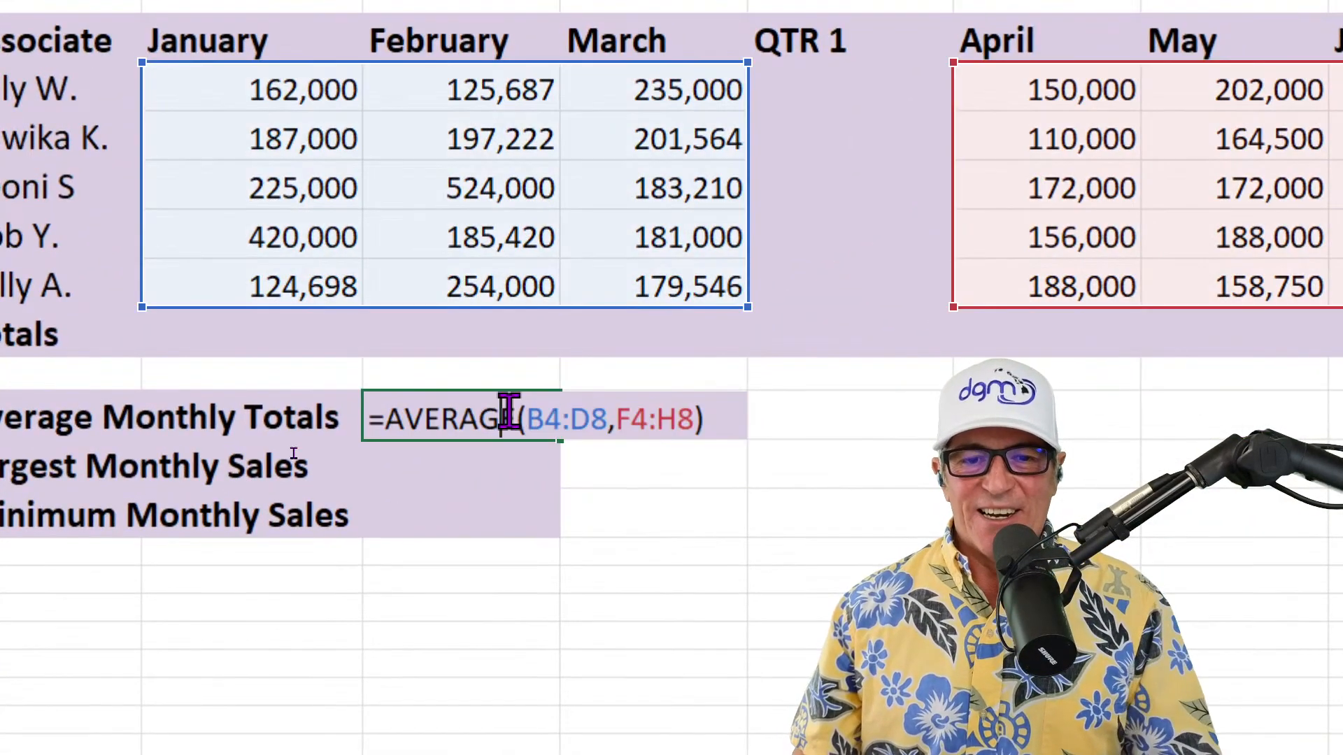
drag(525, 419, 695, 418)
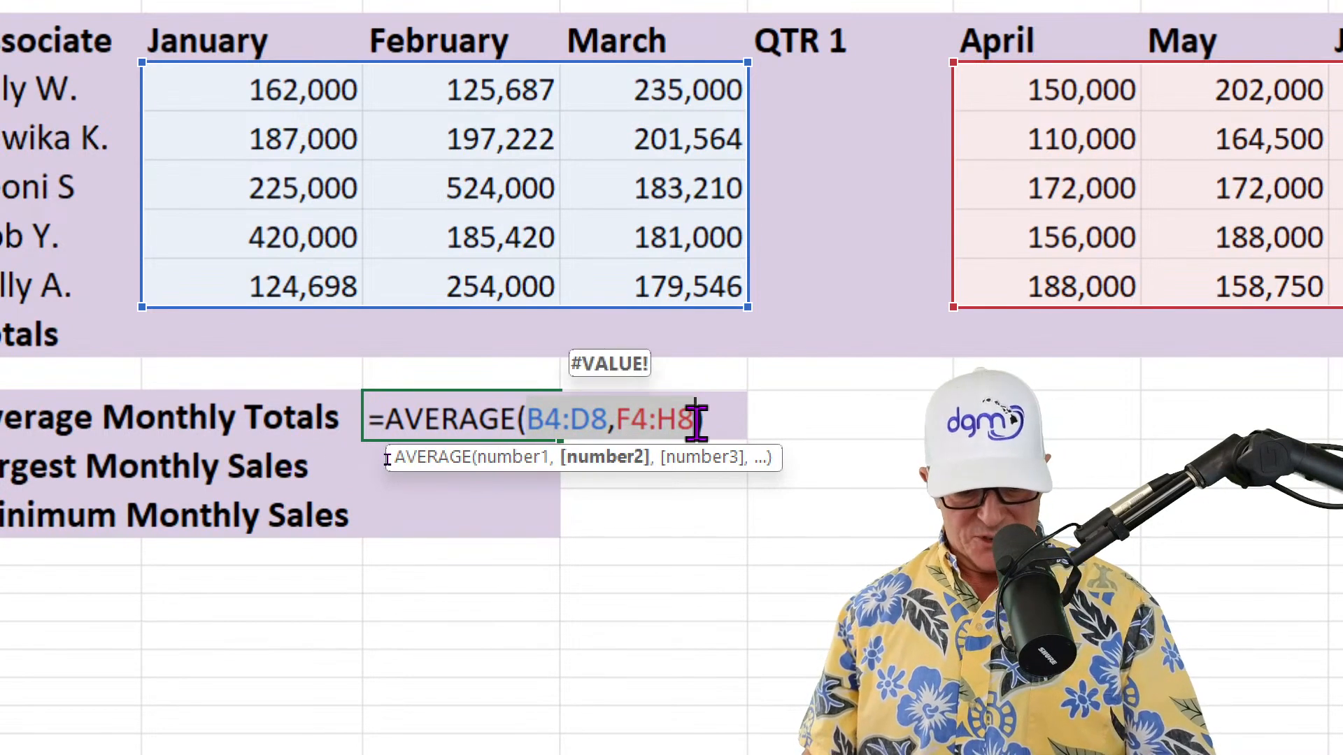
key(F4)
key(Return)
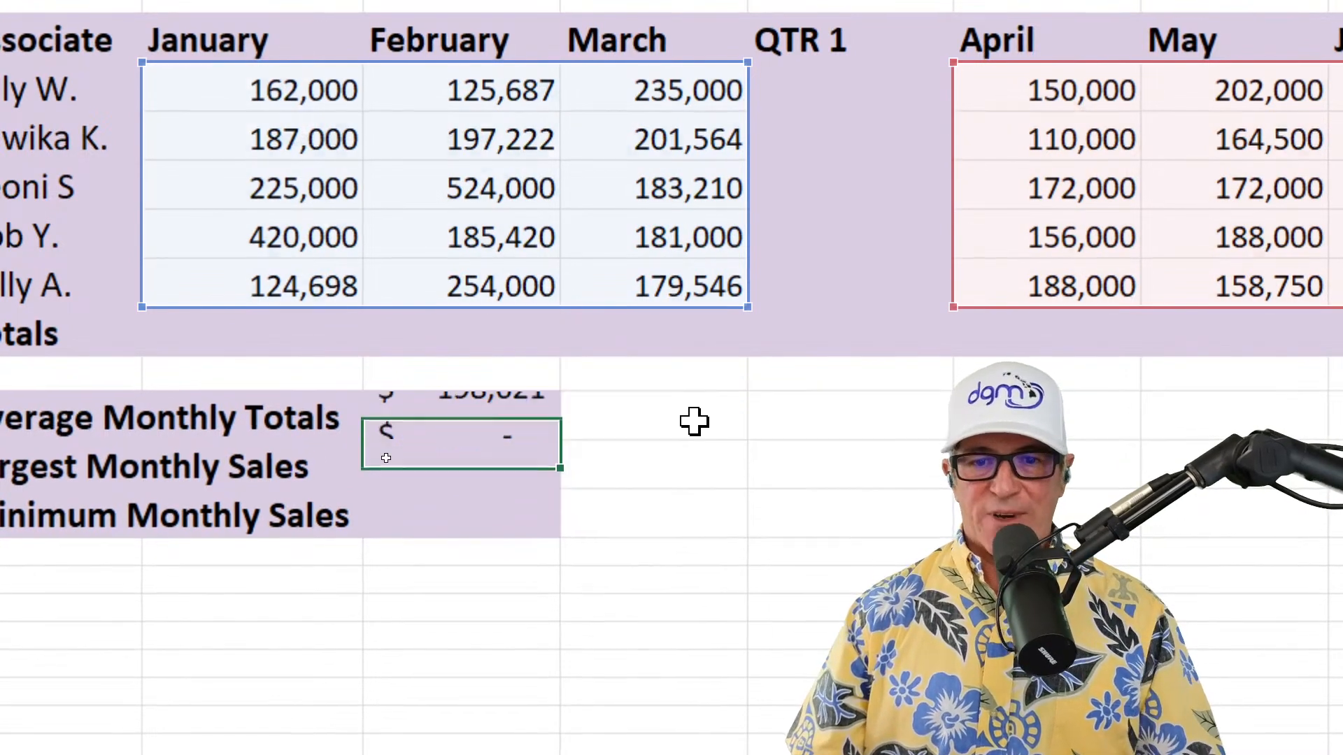
click(549, 428)
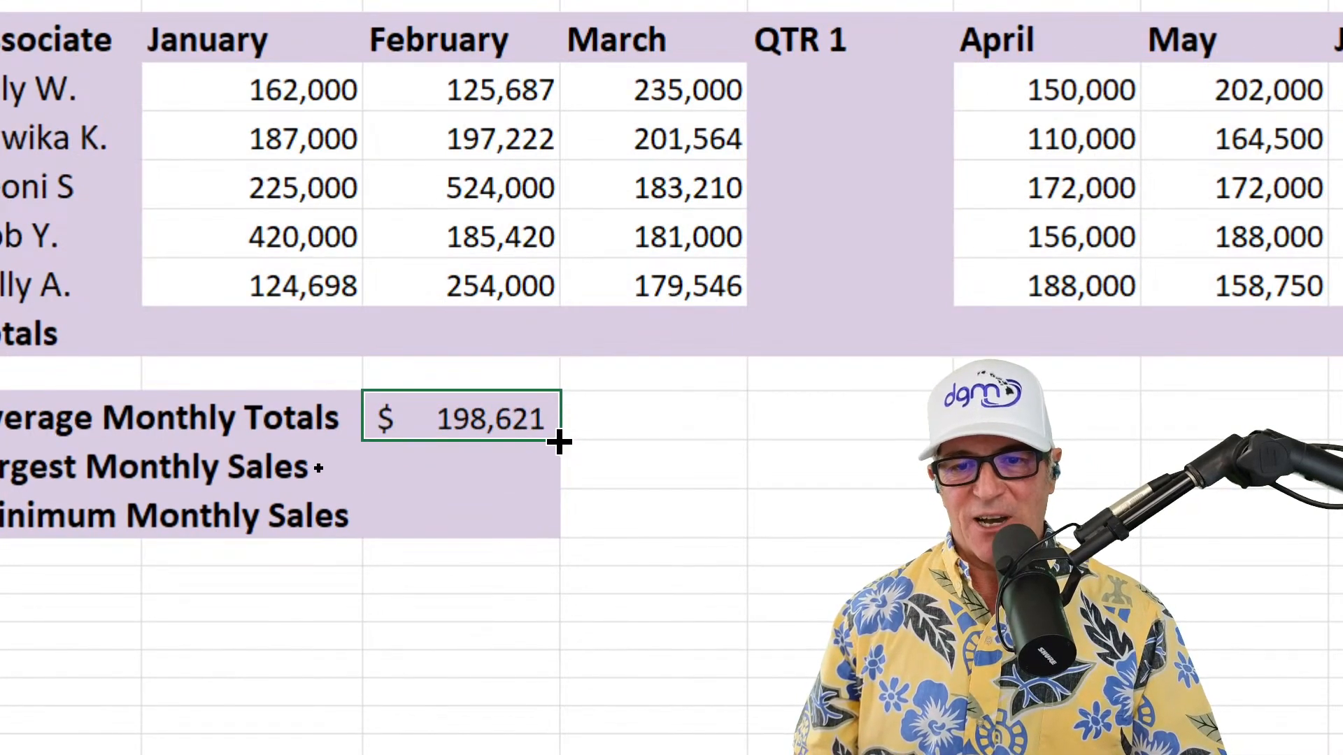
drag(559, 441, 577, 533)
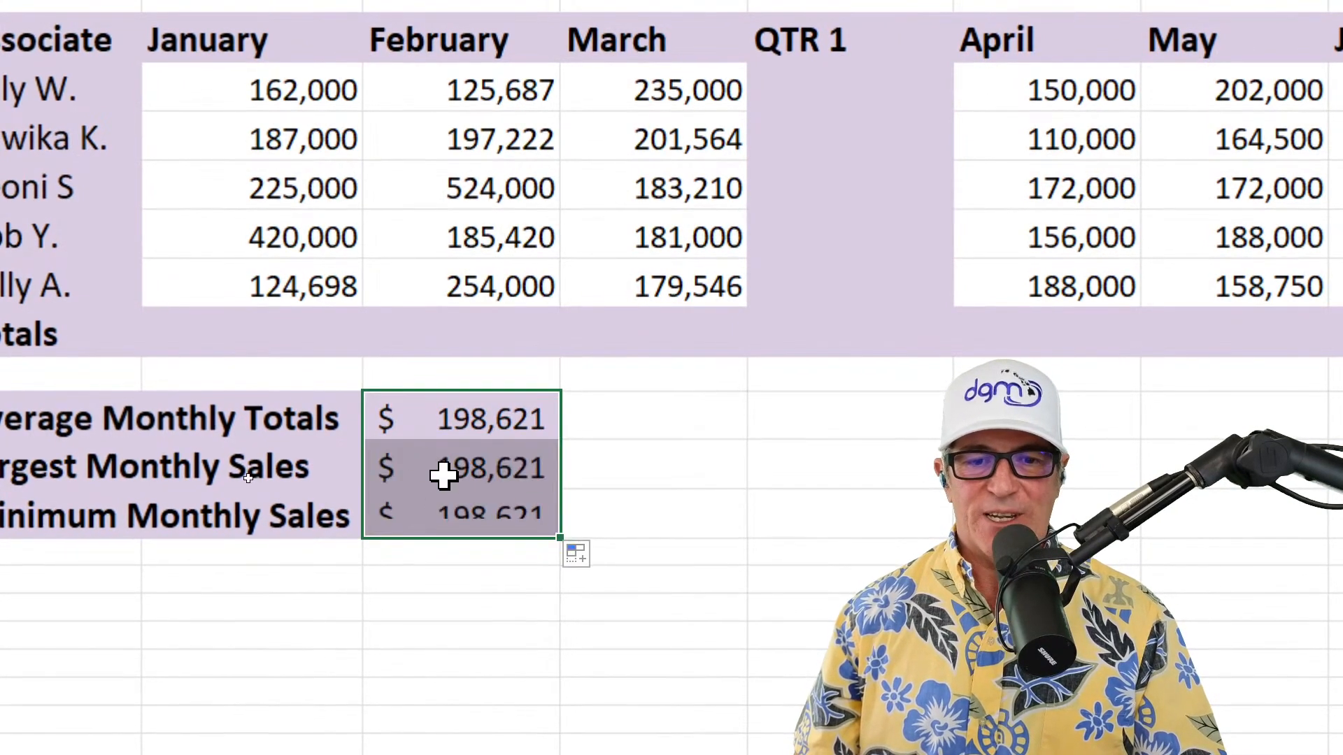
Change the function in the Largest Monthly Sales formula in C12 from AVERAGE to MAX, keeping its absolute ranges
double_click(471, 468)
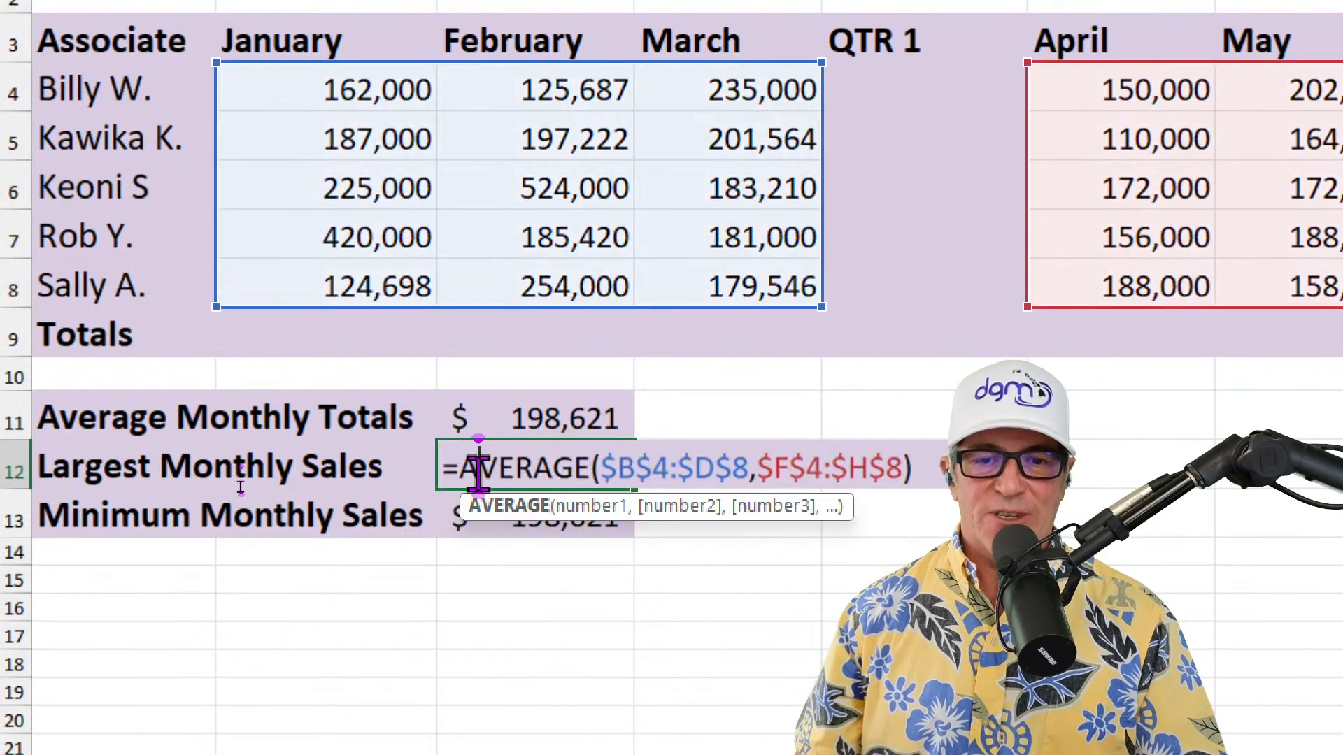
drag(462, 468, 593, 483)
text(max)
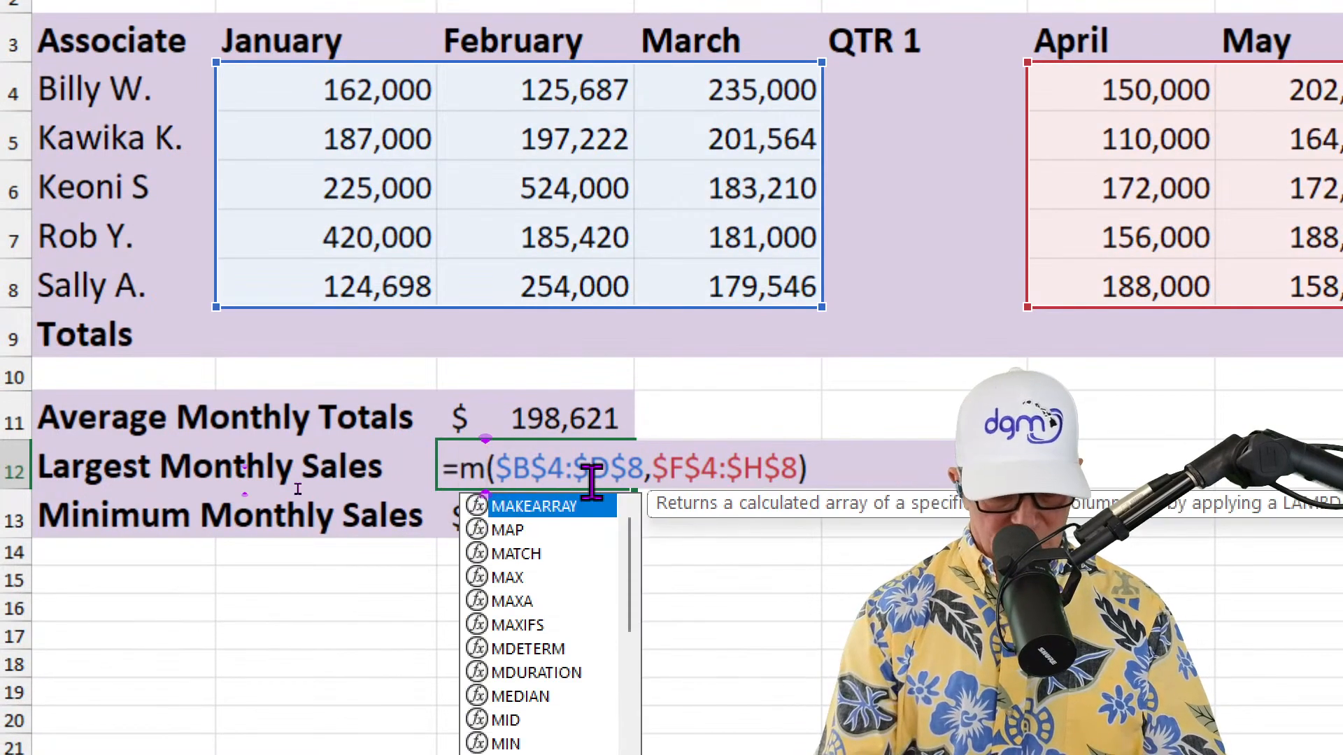
key(Return)
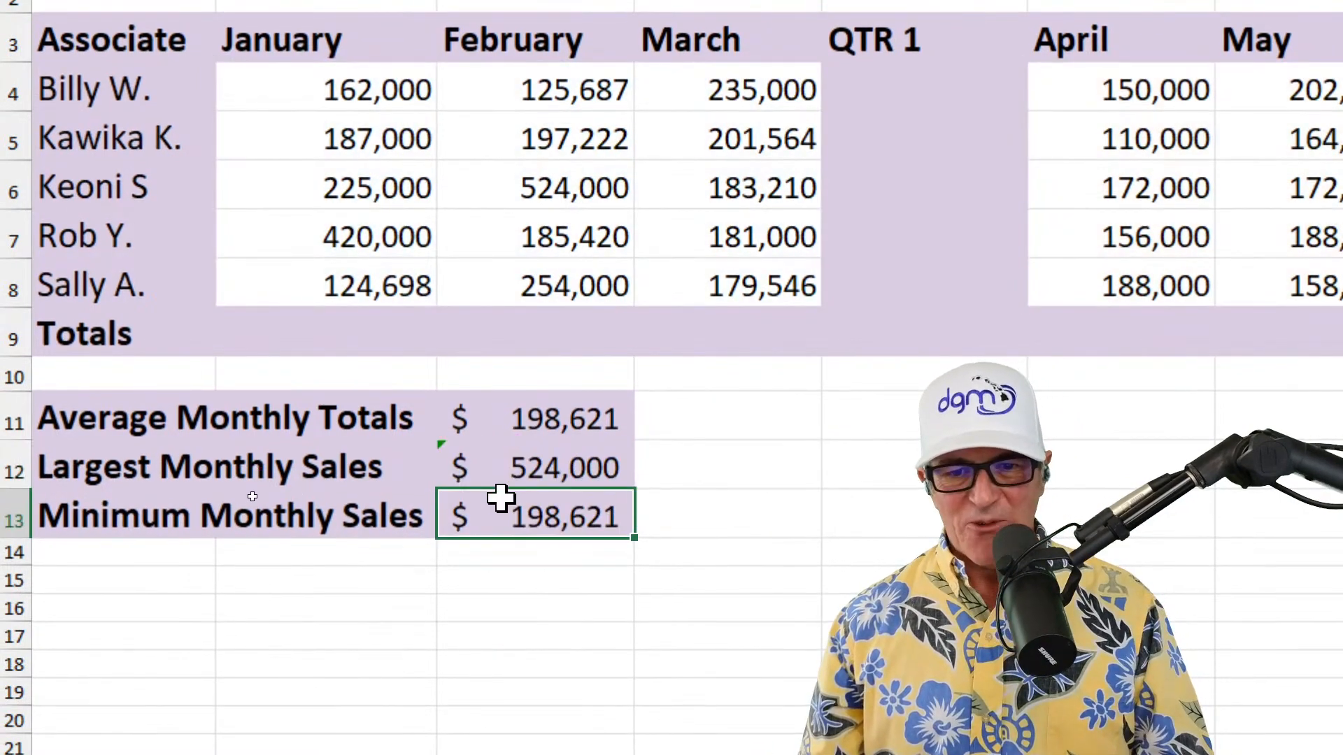
Change the function in the Minimum Monthly Sales formula in C13 to MIN, keeping its absolute ranges, and close the Formula Bot pane
double_click(514, 517)
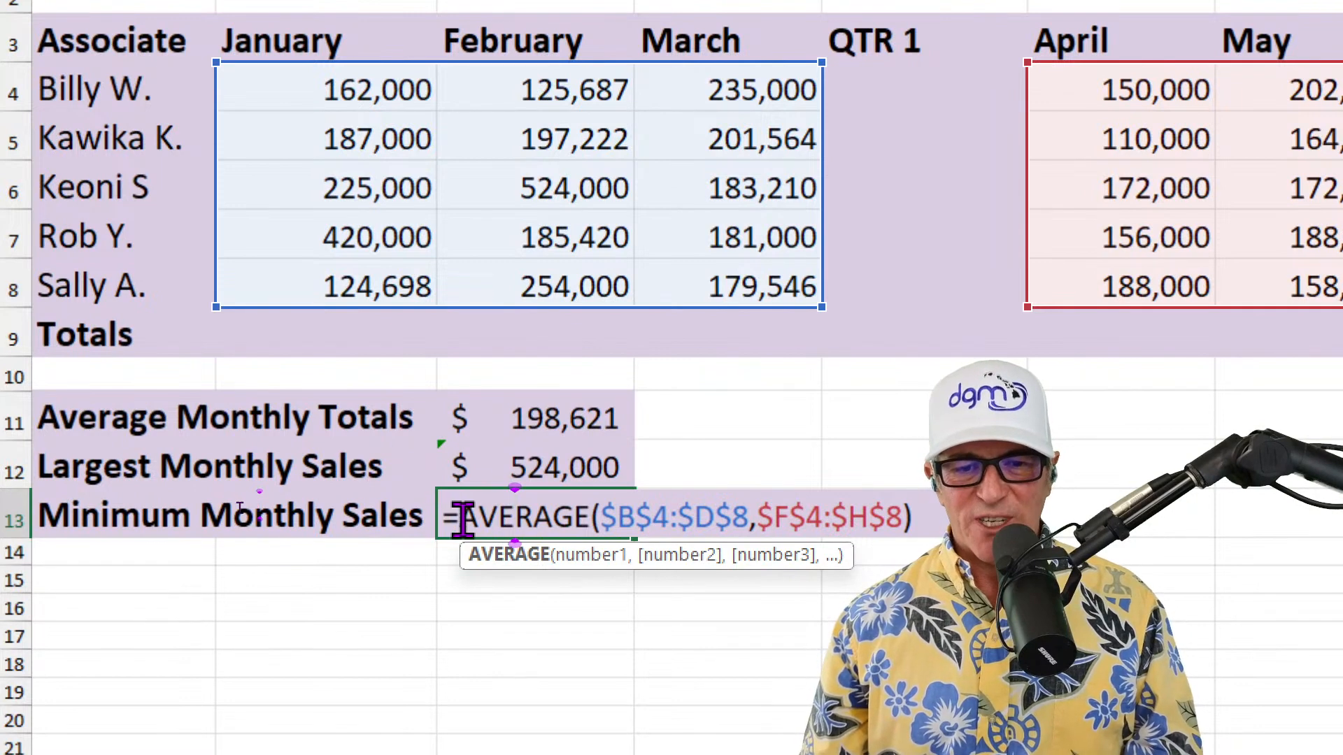
drag(453, 518, 590, 526)
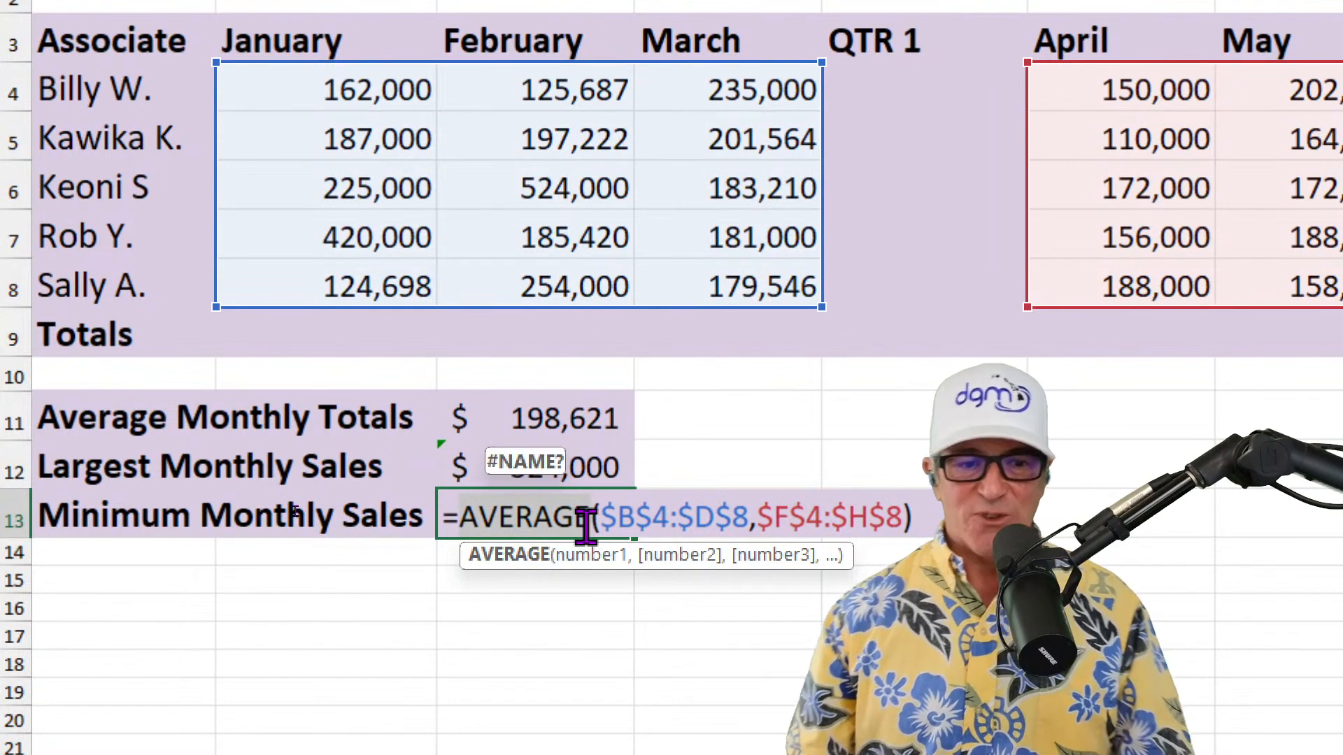
text(min)
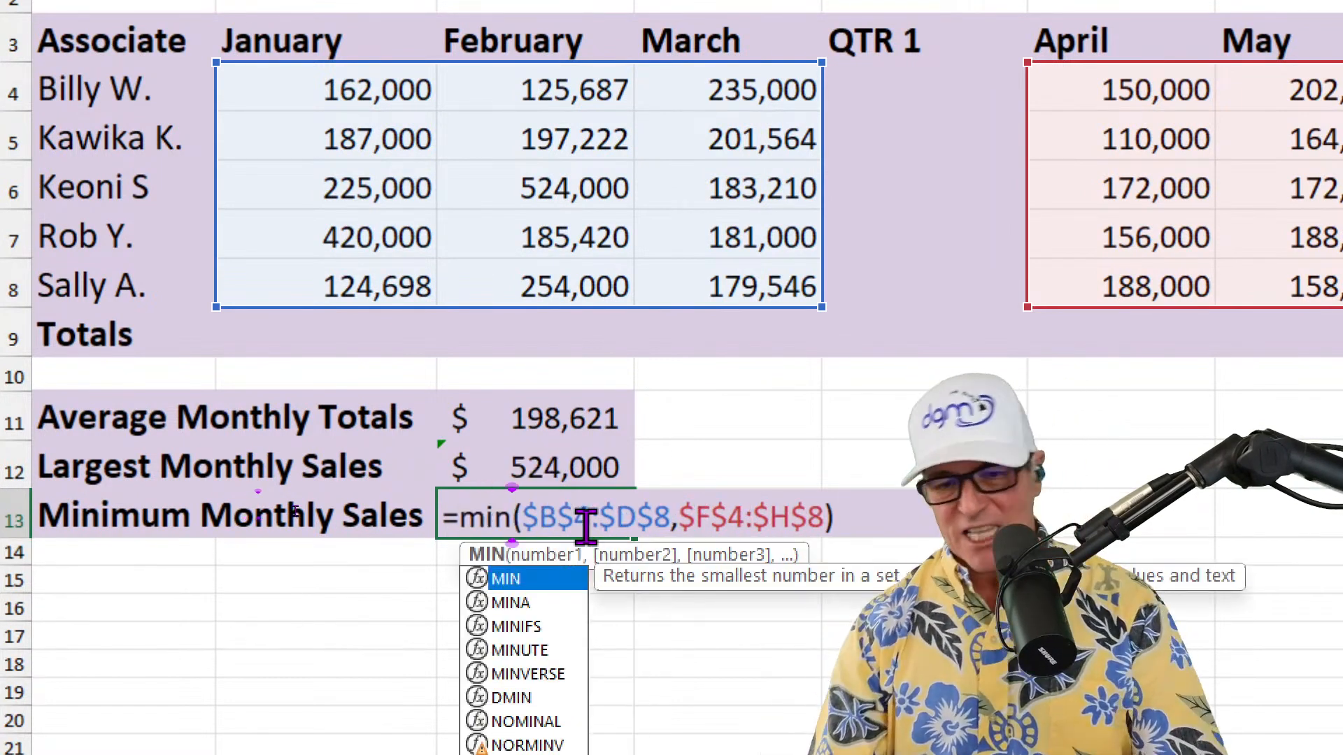
key(Return)
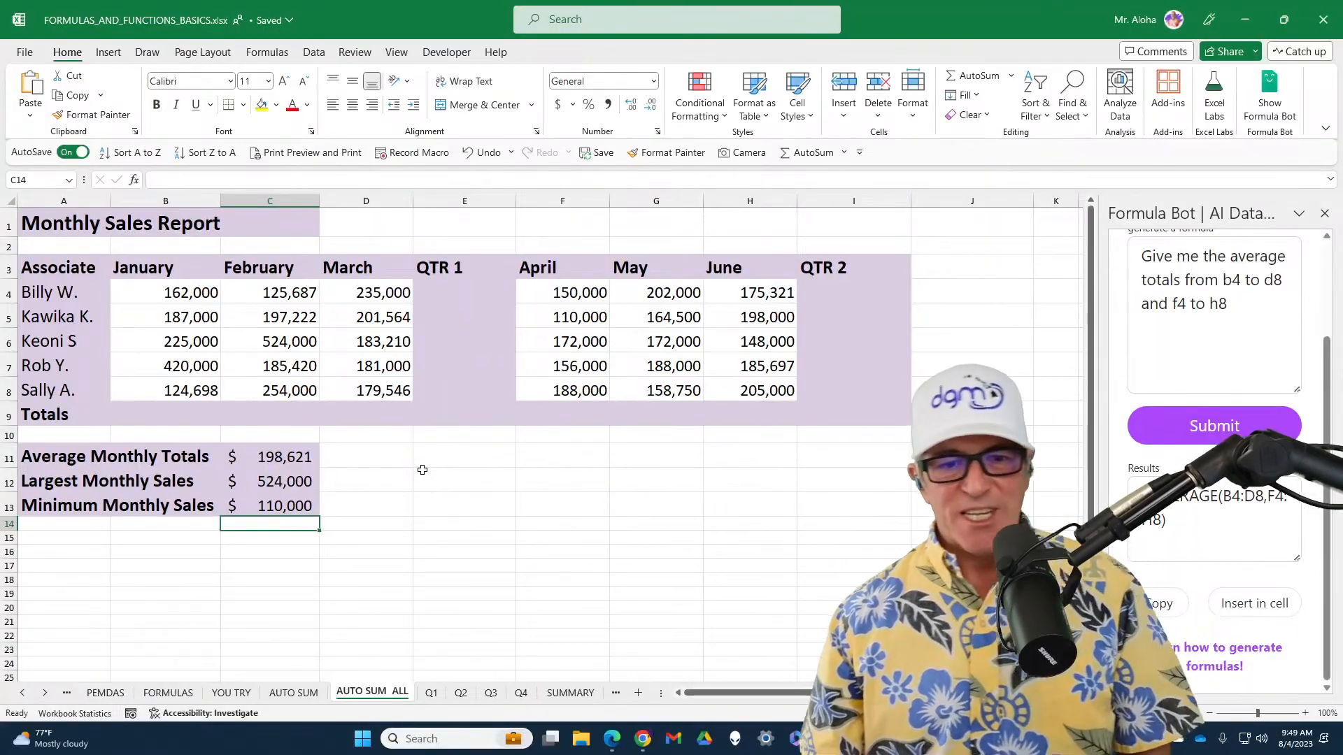
click(1327, 214)
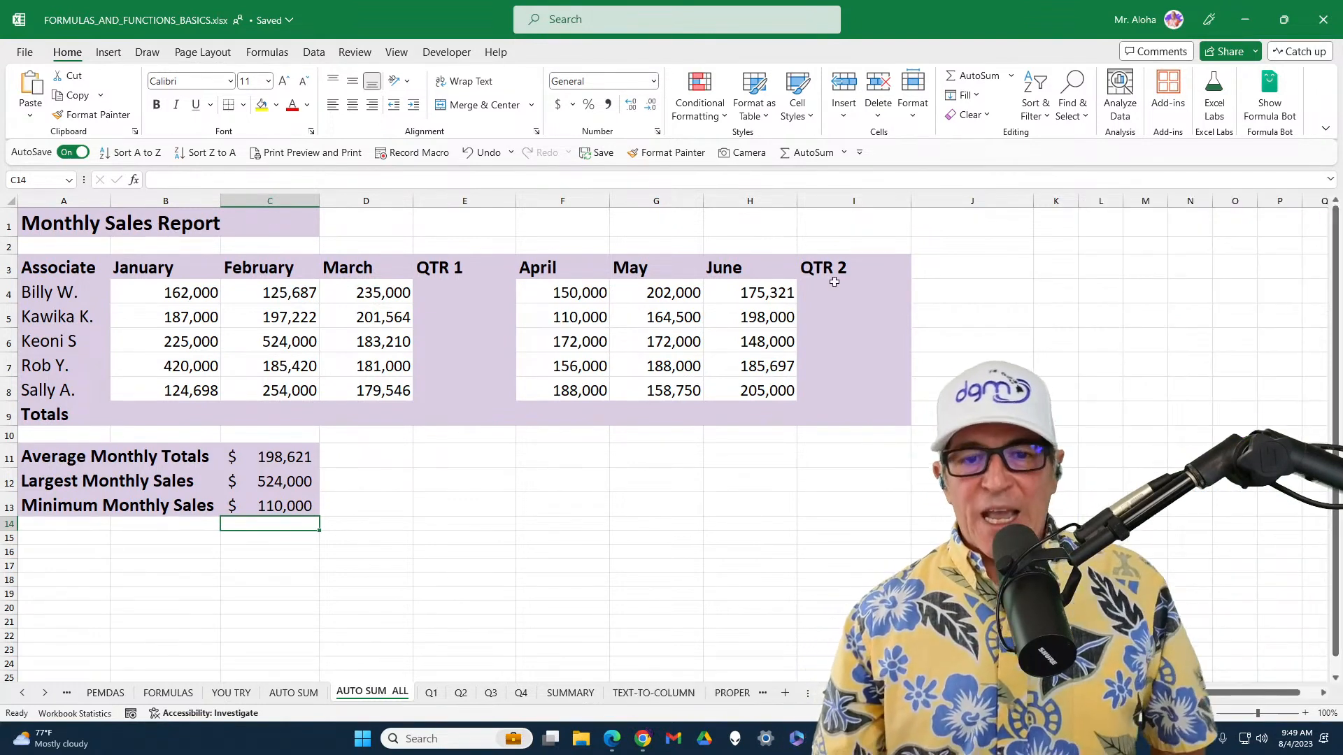
AutoSum the Totals row B9:I9 together with the QTR 1 cells E4:E8 and QTR 2 cells I4:I8 in one operation
drag(181, 406, 844, 414)
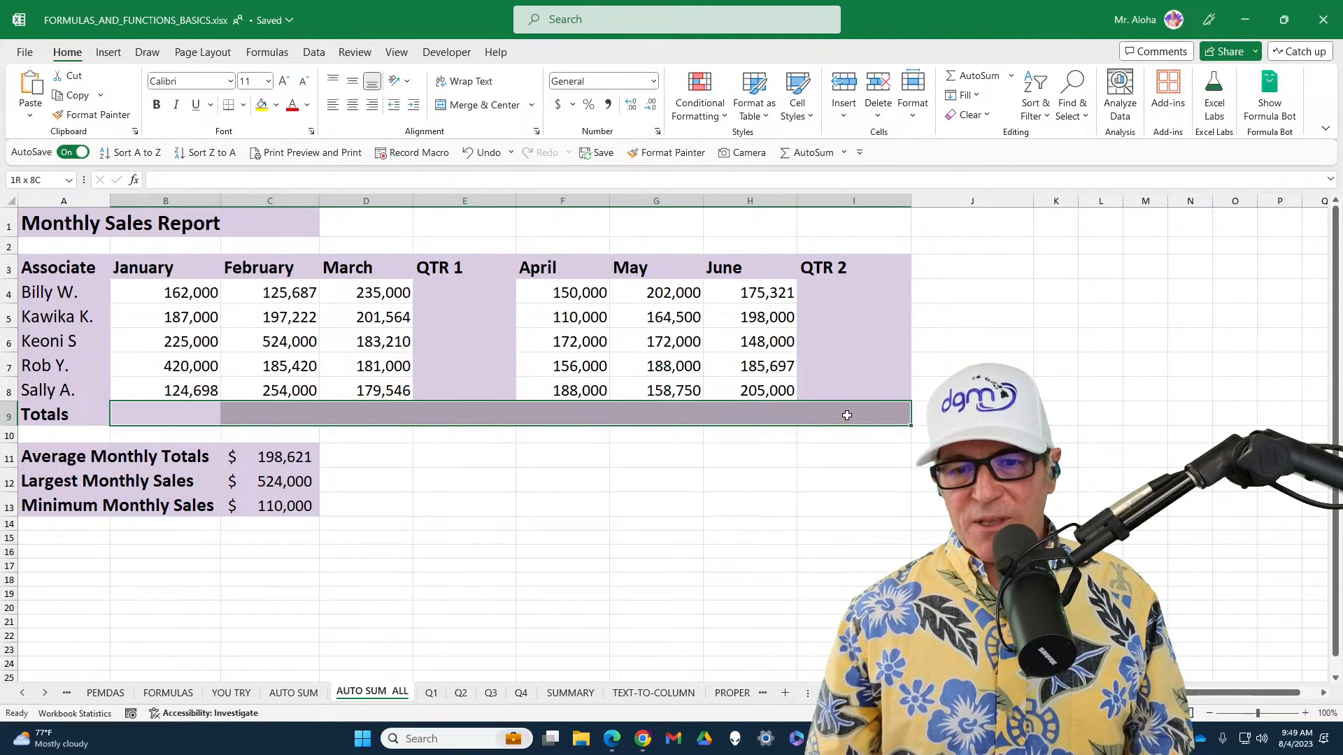
click(835, 416)
drag(172, 409, 823, 416)
drag(458, 302, 456, 385)
drag(832, 292, 851, 388)
key(alt+equal)
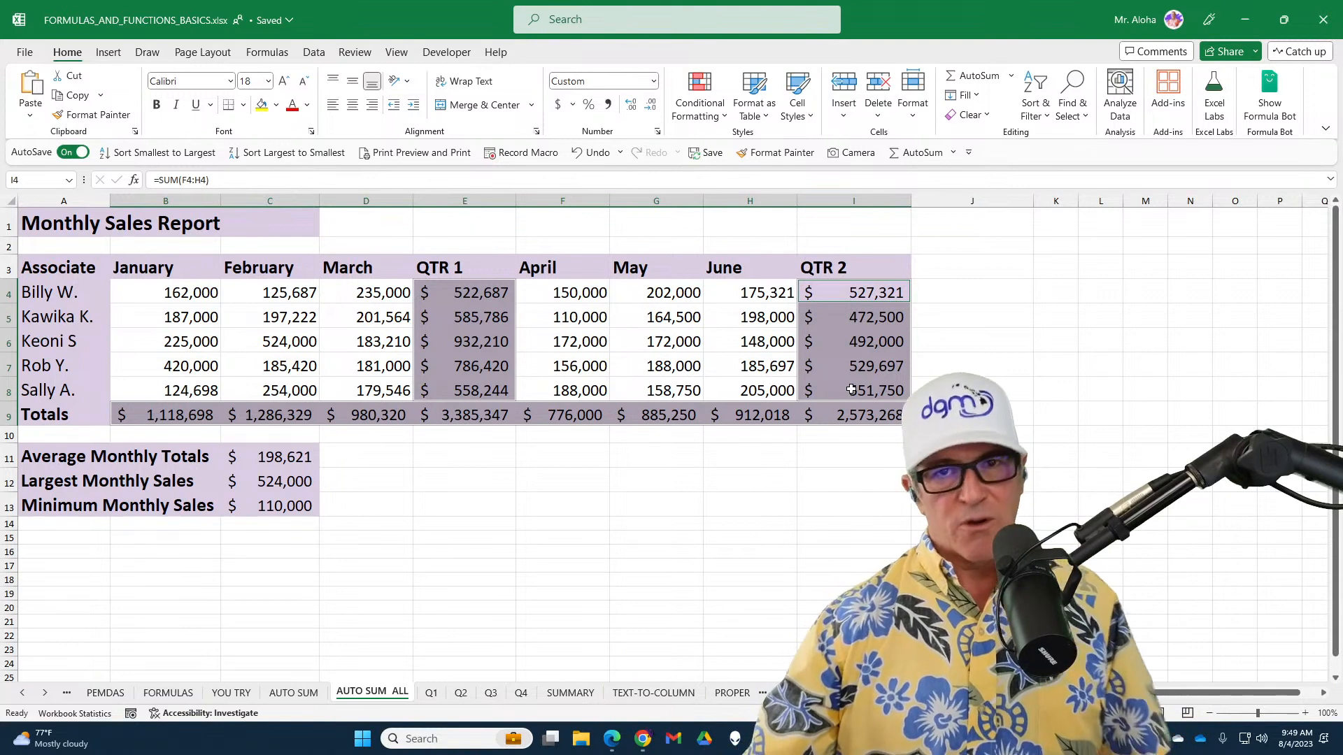
Open the SUMMARY sheet and collapse the ribbon to show the whole Year End Summary table
click(571, 693)
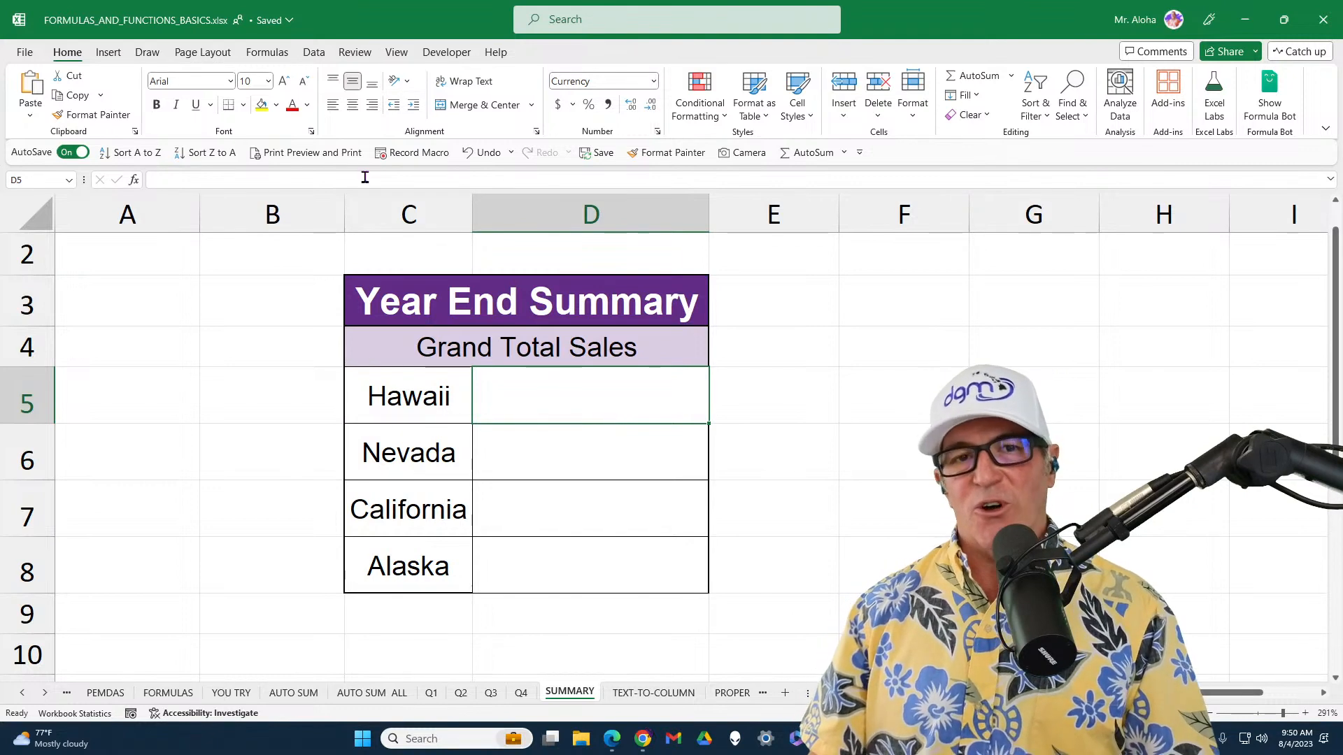
key(ctrl+F1)
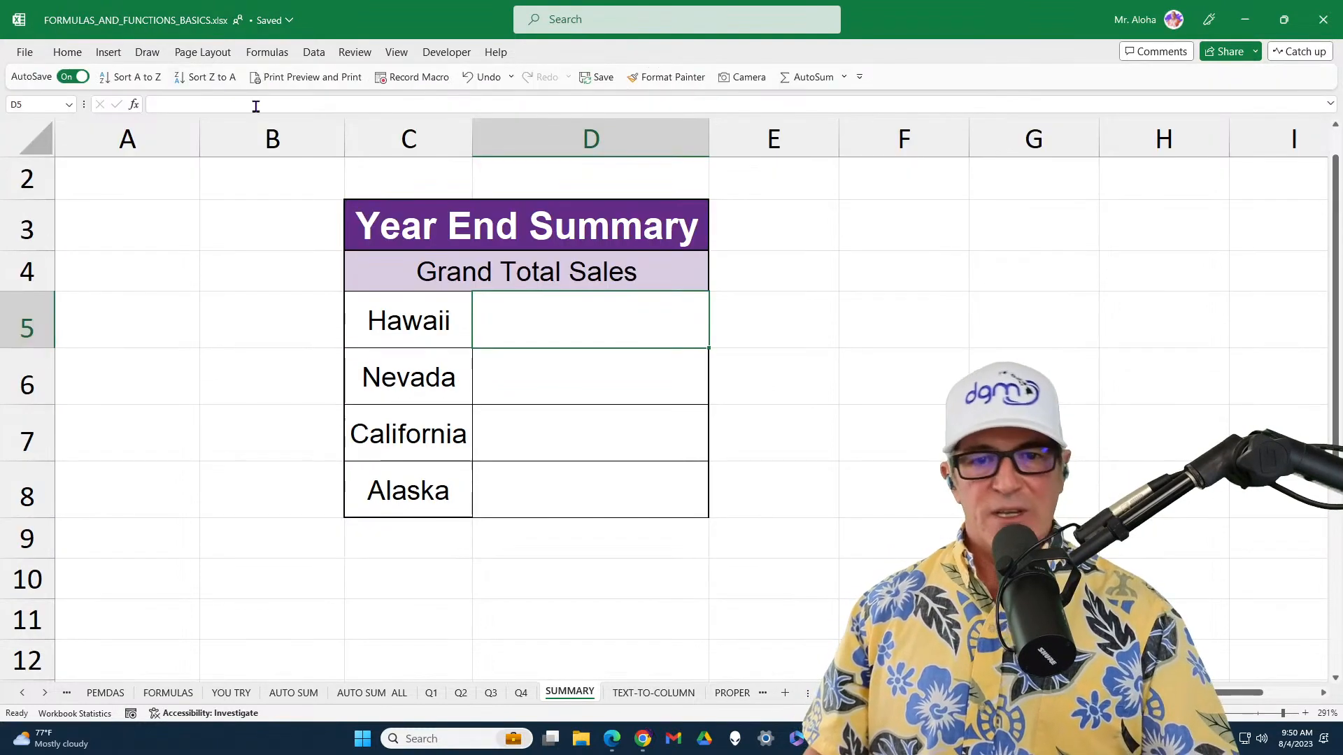
scroll(551, 391, up, 1)
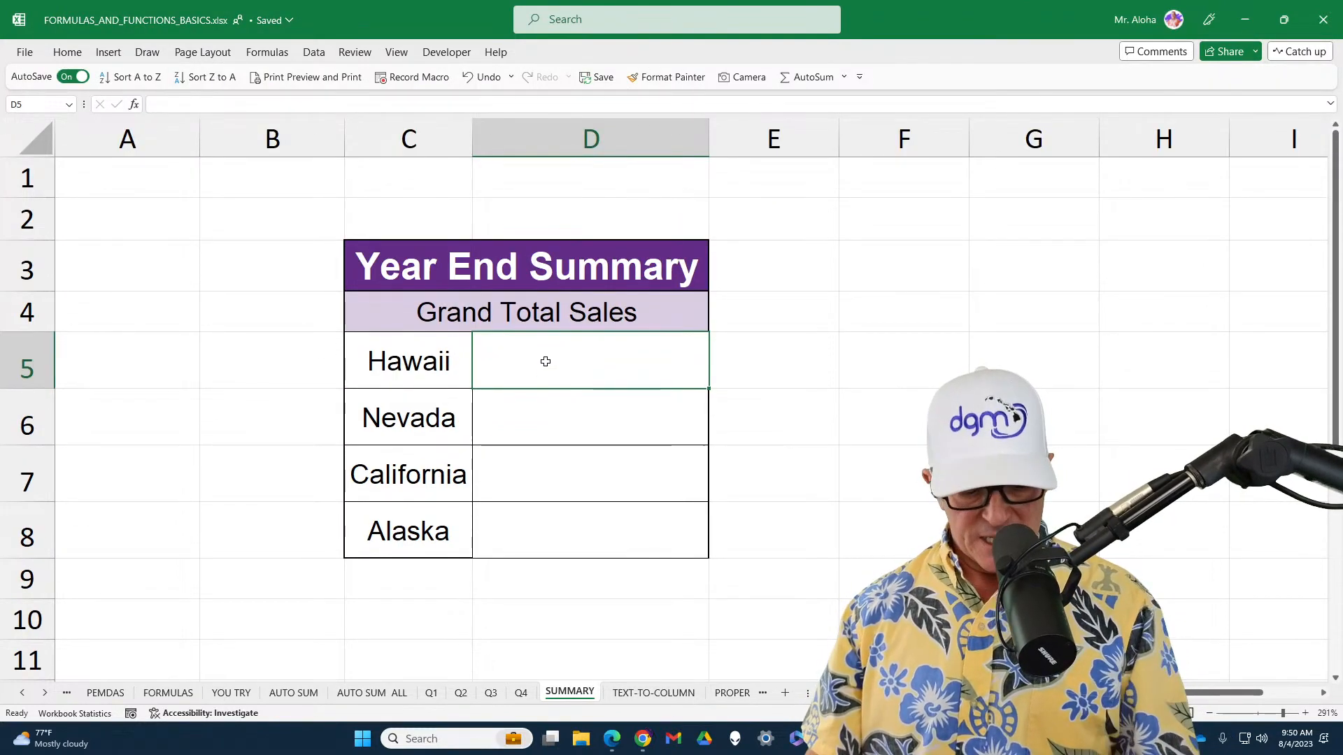
Sum cell F5 across sheets Q1 through Q4 in Hawaii's Grand Total Sales cell, D5, with =SUM('Q1:Q4'!F5)
key(alt+equal)
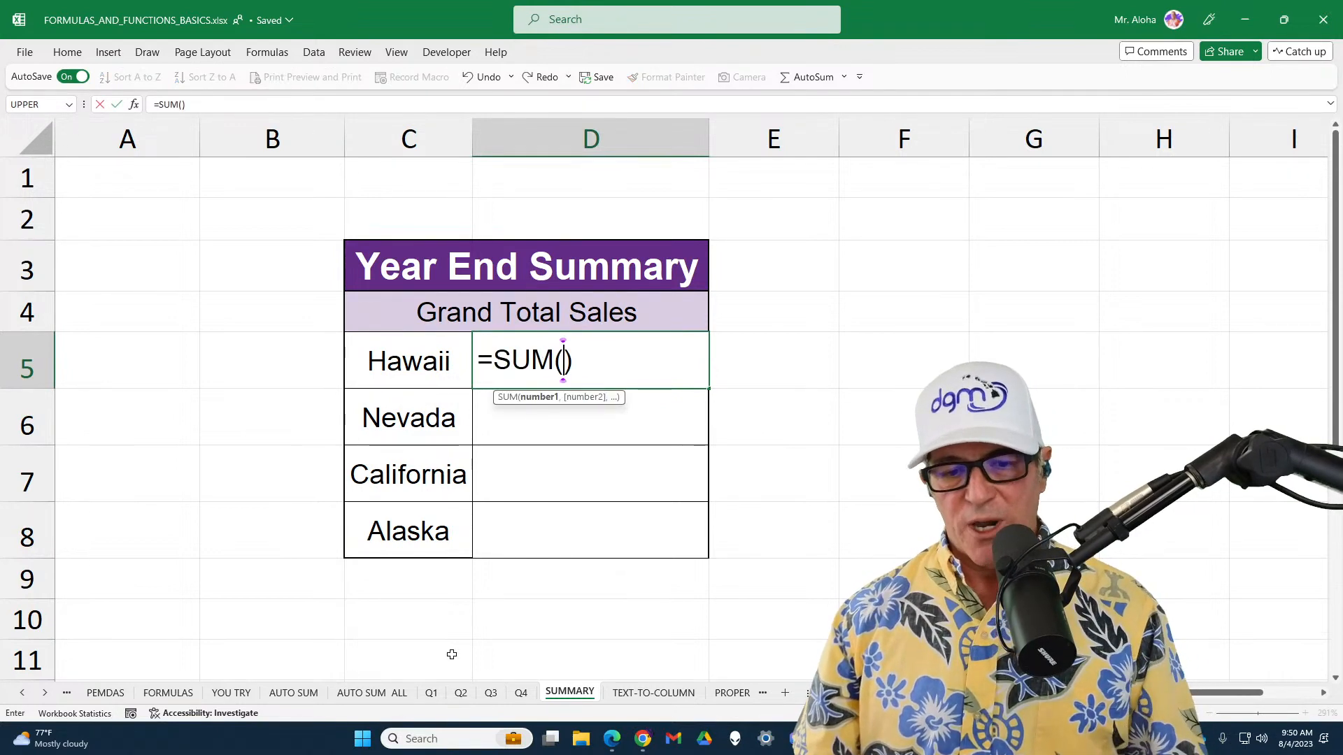
click(432, 697)
shift+click(518, 698)
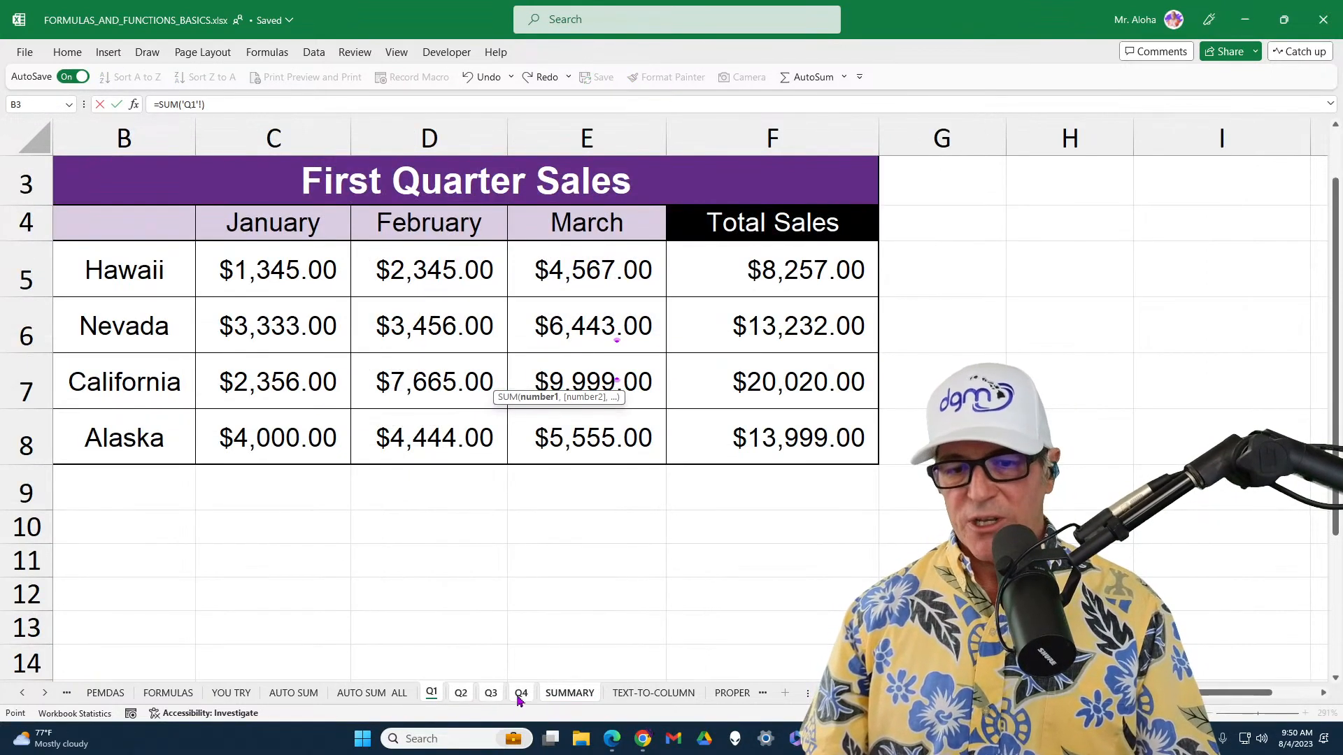
click(786, 271)
key(Return)
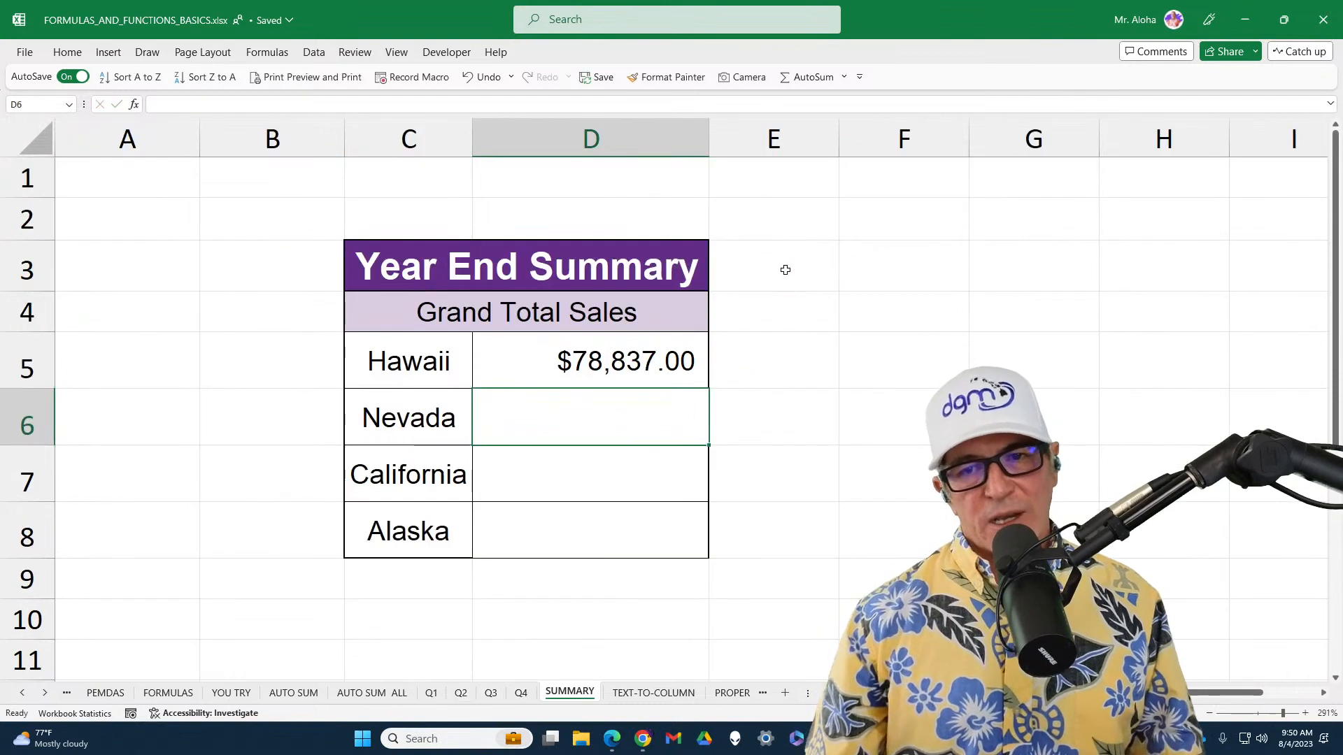
Copy Hawaii's cross-sheet sum formula from D5 down through D8 for Nevada, California and Alaska
key(Up)
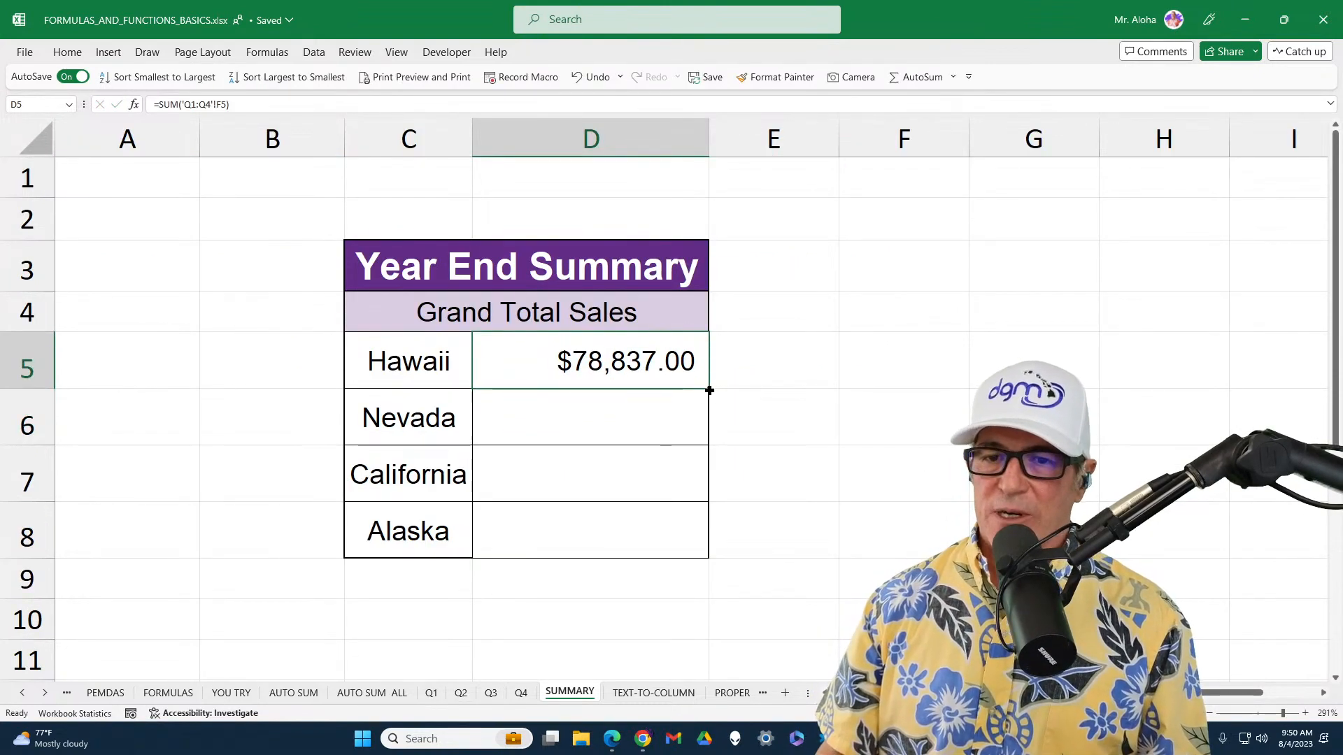
double_click(709, 390)
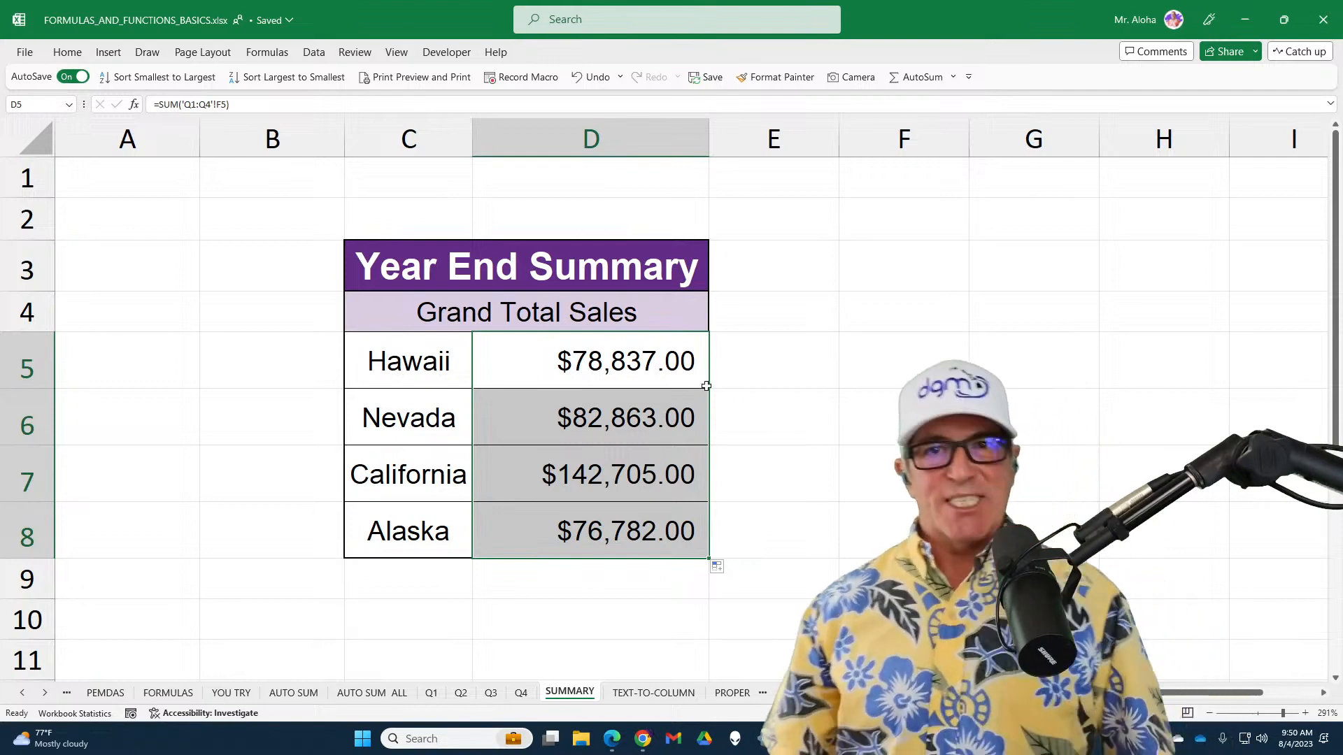
scroll(714, 387, down, 1)
scroll(713, 387, up, 1)
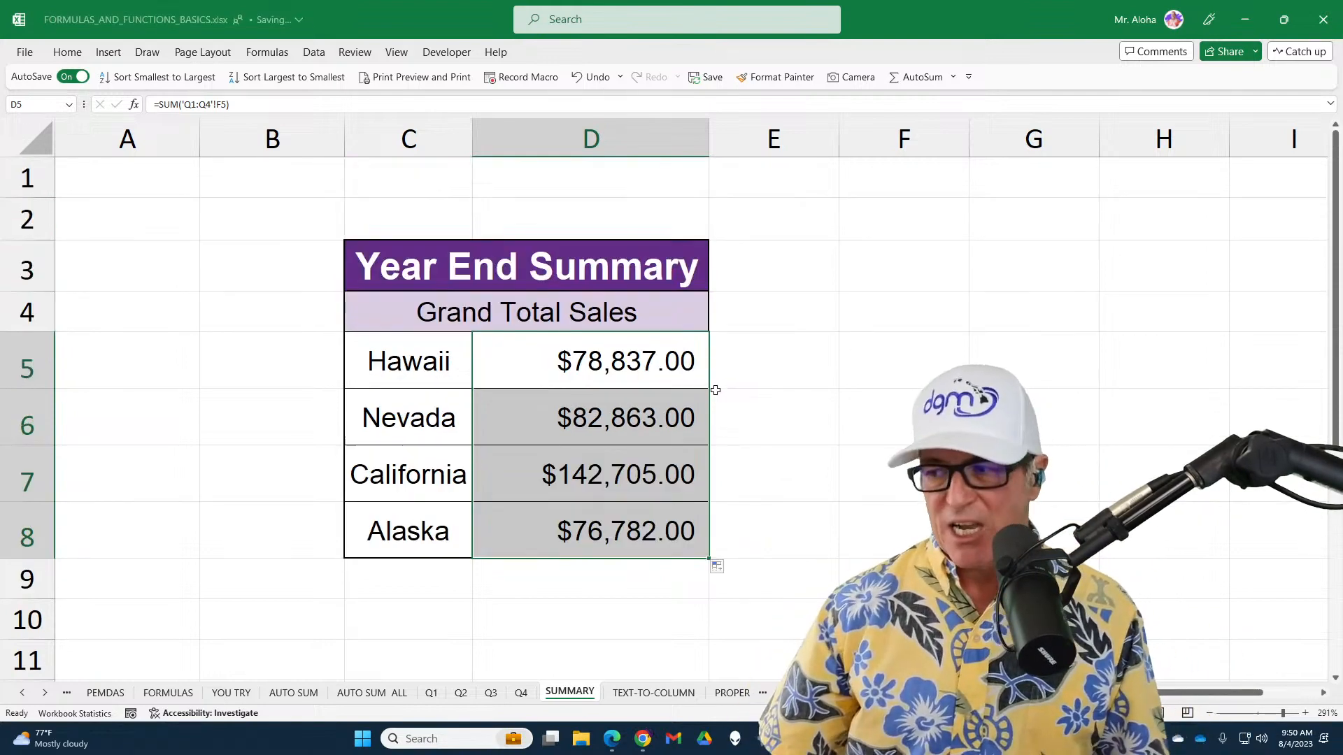